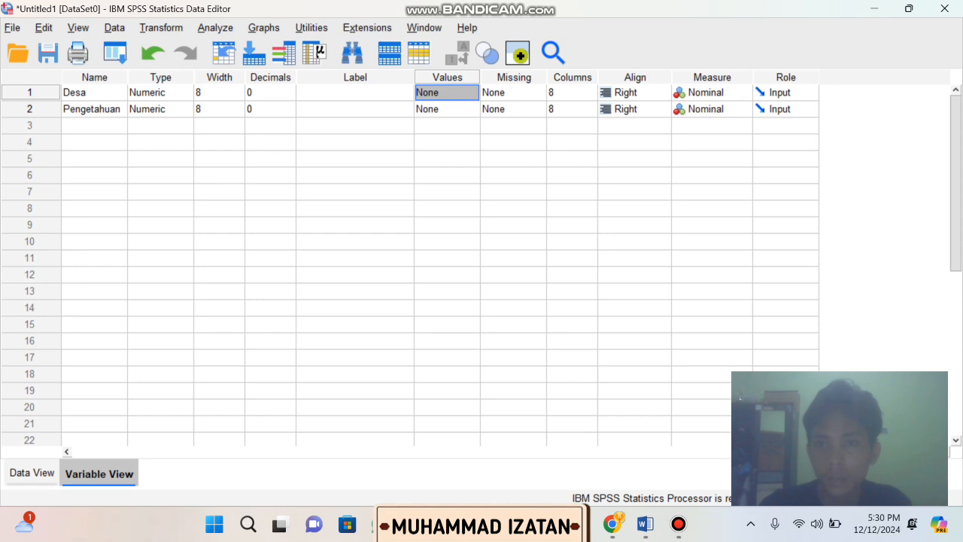
# Keep the measurement level of Desa as Nominal and set that of Pengetahuan to Ordinal.
pyautogui.click(714, 92)
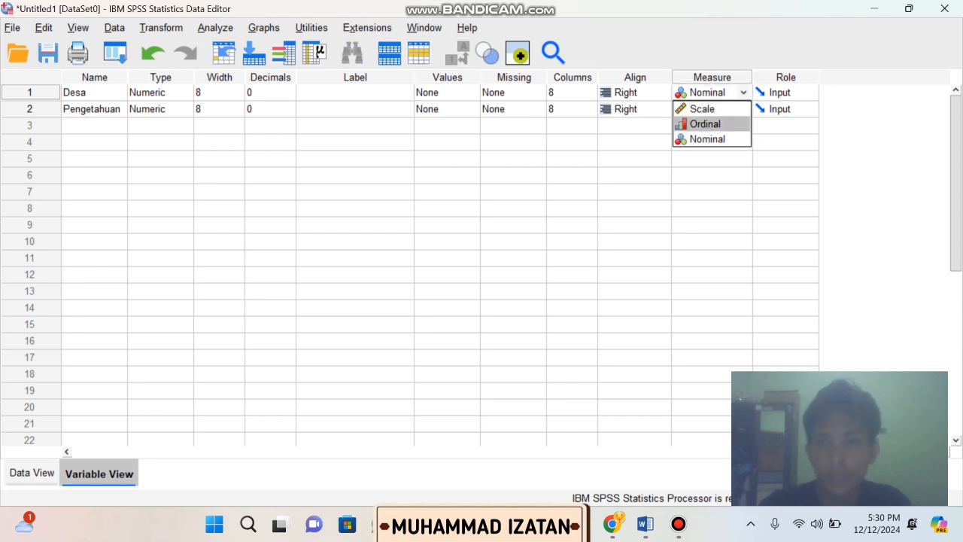
pyautogui.click(714, 93)
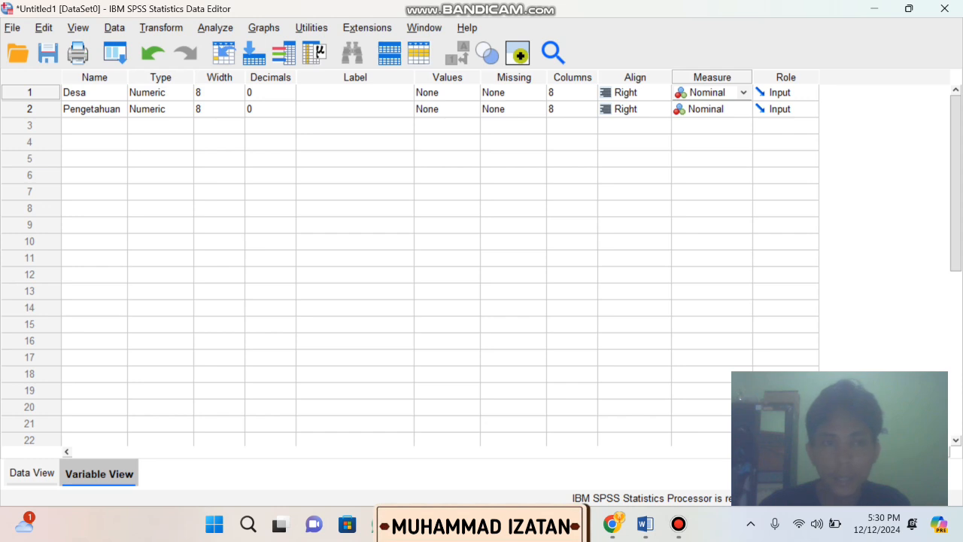
pyautogui.click(713, 110)
pyautogui.click(707, 141)
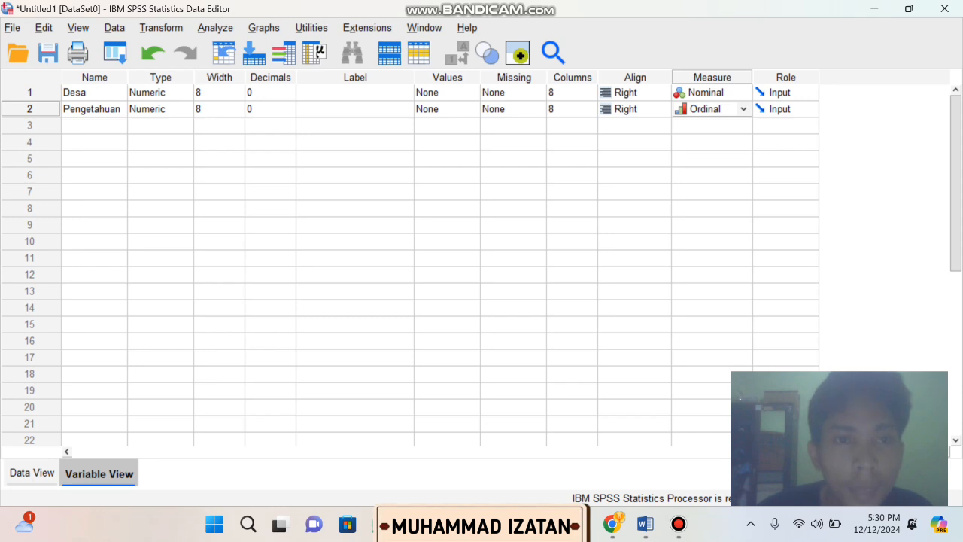
# Label the Desa variable "Desa" and the Pengetahuan variable "Pengetahuan_Penyuluhan".
pyautogui.click(355, 93)
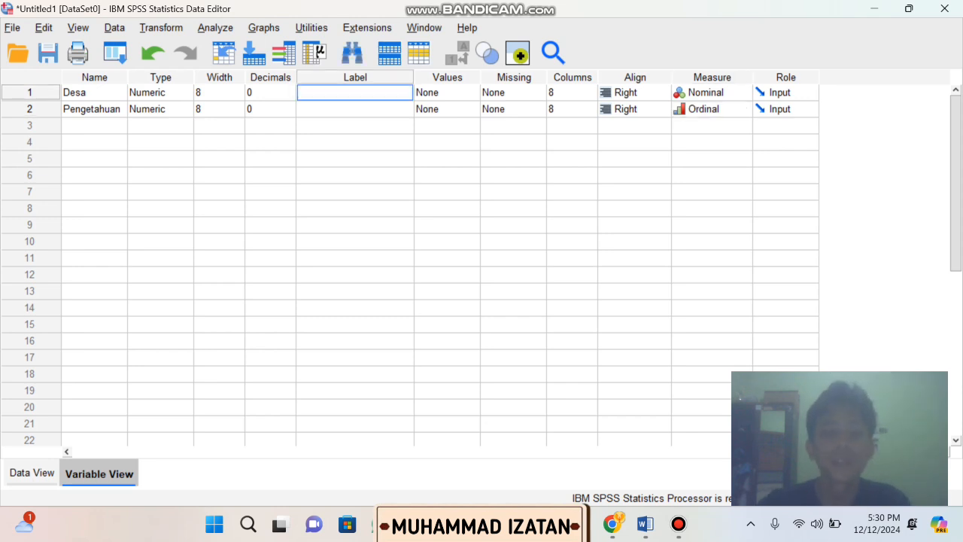
pyautogui.write('Desa')
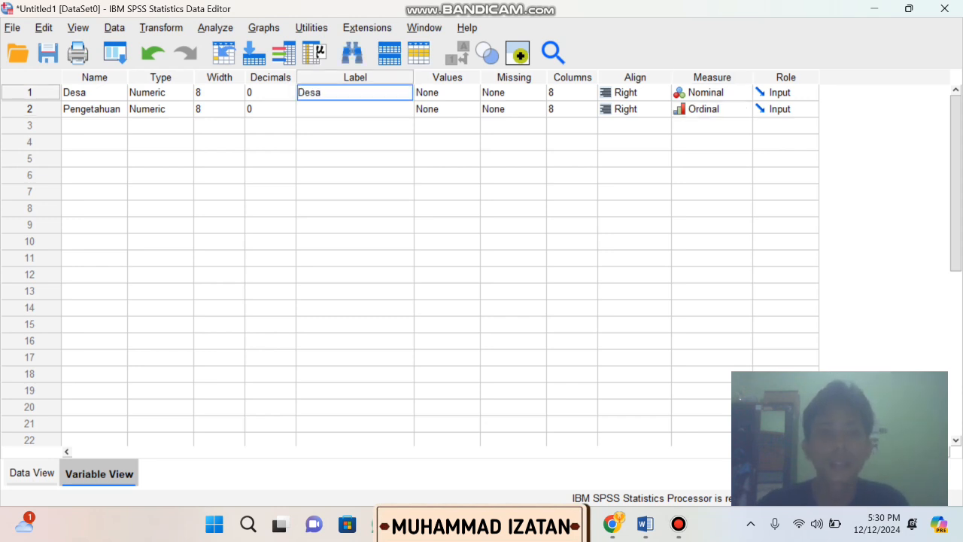
pyautogui.press('Return')
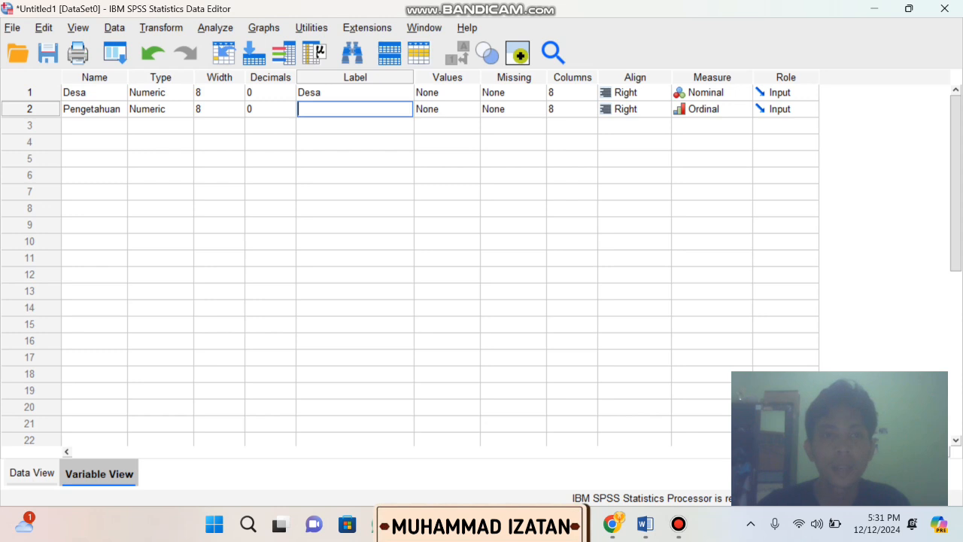
pyautogui.write('P')
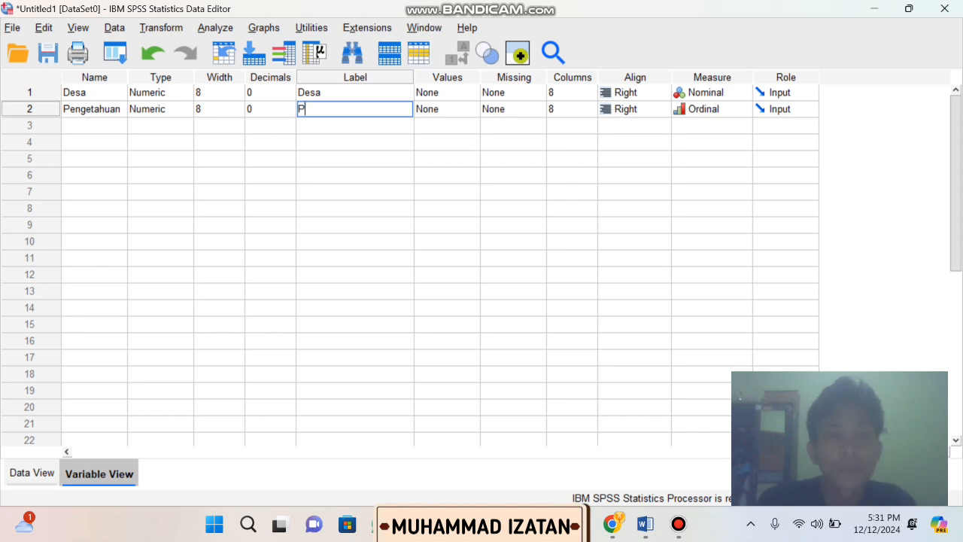
pyautogui.write('engetahuan')
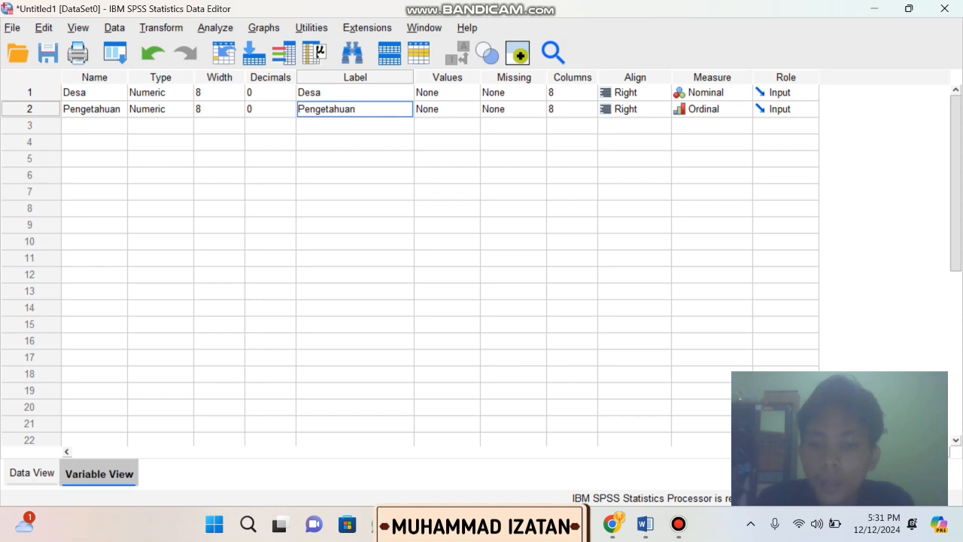
pyautogui.write(' Pen')
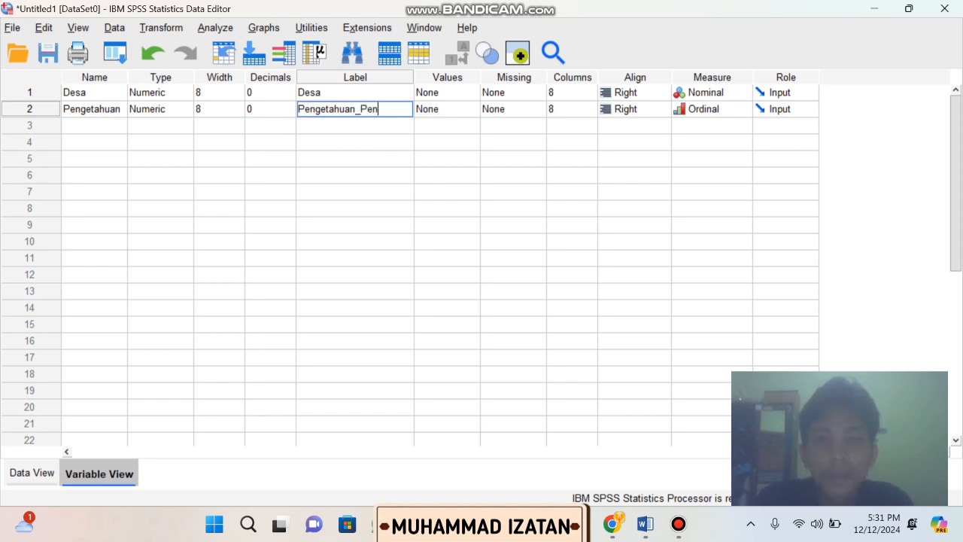
pyautogui.write('yulu')
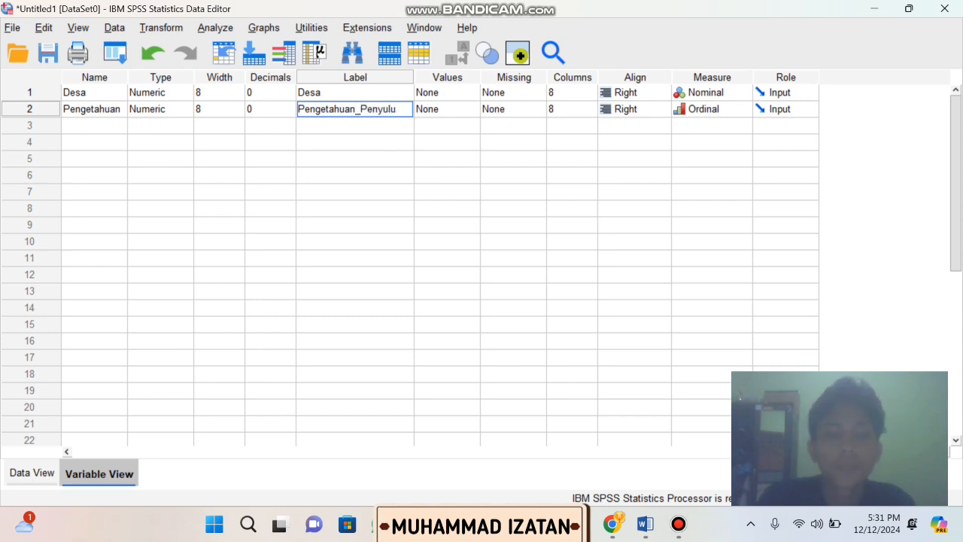
pyautogui.write('han')
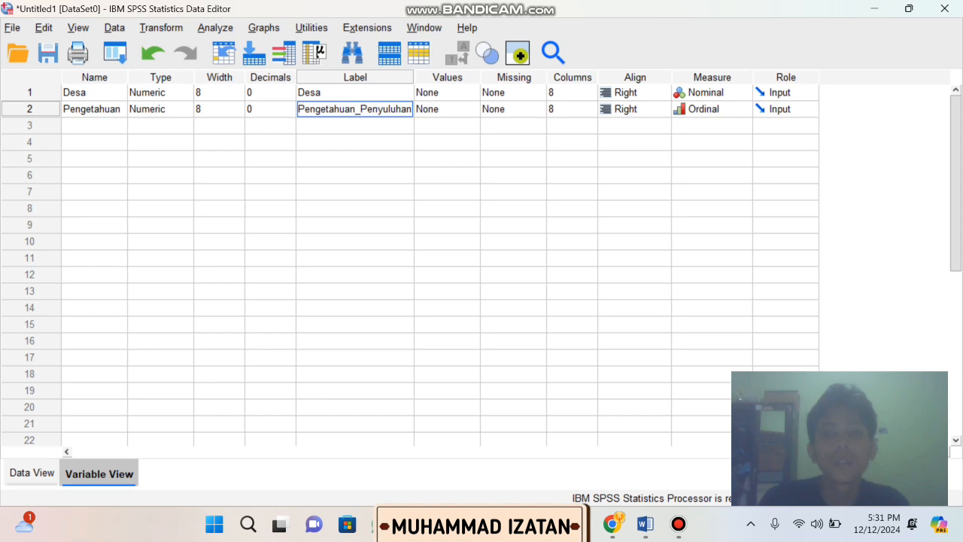
# Open the value labels of the Desa variable and add the label "Desa A" for value 1.
pyautogui.click(457, 93)
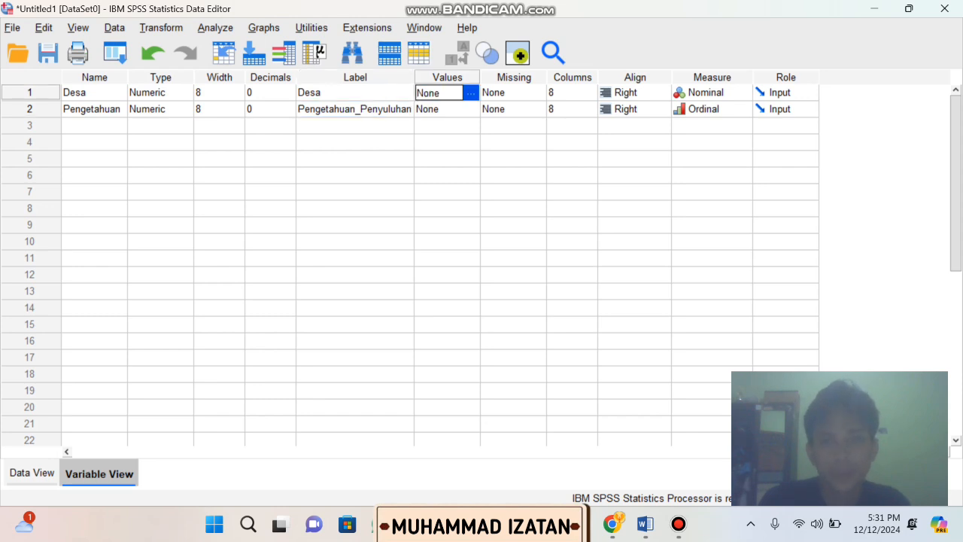
pyautogui.click(471, 93)
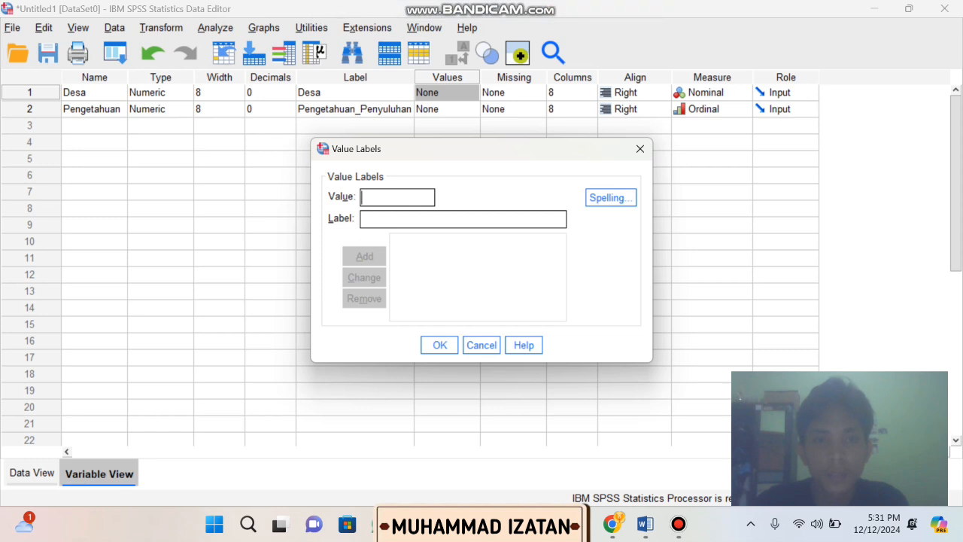
pyautogui.write('1')
pyautogui.click(363, 219)
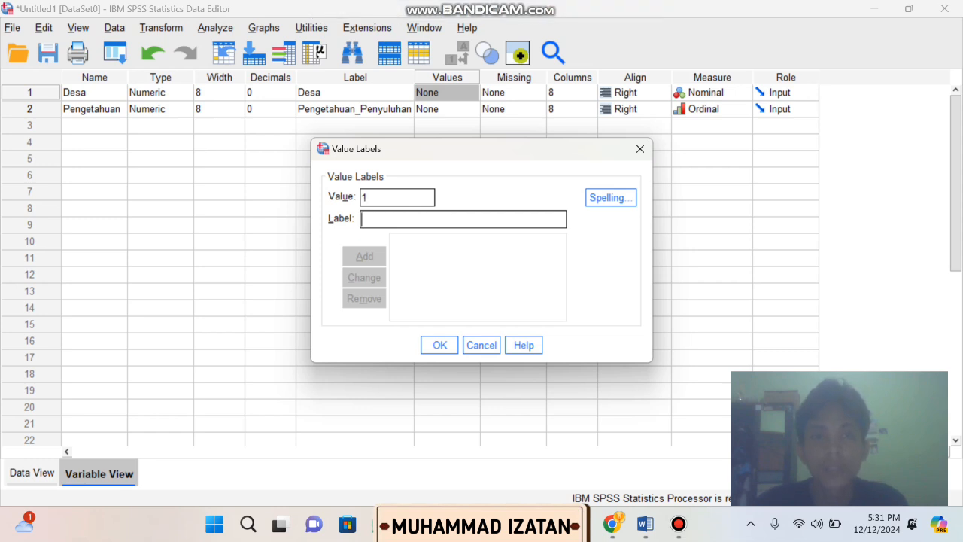
pyautogui.write('d')
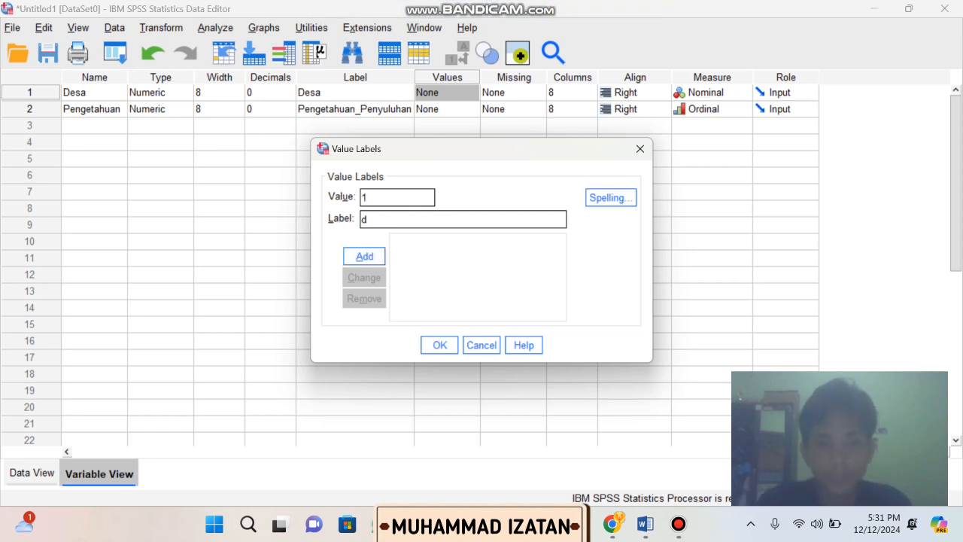
pyautogui.press('BackSpace')
pyautogui.write('Desa')
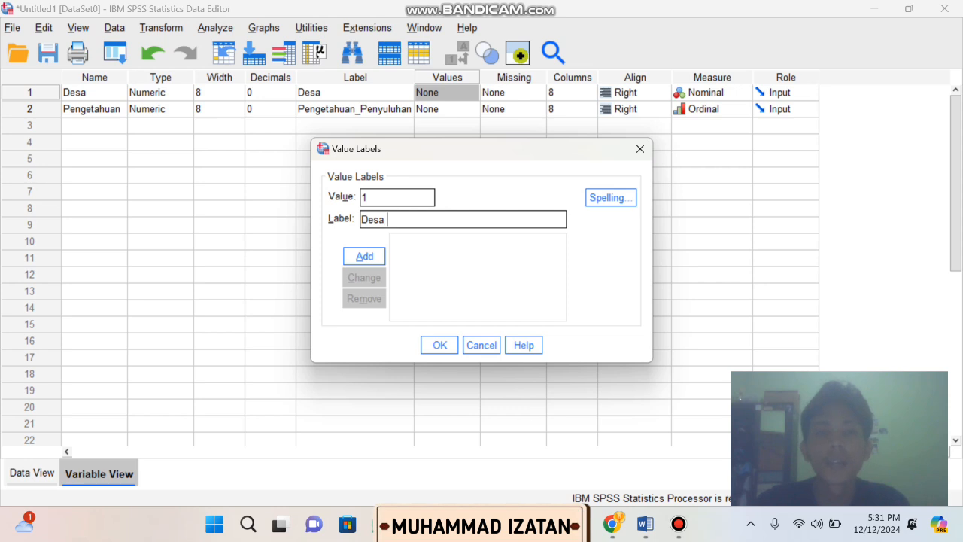
pyautogui.write(' A')
pyautogui.press('Return')
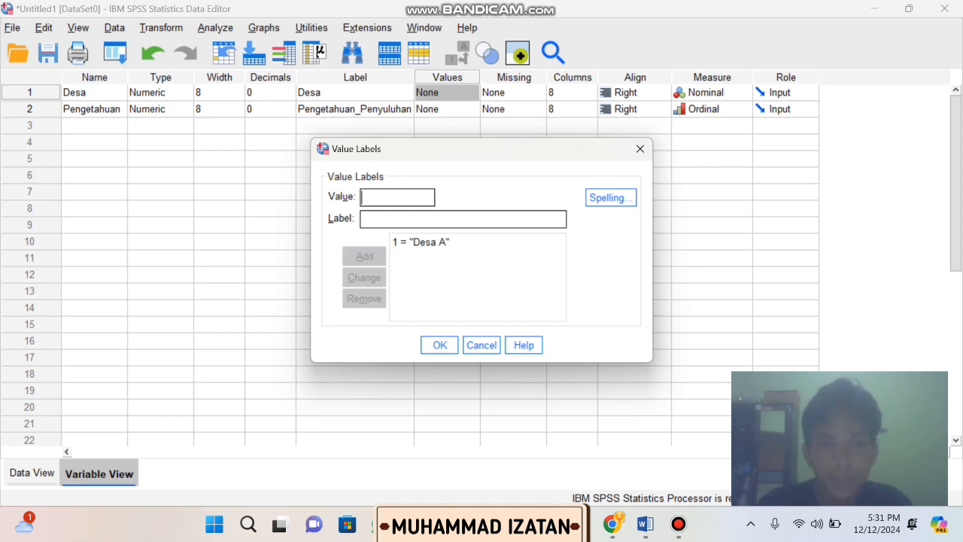
# Add the value labels 2 = "Desa B" and 3 = "Desa C" for the Desa variable.
pyautogui.write('2')
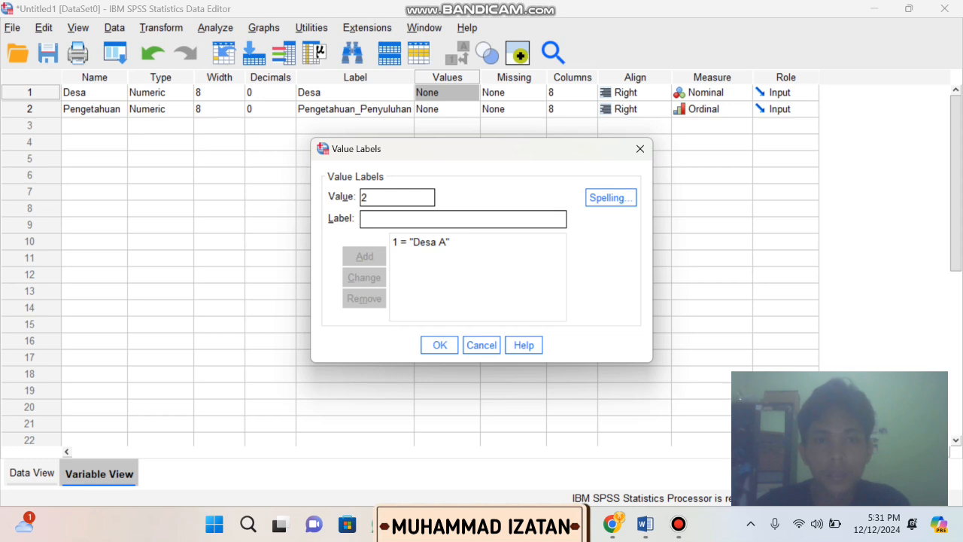
pyautogui.write('Desa B')
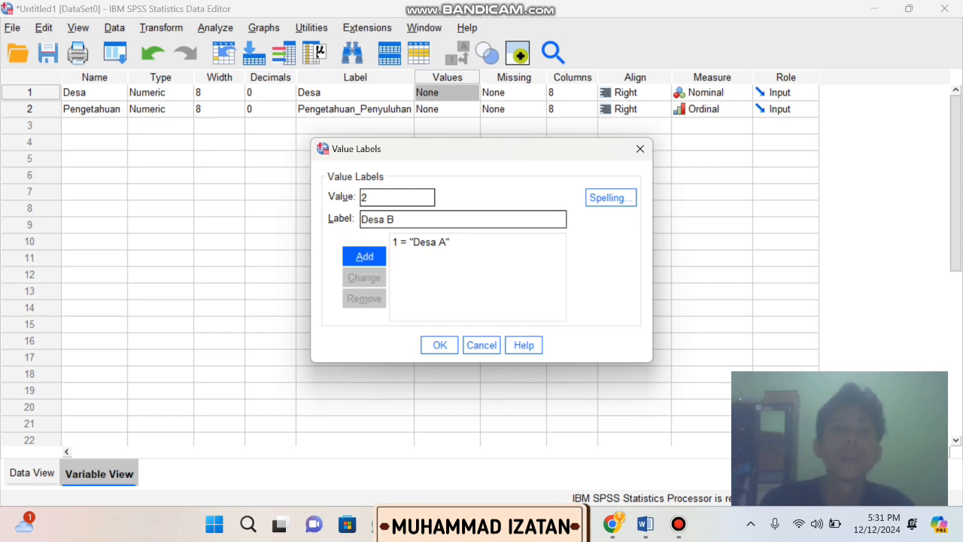
pyautogui.press('Return')
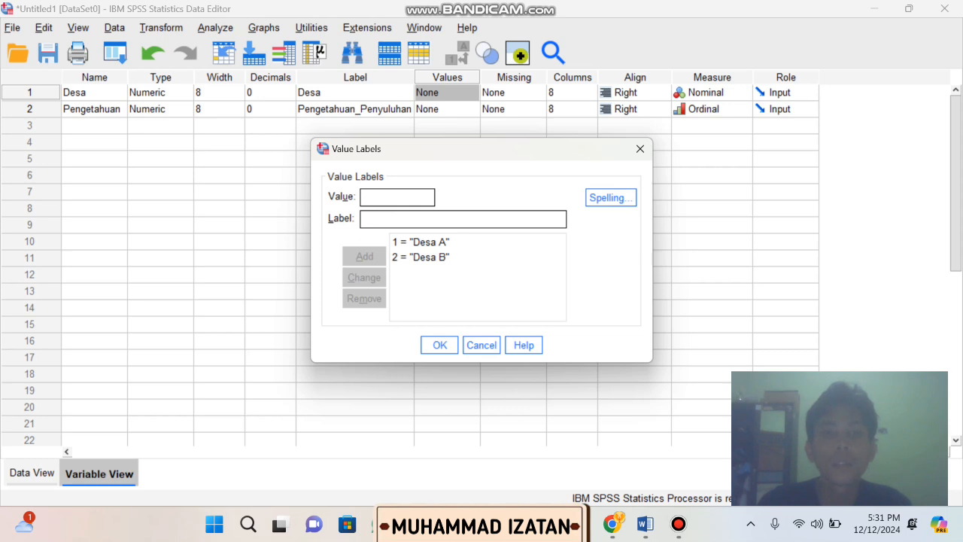
pyautogui.write('3')
pyautogui.write('D')
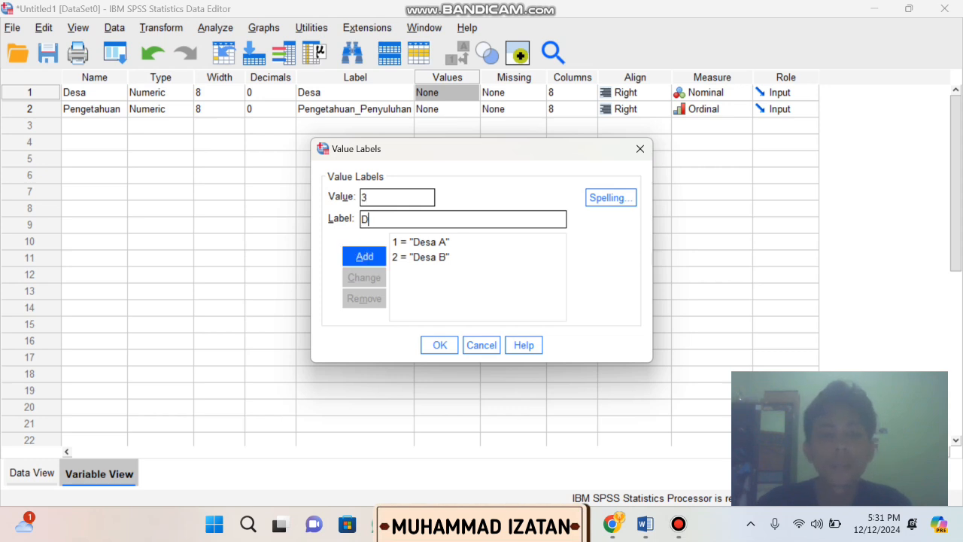
pyautogui.write('esa C')
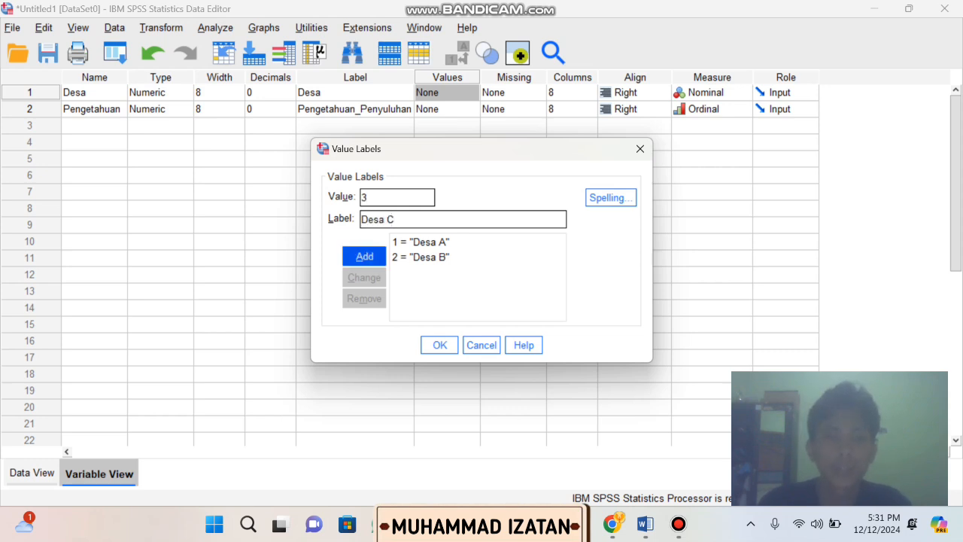
pyautogui.press('Return')
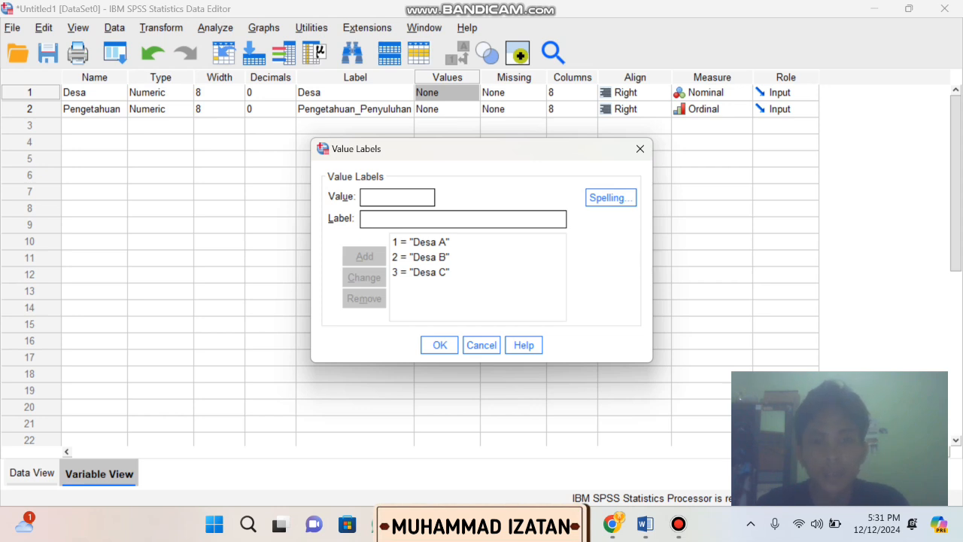
# Add the value label 4 = "Desa D" and apply the value labels to the Desa variable.
pyautogui.write('3')
pyautogui.press('BackSpace')
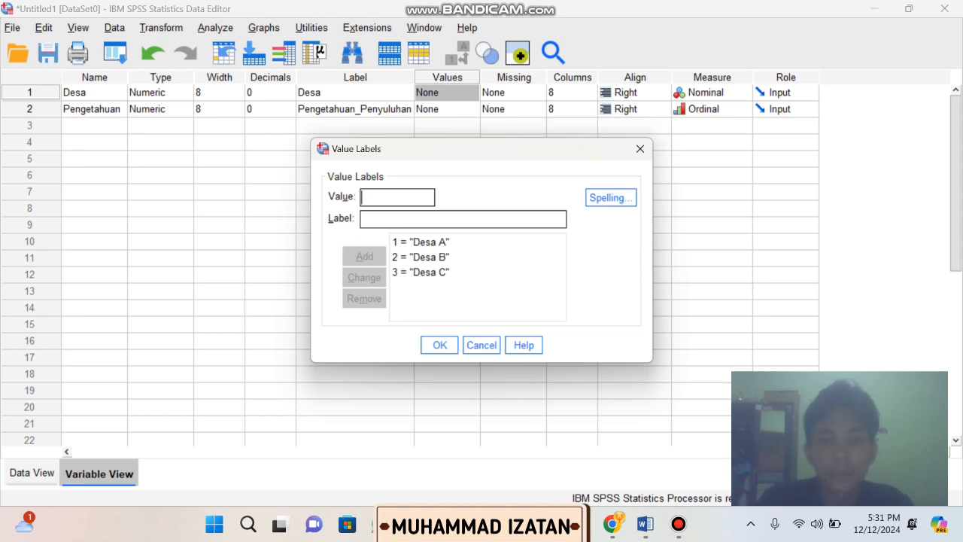
pyautogui.write('4')
pyautogui.write('d')
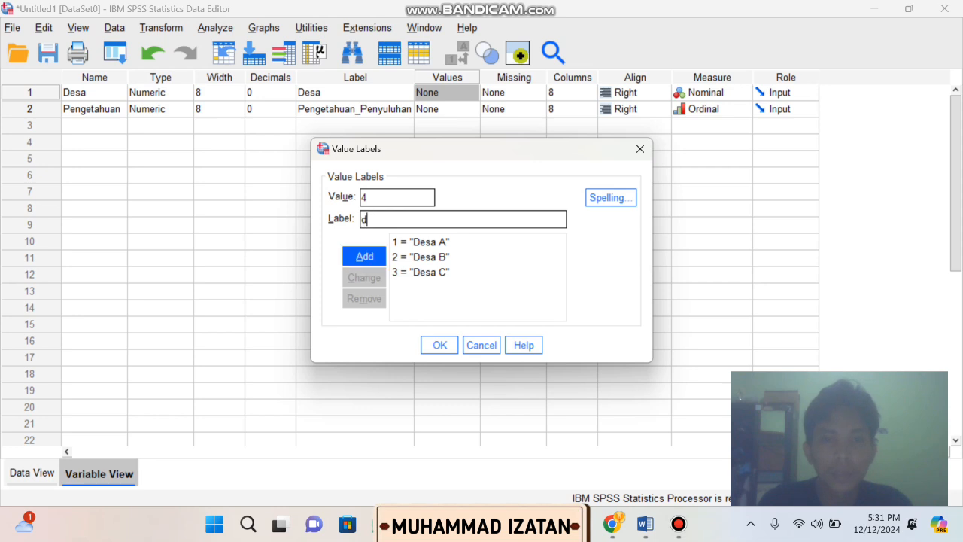
pyautogui.press('BackSpace')
pyautogui.write('De')
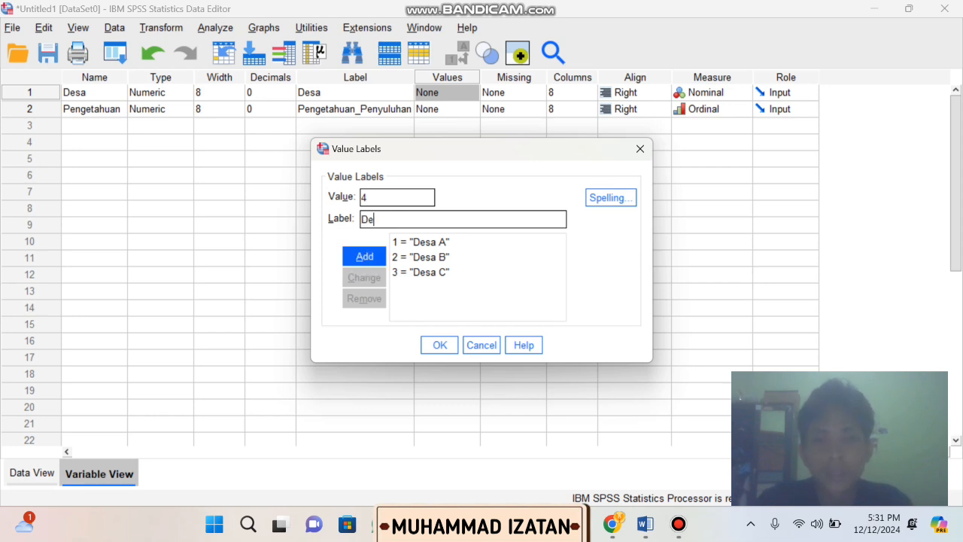
pyautogui.write('sa D')
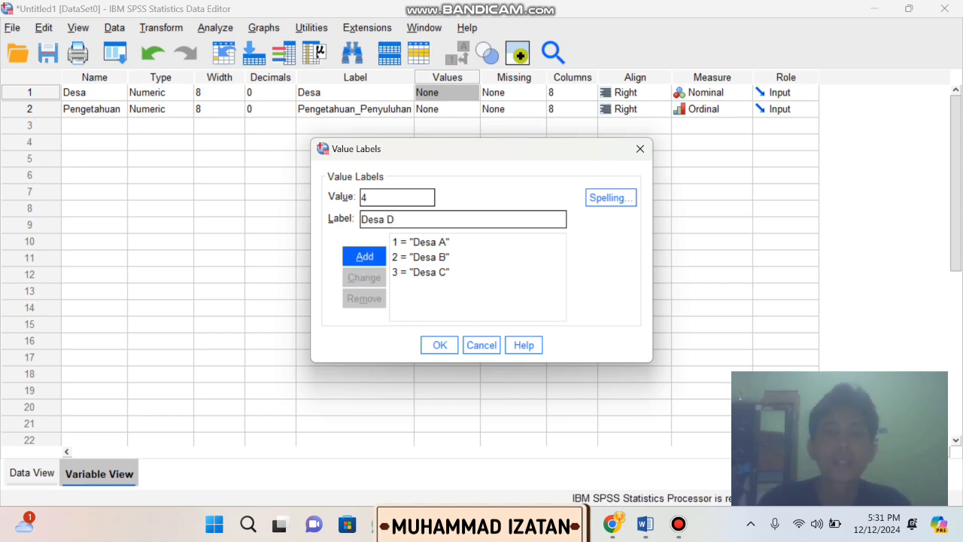
pyautogui.press('Return')
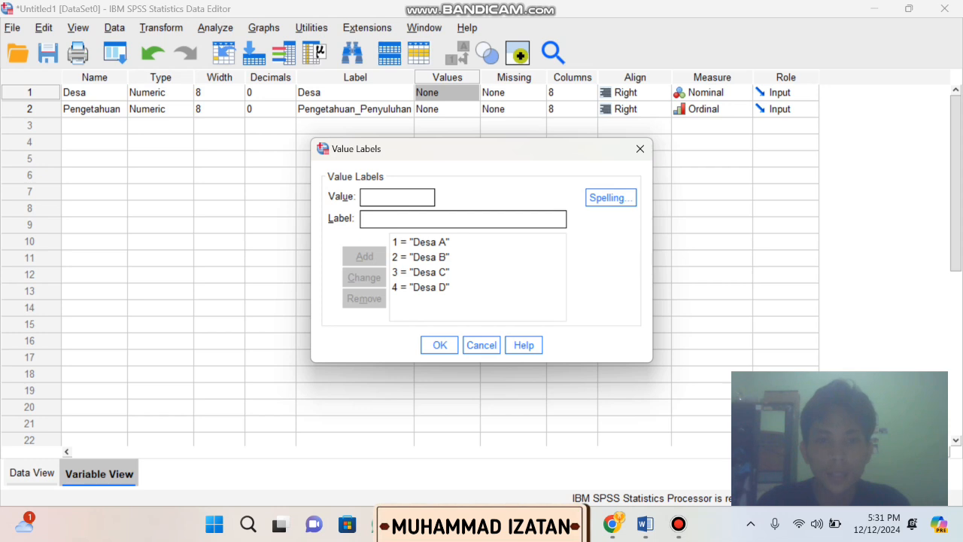
pyautogui.press('Return')
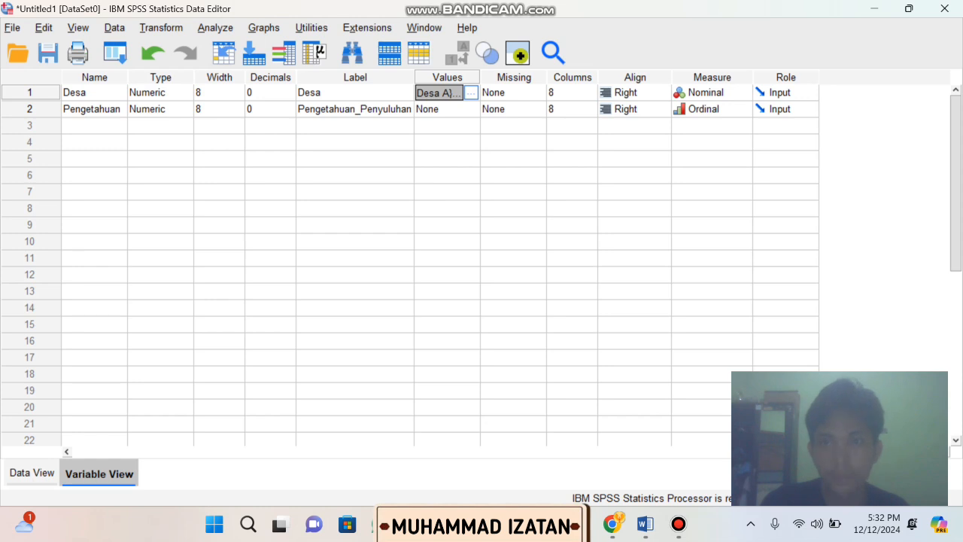
# Review the entered Desa and Pengetahuan data rows in the data sheet.
pyautogui.click(32, 473)
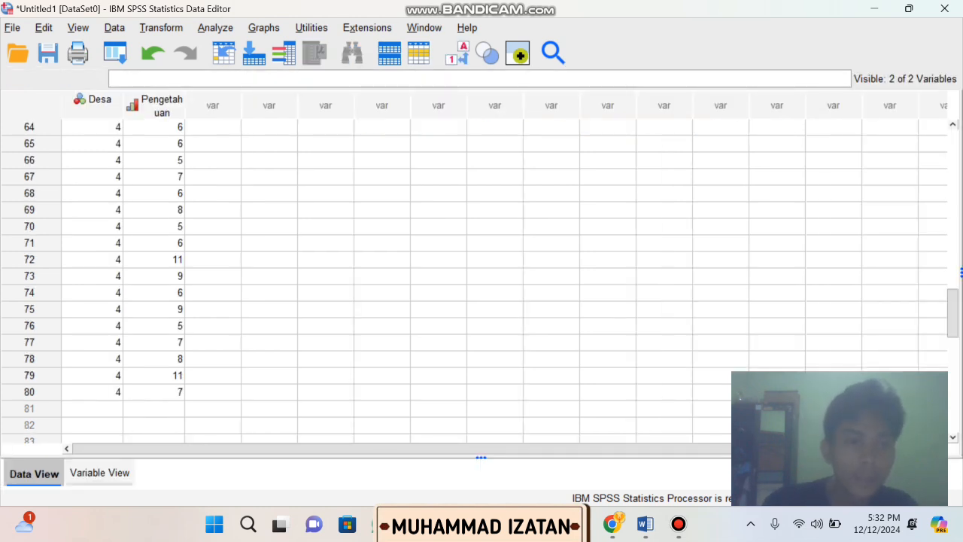
pyautogui.scroll(1, 482, 278)
pyautogui.scroll(20, 482, 278)
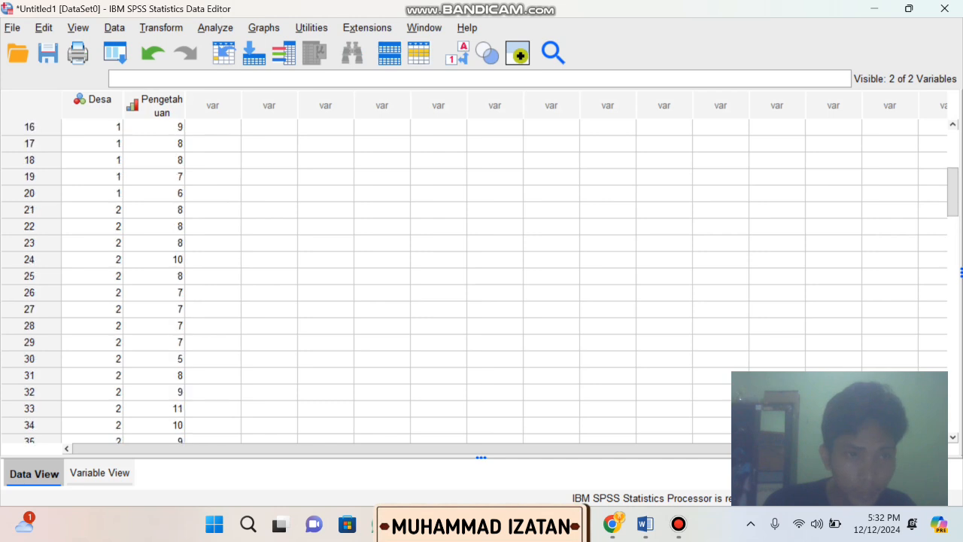
pyautogui.scroll(-20, 482, 279)
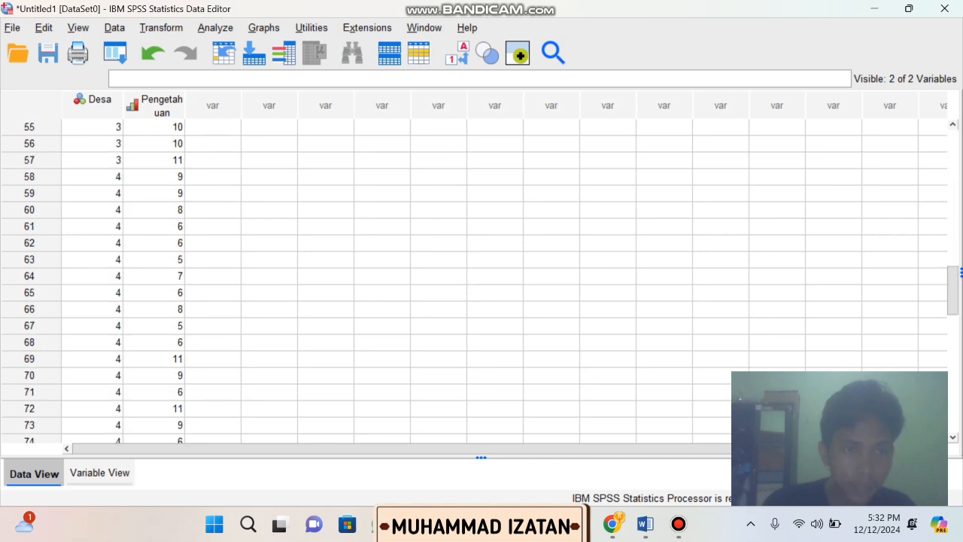
pyautogui.scroll(2, 481, 278)
pyautogui.scroll(2, 482, 278)
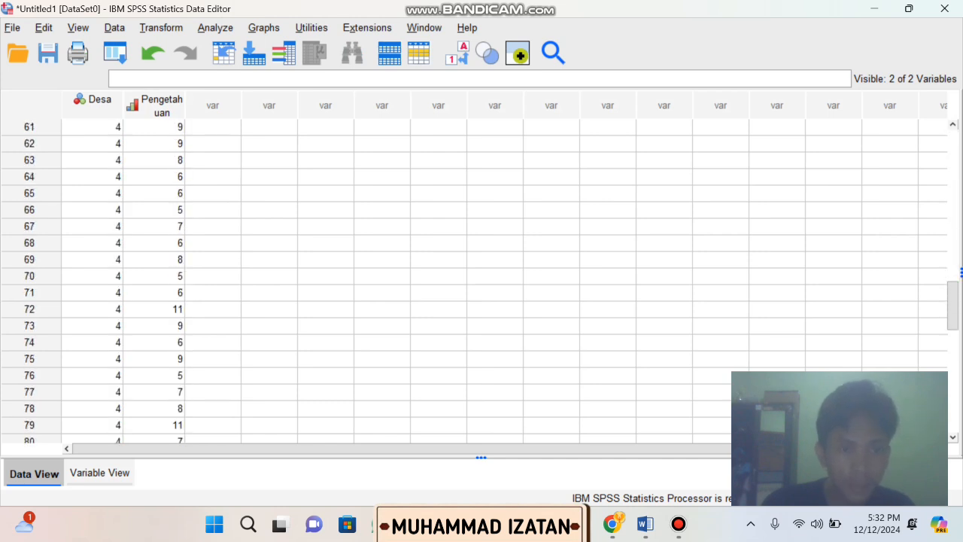
pyautogui.scroll(-1, 481, 278)
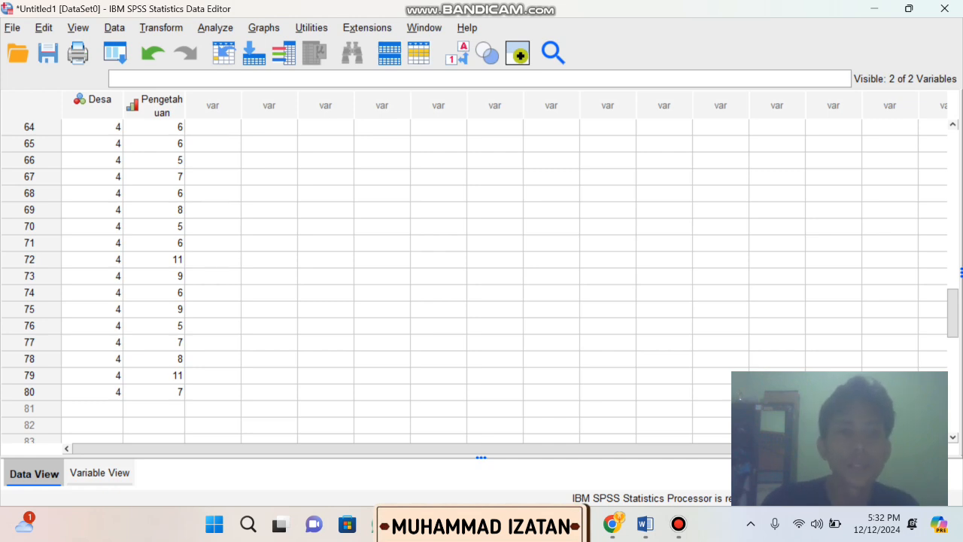
# Set up an Explore analysis with Pengetahuan_Penyuluhan as the dependent variable and Desa as the factor.
pyautogui.click(216, 27)
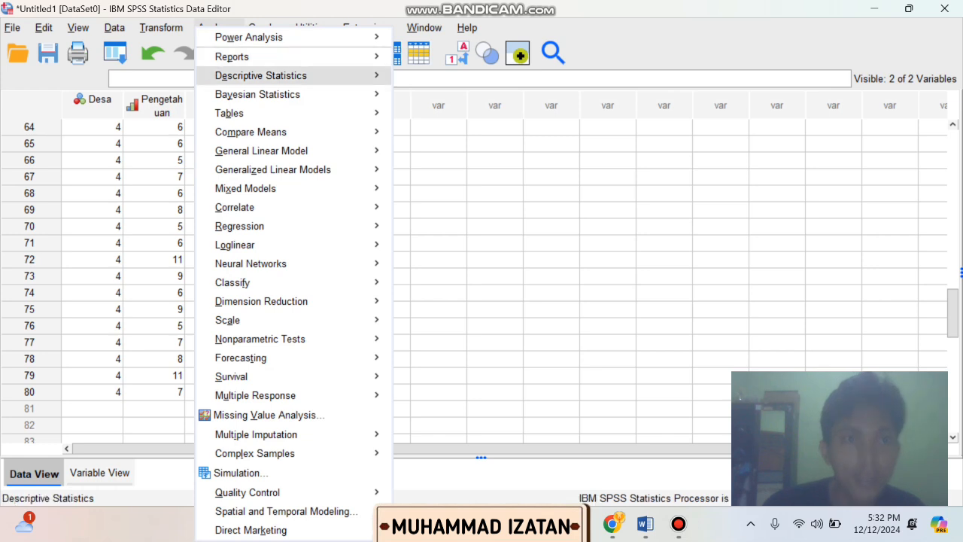
pyautogui.moveTo(229, 113)
pyautogui.moveTo(261, 75)
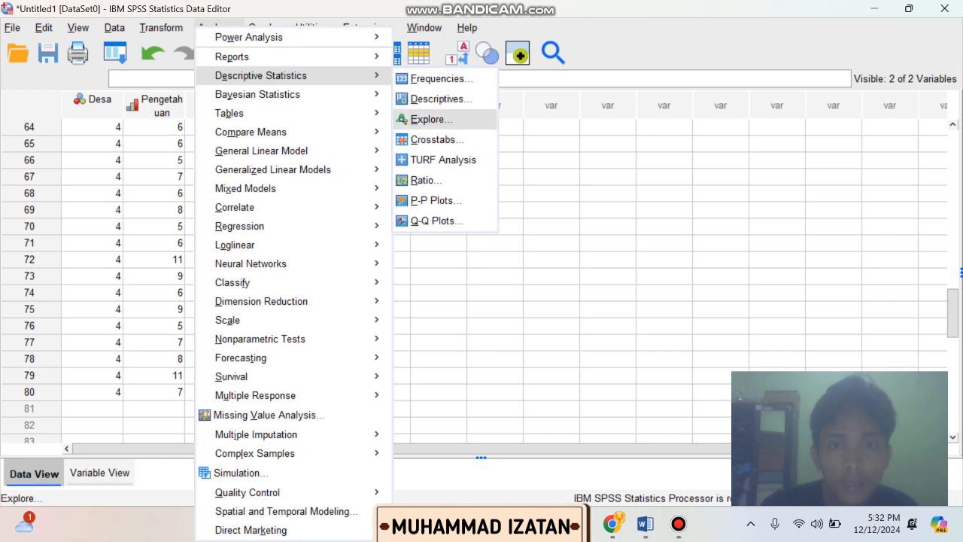
pyautogui.click(431, 119)
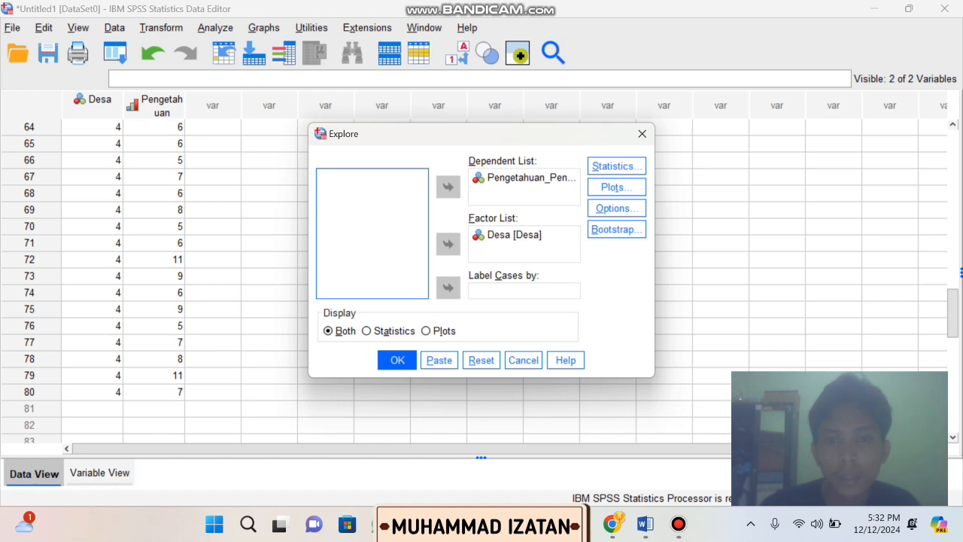
pyautogui.click(514, 235)
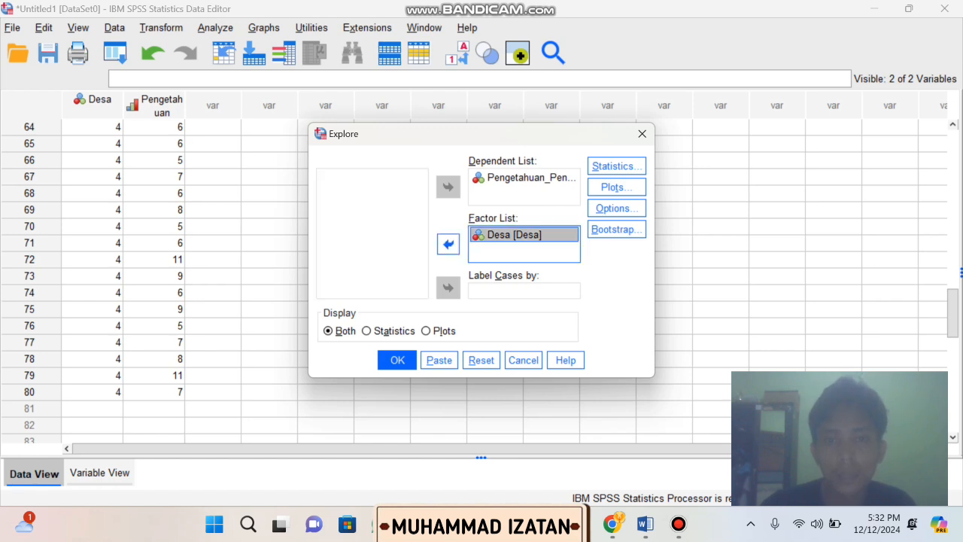
pyautogui.click(524, 177)
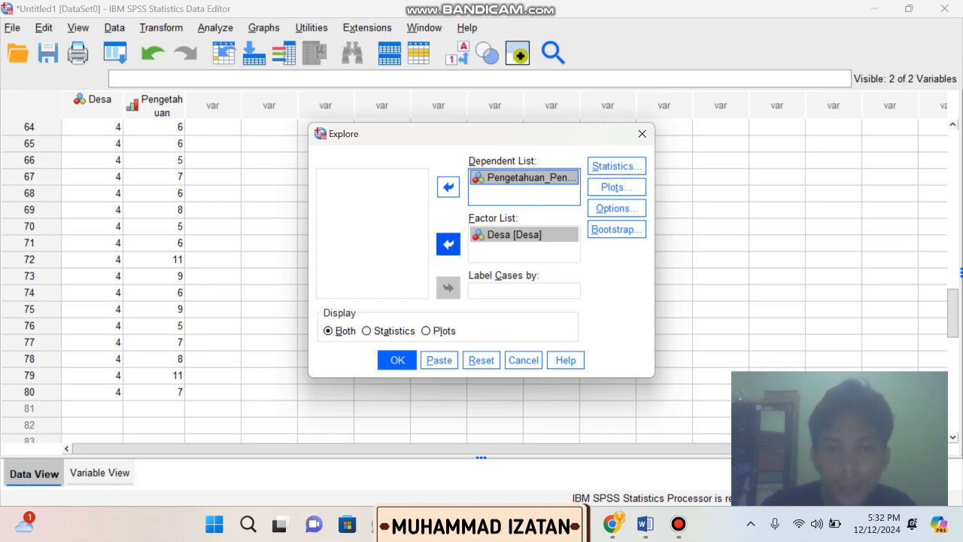
pyautogui.click(449, 244)
pyautogui.click(449, 244)
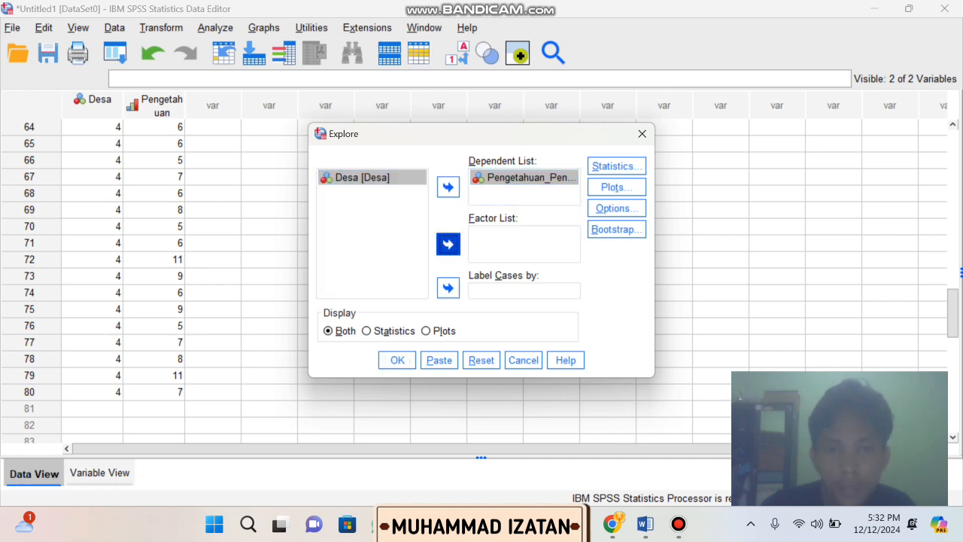
pyautogui.click(448, 244)
pyautogui.click(449, 187)
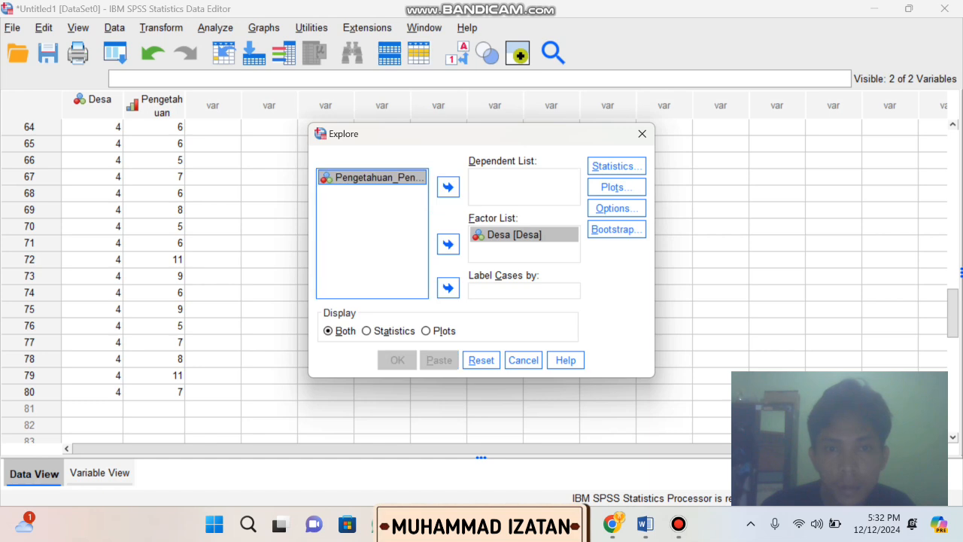
pyautogui.click(448, 187)
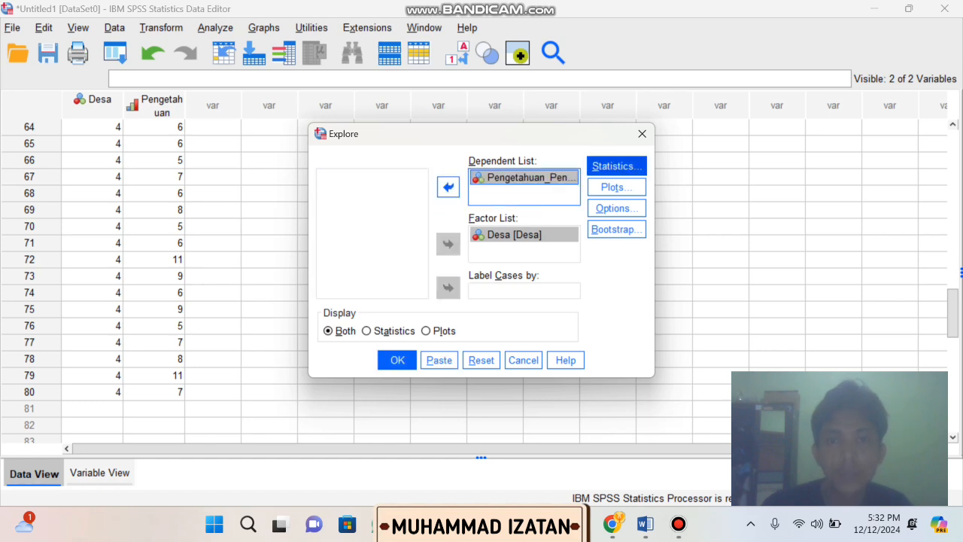
# Add histograms to the Explore plots and run the analysis, keeping descriptives with a 95% confidence interval and normality plots with tests.
pyautogui.click(614, 166)
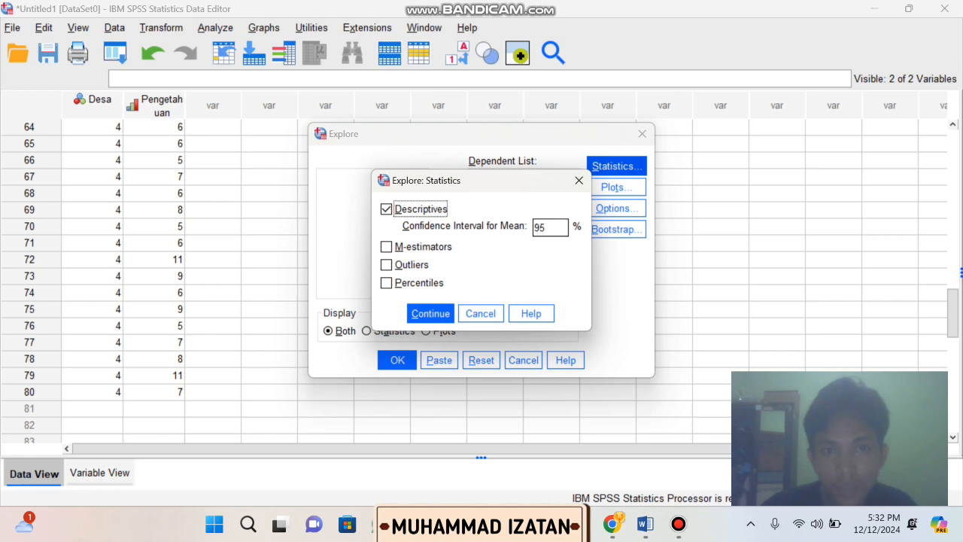
pyautogui.click(430, 314)
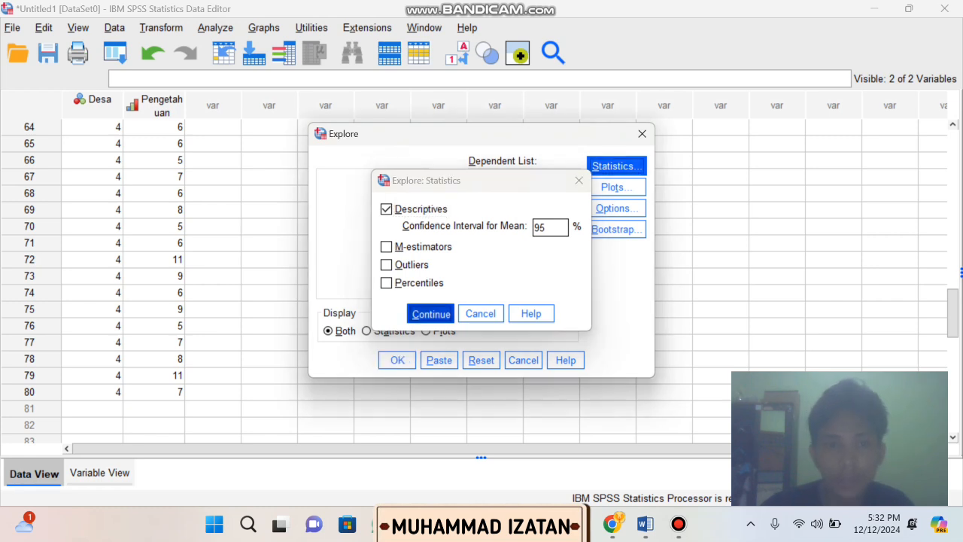
pyautogui.click(618, 188)
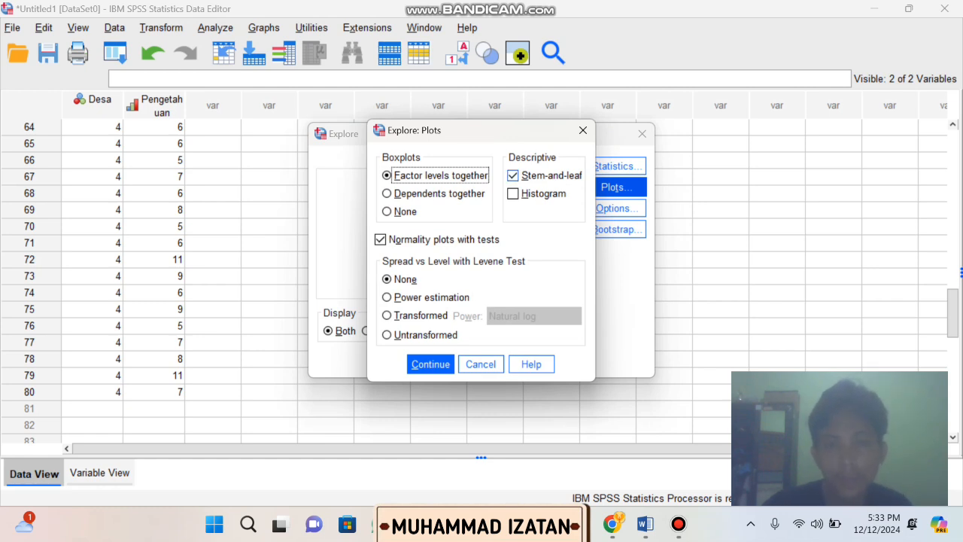
pyautogui.click(513, 194)
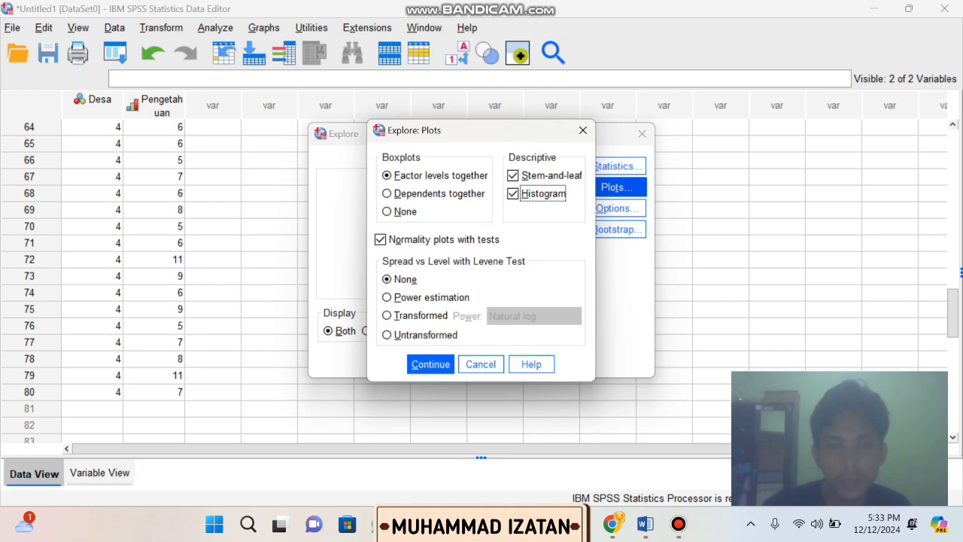
pyautogui.click(430, 364)
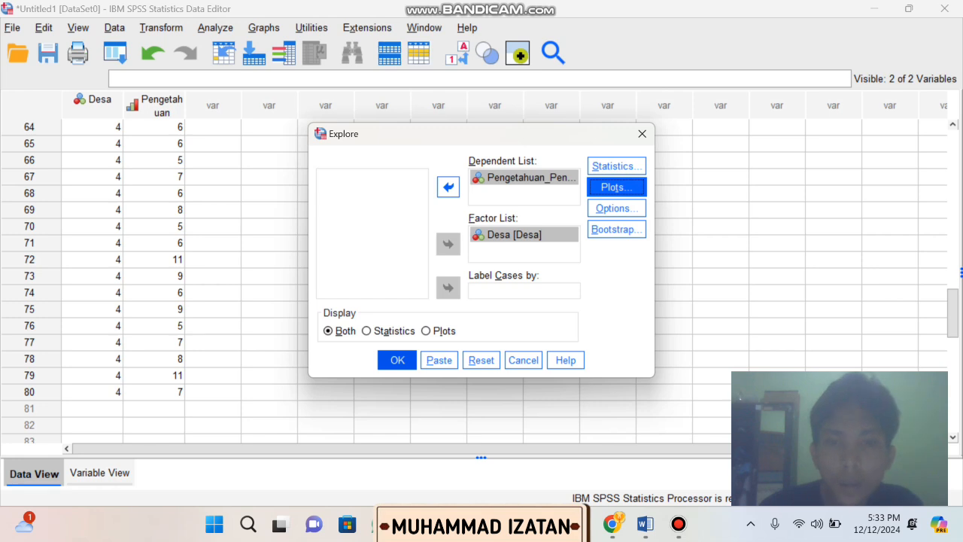
pyautogui.click(397, 361)
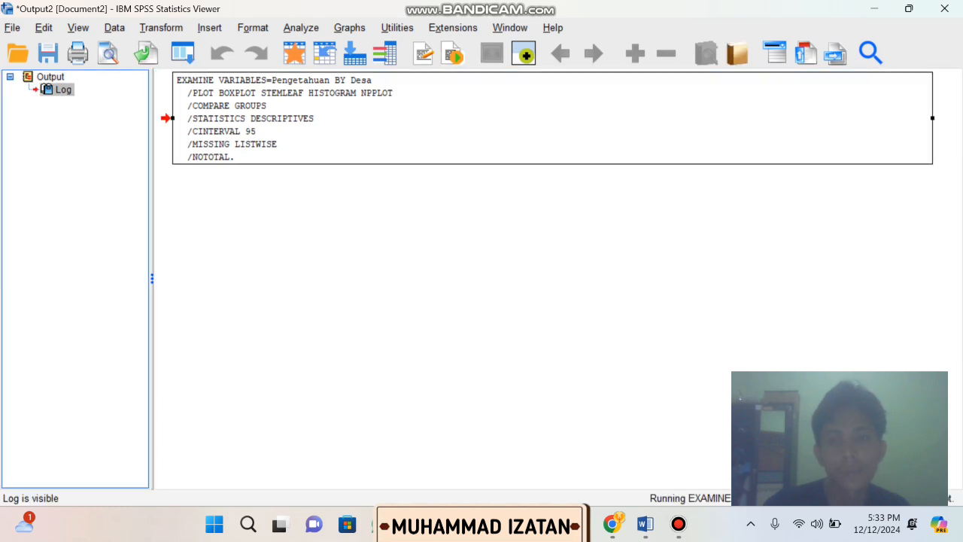
pyautogui.moveTo(546, 525)
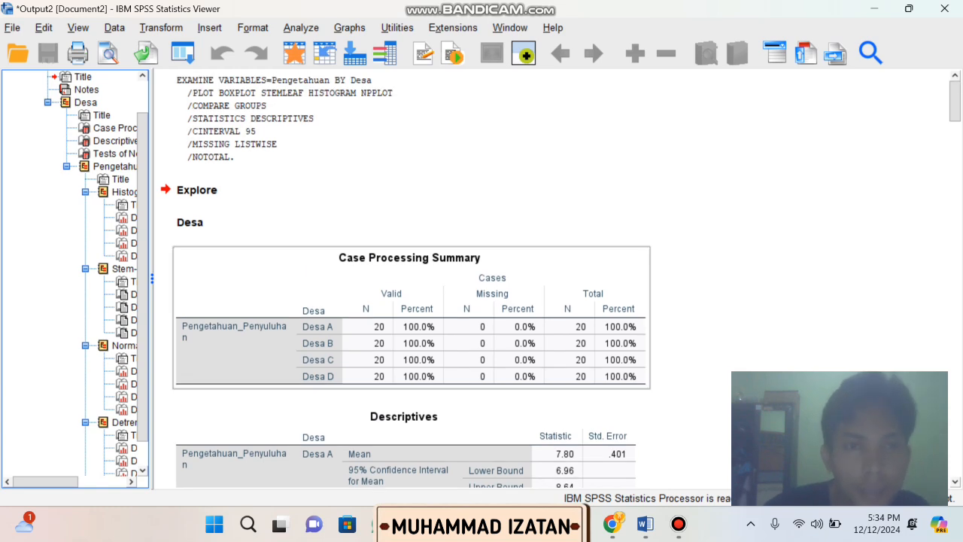
# Examine the case processing summary, descriptives, histograms and stem-and-leaf plots for each Desa in the Explore output.
pyautogui.scroll(-5, 414, 69)
pyautogui.scroll(5, 416, 75)
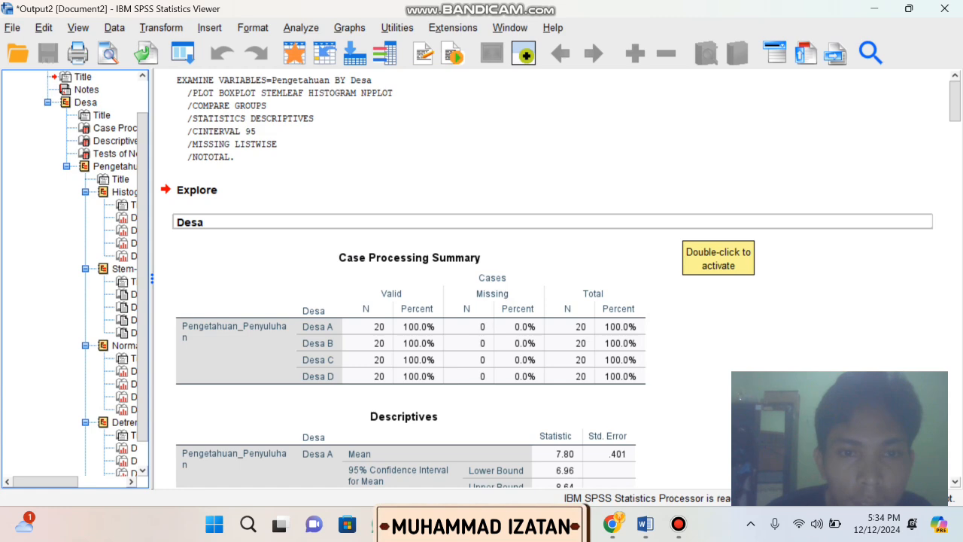
pyautogui.scroll(-20, 542, 260)
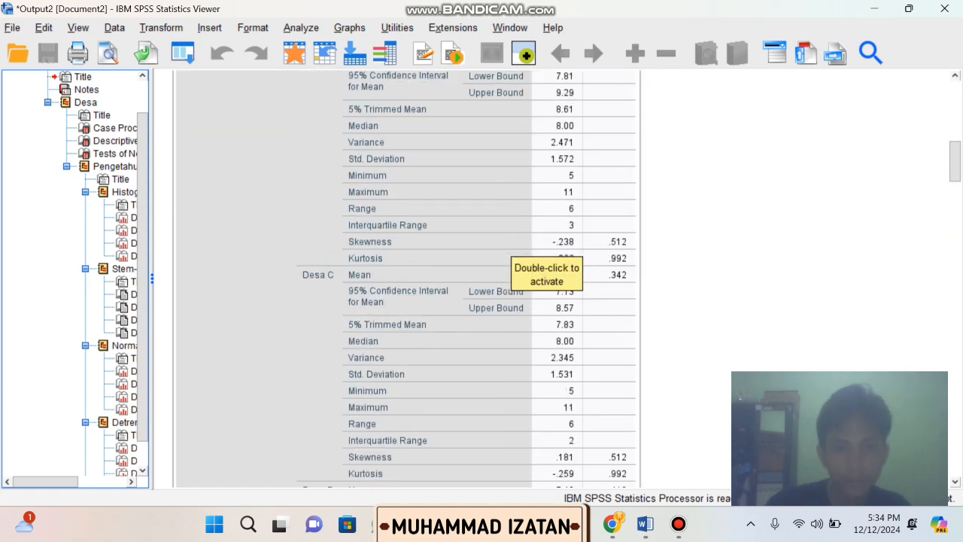
pyautogui.scroll(-10, 542, 259)
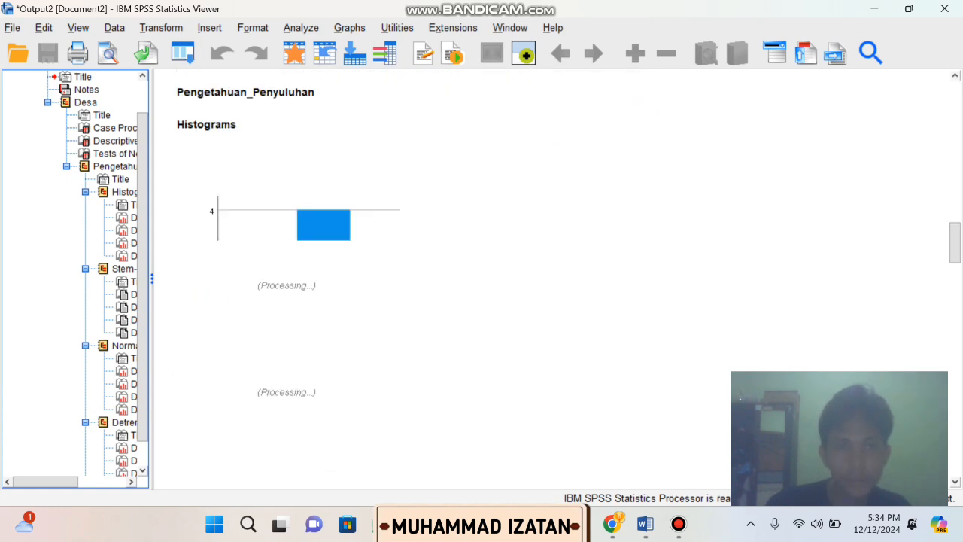
pyautogui.scroll(-6, 482, 301)
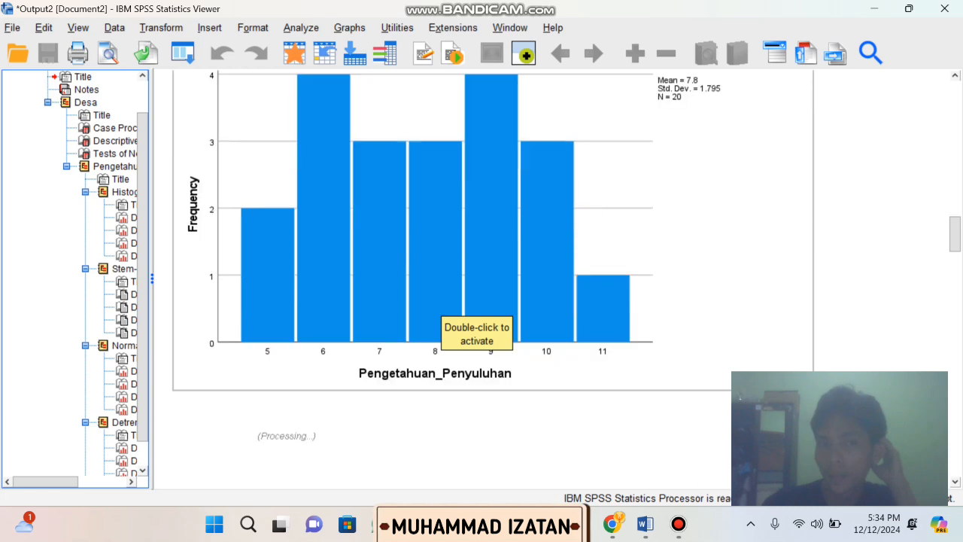
pyautogui.scroll(-8, 481, 316)
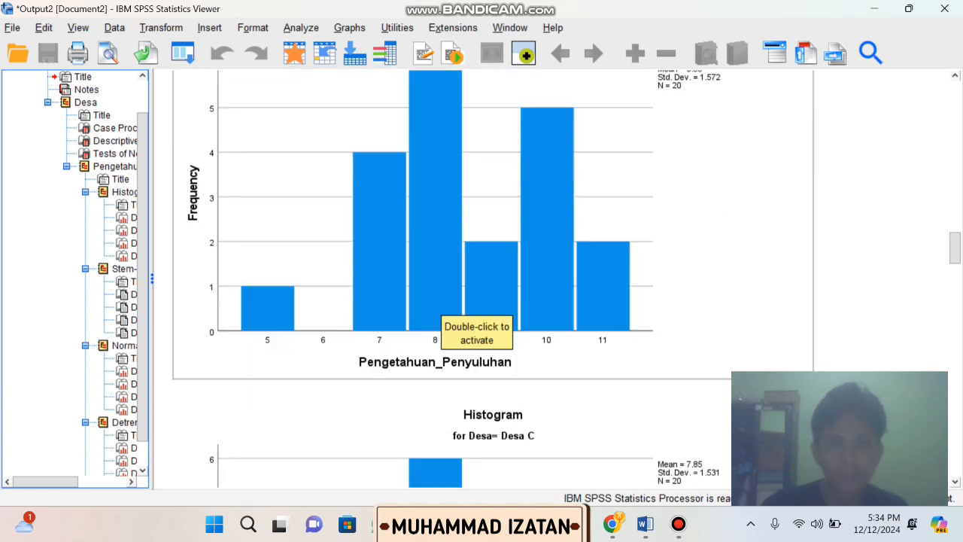
pyautogui.scroll(-6, 482, 301)
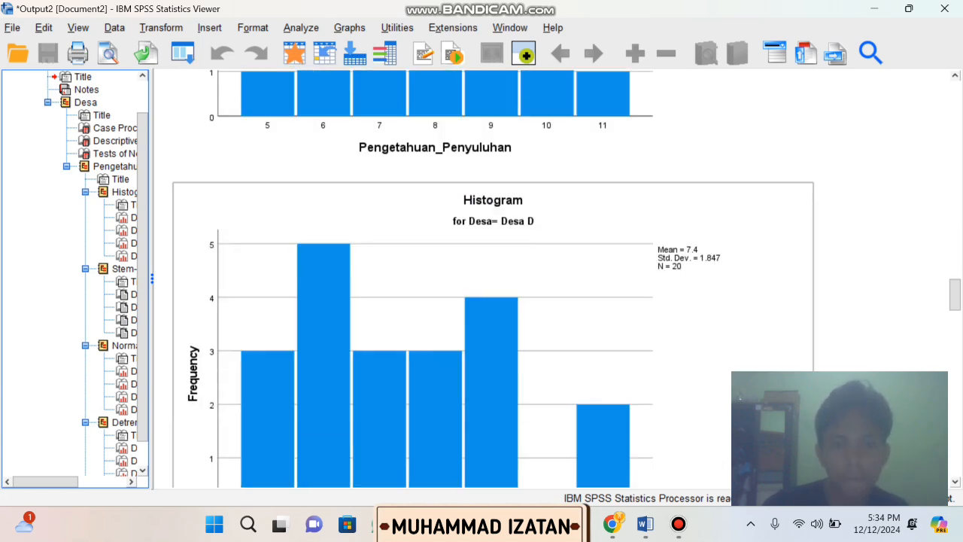
pyautogui.scroll(-8, 482, 301)
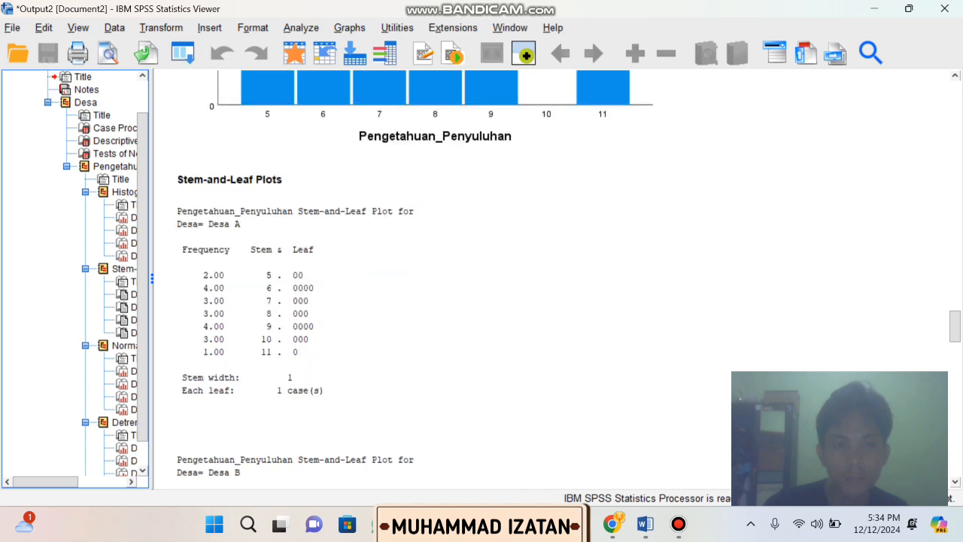
pyautogui.scroll(-8, 481, 301)
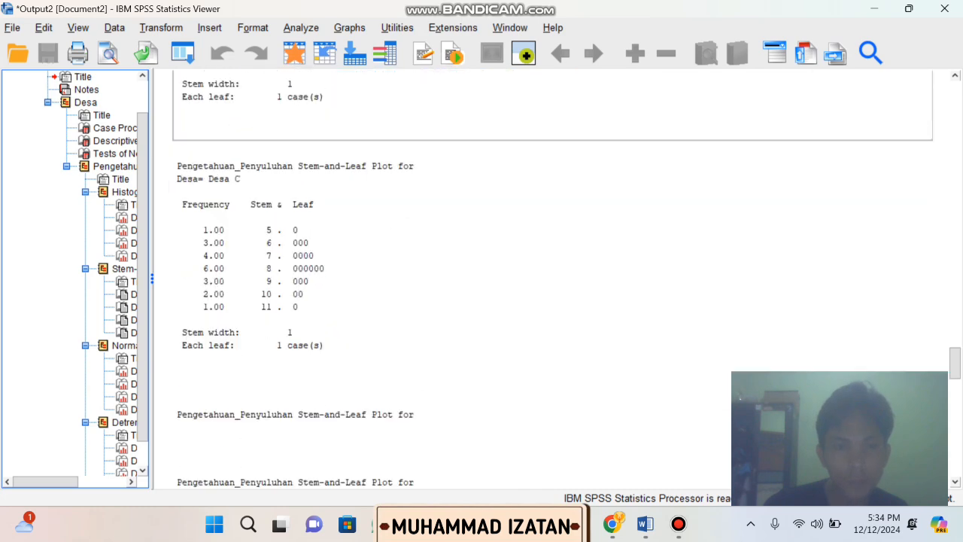
# Examine the normal and detrended Q-Q plots for each Desa and the boxplot comparing the four villages.
pyautogui.scroll(-8, 614, 267)
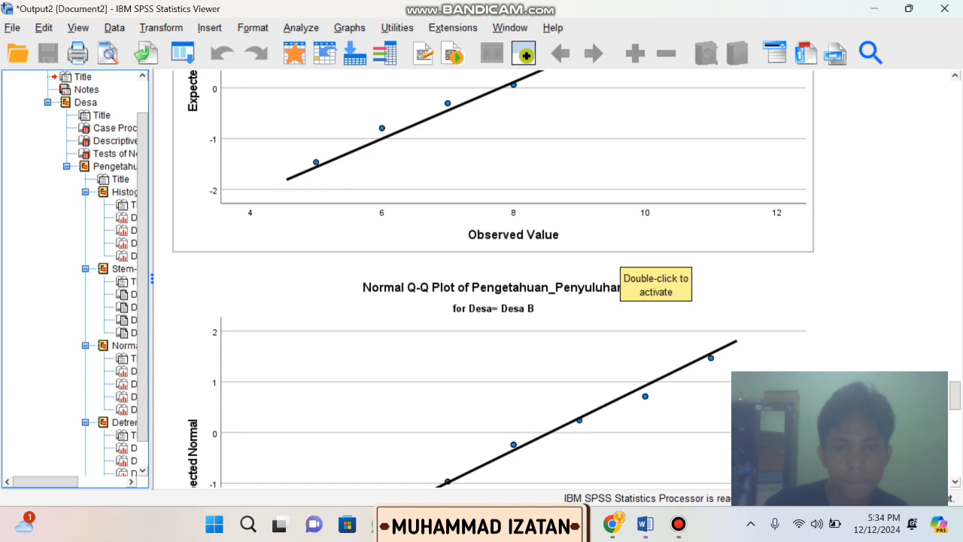
pyautogui.scroll(-8, 614, 264)
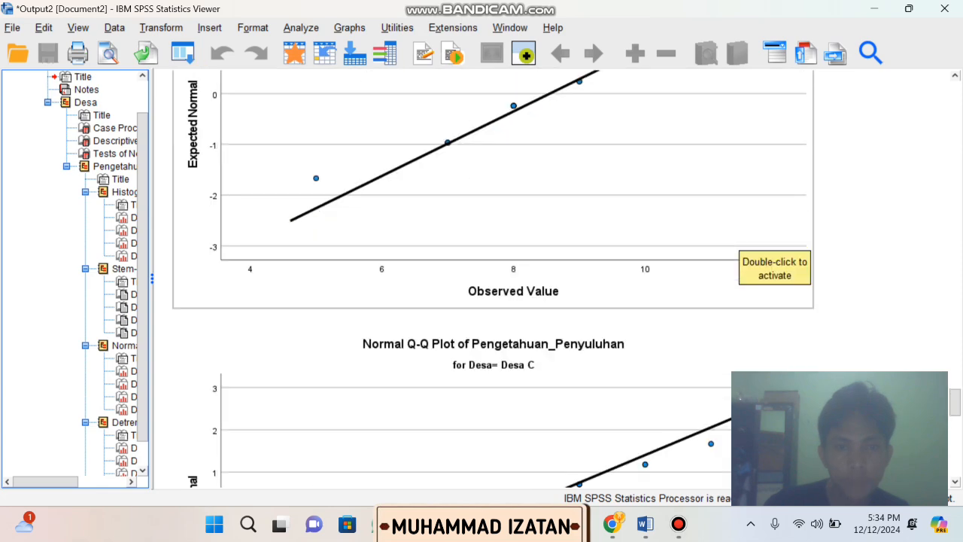
pyautogui.scroll(-8, 493, 295)
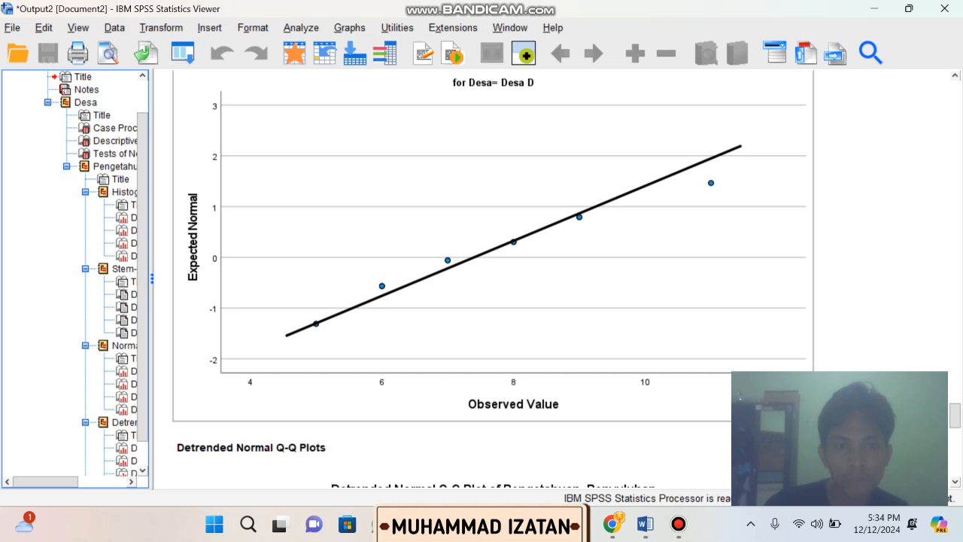
pyautogui.scroll(-8, 493, 295)
pyautogui.scroll(-3, 752, 241)
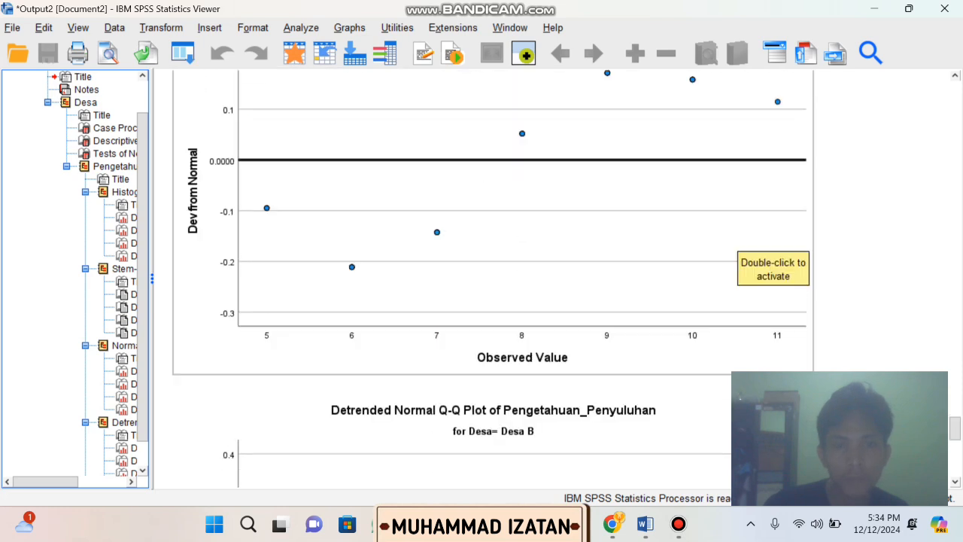
pyautogui.scroll(-6, 753, 241)
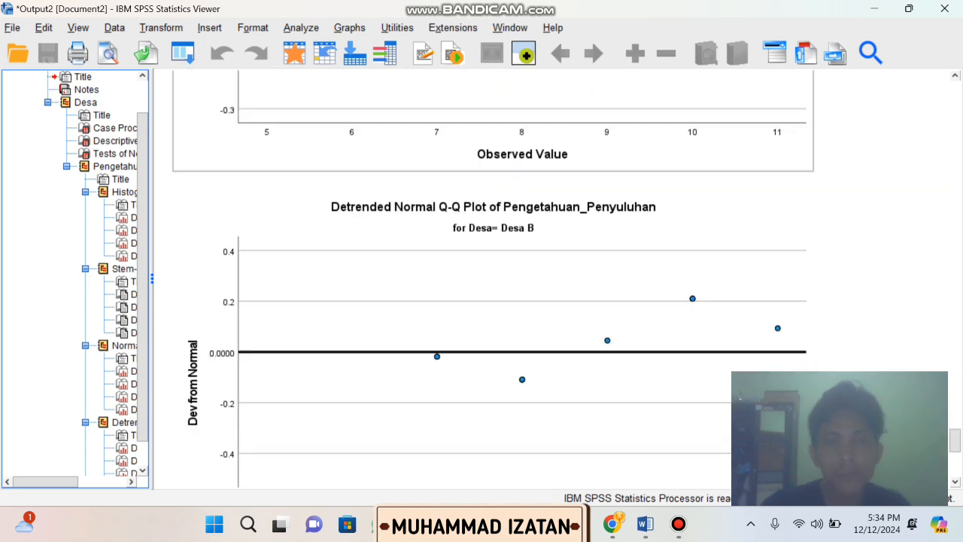
pyautogui.scroll(-9, 753, 240)
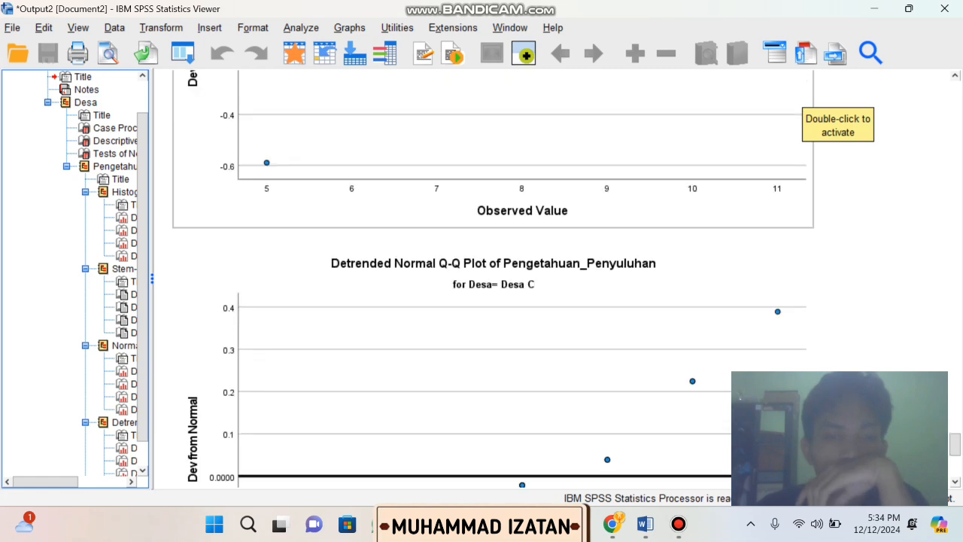
pyautogui.scroll(-12, 752, 241)
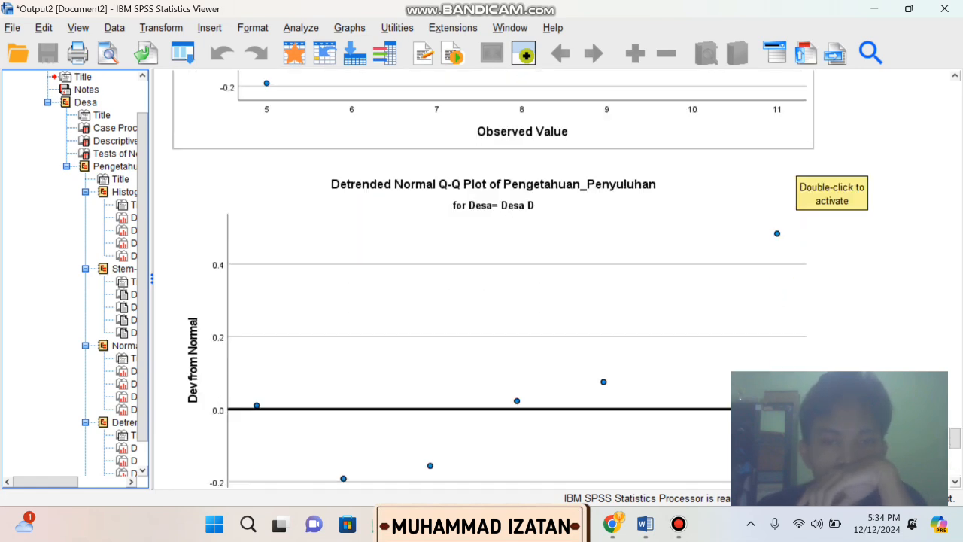
pyautogui.scroll(-9, 752, 241)
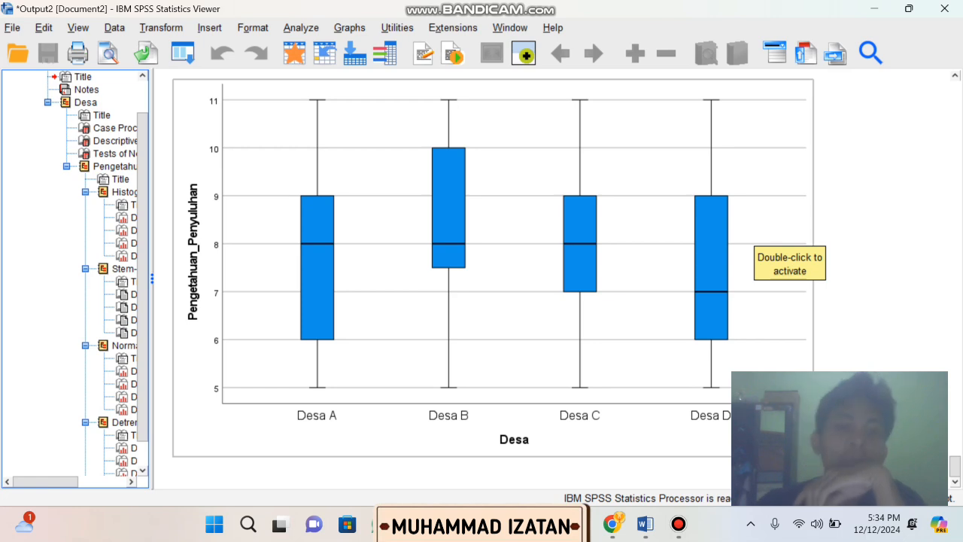
# Review the Explore output backwards from the boxplot through the Q-Q, stem-and-leaf and histogram plots to the Tests of Normality table.
pyautogui.scroll(2, 493, 279)
pyautogui.scroll(15, 782, 248)
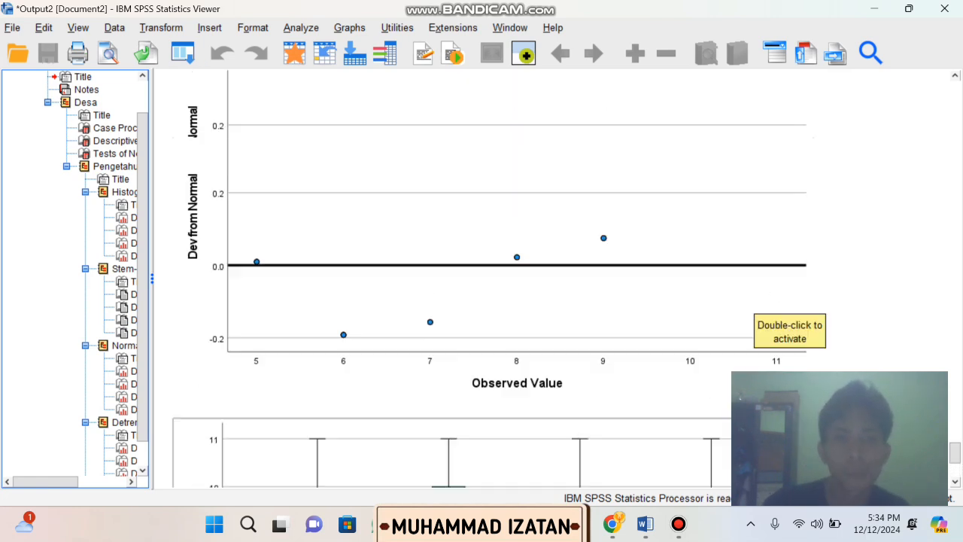
pyautogui.scroll(15, 493, 278)
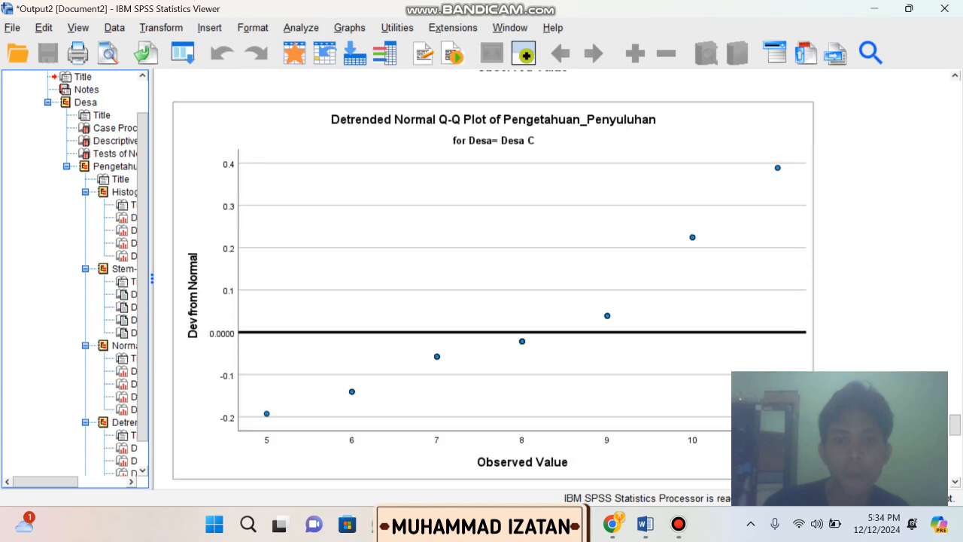
pyautogui.scroll(15, 493, 279)
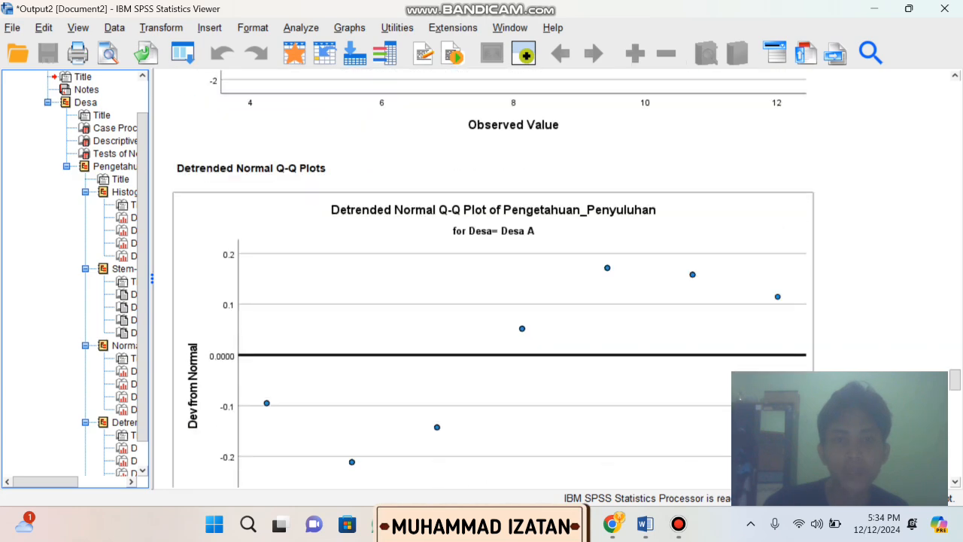
pyautogui.scroll(15, 493, 279)
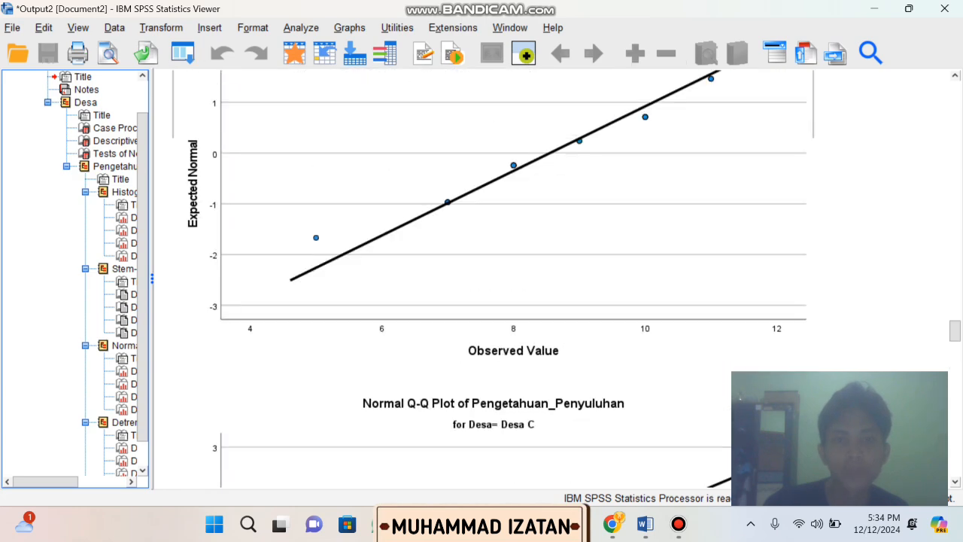
pyautogui.scroll(10, 493, 278)
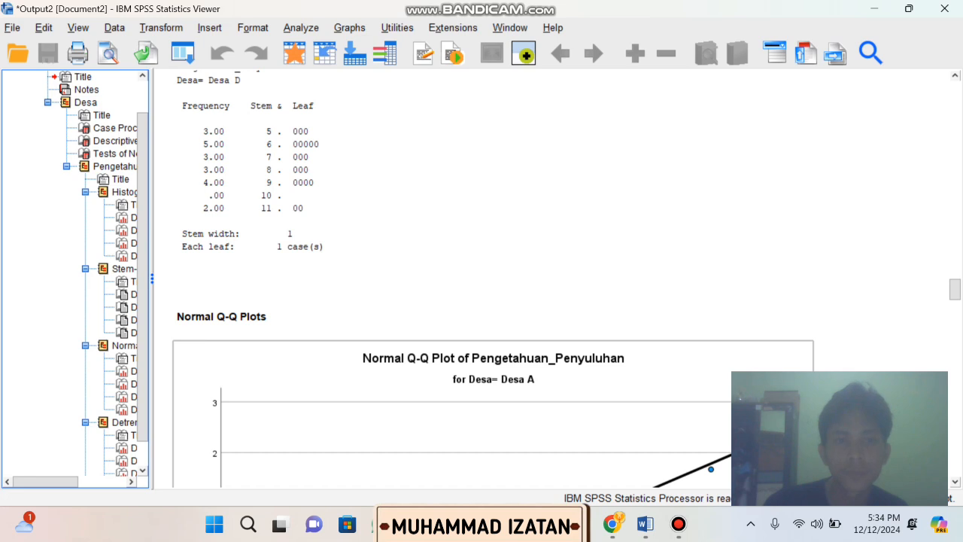
pyautogui.scroll(5, 685, 256)
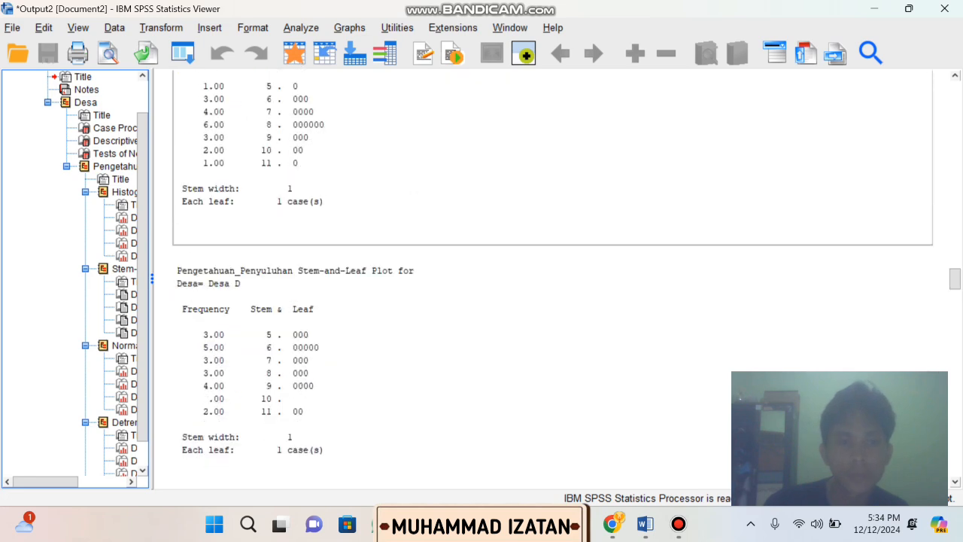
pyautogui.scroll(-3, 685, 260)
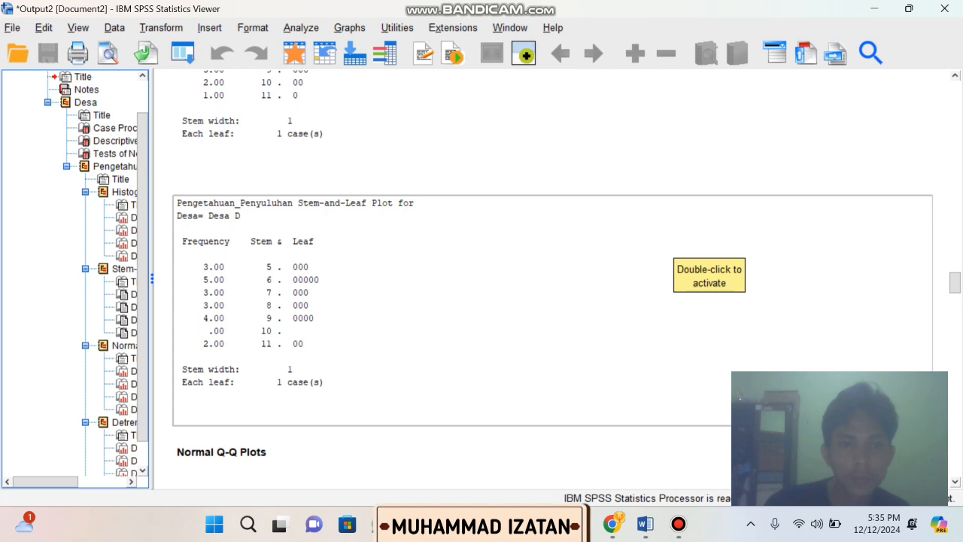
pyautogui.scroll(20, 685, 259)
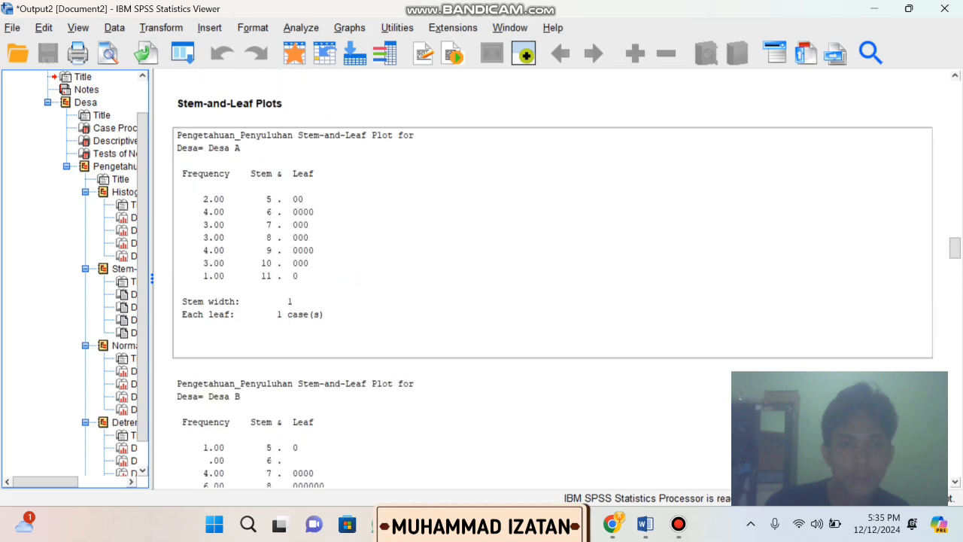
pyautogui.scroll(6, 552, 278)
pyautogui.scroll(9, 644, 271)
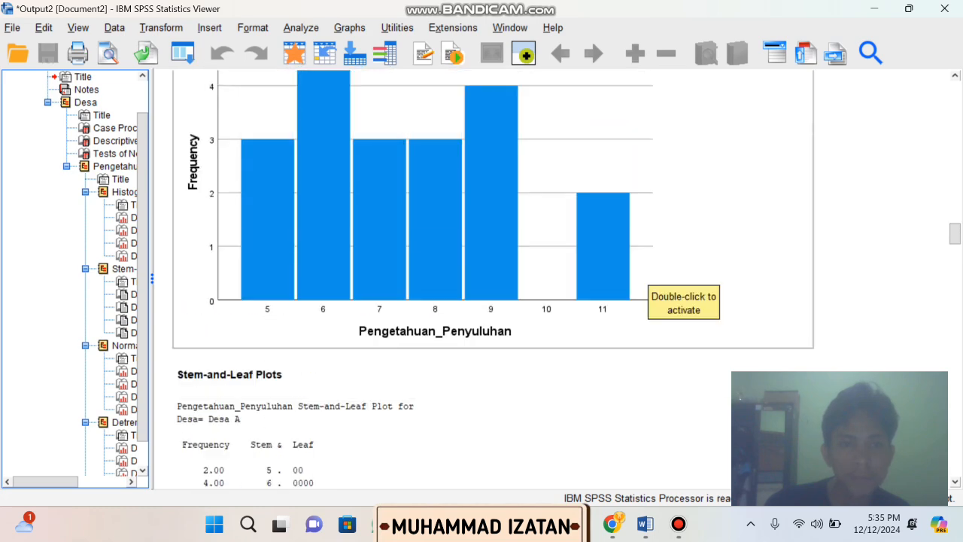
pyautogui.scroll(6, 644, 271)
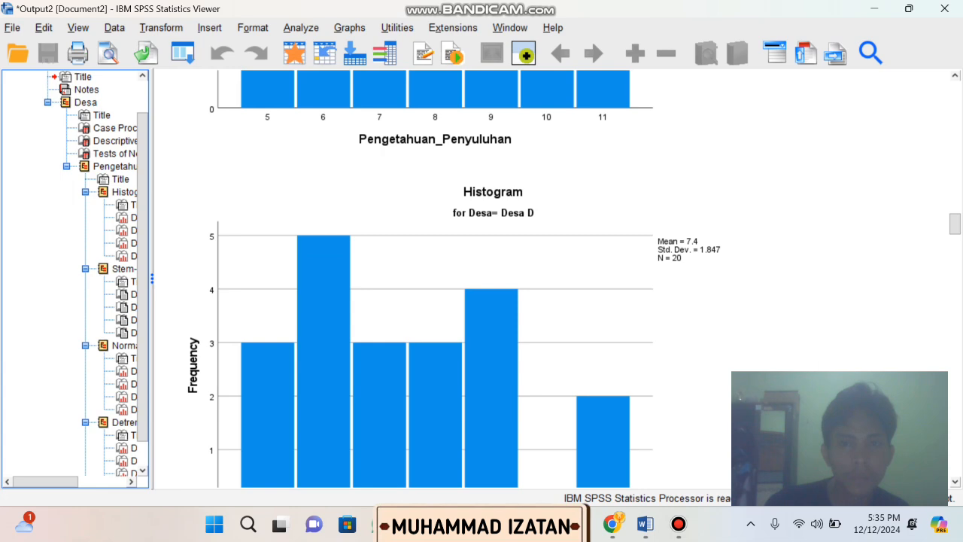
pyautogui.scroll(20, 749, 241)
pyautogui.scroll(20, 749, 241)
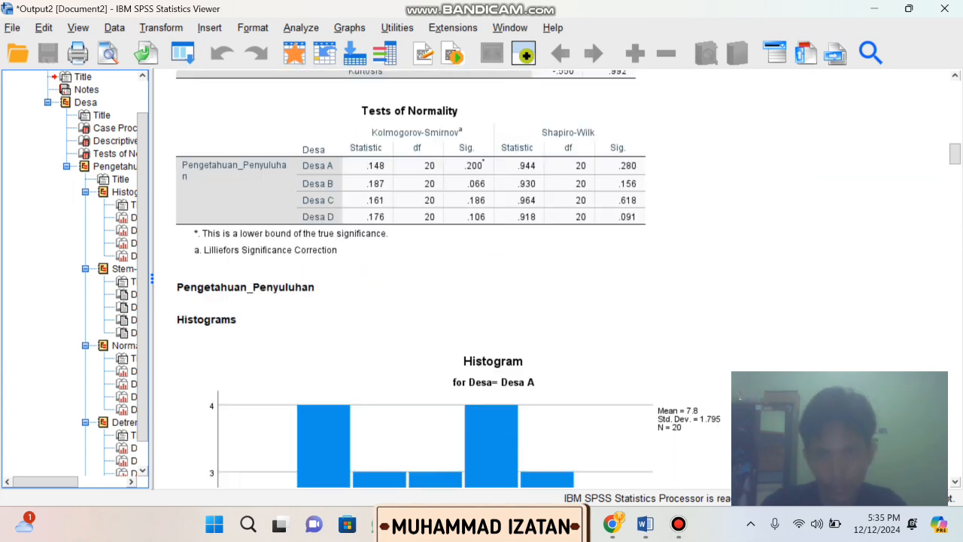
# Compare the Pengetahuan_Penyuluhan histograms for Desa A to Desa D, and recheck the Tests of Normality table.
pyautogui.scroll(-8, 749, 241)
pyautogui.scroll(-3, 707, 169)
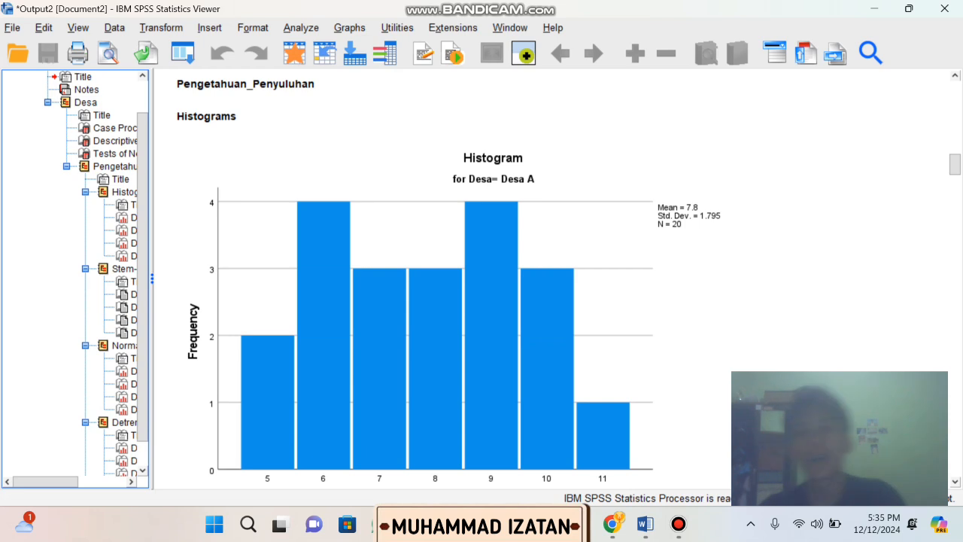
pyautogui.scroll(-3, 553, 279)
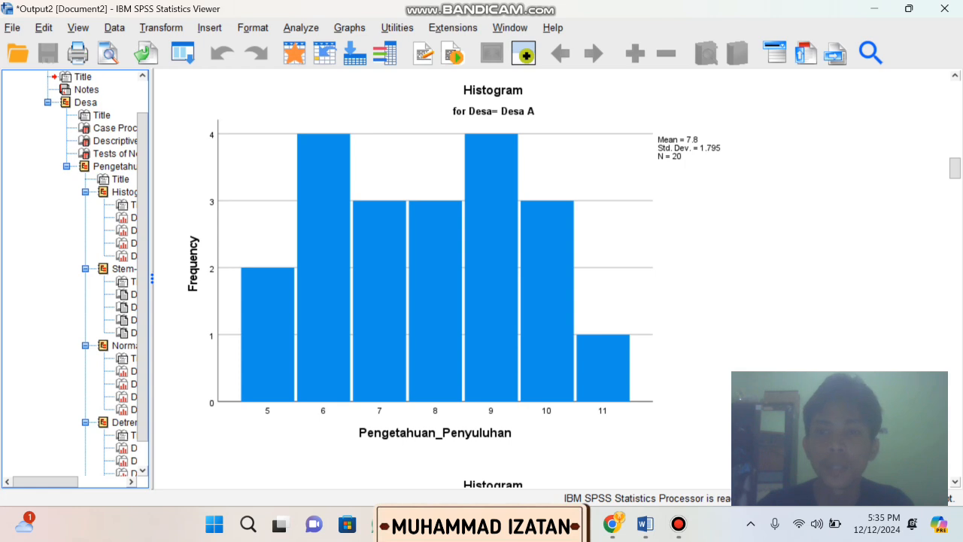
pyautogui.scroll(-10, 435, 278)
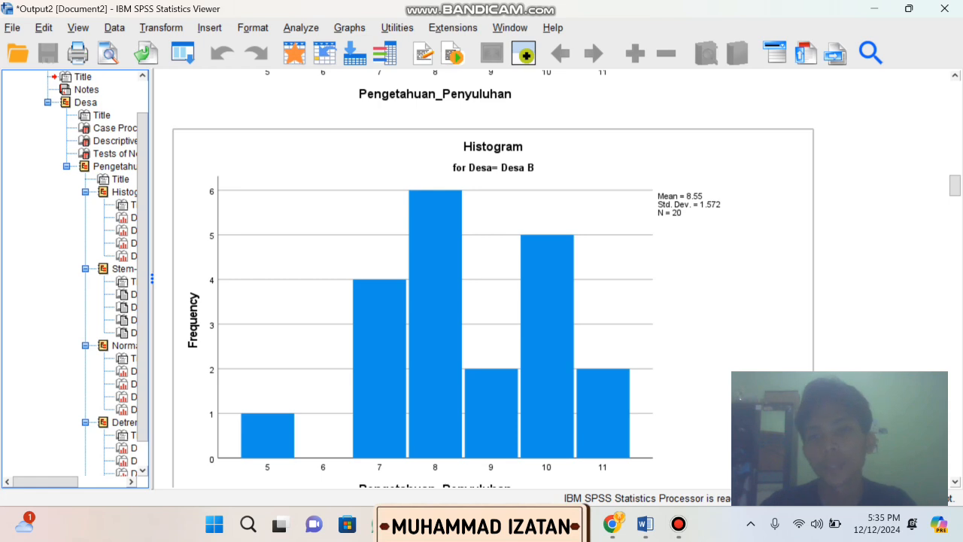
pyautogui.scroll(-5, 828, 241)
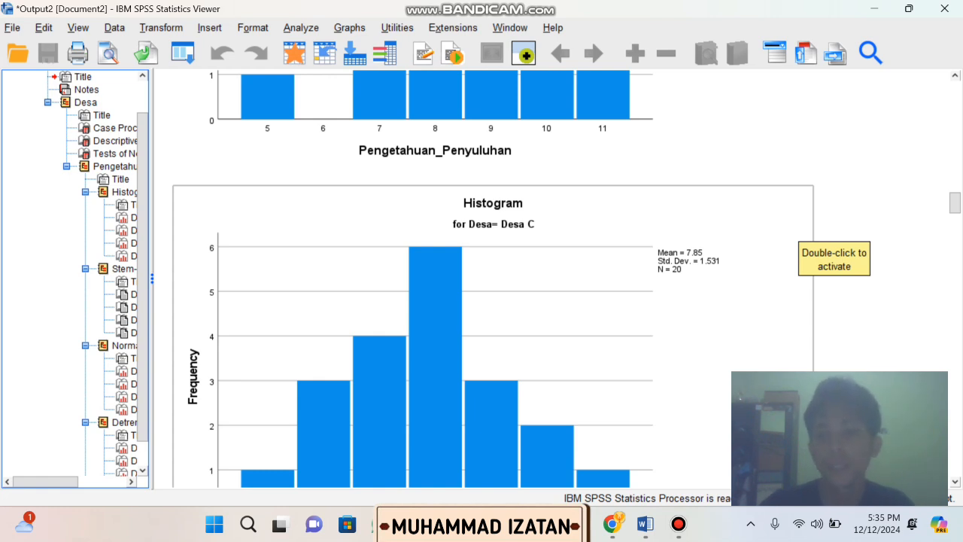
pyautogui.scroll(-10, 493, 278)
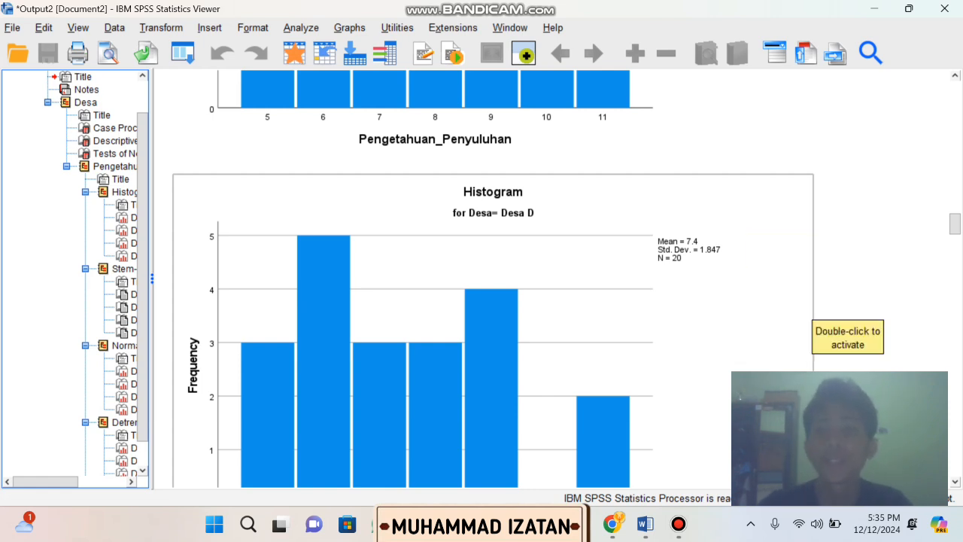
pyautogui.scroll(20, 836, 324)
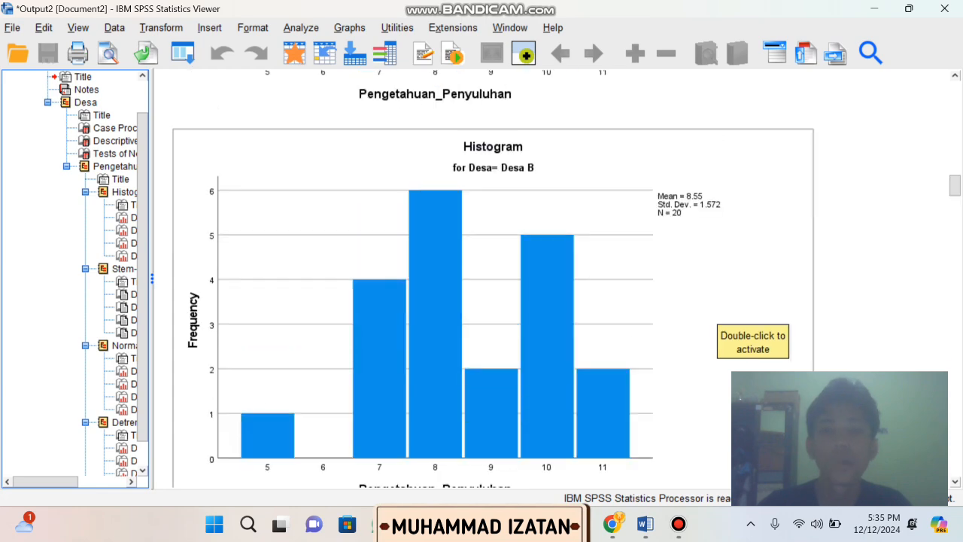
pyautogui.scroll(2, 410, 279)
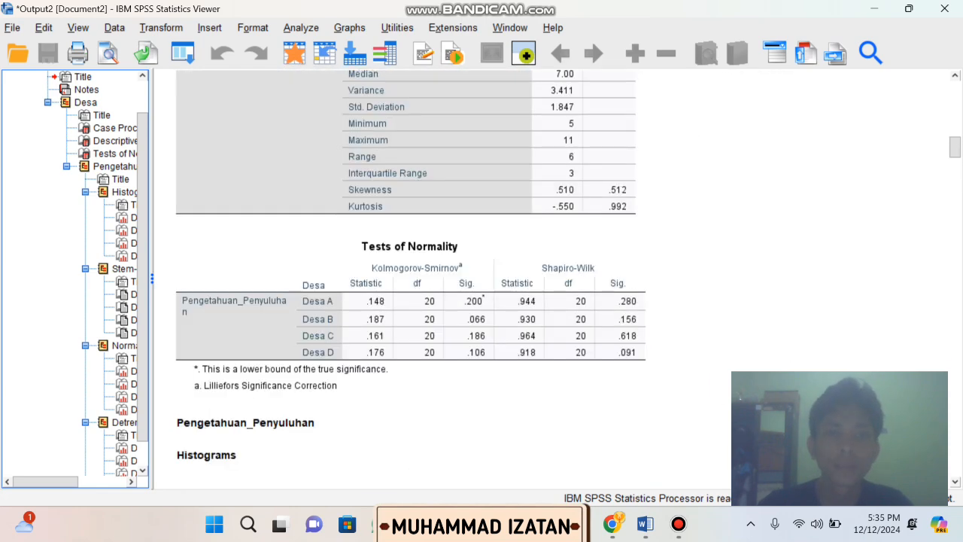
pyautogui.scroll(-4, 410, 278)
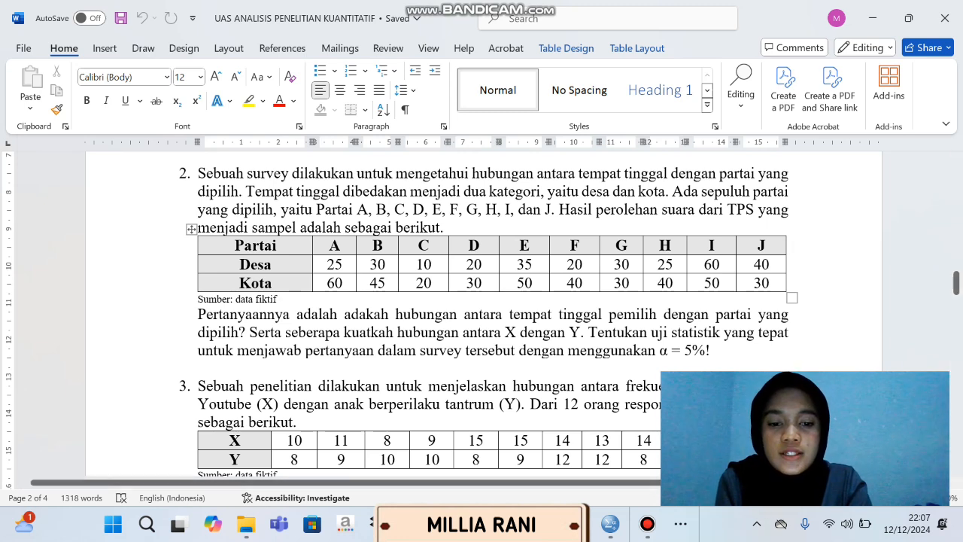
# Switch to the Excel workbook and copy the tempat tinggal codes in A2:A21 into the first column of the empty SPSS dataset.
pyautogui.moveTo(611, 525)
pyautogui.click(577, 524)
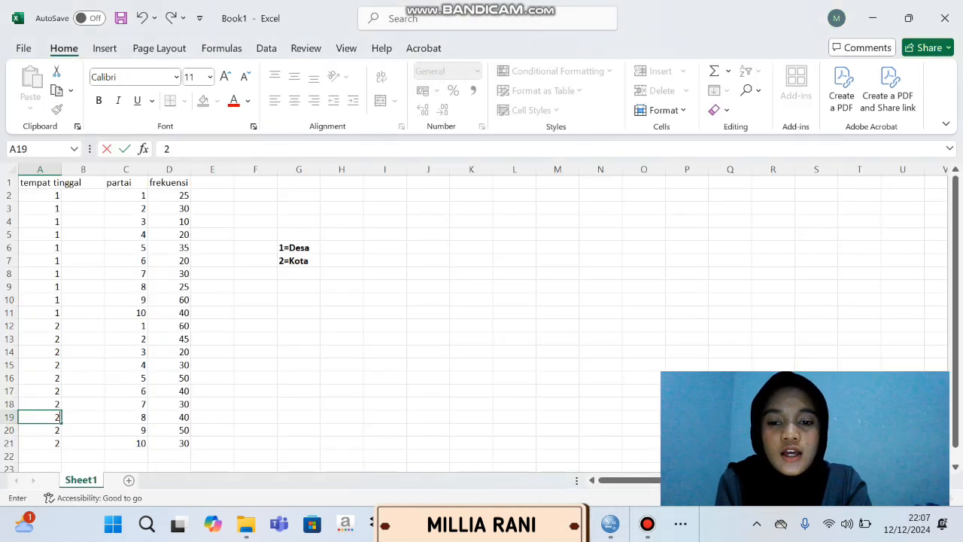
pyautogui.scroll(-1, 353, 324)
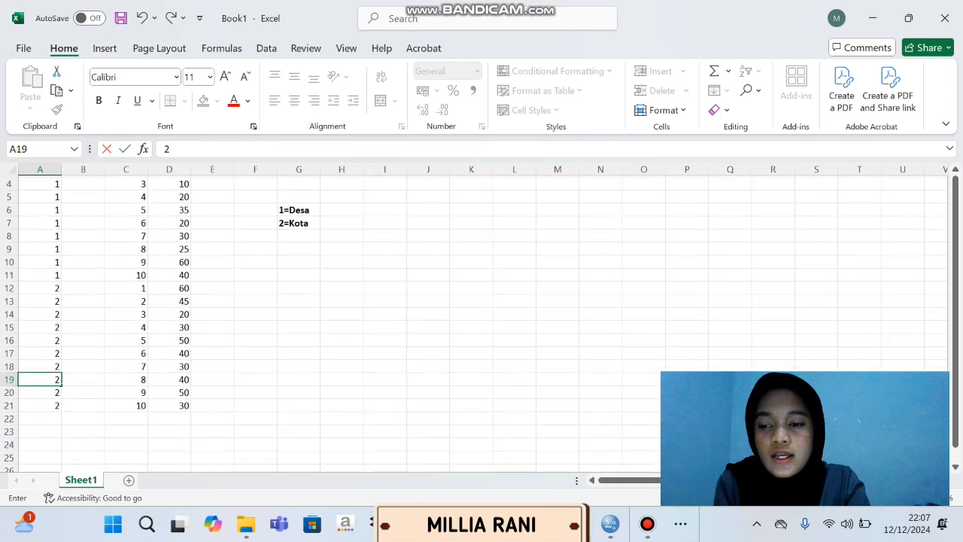
pyautogui.scroll(1, 354, 324)
pyautogui.scroll(-1, 353, 324)
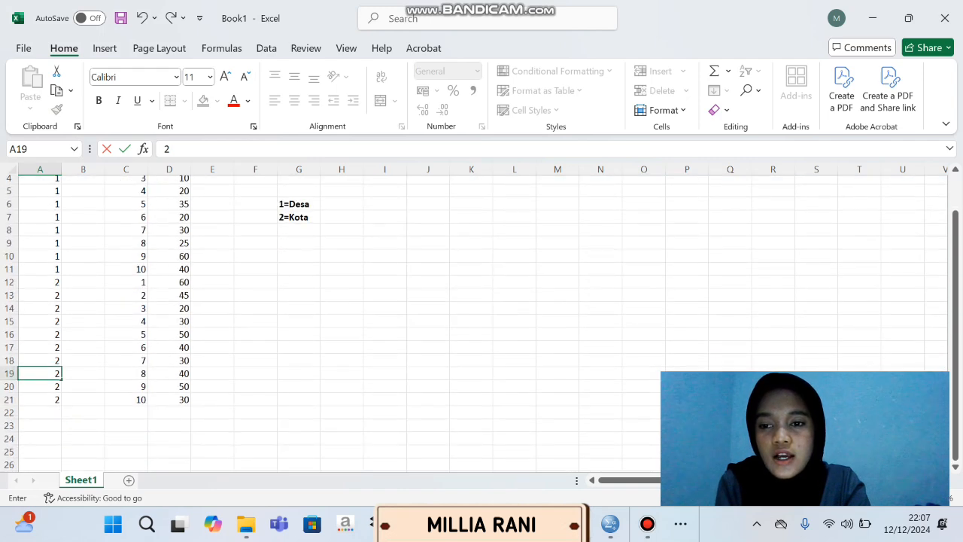
pyautogui.scroll(1, 353, 324)
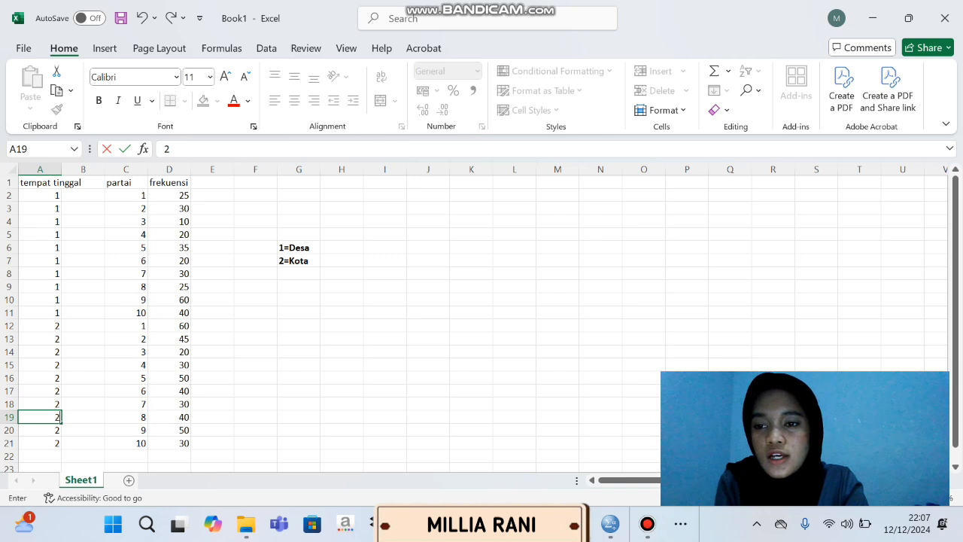
pyautogui.moveTo(45, 195); pyautogui.dragTo(52, 443)
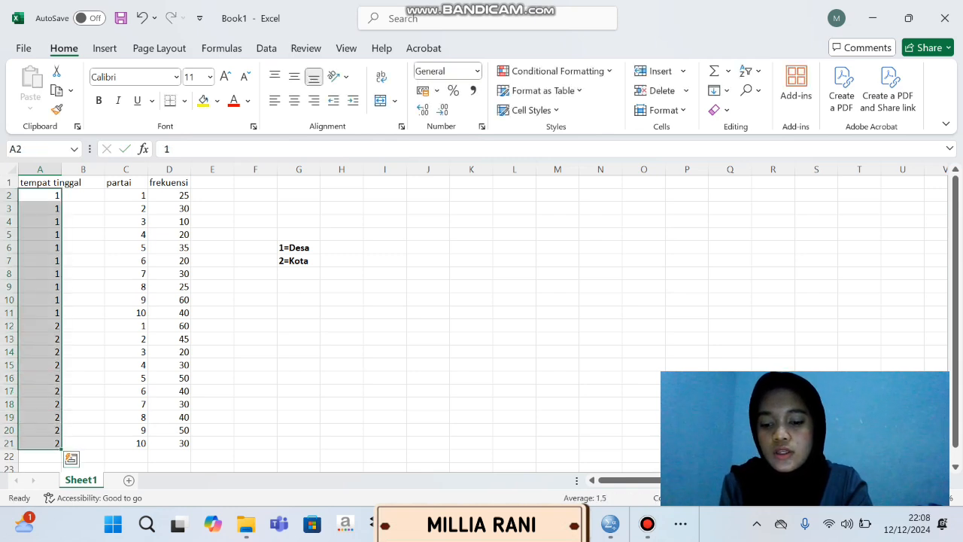
pyautogui.hotkey('ctrl', 'c')
pyautogui.click(610, 524)
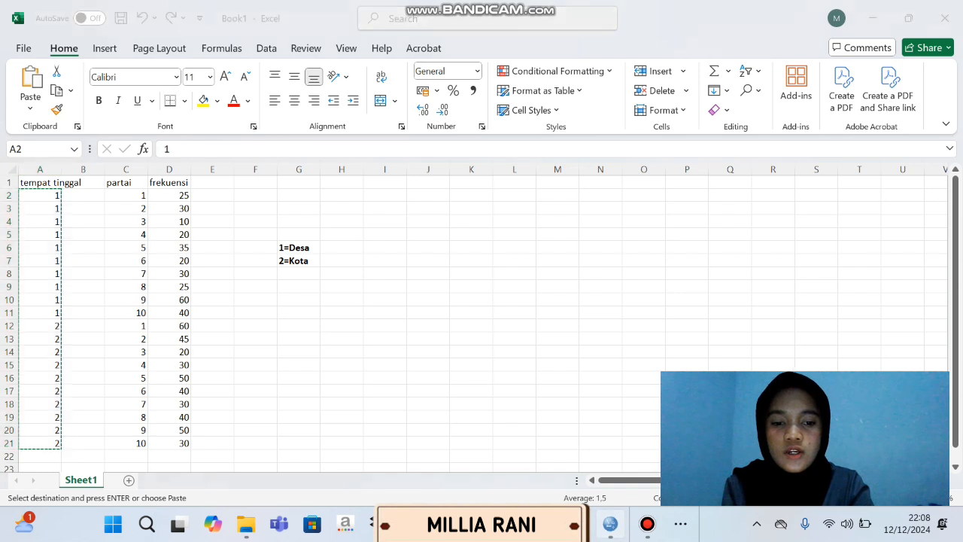
pyautogui.click(92, 115)
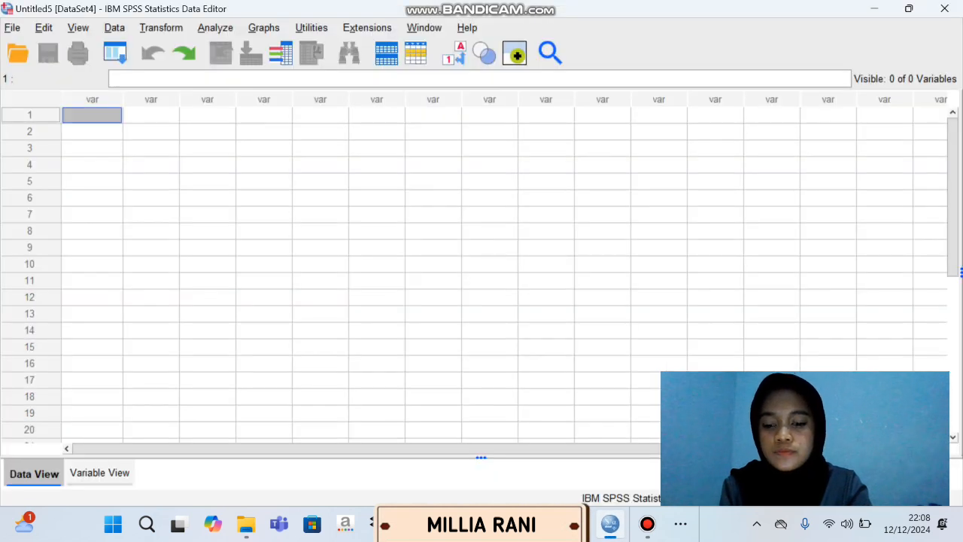
pyautogui.hotkey('ctrl', 'v')
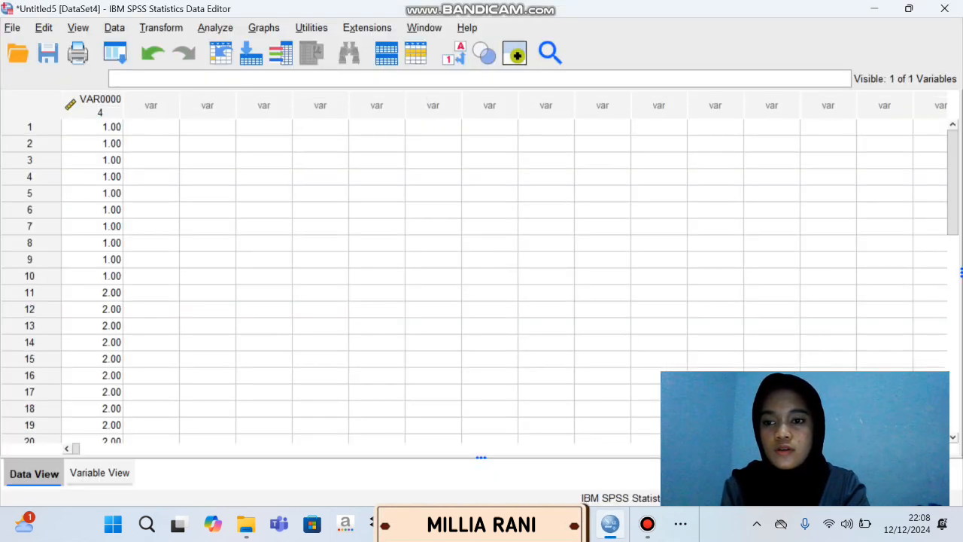
# Copy the partai and frekuensi values in C2:D21 from Excel into the second and third columns of the SPSS dataset.
pyautogui.hotkey('alt', 'Tab')
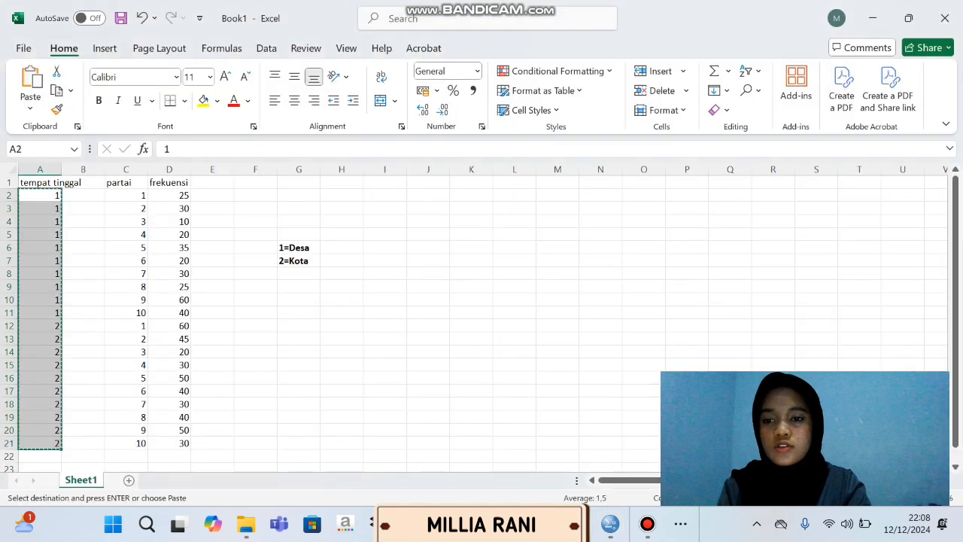
pyautogui.moveTo(126, 195); pyautogui.dragTo(169, 443)
pyautogui.hotkey('ctrl', 'c')
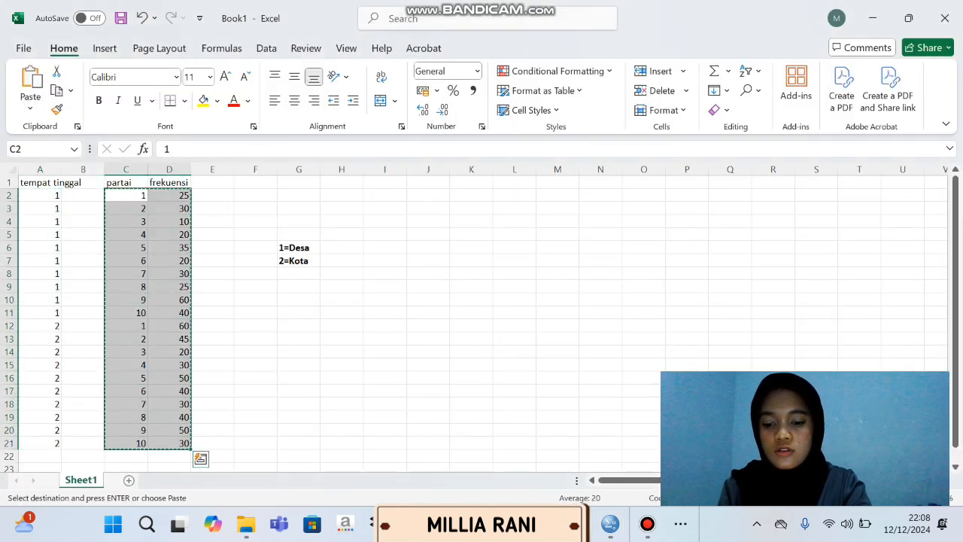
pyautogui.hotkey('alt', 'Tab')
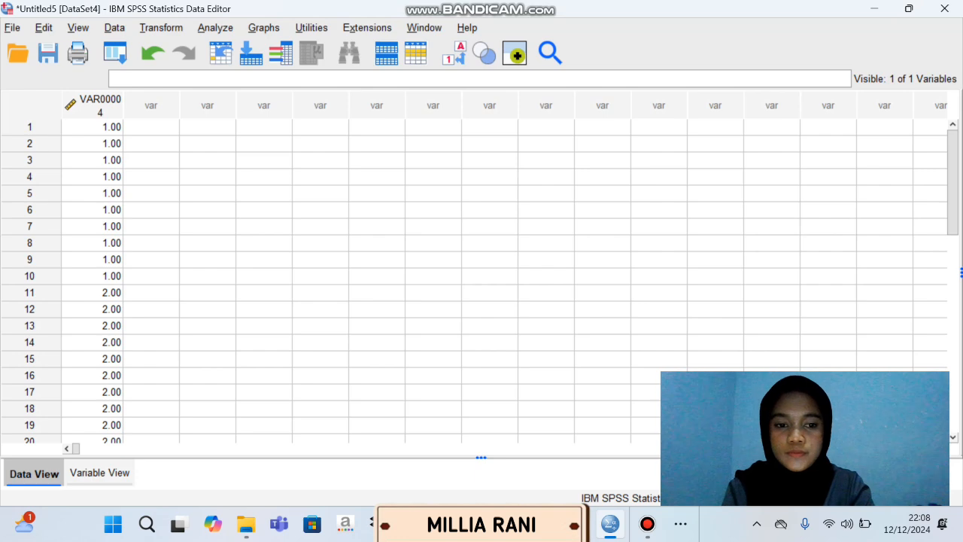
pyautogui.moveTo(151, 127); pyautogui.dragTo(207, 127)
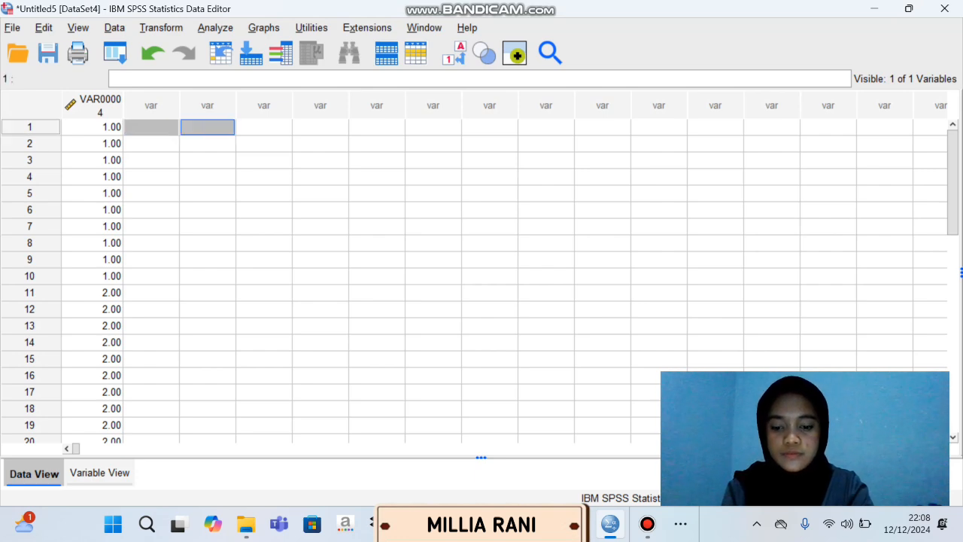
pyautogui.hotkey('ctrl', 'v')
pyautogui.scroll(-2, 482, 278)
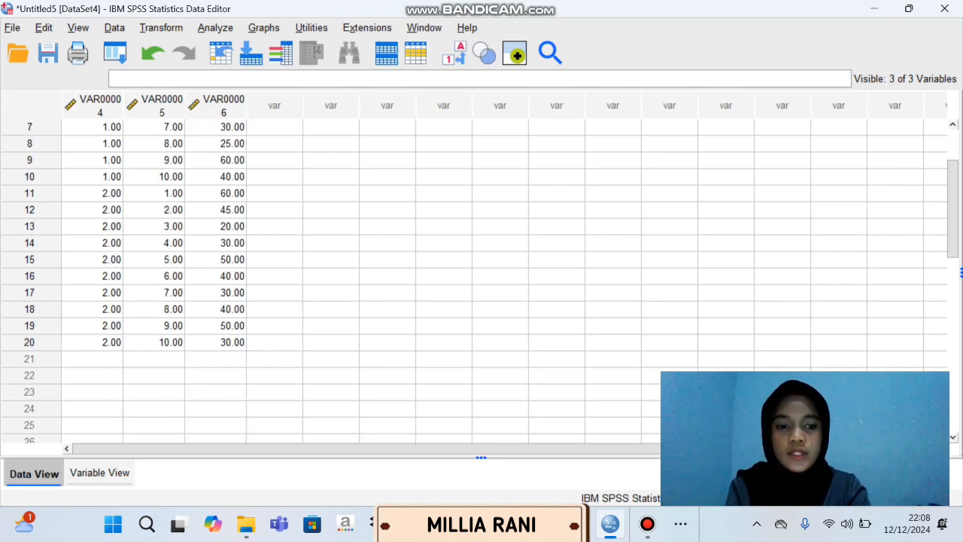
# Rename the three dataset variables as tt, p and f, in that order.
pyautogui.click(99, 474)
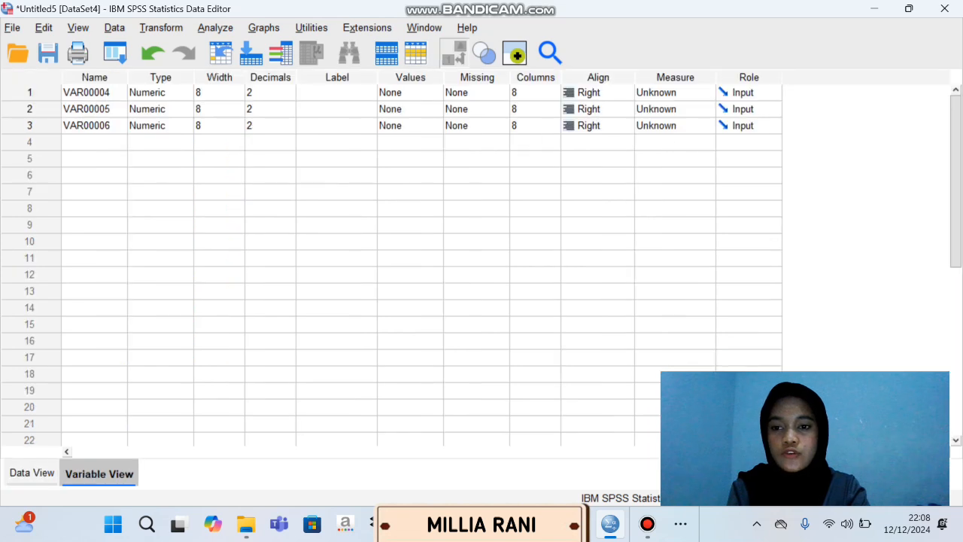
pyautogui.doubleClick(86, 92)
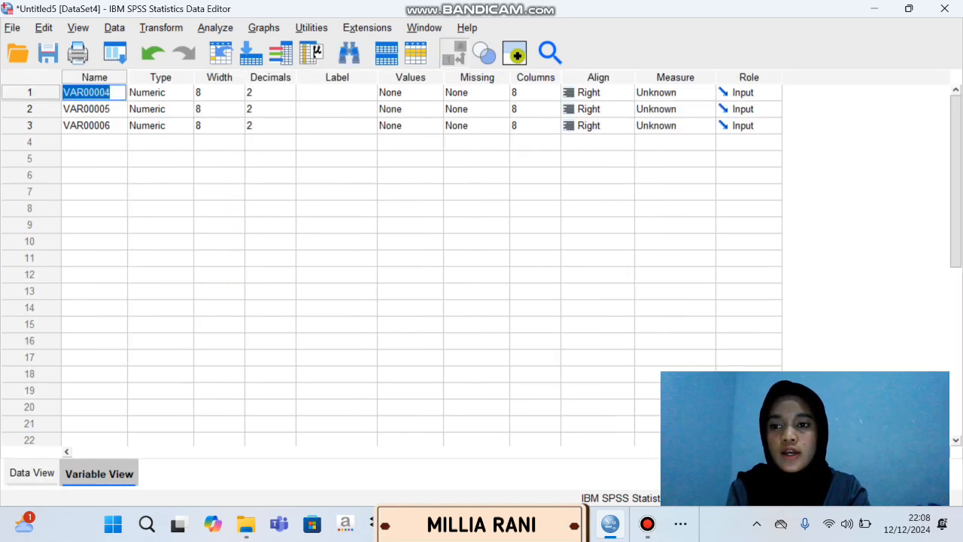
pyautogui.write('tt')
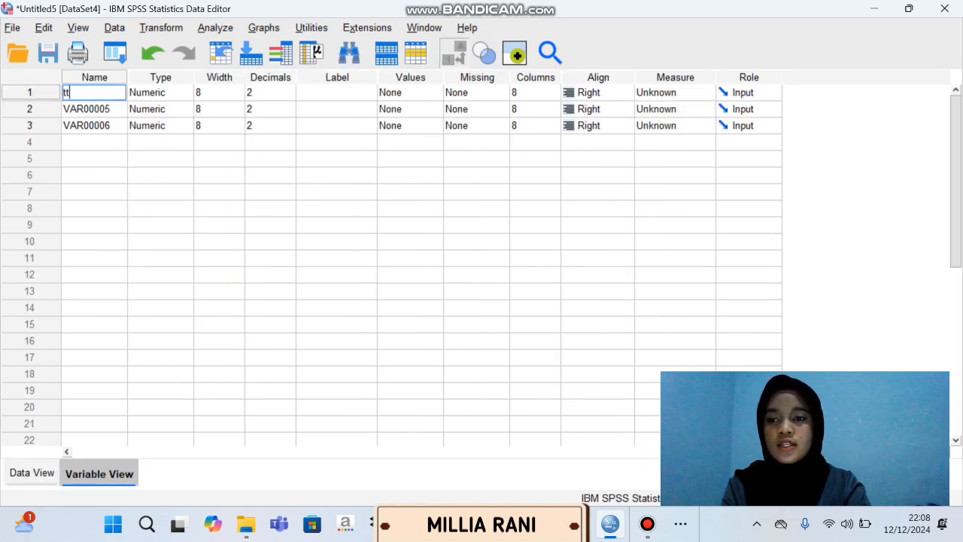
pyautogui.press('Return')
pyautogui.write('p')
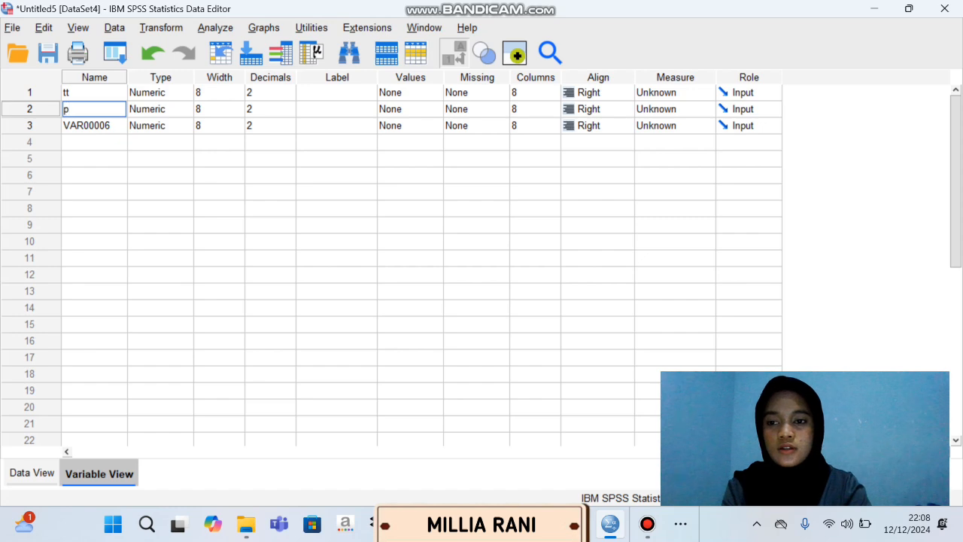
pyautogui.press('Return')
pyautogui.write('f')
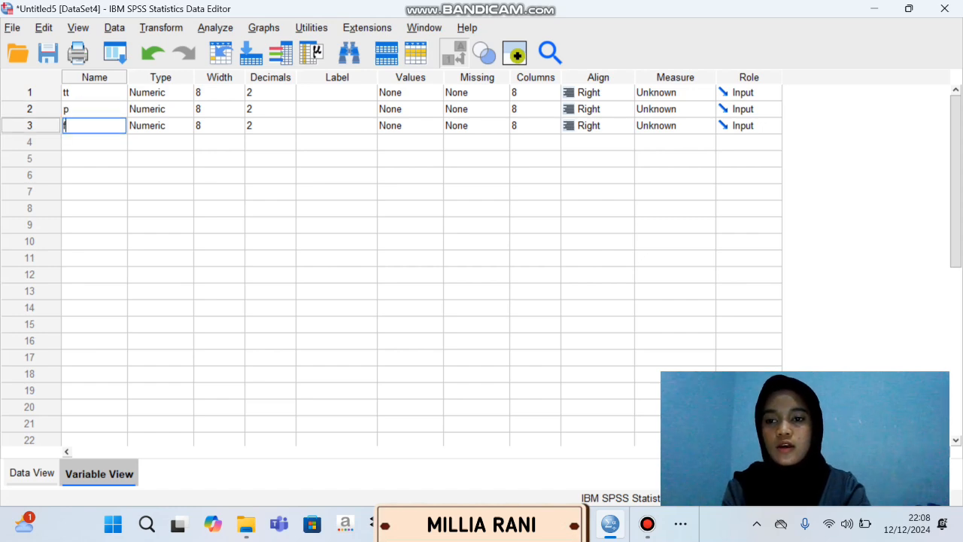
# Set the decimals of the tt, p and f variables to 0.
pyautogui.click(271, 92)
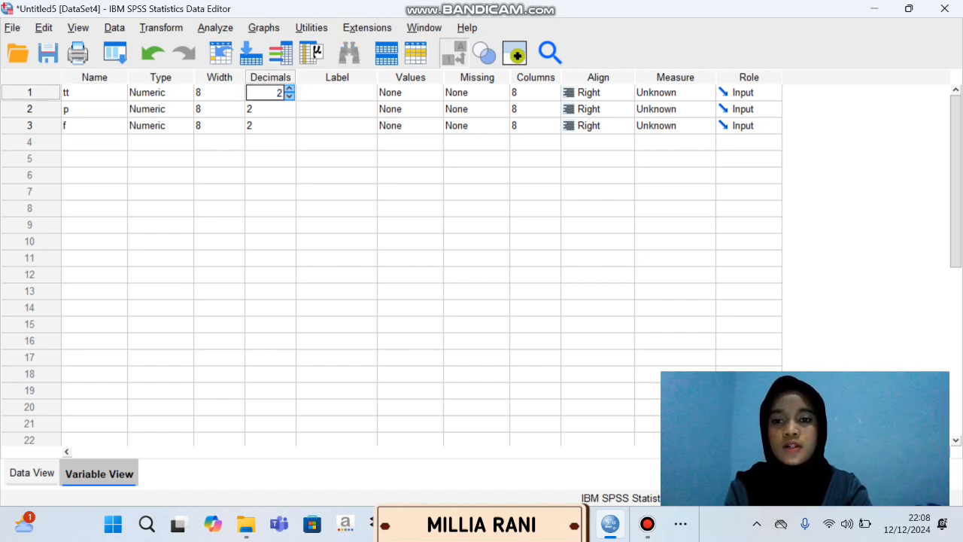
pyautogui.click(289, 96)
pyautogui.click(289, 96)
pyautogui.click(271, 110)
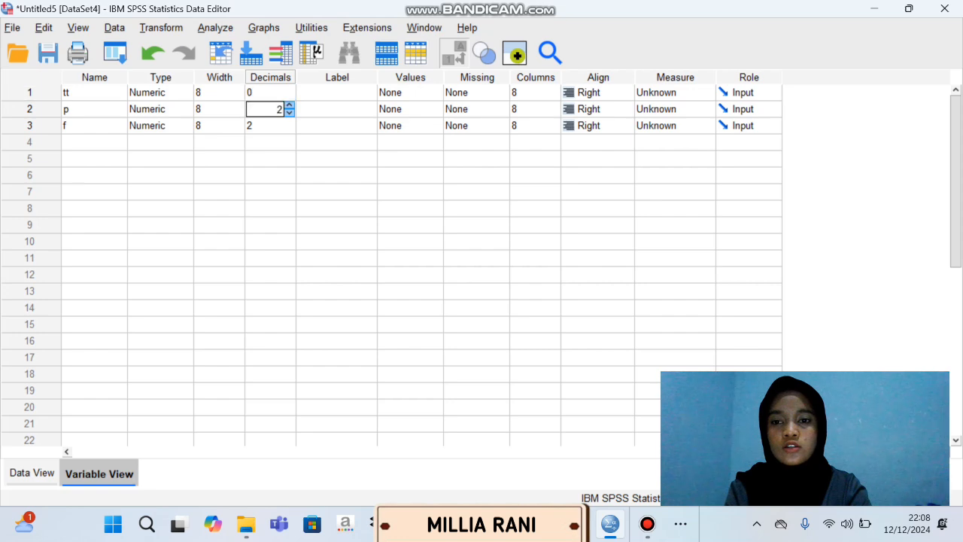
pyautogui.click(289, 113)
pyautogui.click(289, 113)
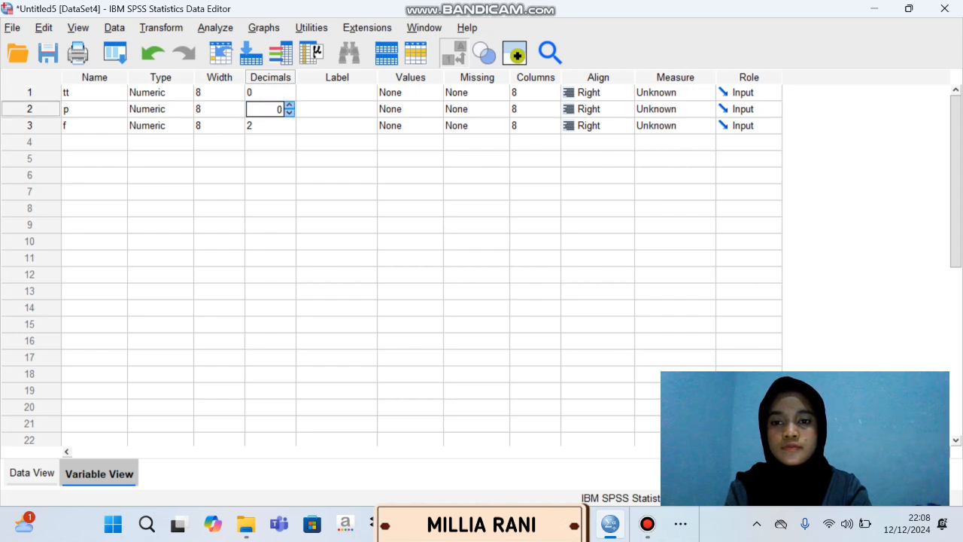
pyautogui.click(289, 130)
pyautogui.click(289, 130)
pyautogui.click(289, 130)
pyautogui.click(289, 129)
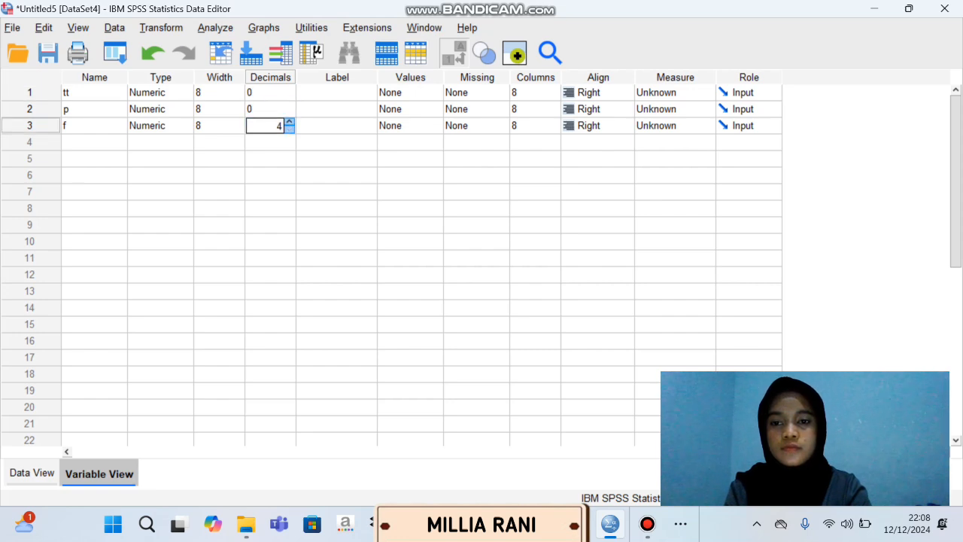
pyautogui.click(289, 130)
pyautogui.click(289, 129)
pyautogui.click(289, 129)
pyautogui.click(289, 130)
# Label the variable tt as "tempat tinggal", p as "partai" and f as "frekuensi".
pyautogui.click(337, 92)
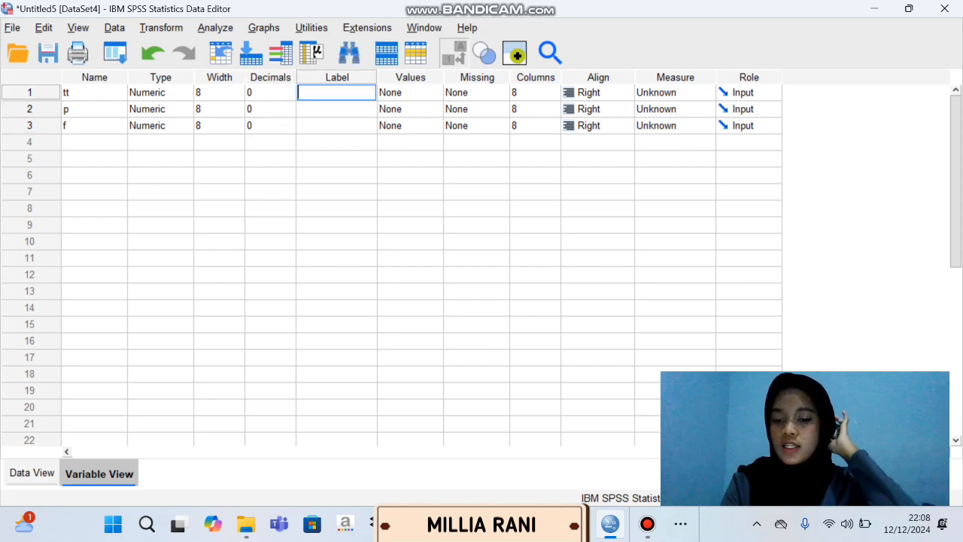
pyautogui.write('tempat ')
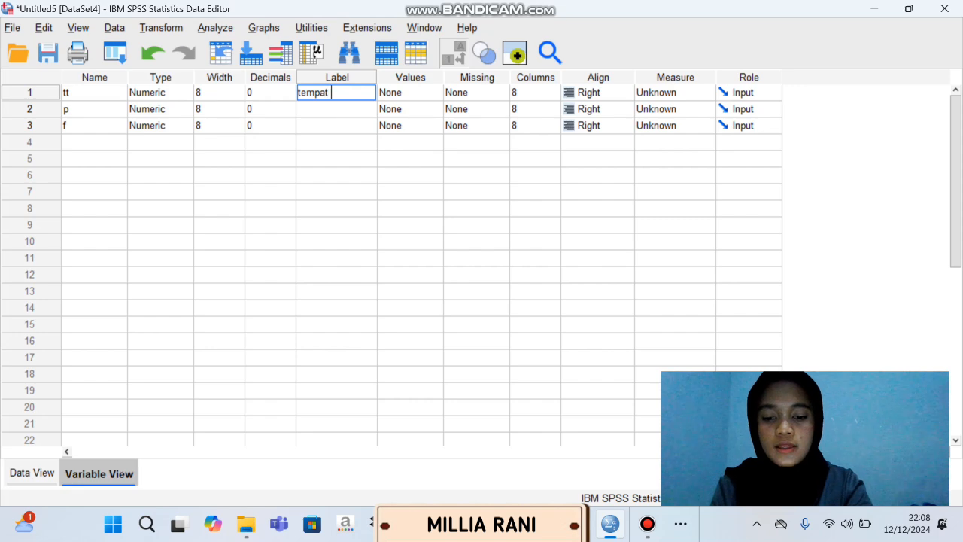
pyautogui.write('tinggal')
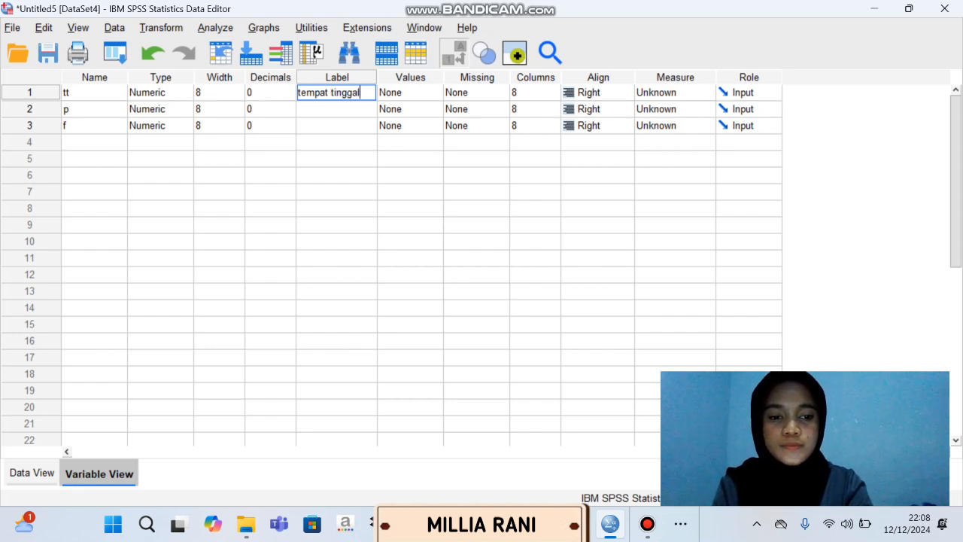
pyautogui.press('Return')
pyautogui.write('partai')
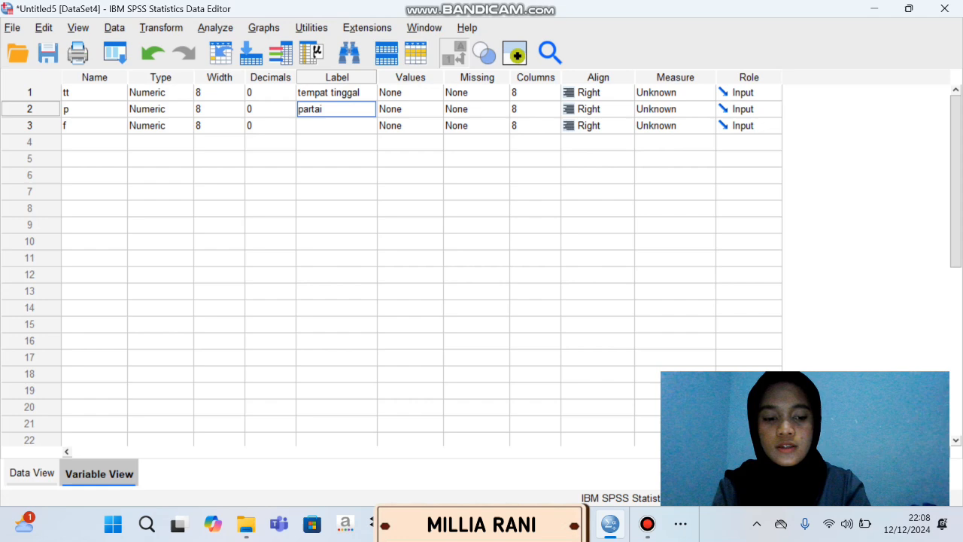
pyautogui.press('Return')
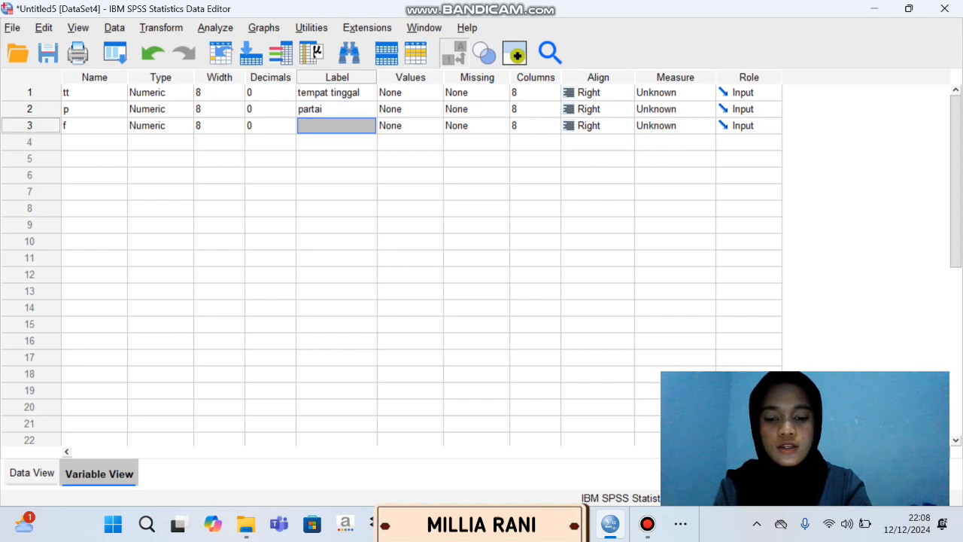
pyautogui.write('frekuensi')
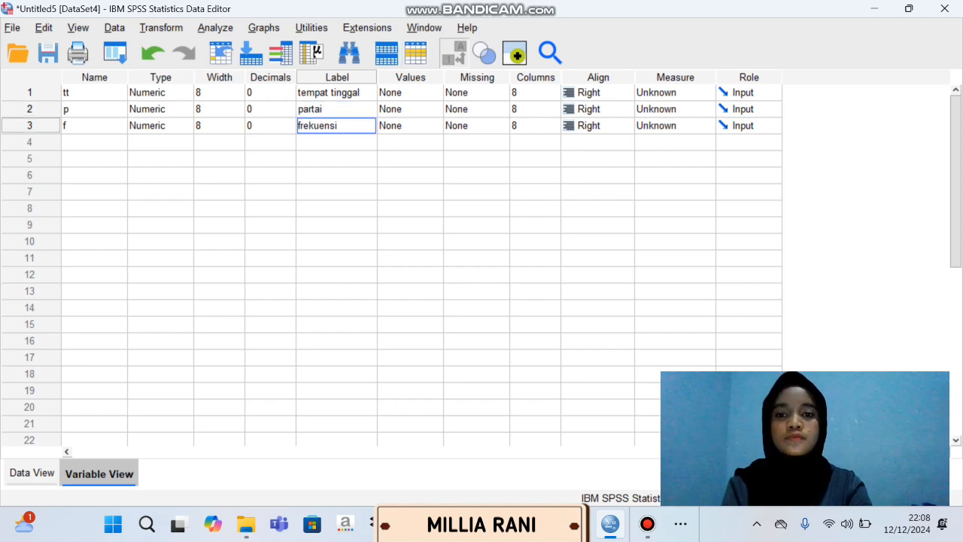
# Define the value labels of the tt variable as 1 = desa and 2 = kota.
pyautogui.click(434, 92)
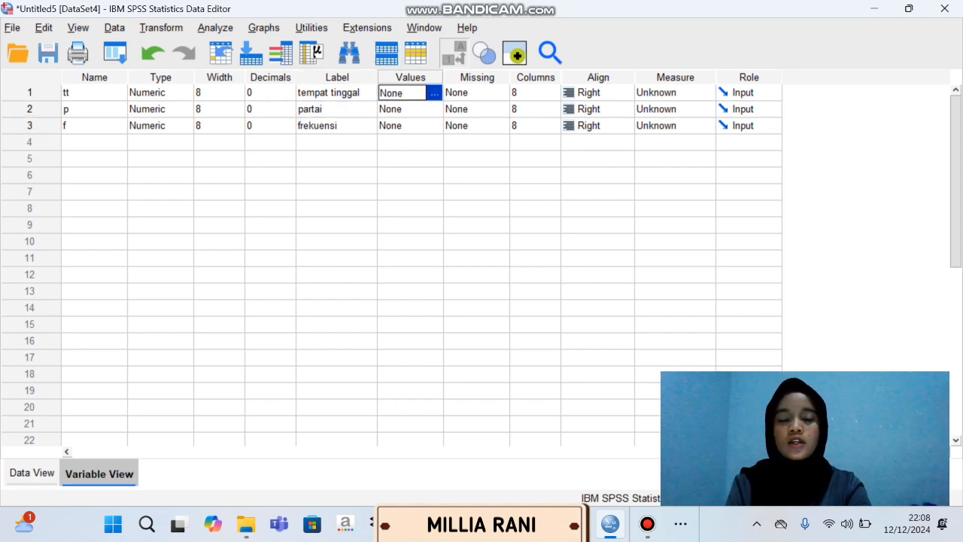
pyautogui.click(435, 92)
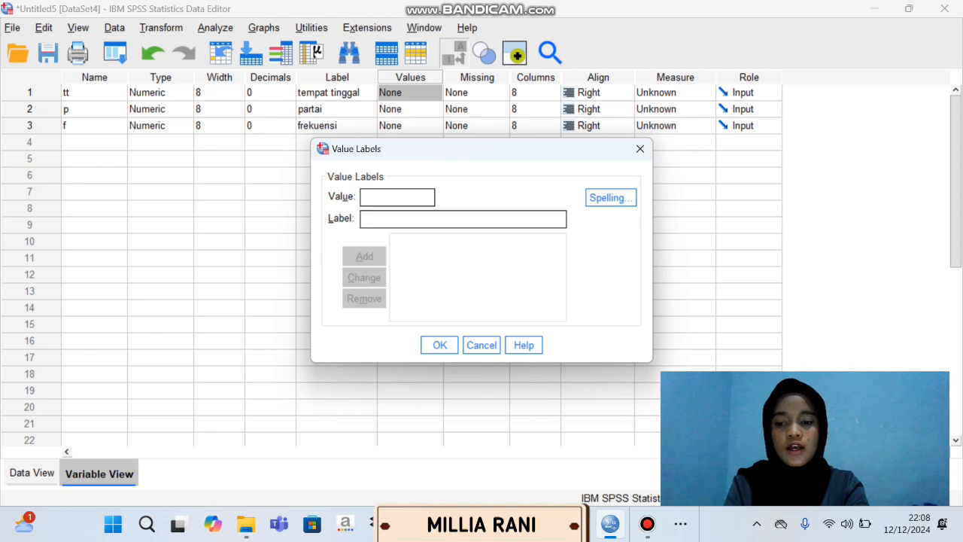
pyautogui.write('1')
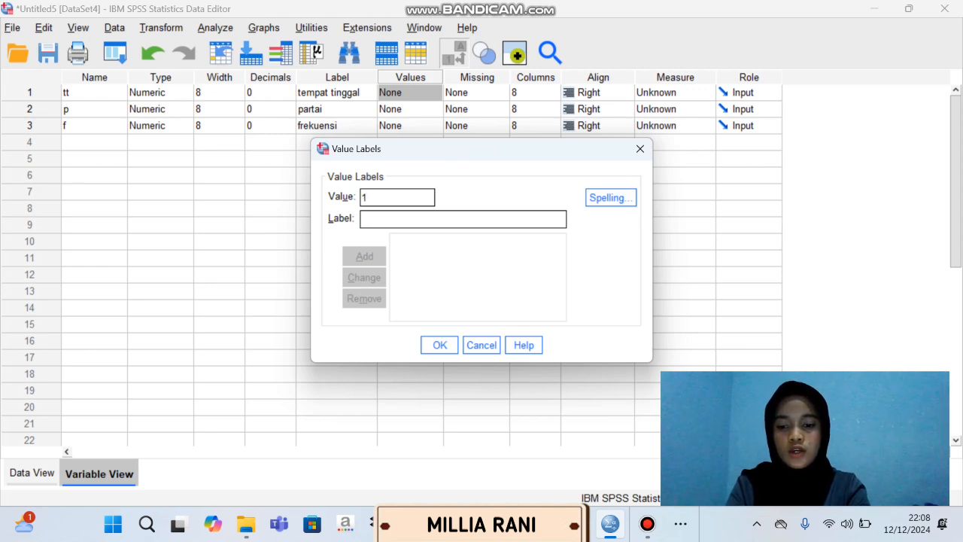
pyautogui.write('dwsa')
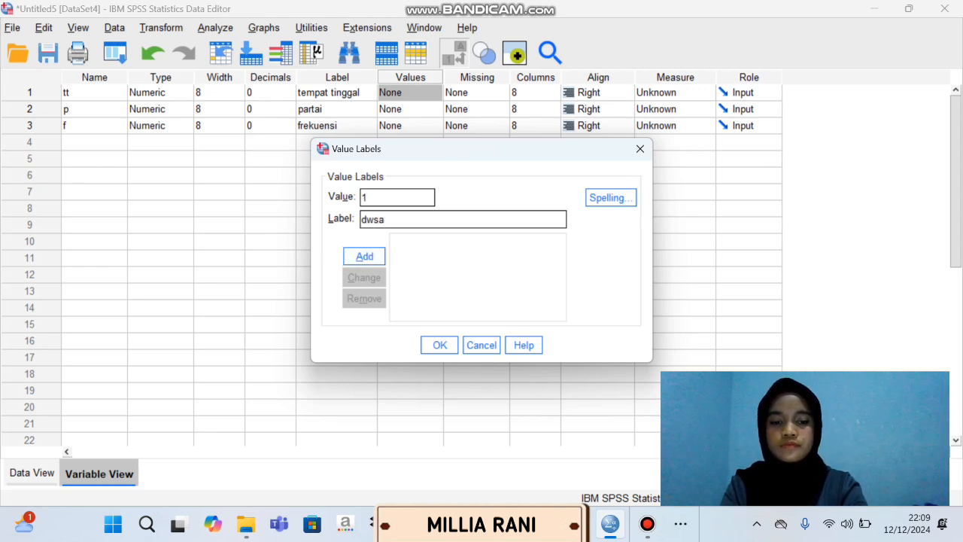
pyautogui.press('BackSpace')
pyautogui.press('BackSpace')
pyautogui.press('BackSpace')
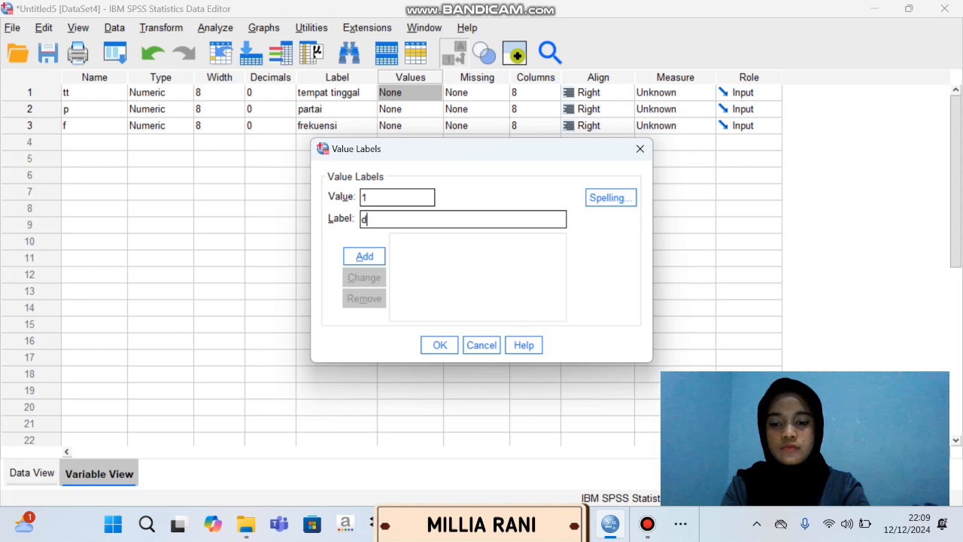
pyautogui.write('esa')
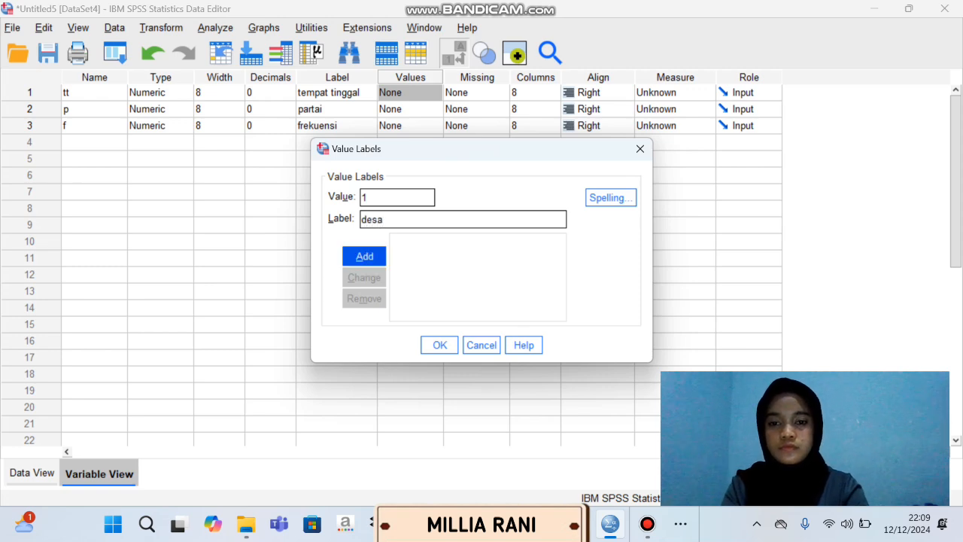
pyautogui.click(364, 256)
pyautogui.write('2')
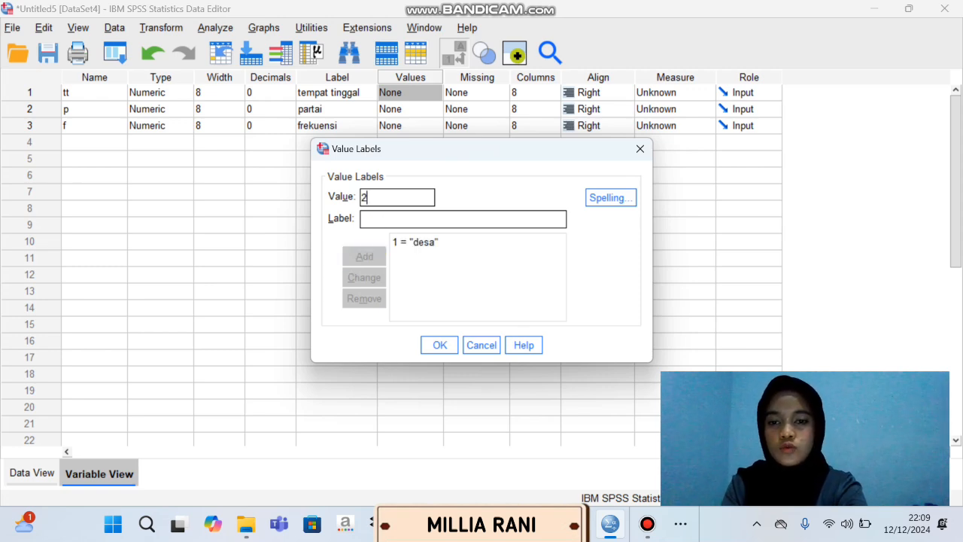
pyautogui.press('Tab')
pyautogui.write('kota')
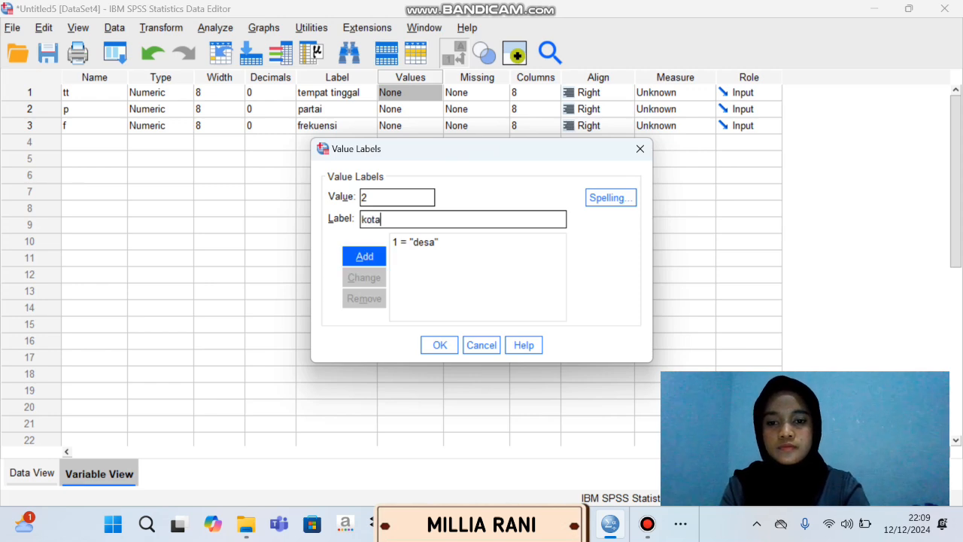
pyautogui.press('Return')
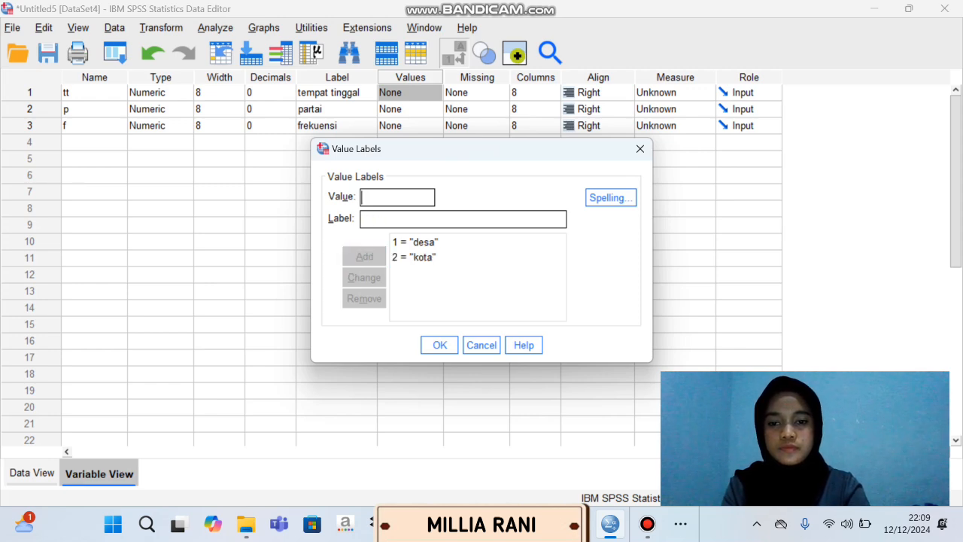
pyautogui.press('Return')
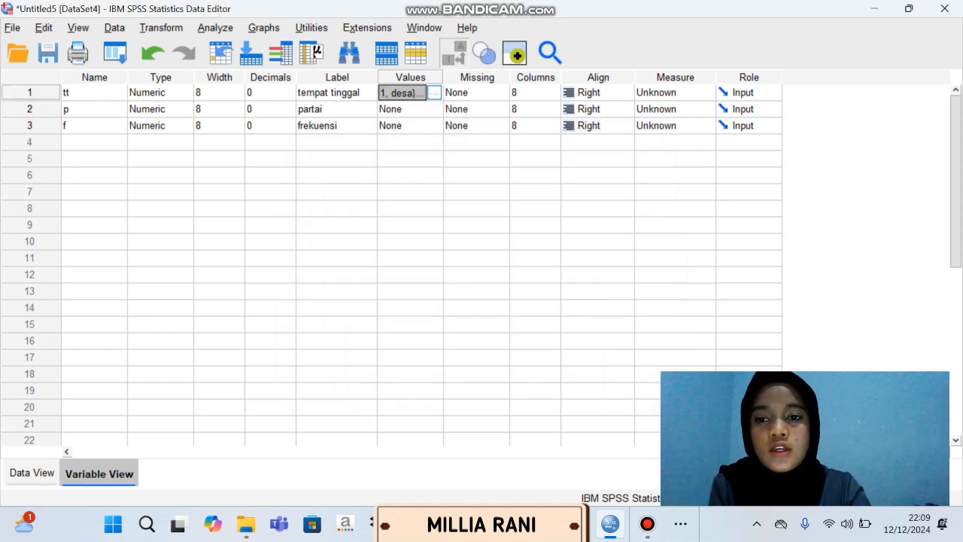
# Add value labels to the p variable for 1 = a, 2 = b, 3 = c and 4 = d.
pyautogui.click(407, 109)
pyautogui.click(435, 110)
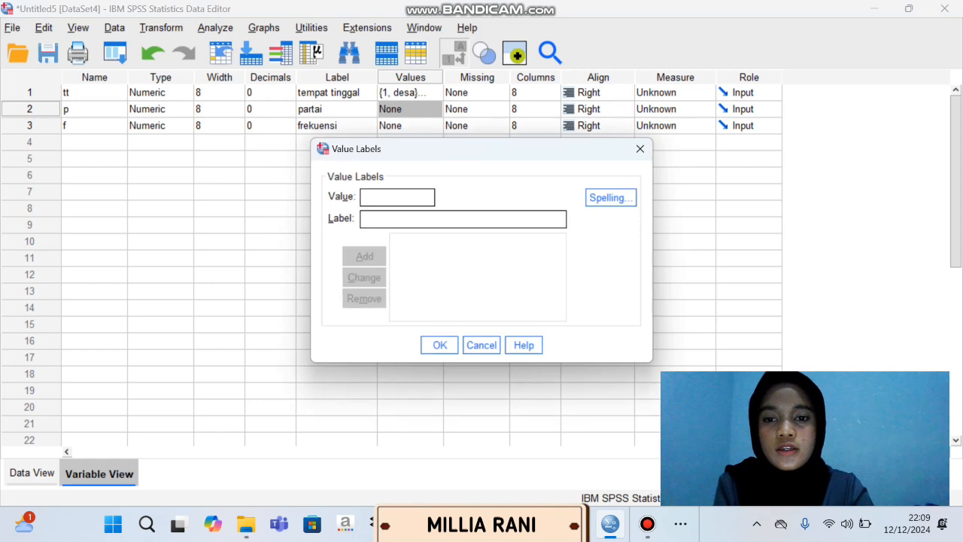
pyautogui.write('1')
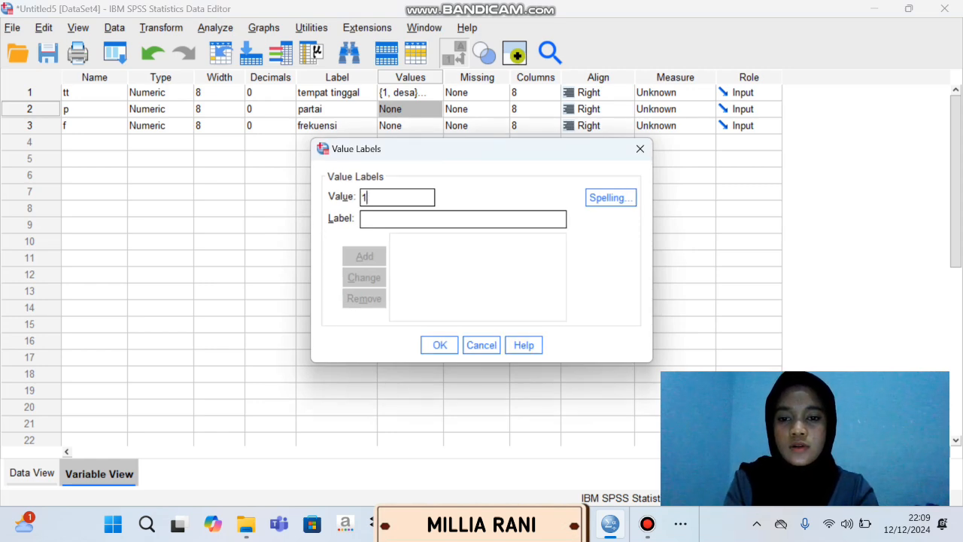
pyautogui.press('Tab')
pyautogui.write('a')
pyautogui.press('Return')
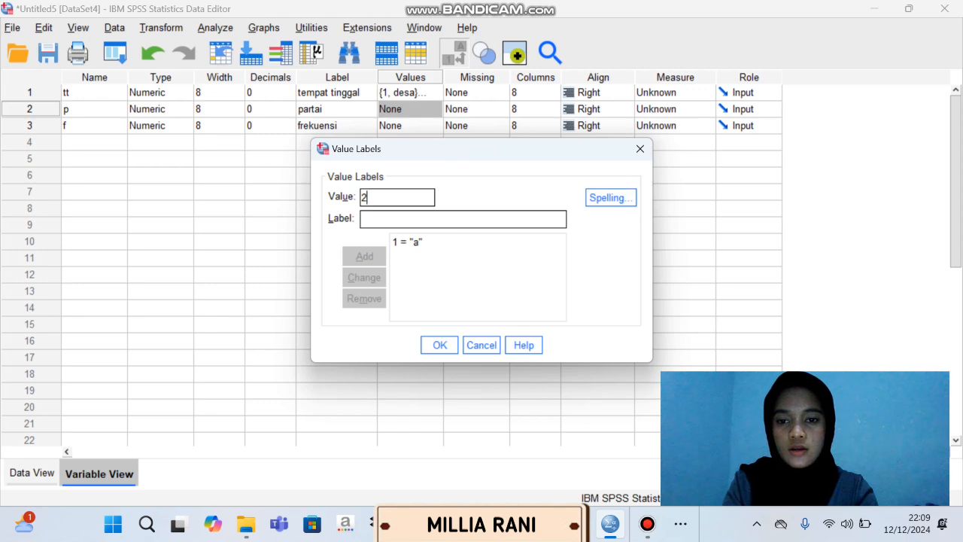
pyautogui.write('b')
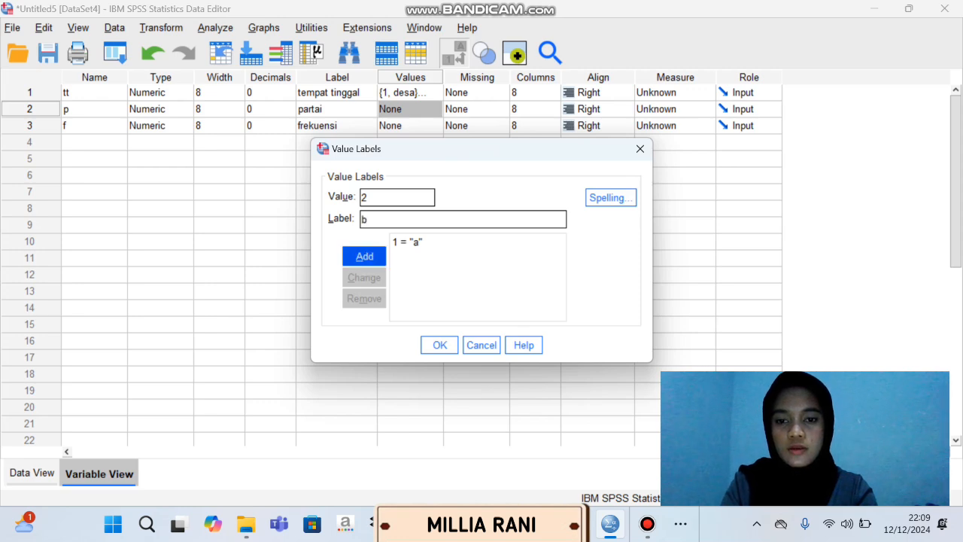
pyautogui.press('Return')
pyautogui.write('3')
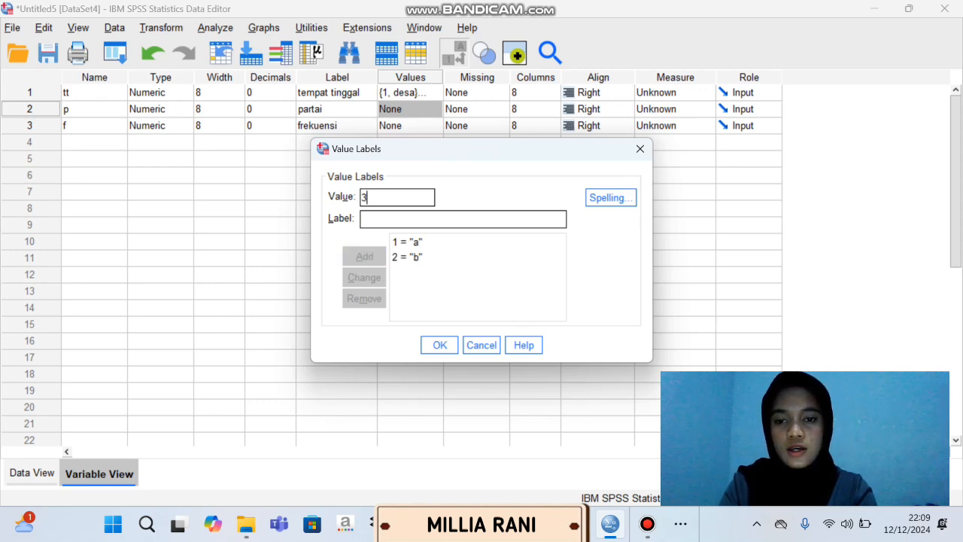
pyautogui.write('c')
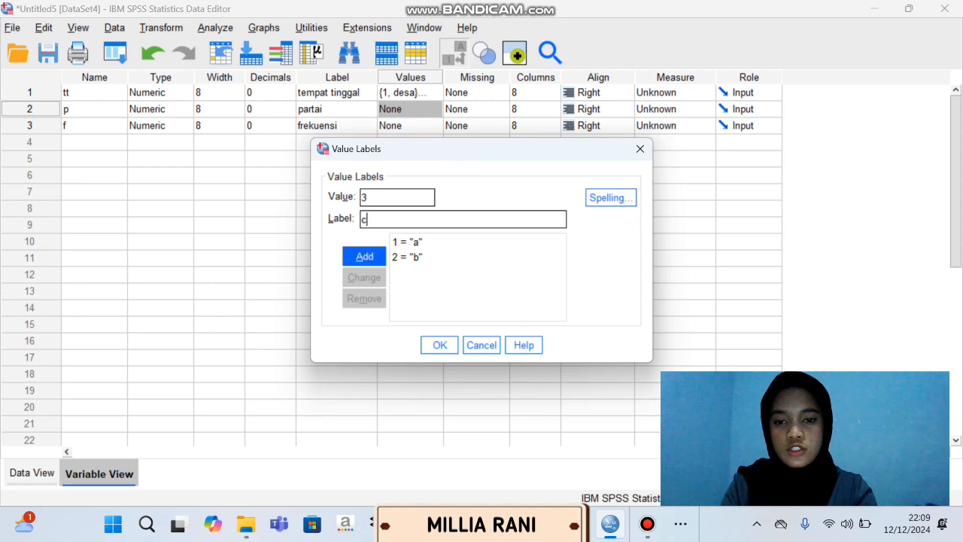
pyautogui.press('Return')
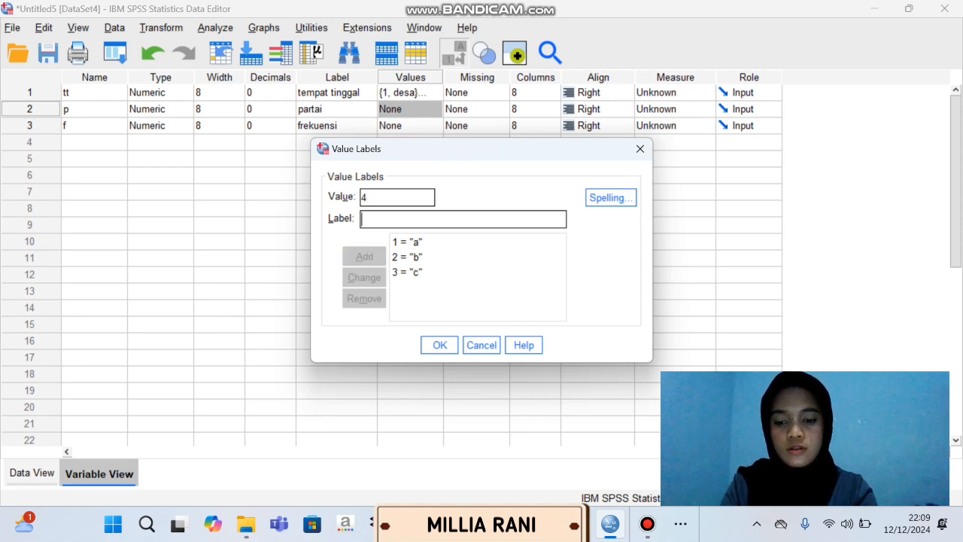
pyautogui.write('d')
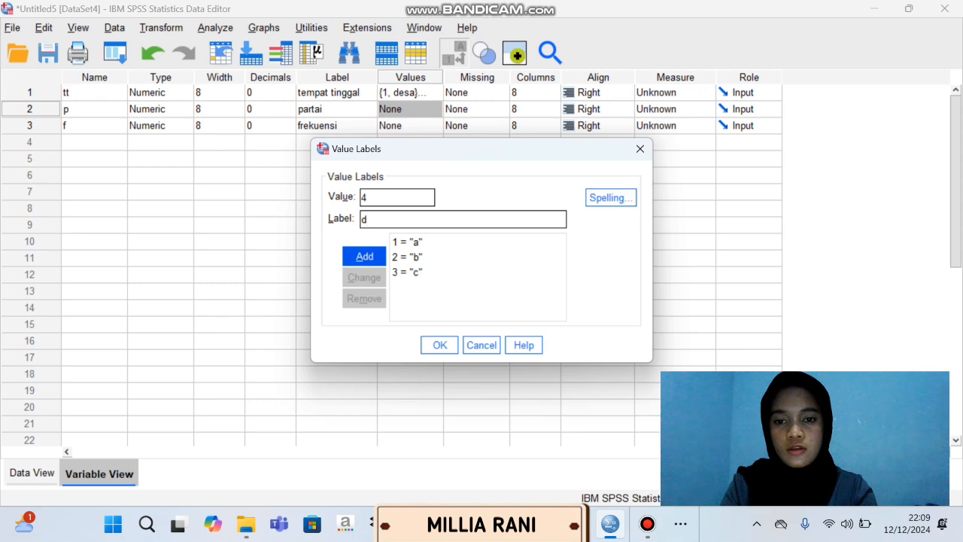
pyautogui.press('Return')
# Add value labels to the p variable for 5 = e, 6 = f and 7 = g.
pyautogui.write('5')
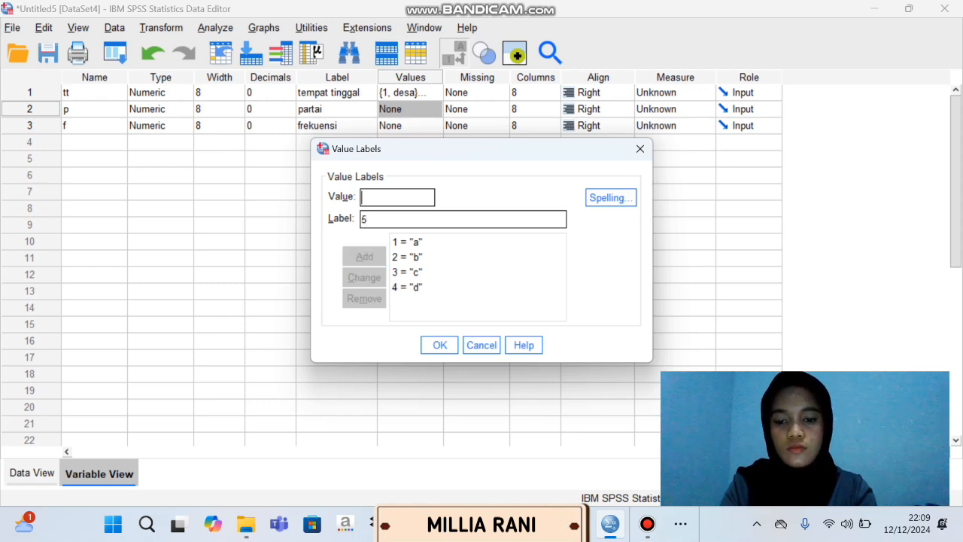
pyautogui.write('5')
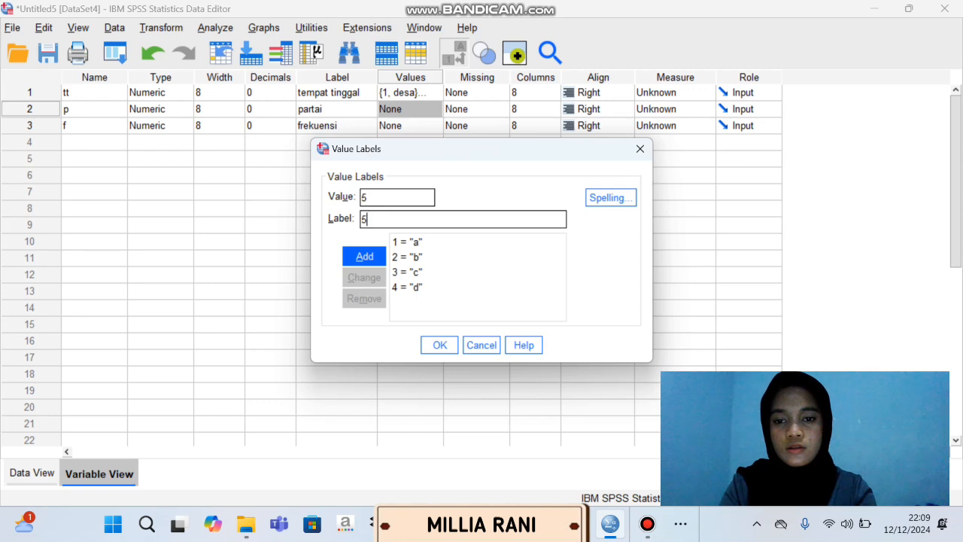
pyautogui.press('BackSpace')
pyautogui.write('e')
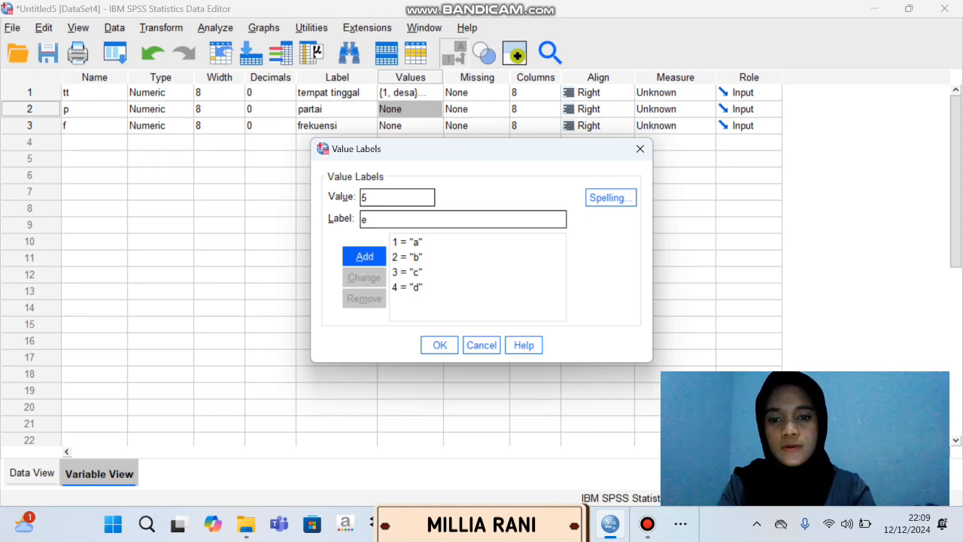
pyautogui.press('Return')
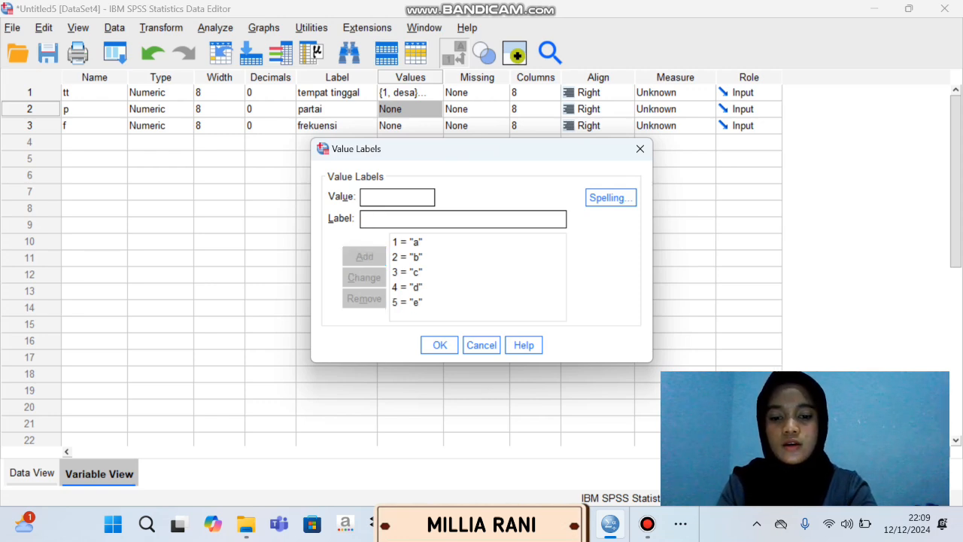
pyautogui.write('6')
pyautogui.write('f')
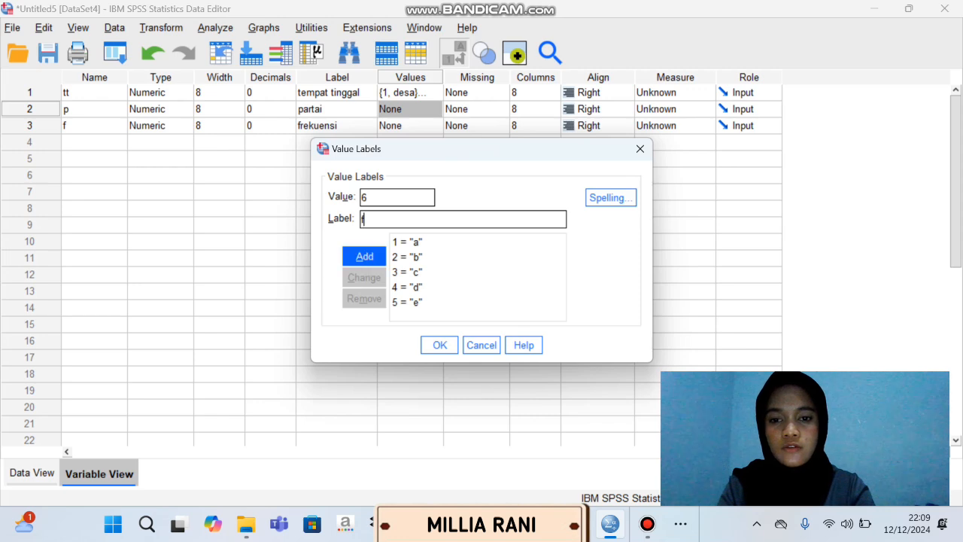
pyautogui.press('Return')
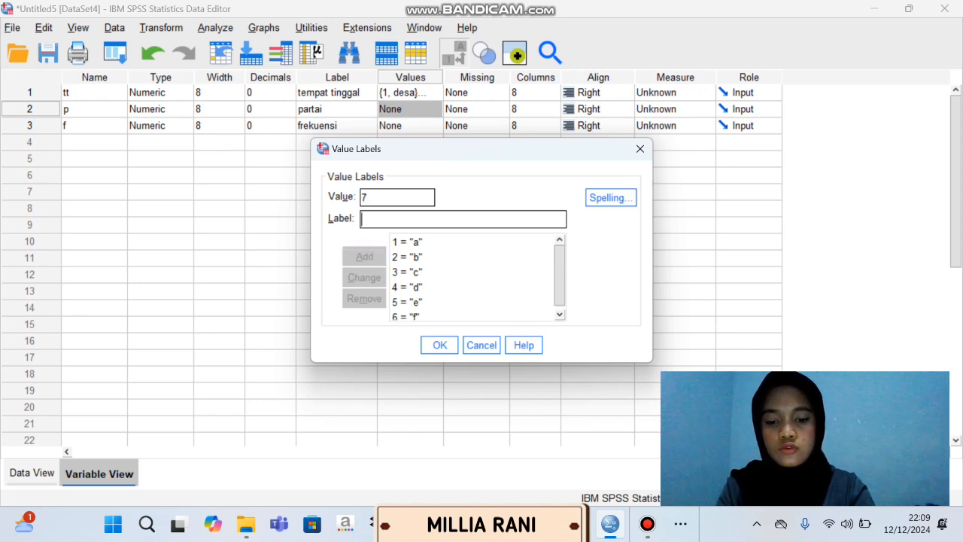
pyautogui.write('g')
pyautogui.press('Return')
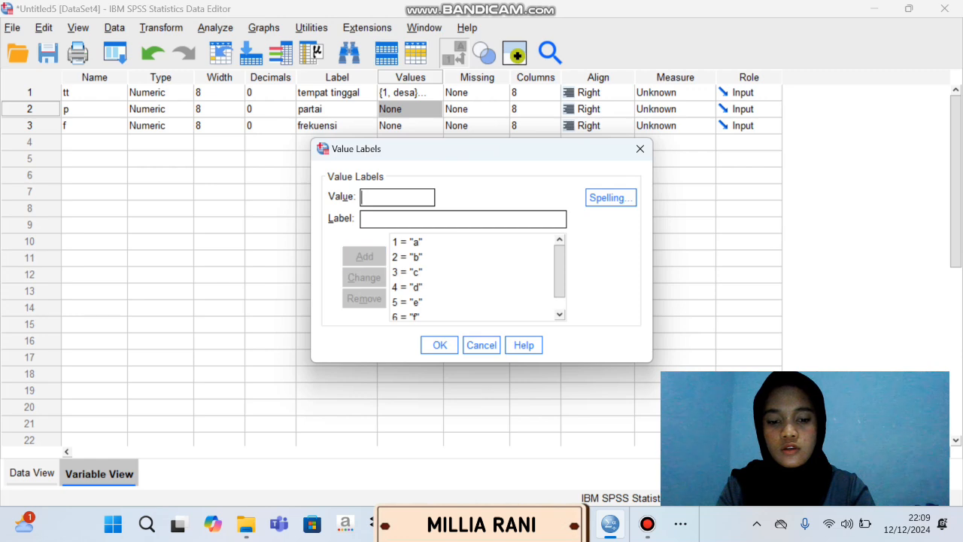
# Add the value labels 8 = h, 9 = i and 10 = j to the p variable and apply the label set.
pyautogui.press('Tab')
pyautogui.write('h')
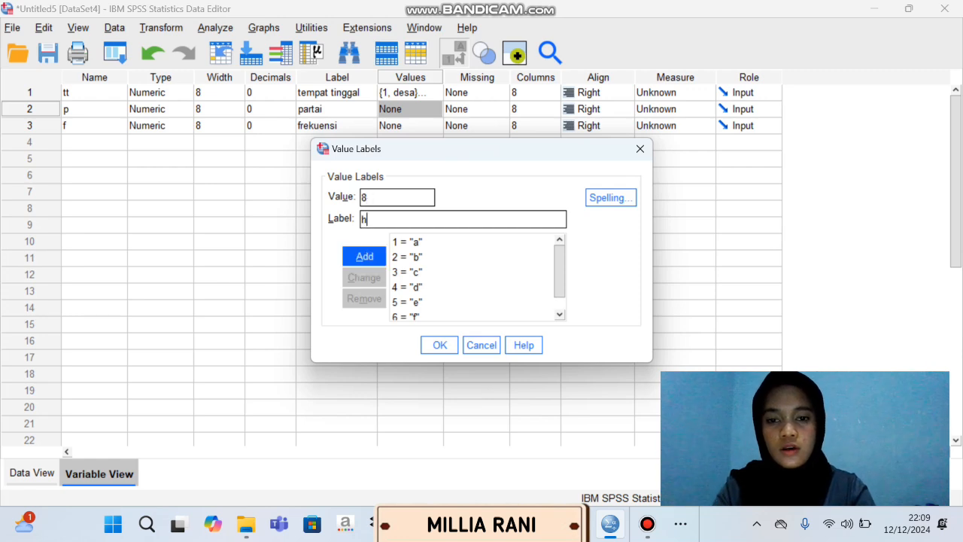
pyautogui.press('Return')
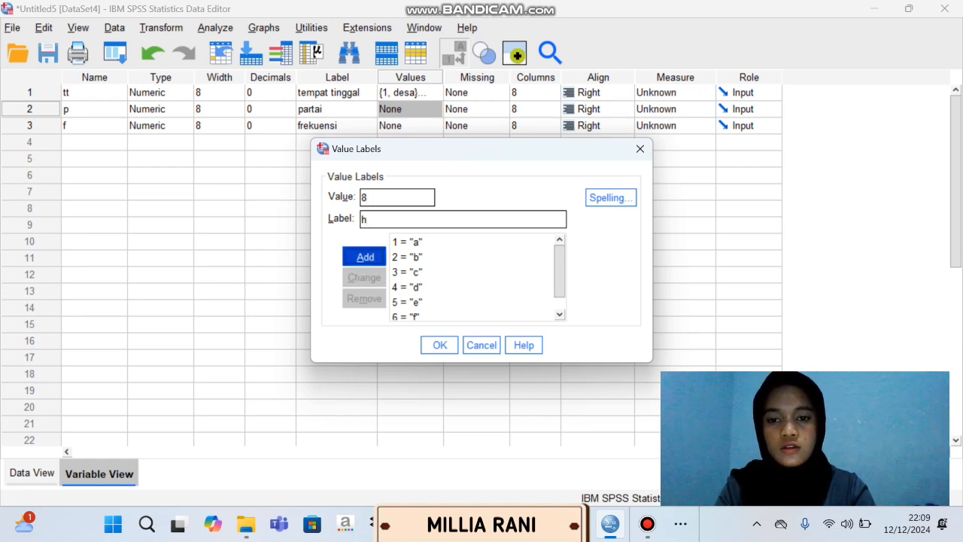
pyautogui.write('9')
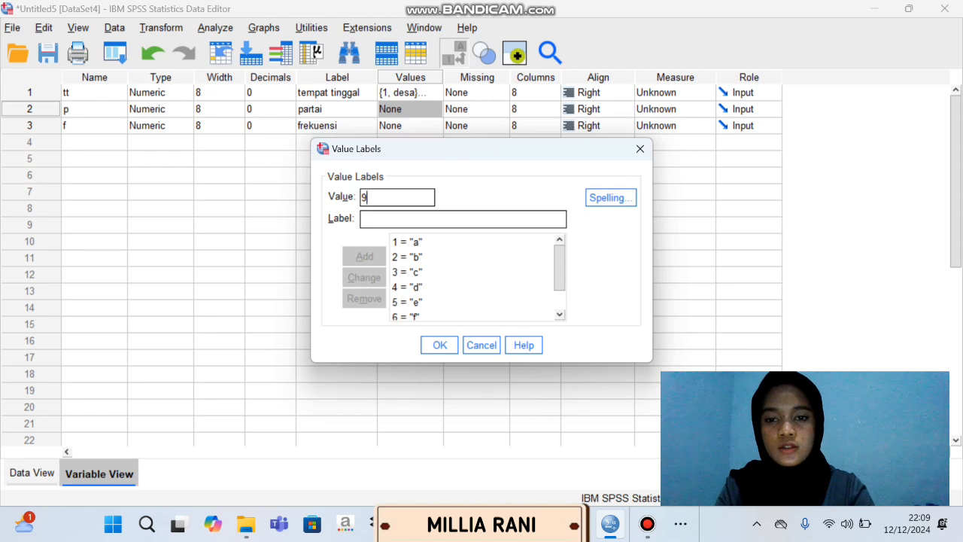
pyautogui.write('i')
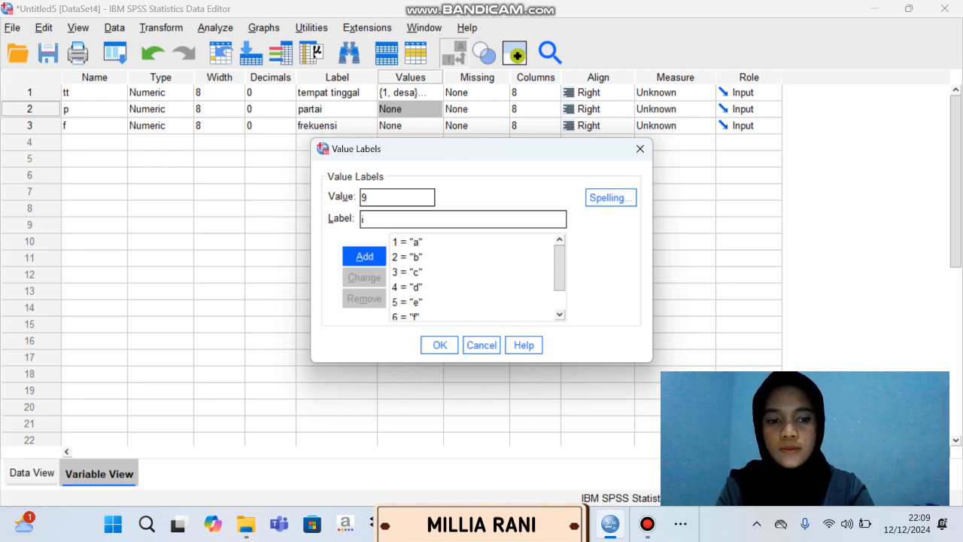
pyautogui.press('Return')
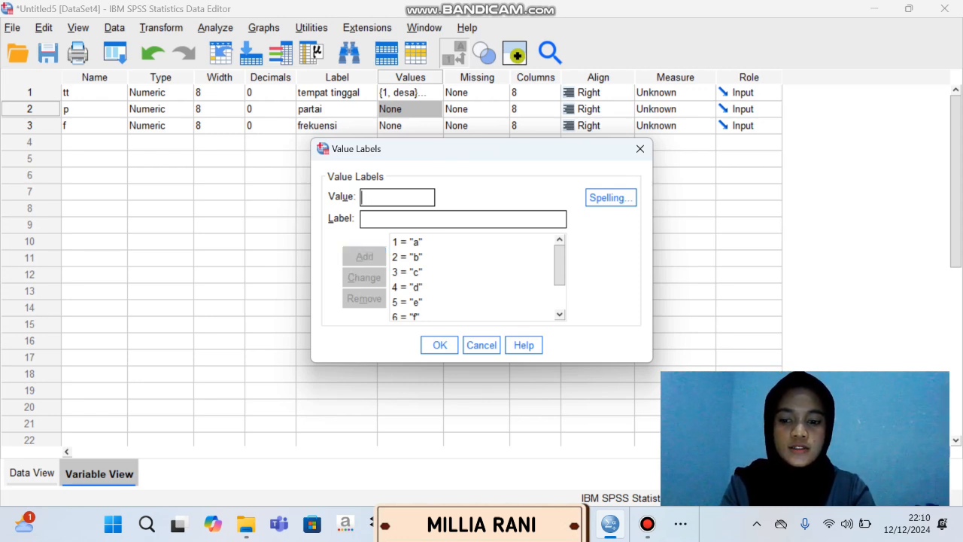
pyautogui.write('10')
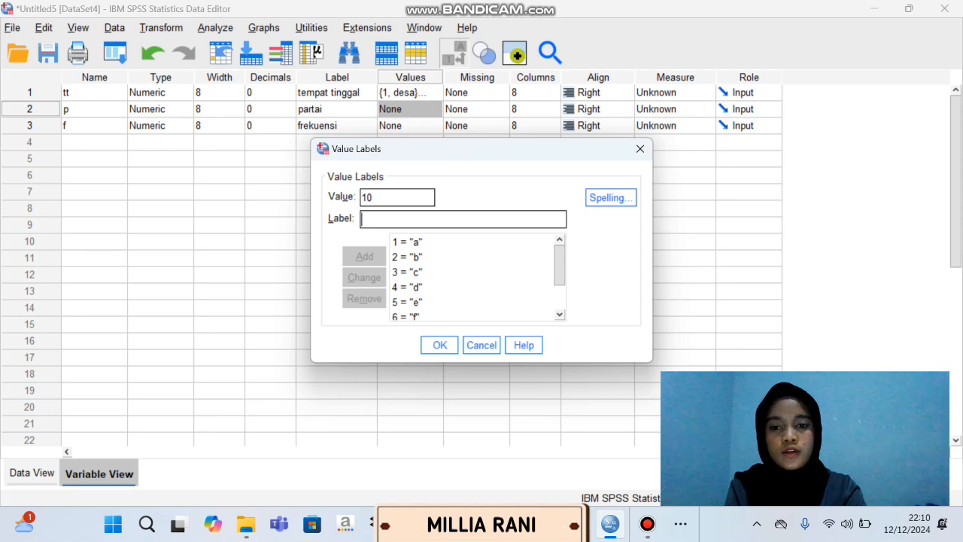
pyautogui.press('Tab')
pyautogui.write('j')
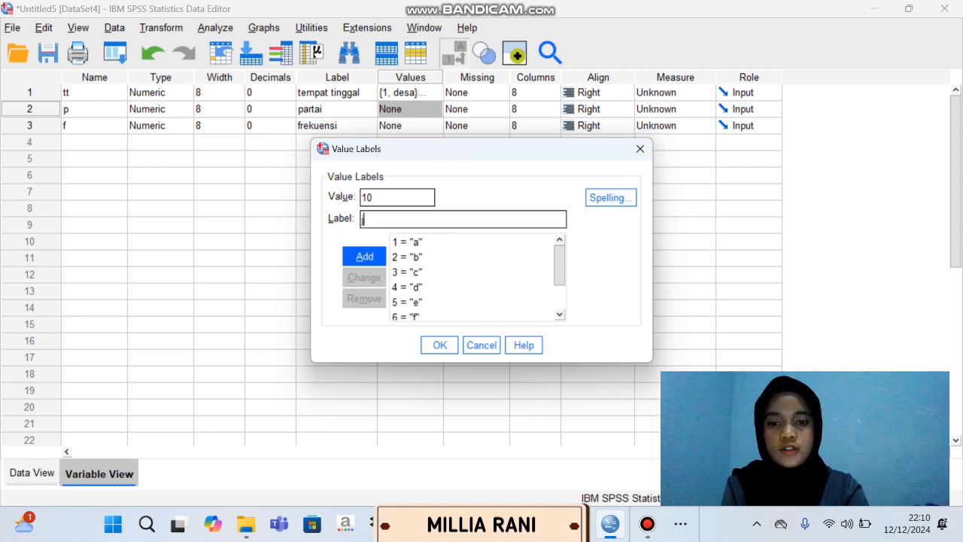
pyautogui.press('Return')
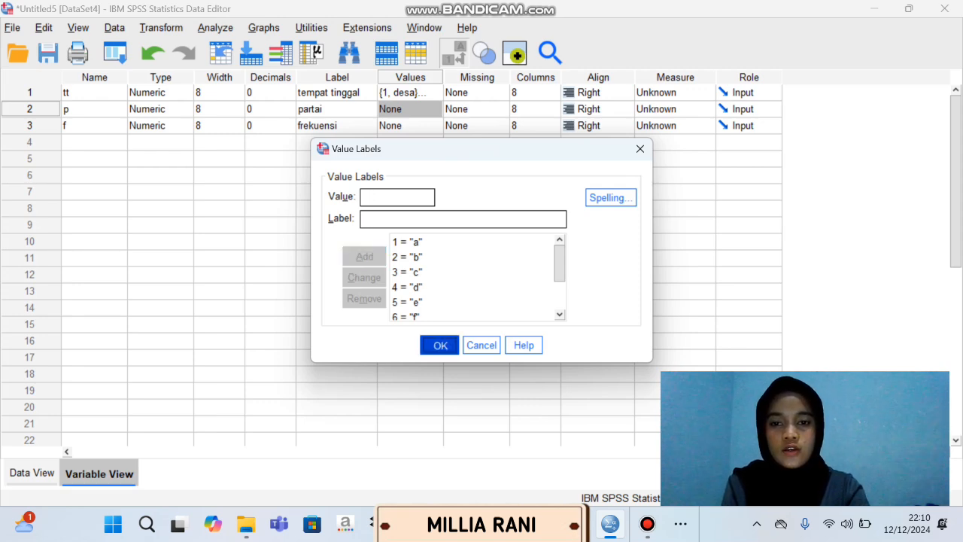
pyautogui.press('Return')
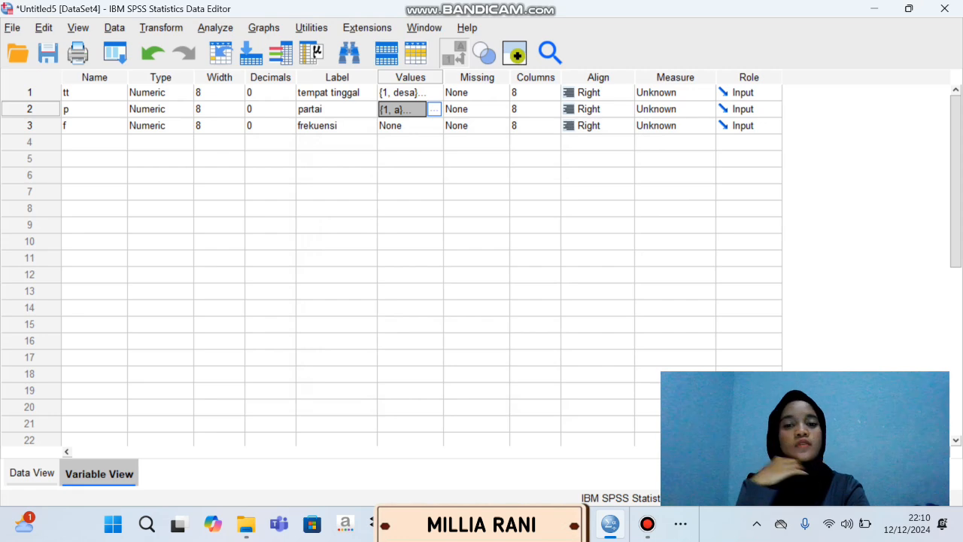
# Change the variable type of tt and p to String, accepting the discarding of value labels.
pyautogui.click(160, 93)
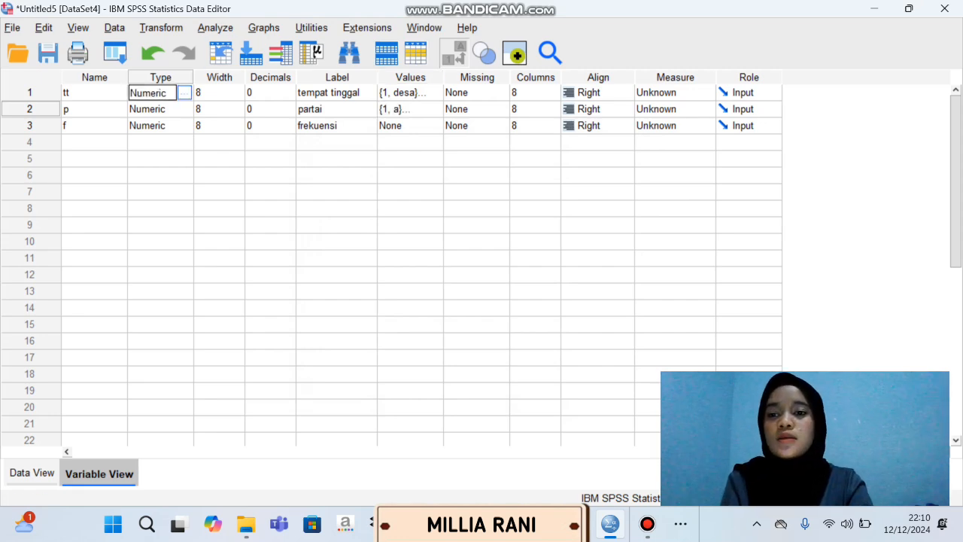
pyautogui.click(185, 92)
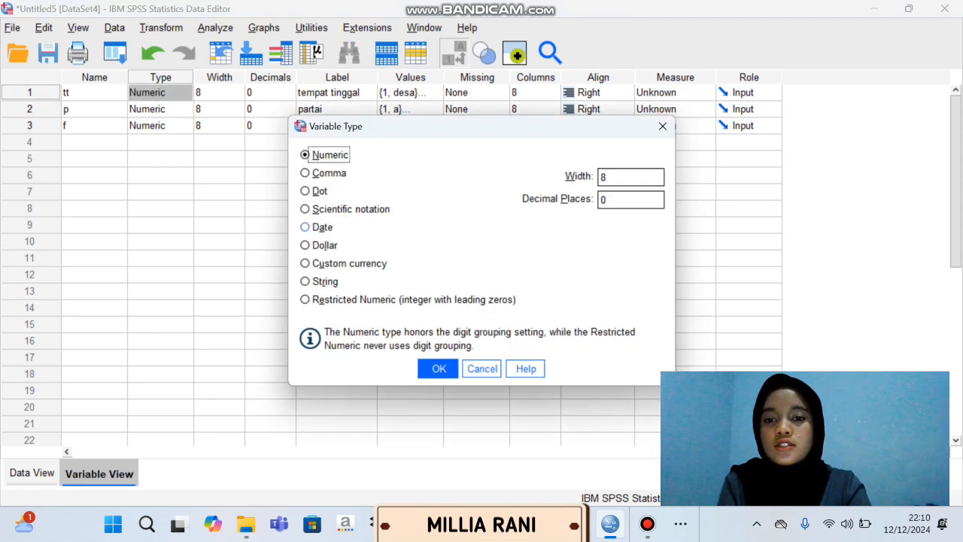
pyautogui.click(305, 282)
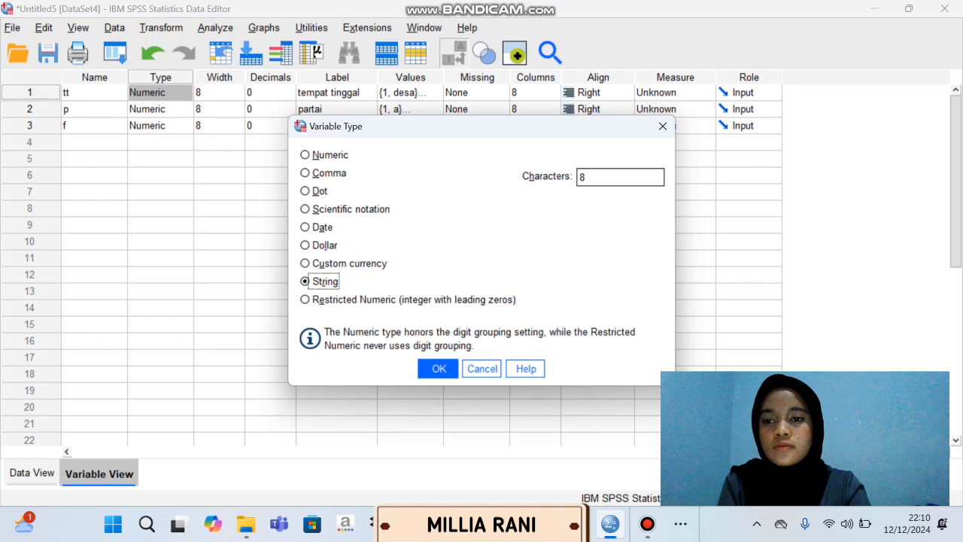
pyautogui.press('Return')
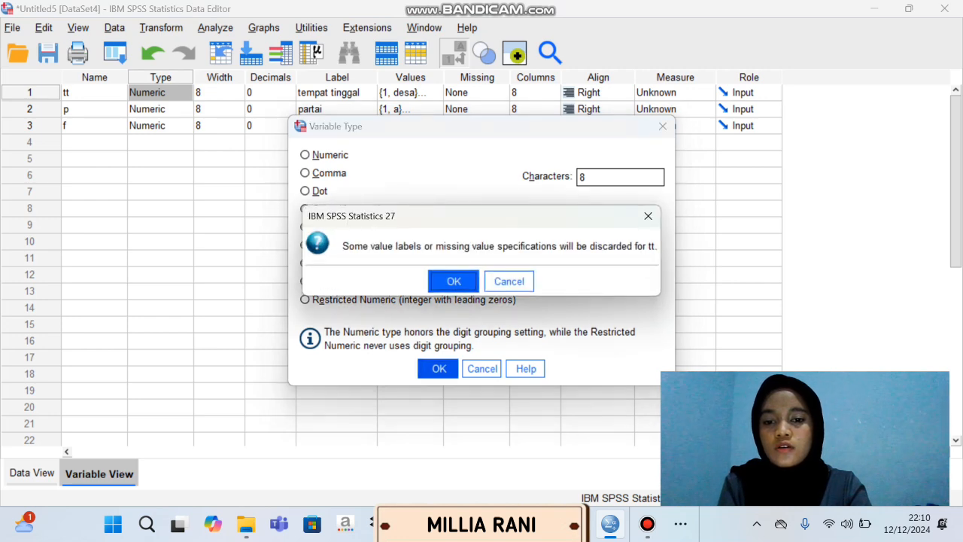
pyautogui.press('Return')
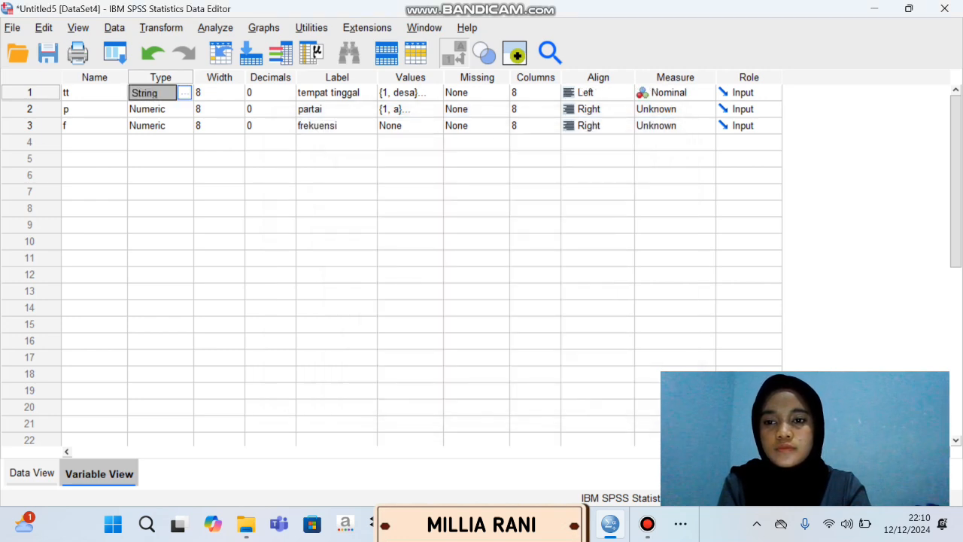
pyautogui.click(185, 109)
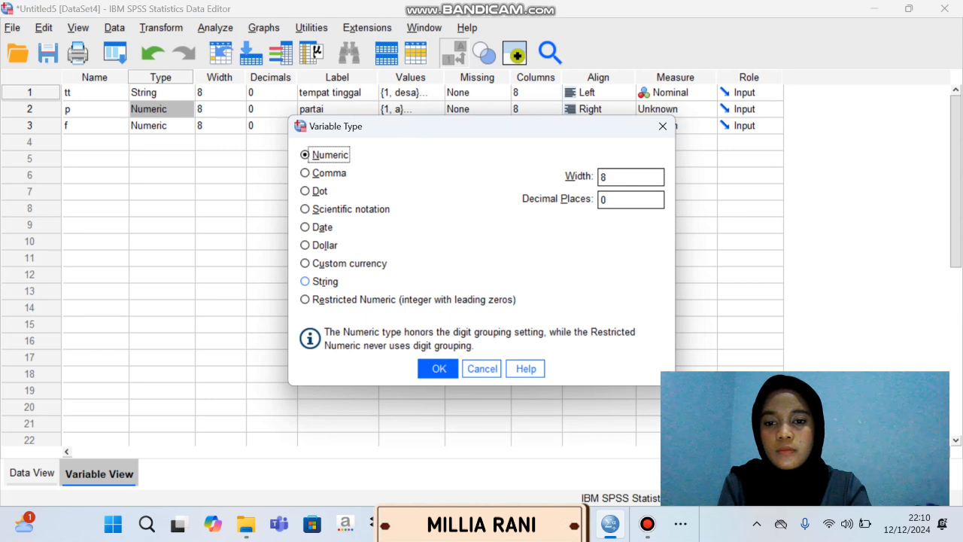
pyautogui.click(325, 281)
pyautogui.click(439, 369)
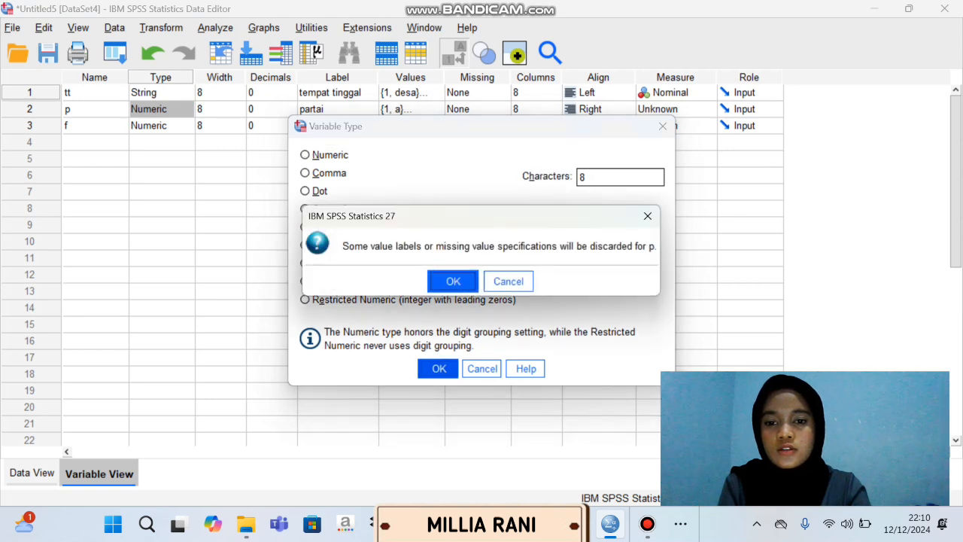
pyautogui.click(453, 281)
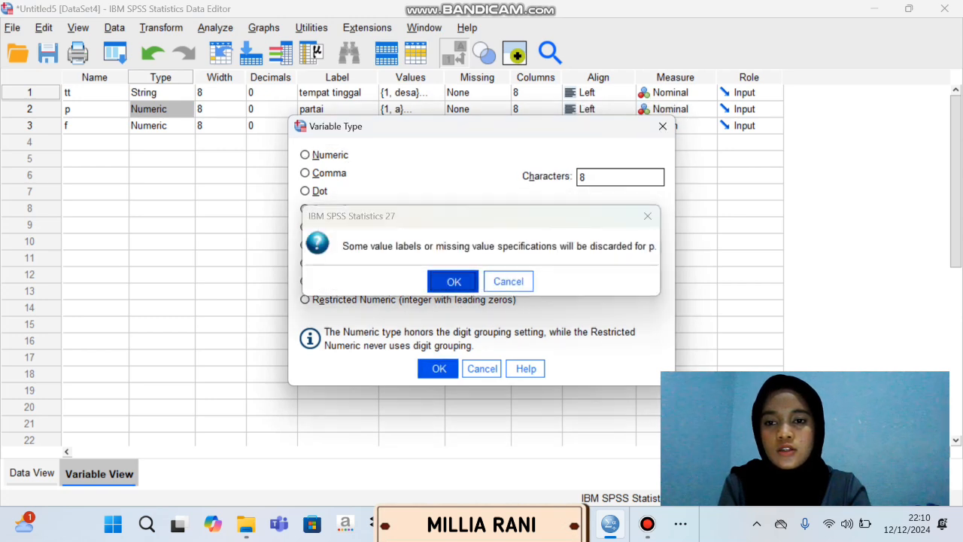
# Set the width of the tt and p variables to 10.
pyautogui.click(220, 78)
pyautogui.click(219, 92)
pyautogui.click(239, 88)
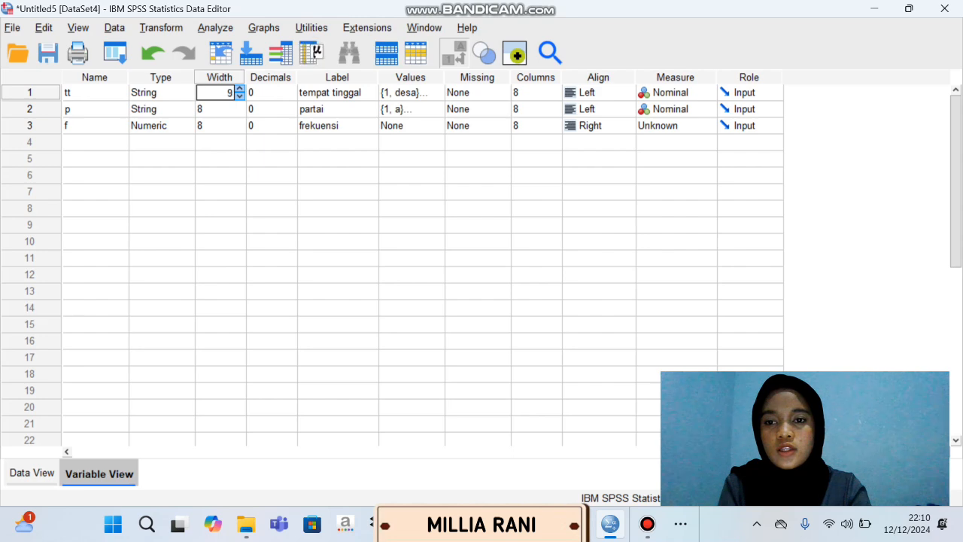
pyautogui.click(239, 88)
pyautogui.click(238, 107)
pyautogui.click(239, 105)
pyautogui.click(239, 104)
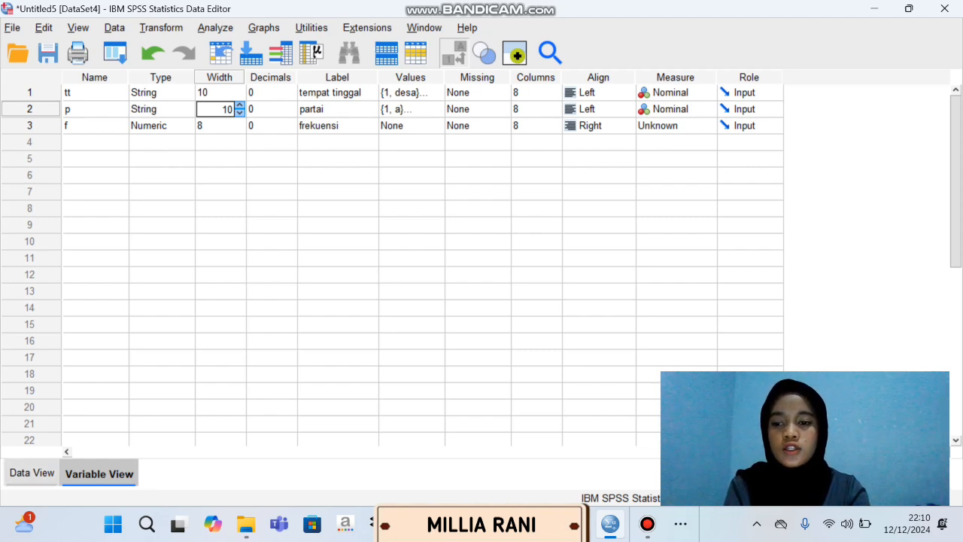
# Weight the cases in the data set by the frequency variable frekuensi [f].
pyautogui.click(32, 474)
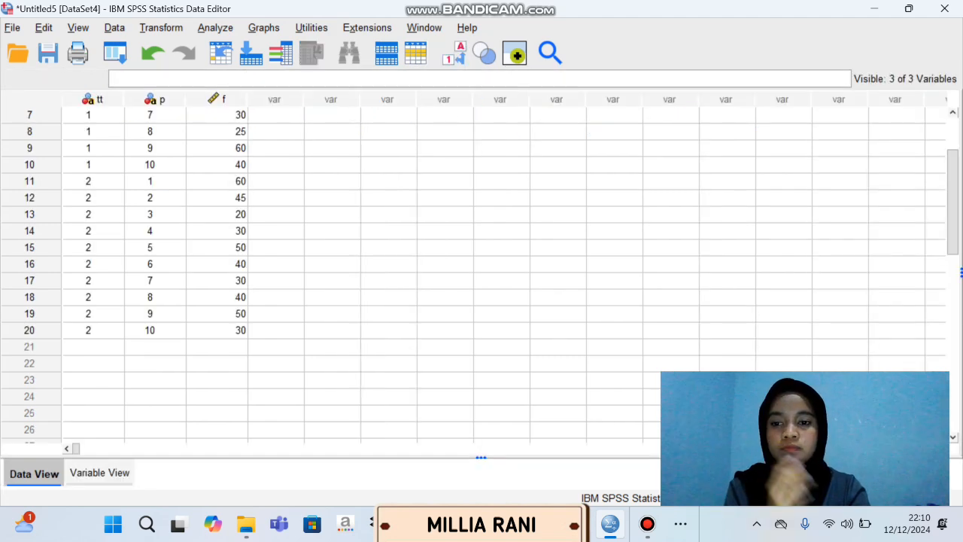
pyautogui.scroll(2, 481, 271)
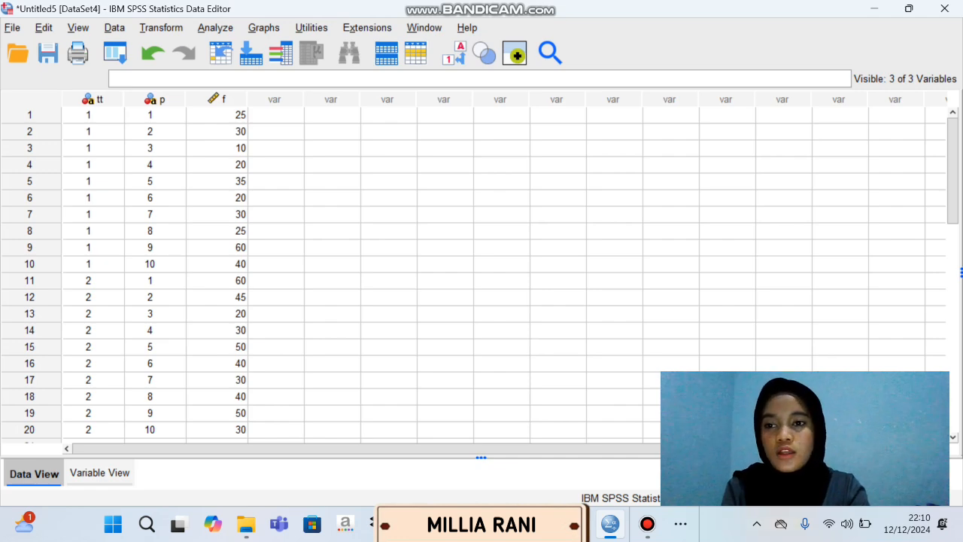
pyautogui.click(115, 27)
pyautogui.scroll(-4, 482, 271)
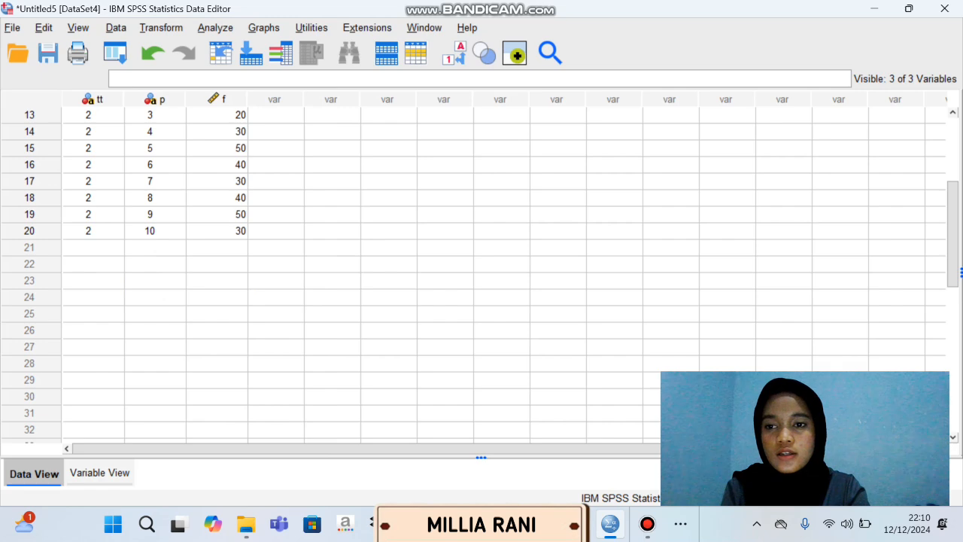
pyautogui.scroll(4, 482, 271)
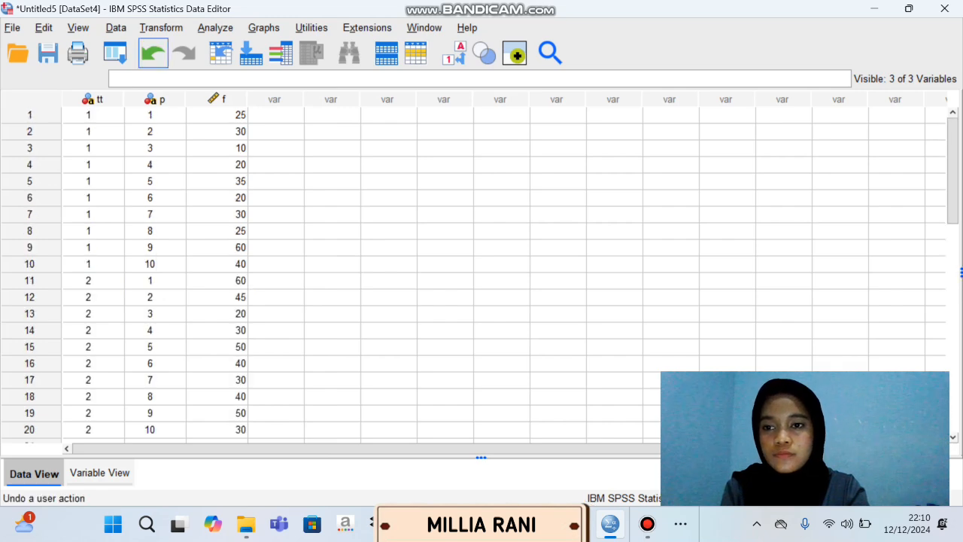
pyautogui.click(114, 27)
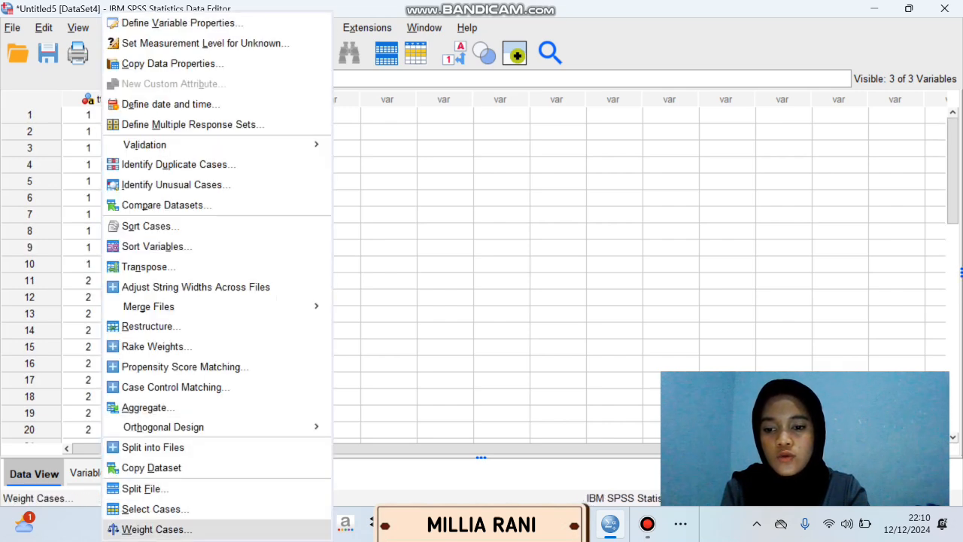
pyautogui.click(153, 529)
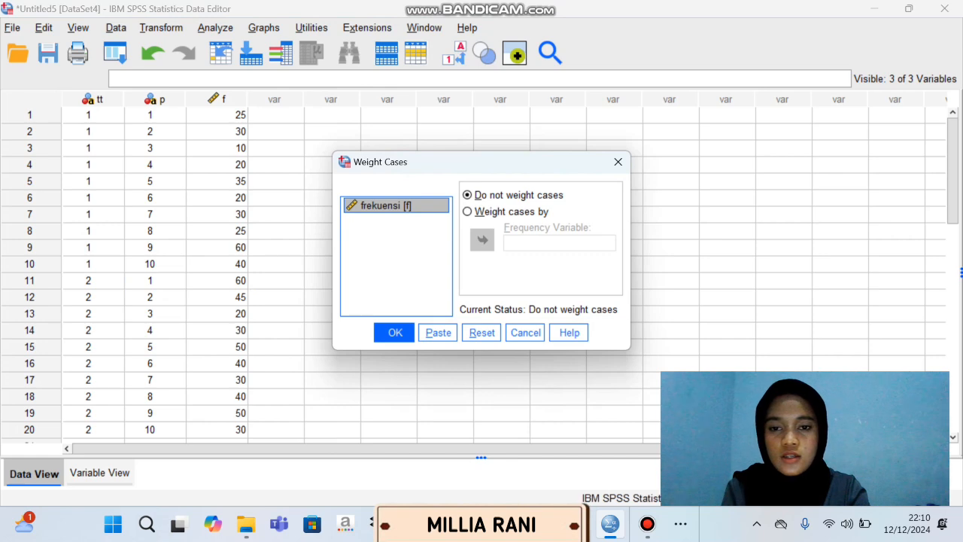
pyautogui.click(468, 212)
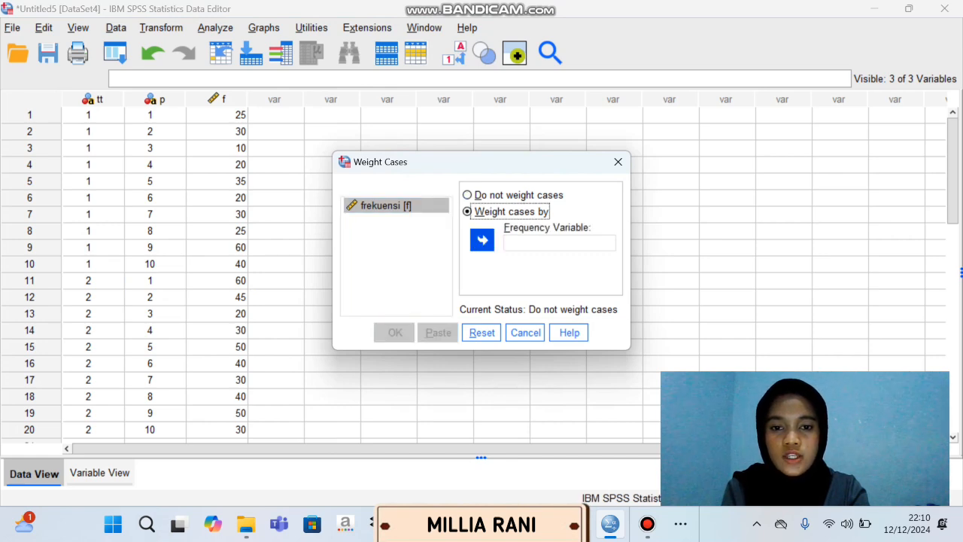
pyautogui.click(483, 240)
pyautogui.press('Return')
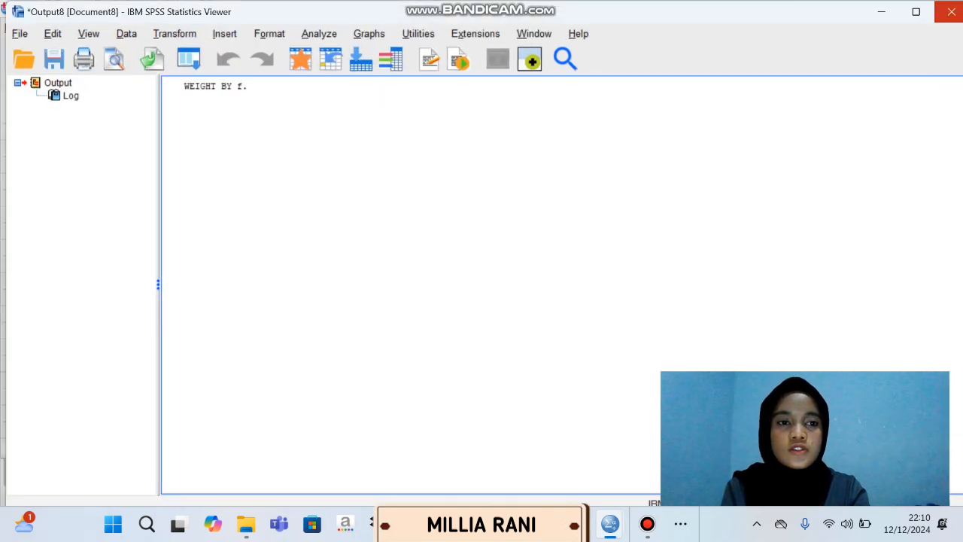
# Close the output viewer window holding the weighting log without saving its contents.
pyautogui.click(951, 11)
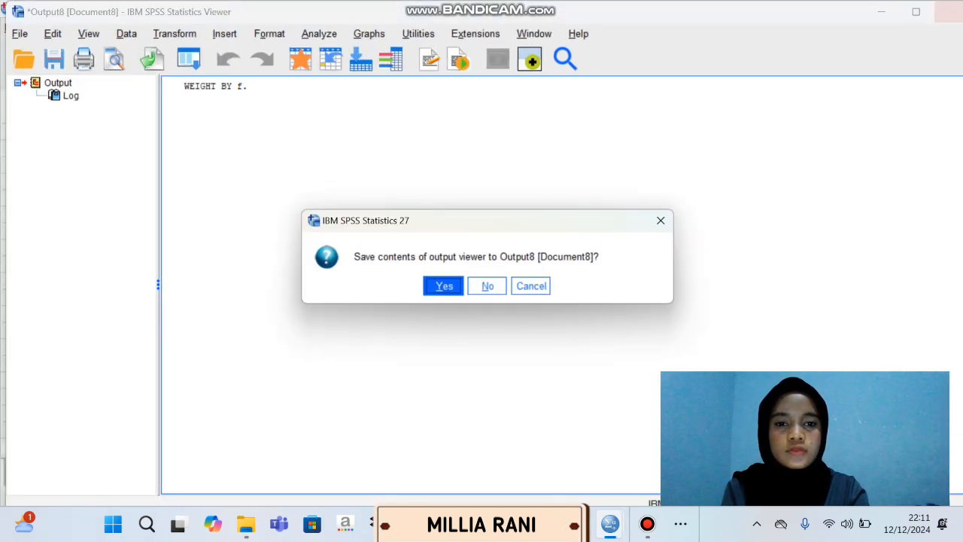
pyautogui.press('Tab')
pyautogui.press('Return')
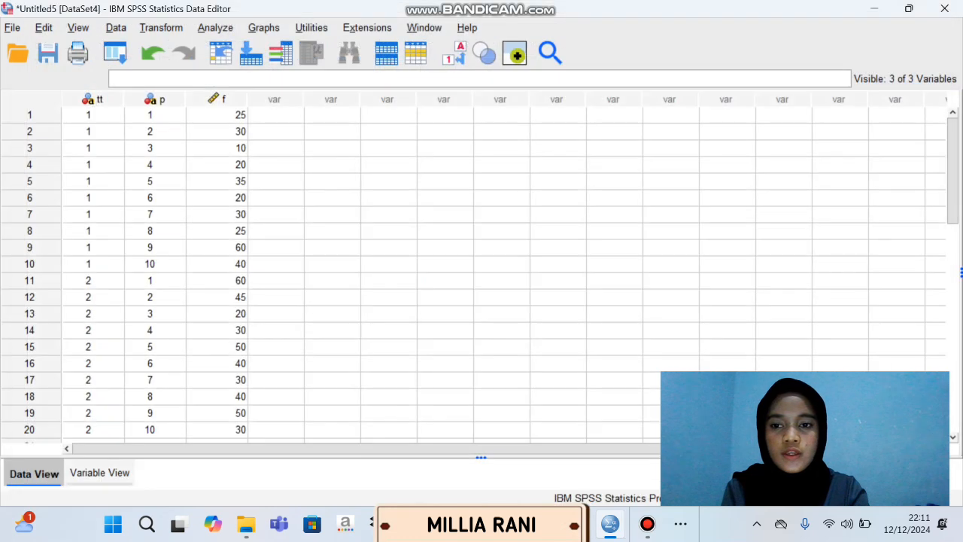
pyautogui.click(216, 28)
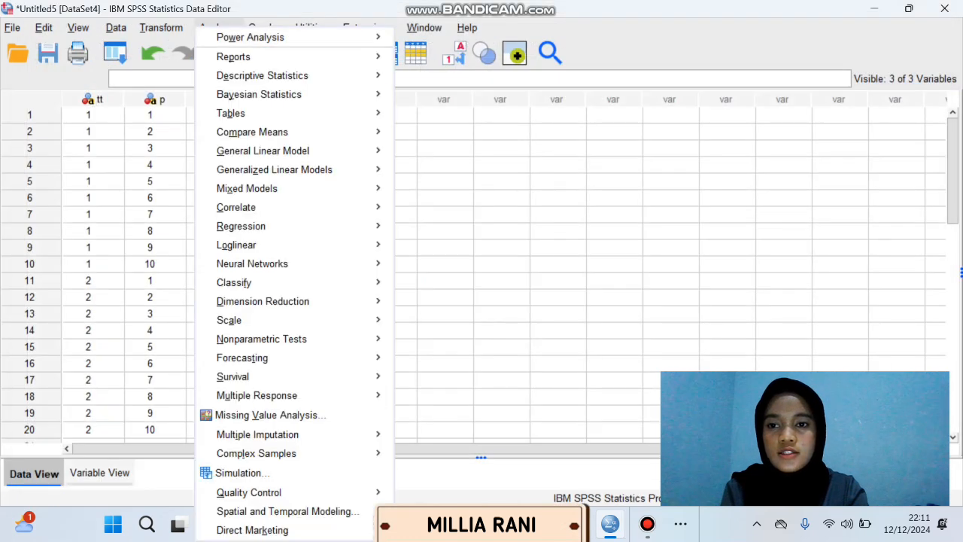
pyautogui.moveTo(256, 75)
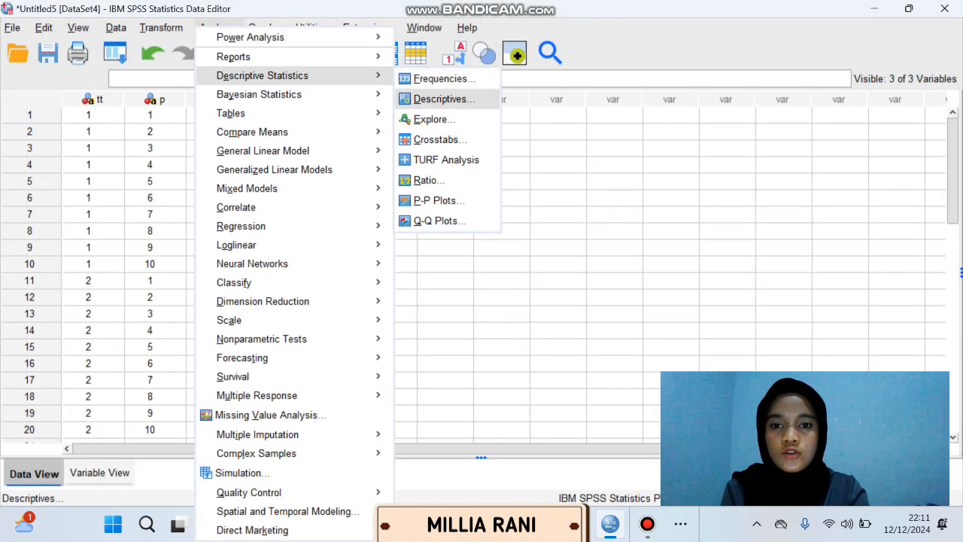
pyautogui.click(440, 139)
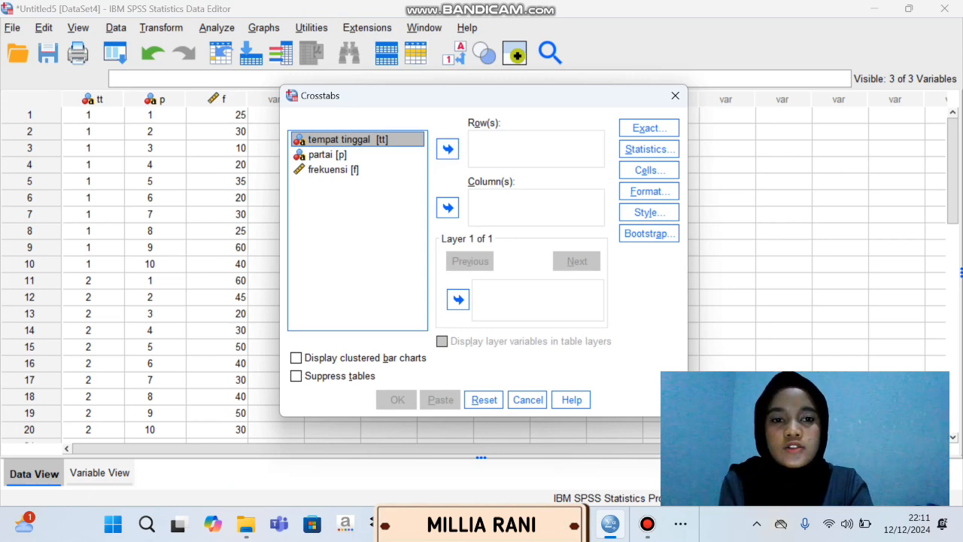
pyautogui.click(675, 96)
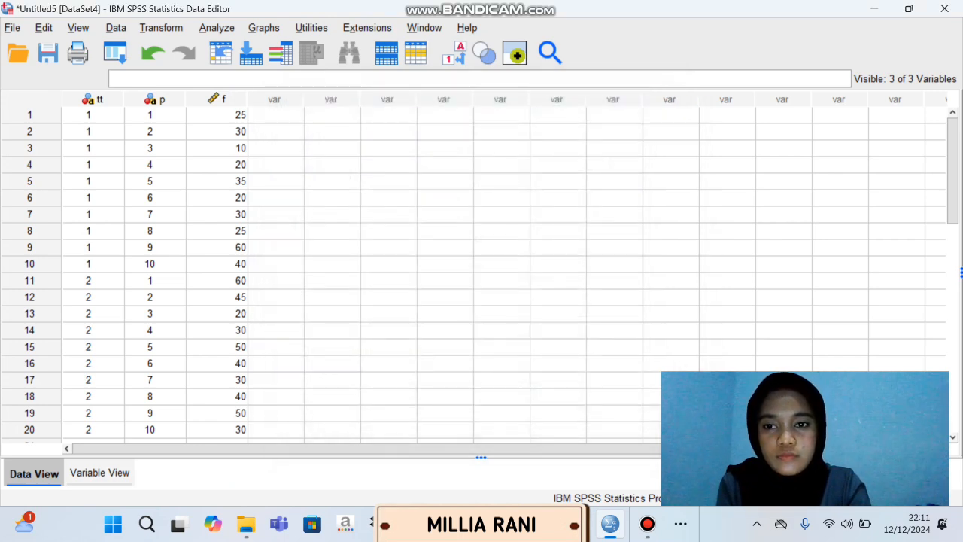
# Set up a Crosstabs analysis with tempat tinggal [tt] as the row variable and partai [p] as the column variable.
pyautogui.click(217, 27)
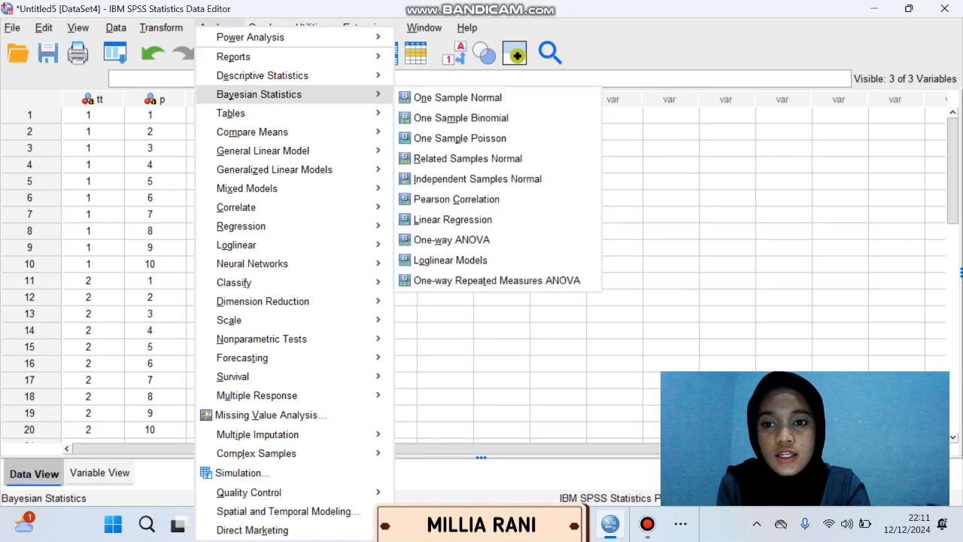
pyautogui.moveTo(262, 76)
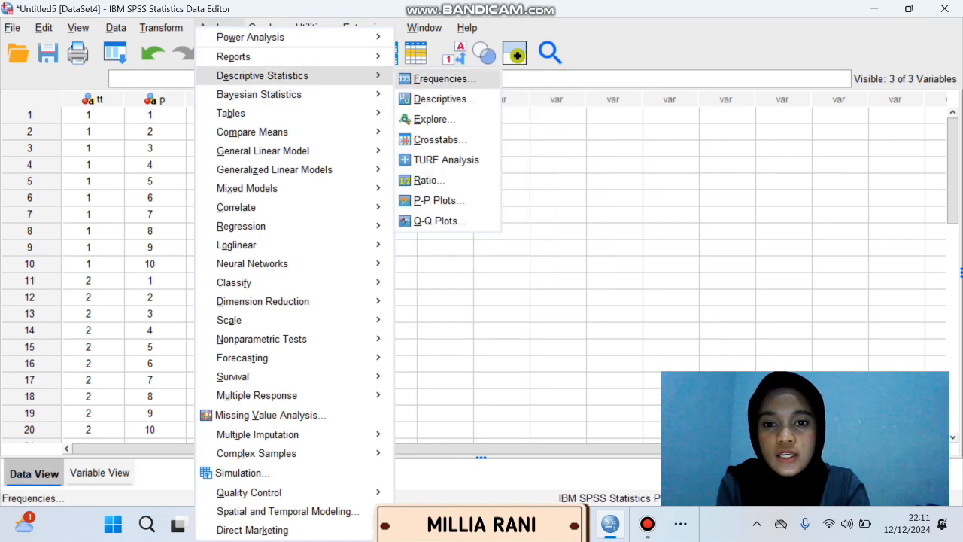
pyautogui.click(439, 139)
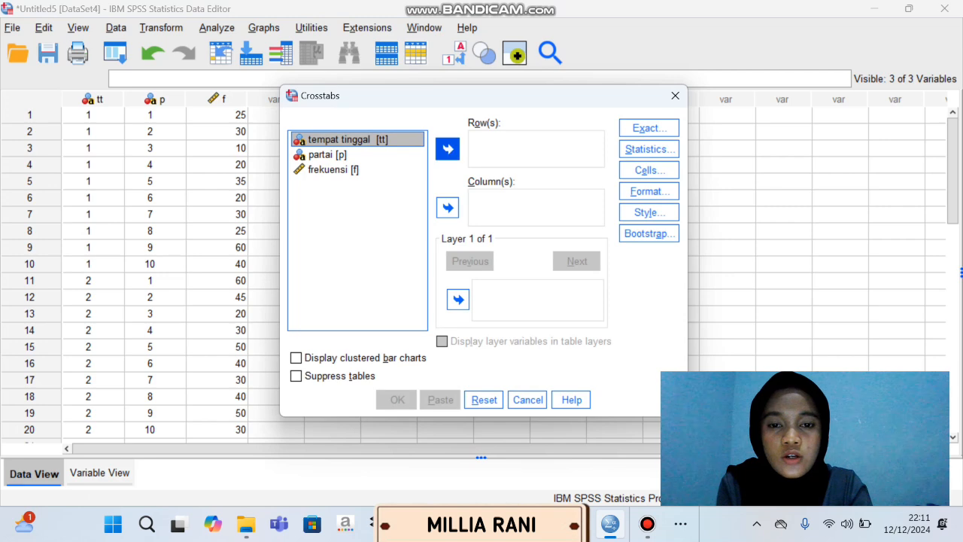
pyautogui.click(448, 148)
pyautogui.click(328, 139)
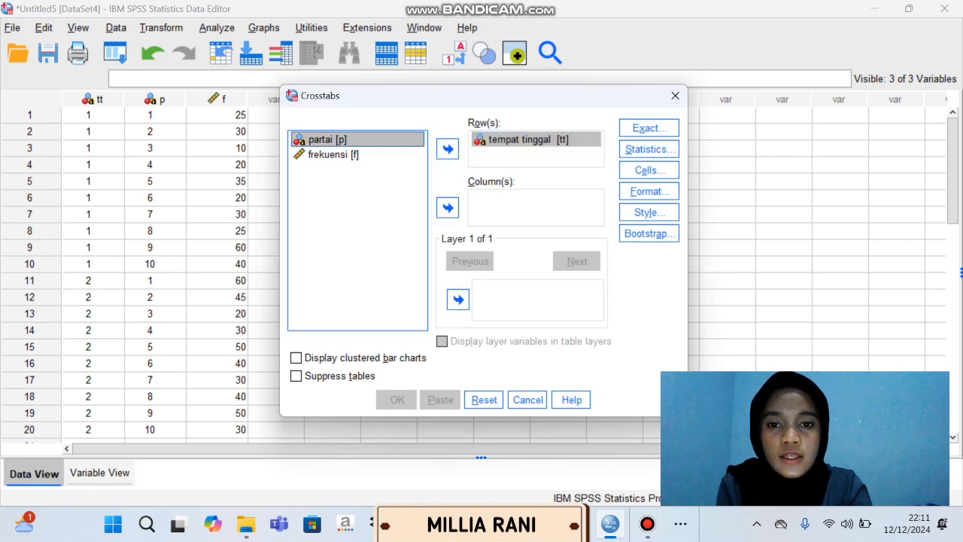
pyautogui.click(448, 208)
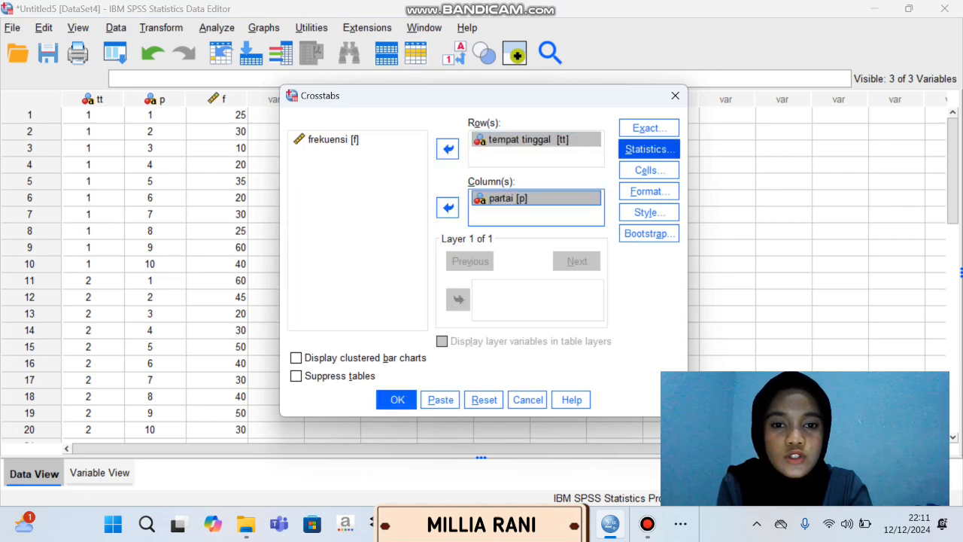
# Include the Contingency coefficient statistic in the crosstabs and run the analysis.
pyautogui.click(649, 149)
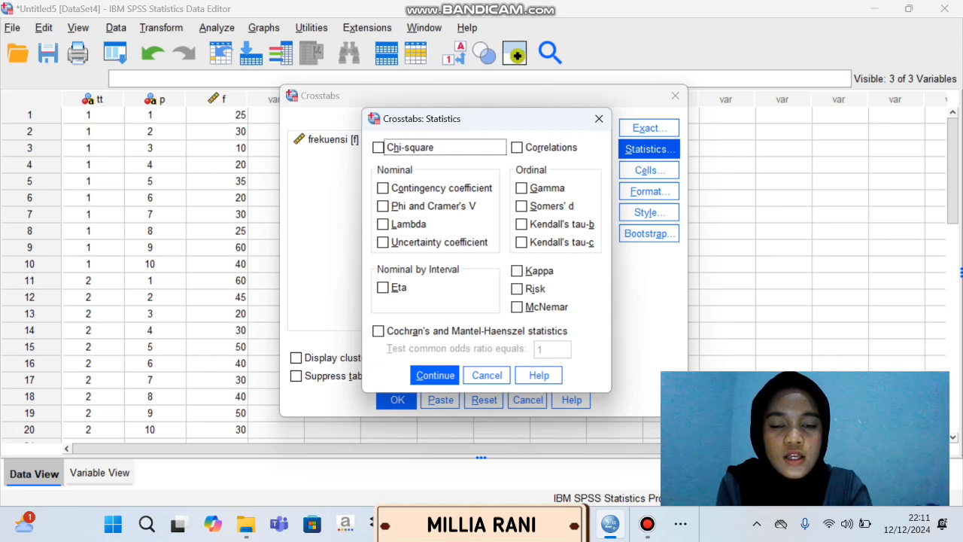
pyautogui.click(383, 188)
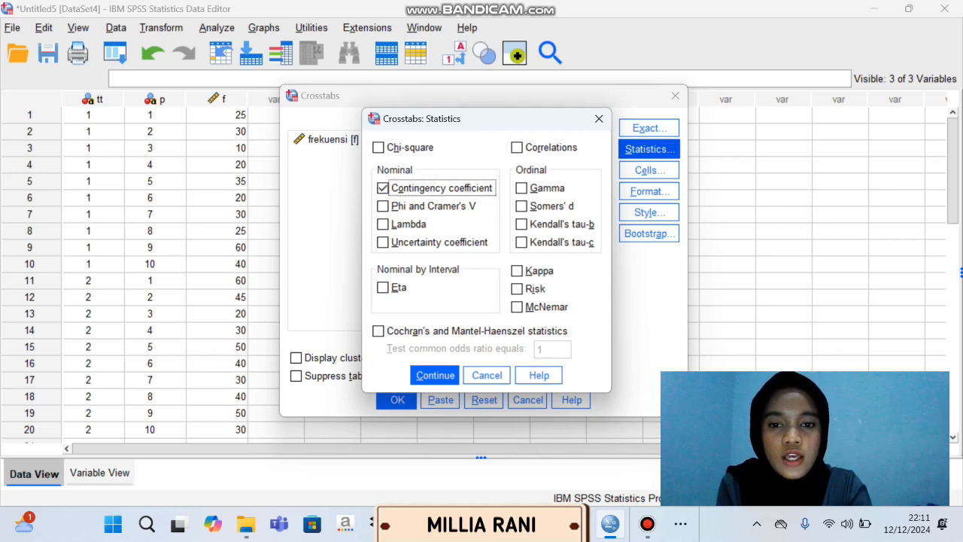
pyautogui.click(435, 375)
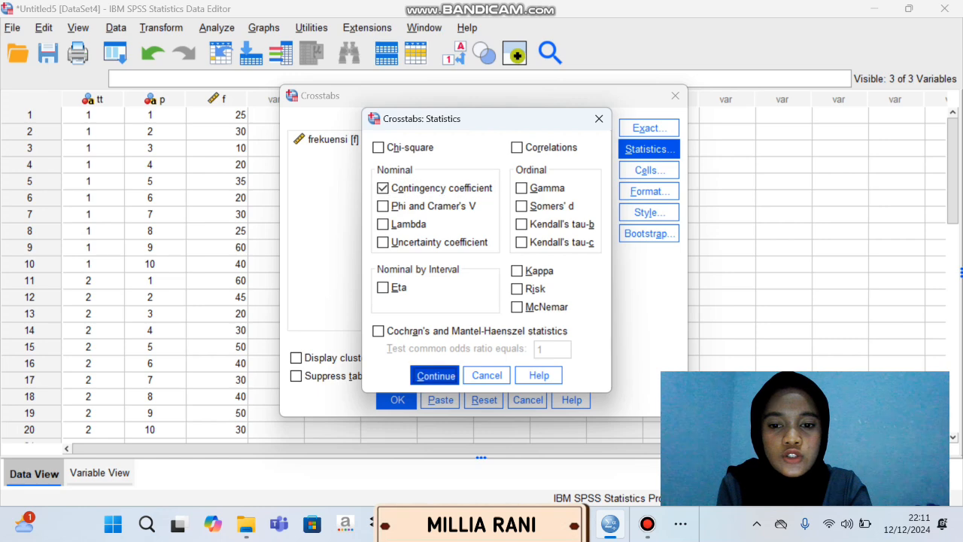
pyautogui.click(398, 400)
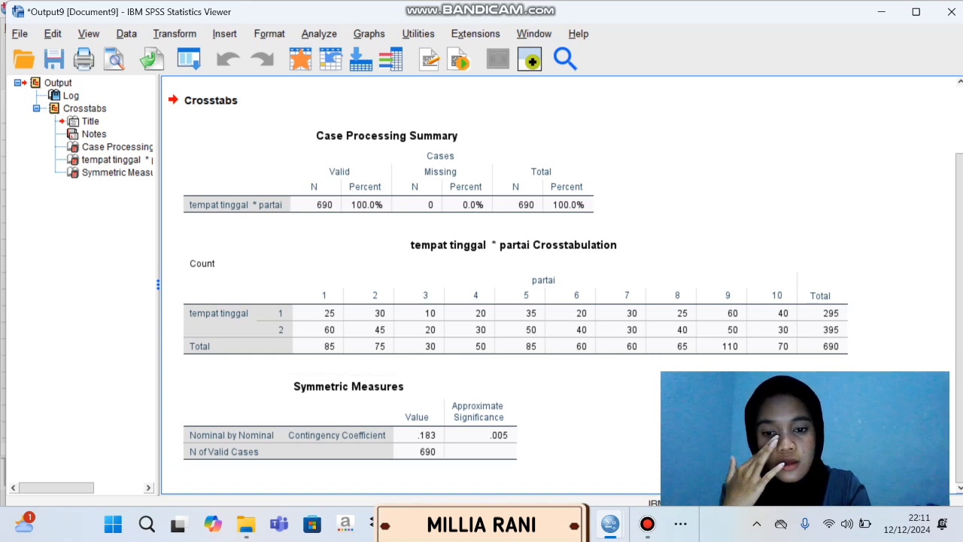
# Switch to the CC FIXXX document in Word and review the Symmetric Measures table, decision rules, correlation guideline and output analysis.
pyautogui.click(544, 524)
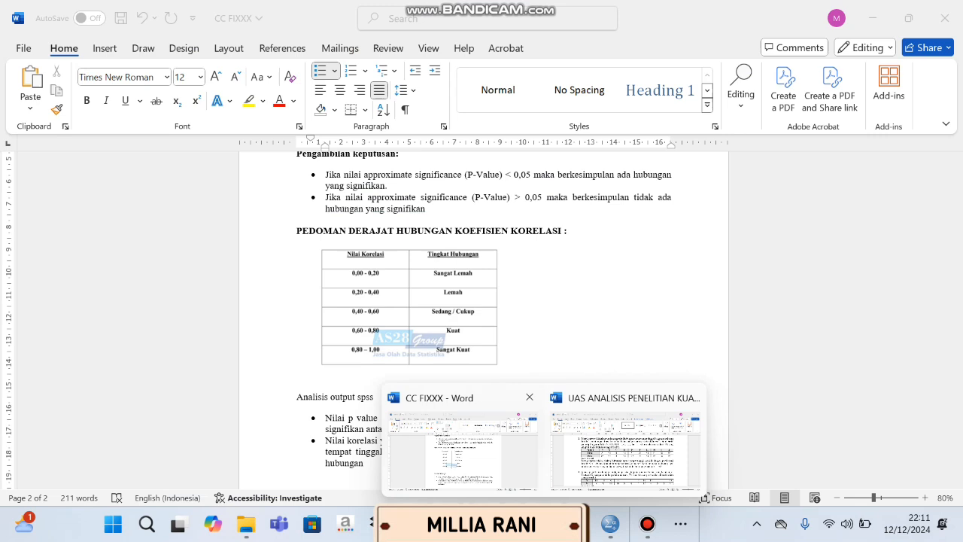
pyautogui.click(464, 451)
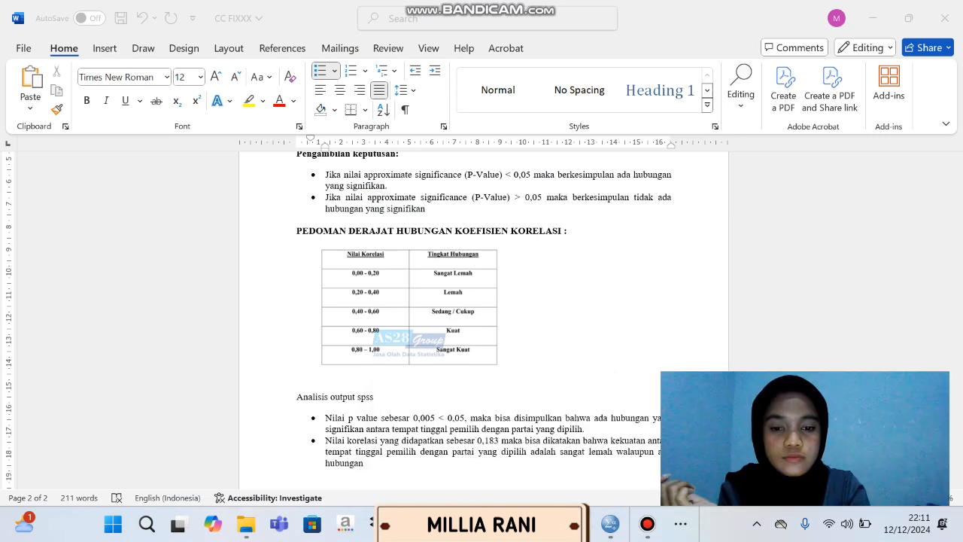
pyautogui.scroll(3, 482, 316)
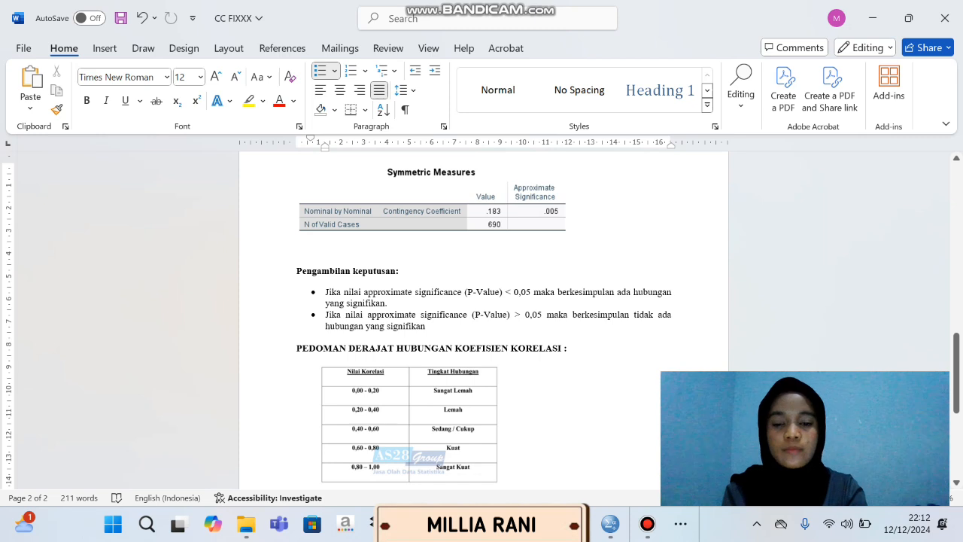
pyautogui.scroll(-2, 482, 316)
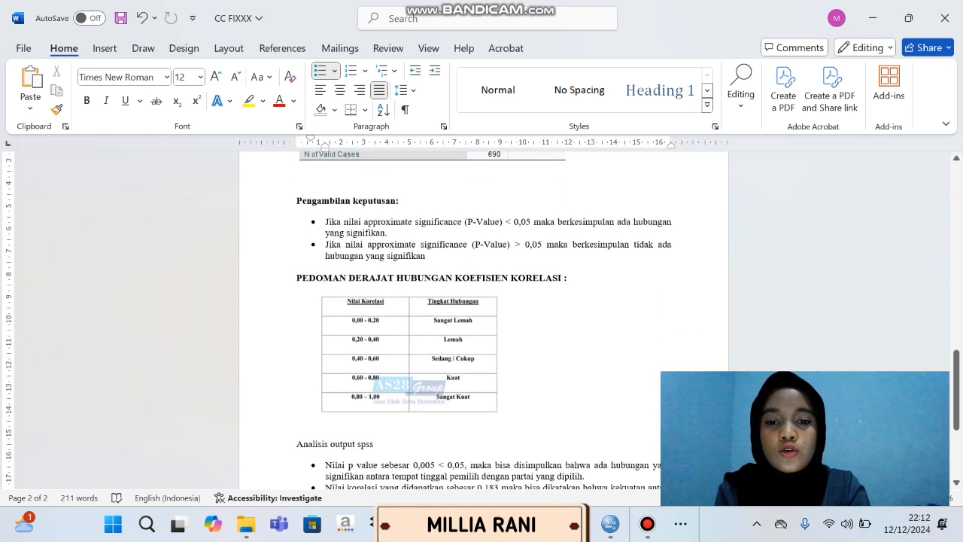
pyautogui.scroll(-1, 482, 316)
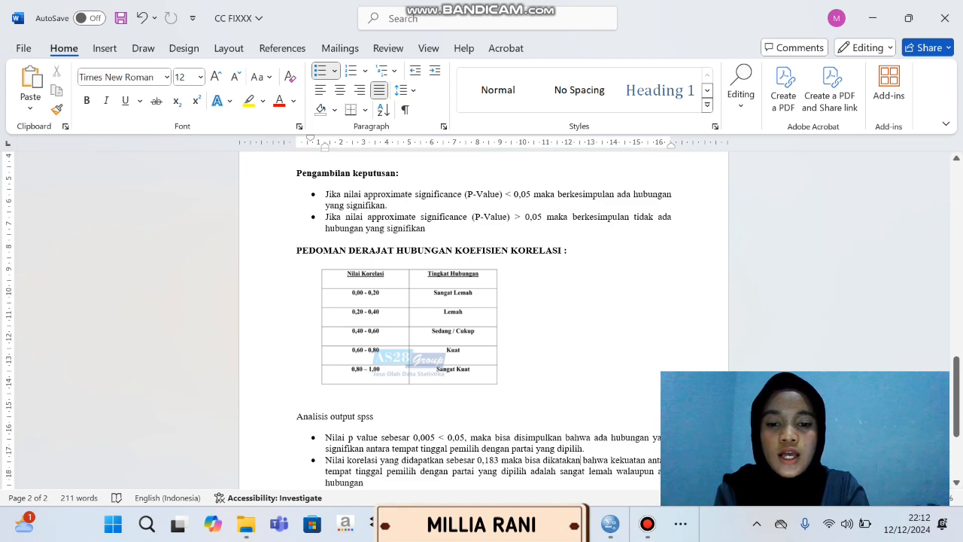
pyautogui.scroll(-2, 482, 316)
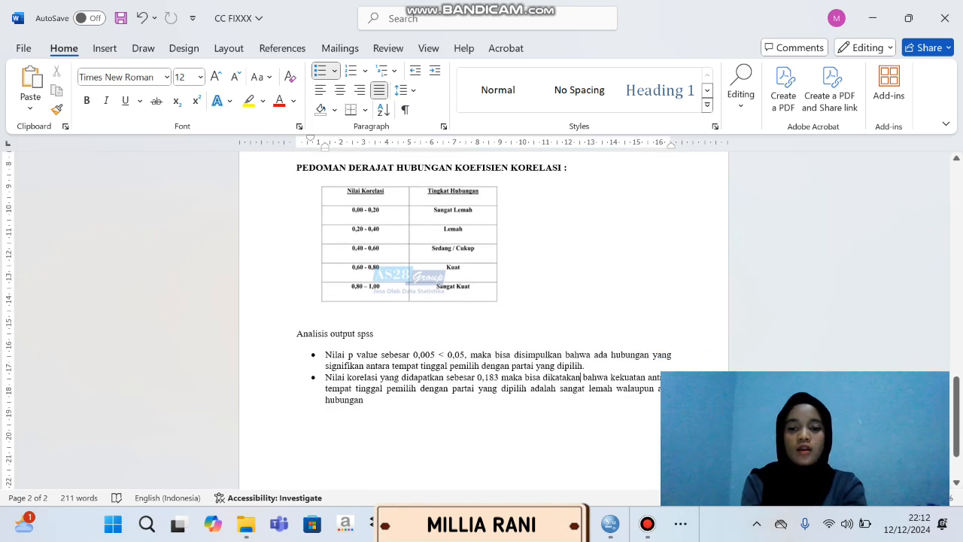
pyautogui.scroll(1, 482, 316)
pyautogui.scroll(4, 482, 316)
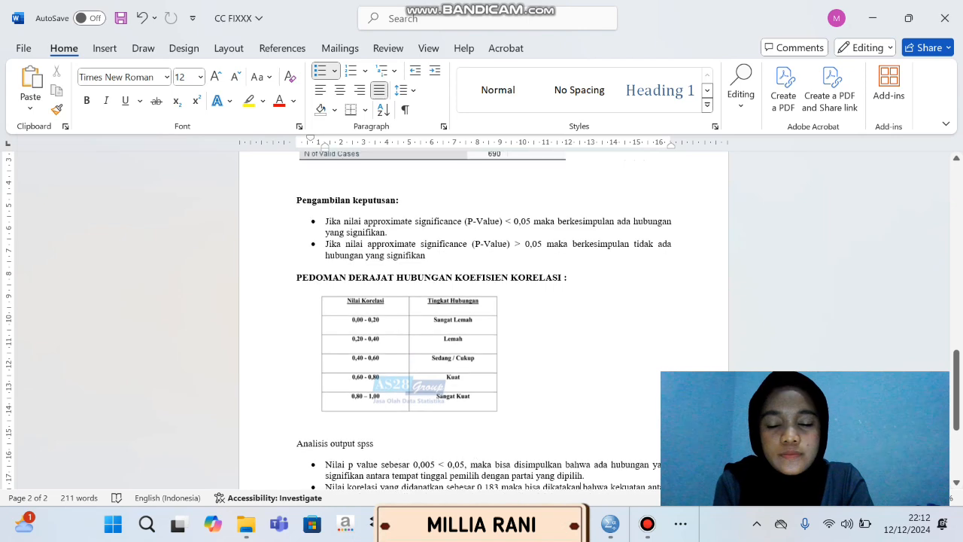
pyautogui.scroll(1, 481, 317)
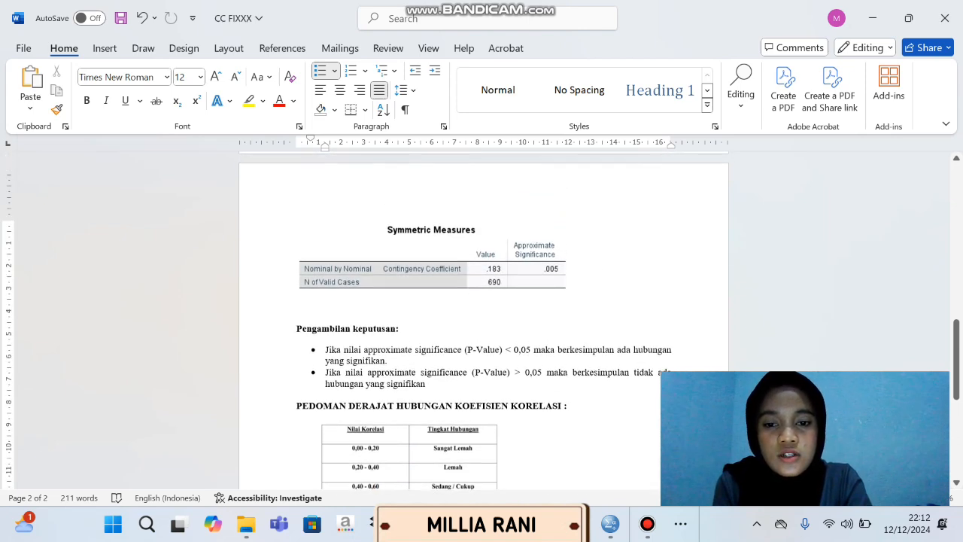
pyautogui.scroll(-7, 481, 316)
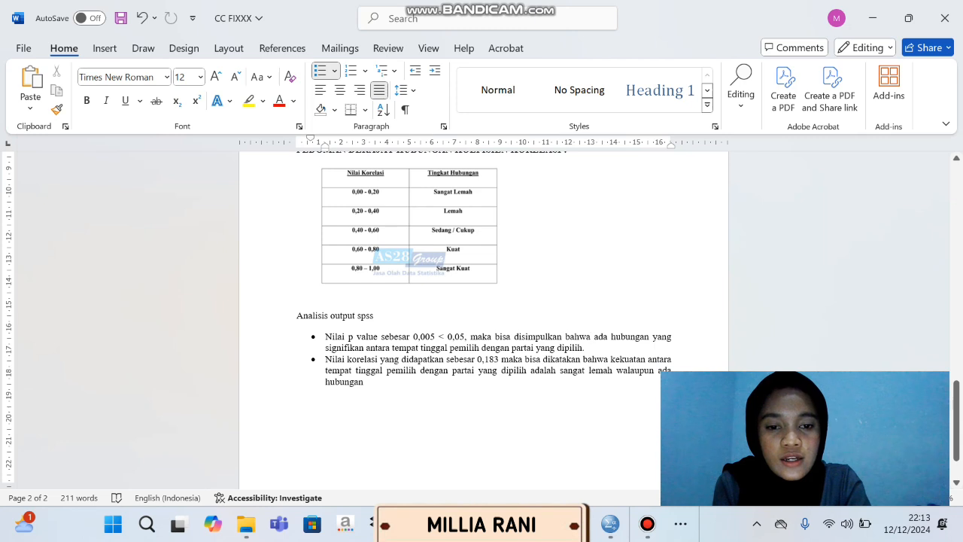
# Make the words "ada hubungan" bold in the first bullet under Analisis output spss.
pyautogui.moveTo(566, 337); pyautogui.dragTo(652, 337)
pyautogui.click(626, 337)
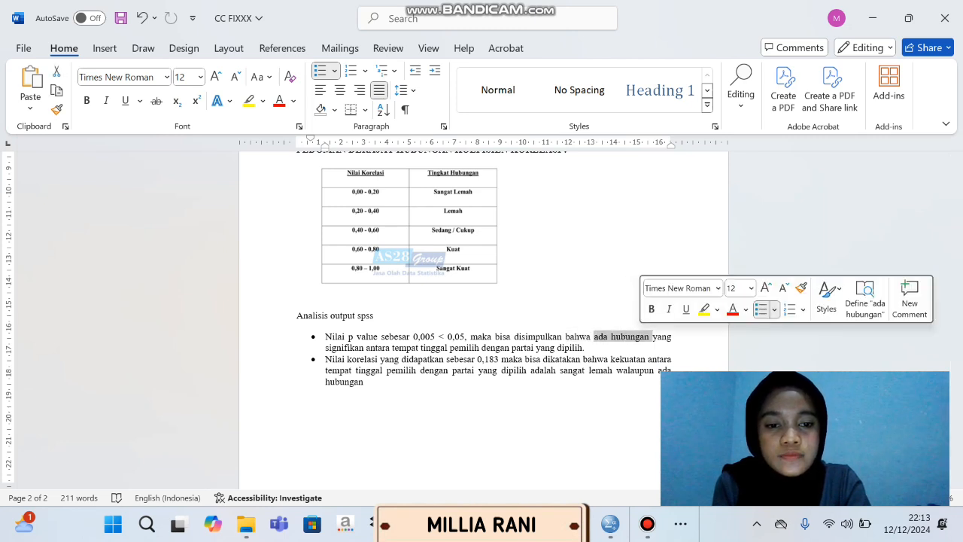
pyautogui.click(652, 308)
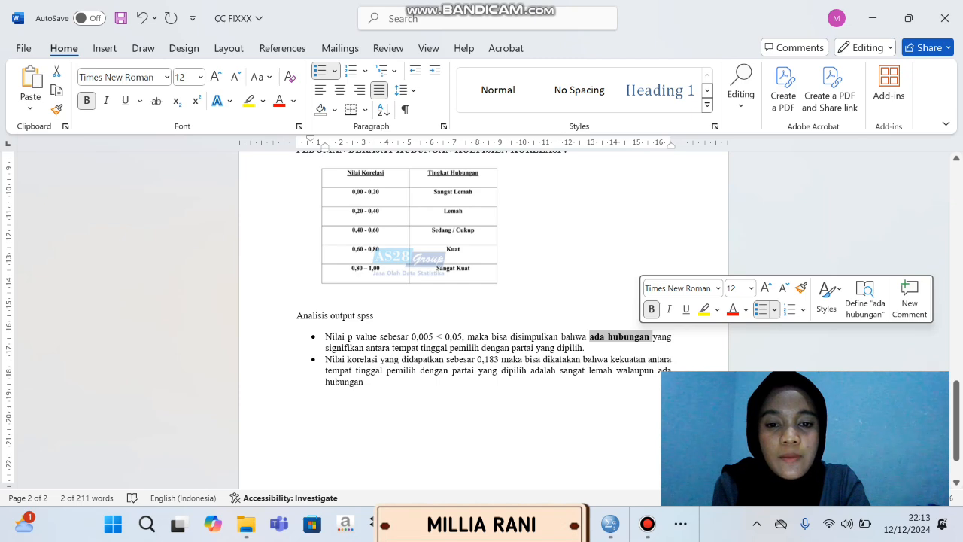
# Make the phrase "sangat lemah walaupun ada hubungan" bold in the second bullet under Analisis output spss.
pyautogui.scroll(6, 484, 320)
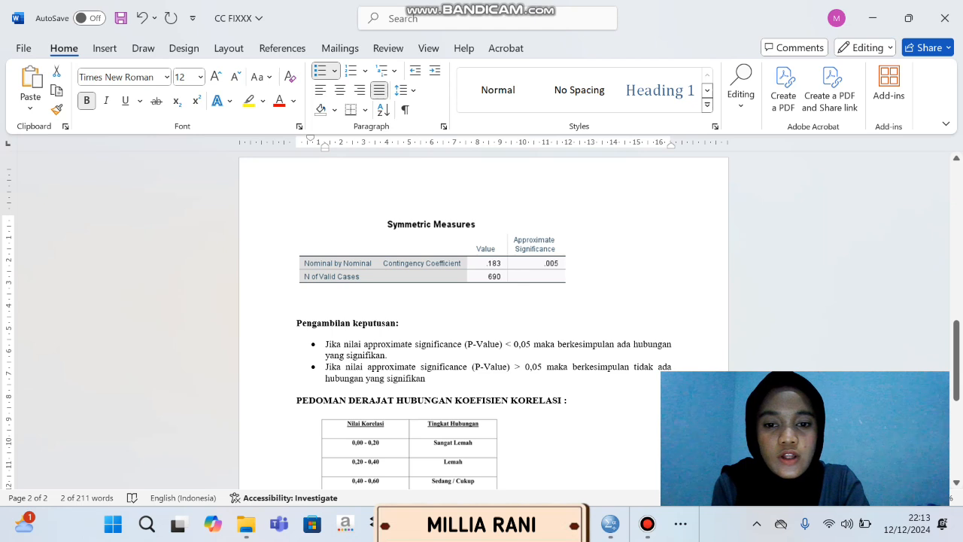
pyautogui.scroll(-6, 484, 319)
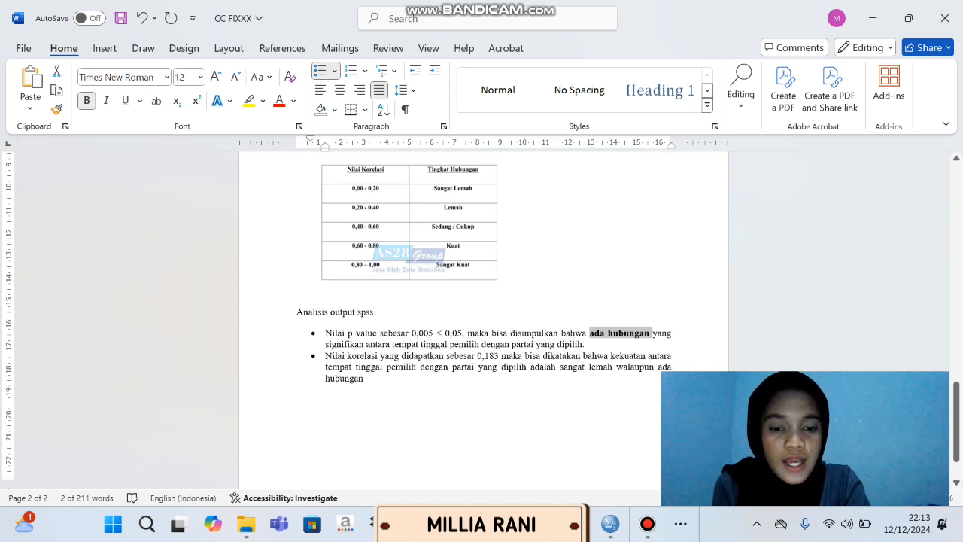
pyautogui.doubleClick(571, 367)
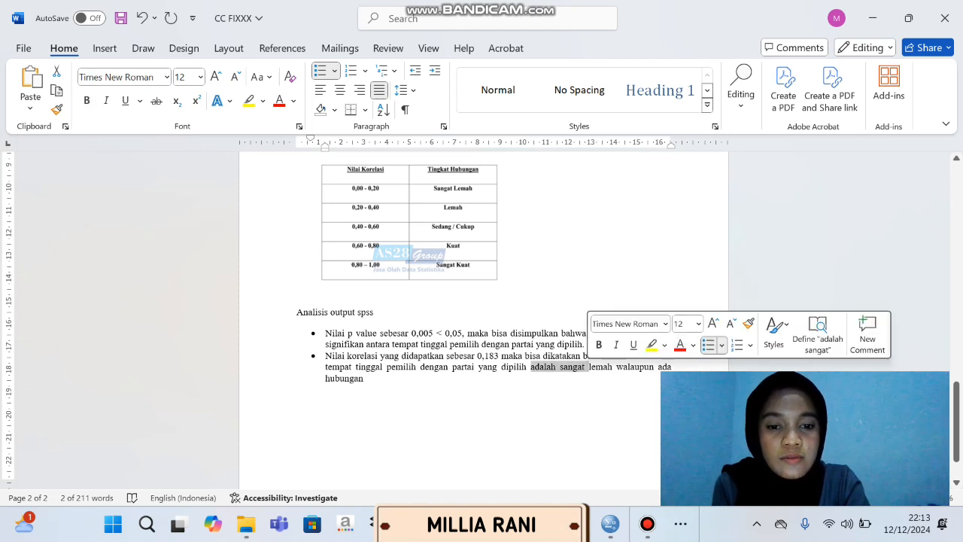
pyautogui.click(573, 368)
pyautogui.moveTo(572, 367); pyautogui.dragTo(370, 378)
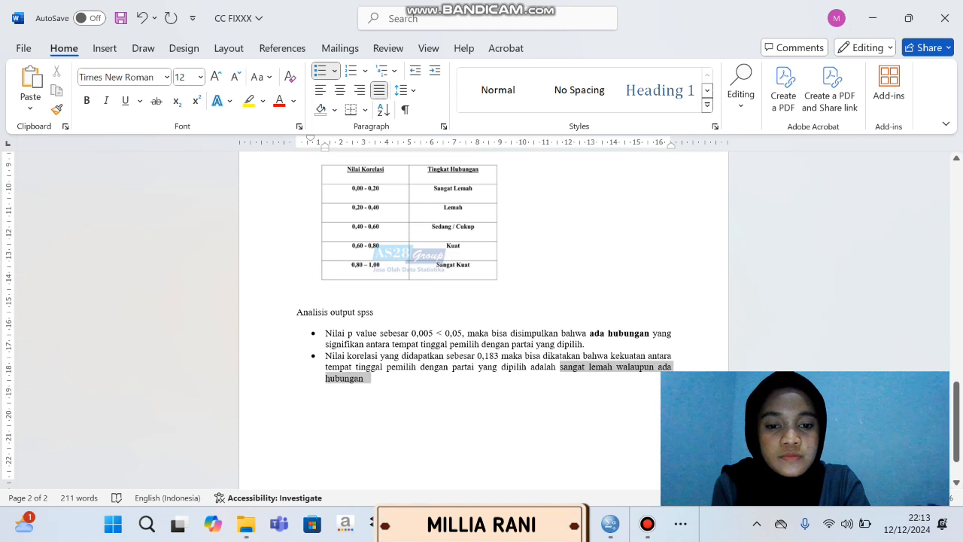
pyautogui.click(572, 362)
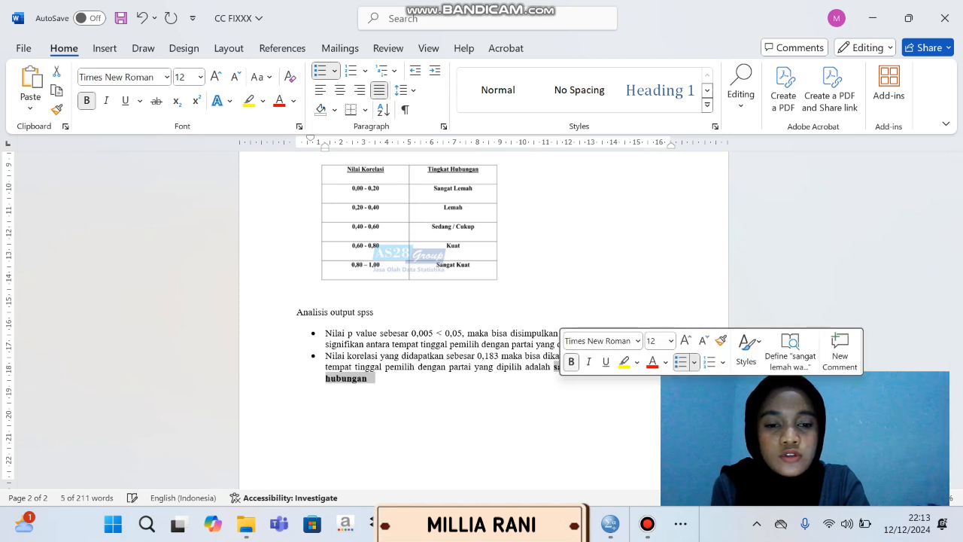
pyautogui.click(369, 379)
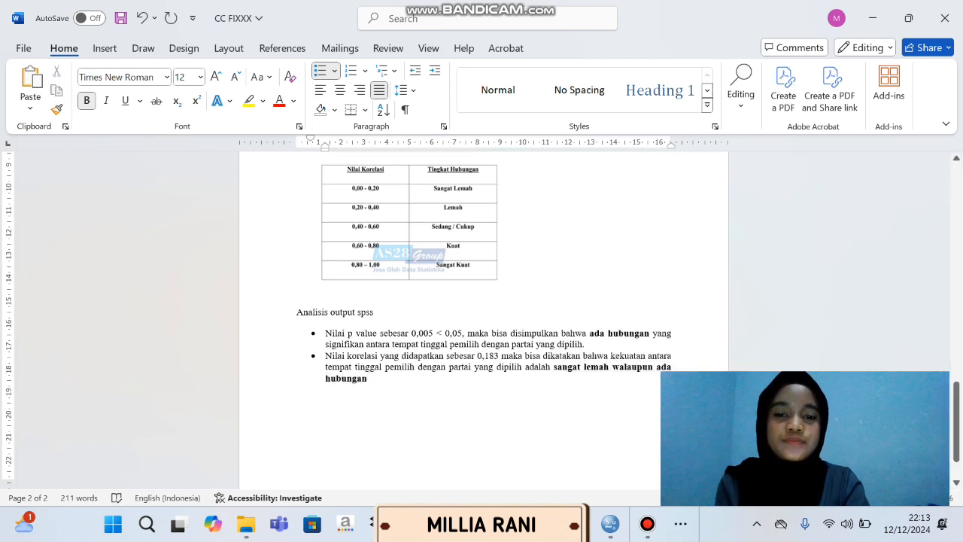
pyautogui.scroll(6, 370, 379)
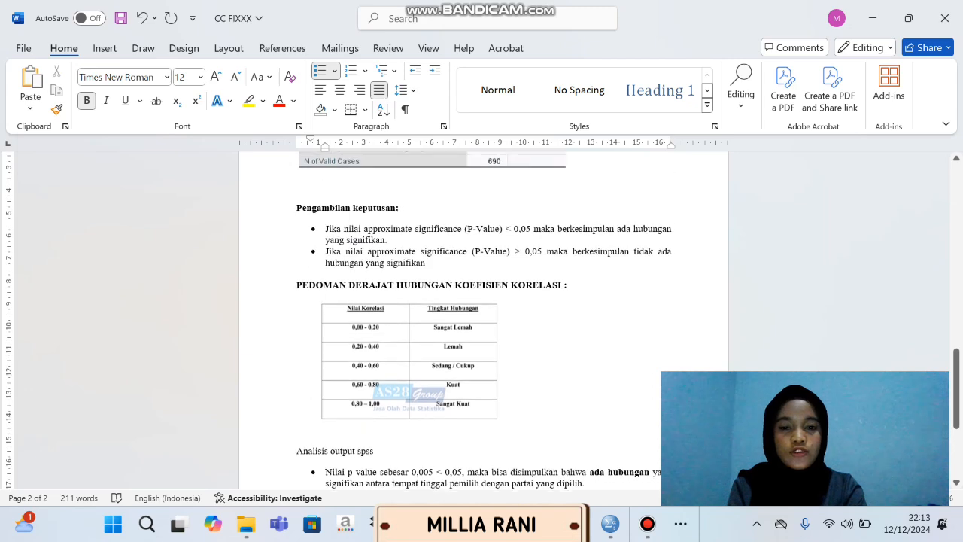
pyautogui.scroll(-2, 484, 329)
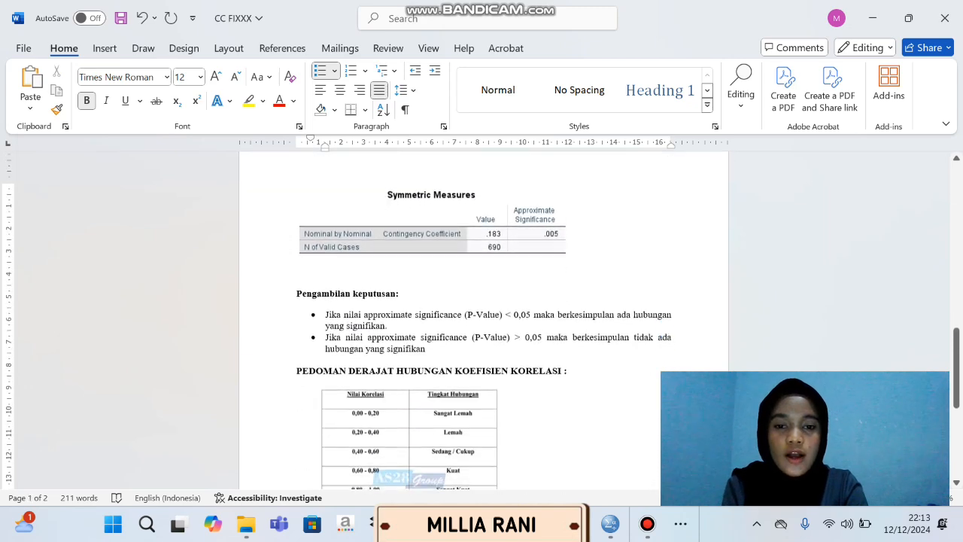
pyautogui.scroll(-2, 484, 329)
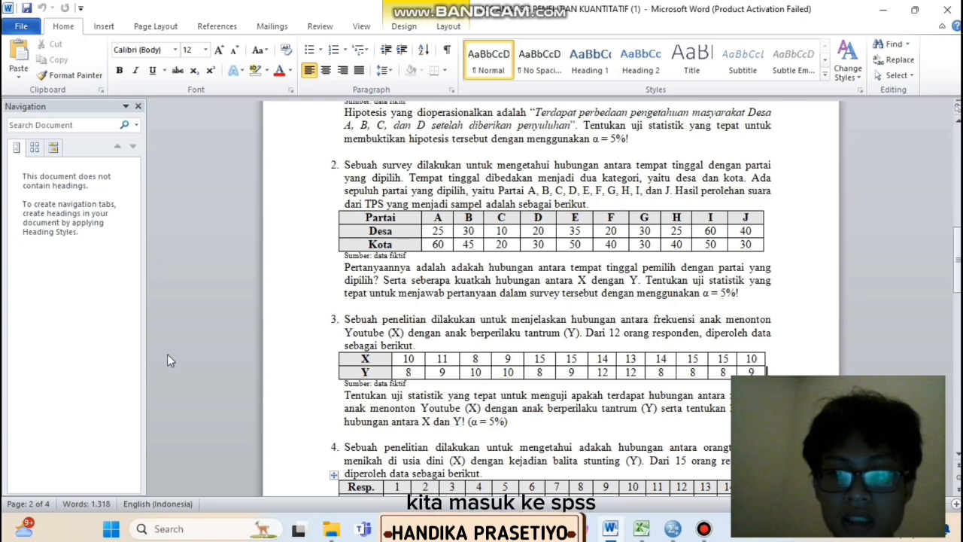
# Switch to SPSS and set up an Explore analysis with Frekuensi Anak and Prilaku Tantrum as the dependent variables.
pyautogui.click(669, 531)
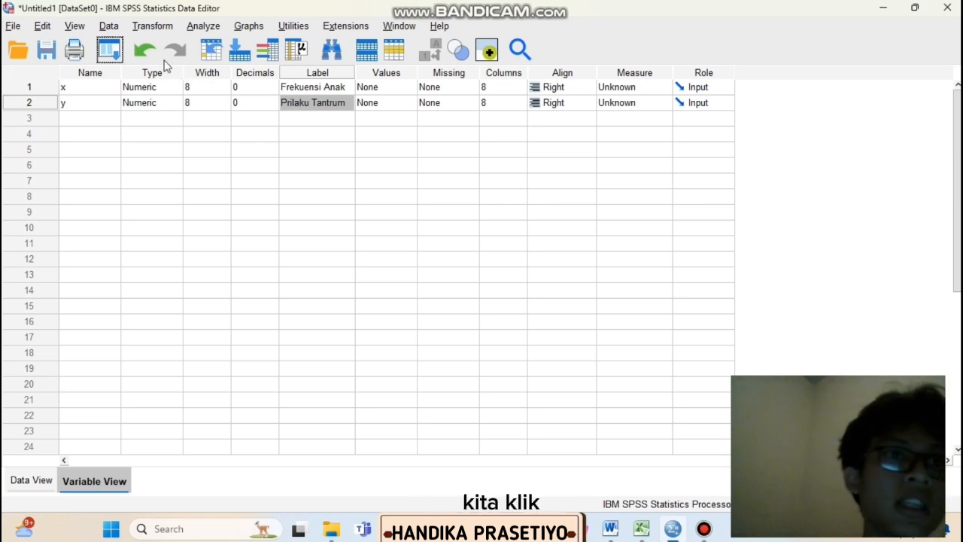
pyautogui.click(198, 27)
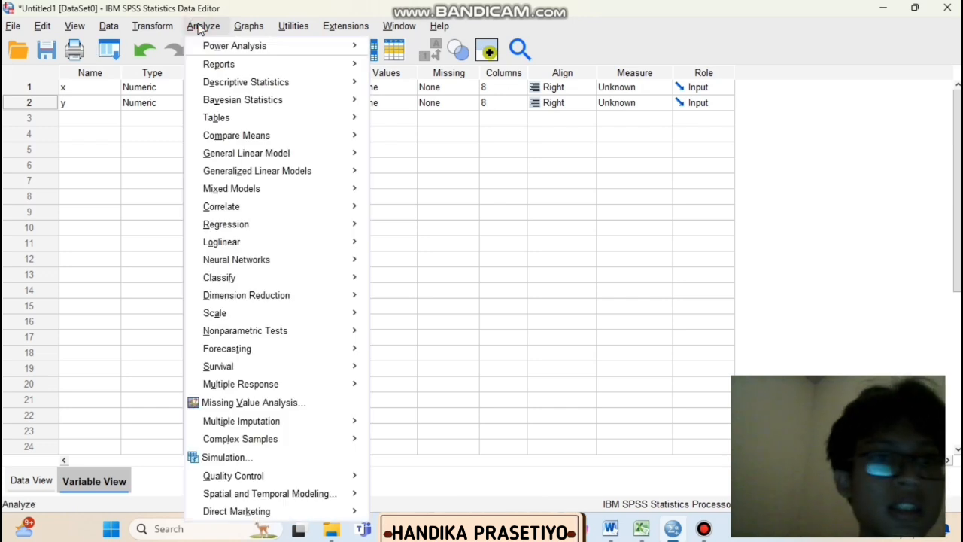
pyautogui.moveTo(241, 83)
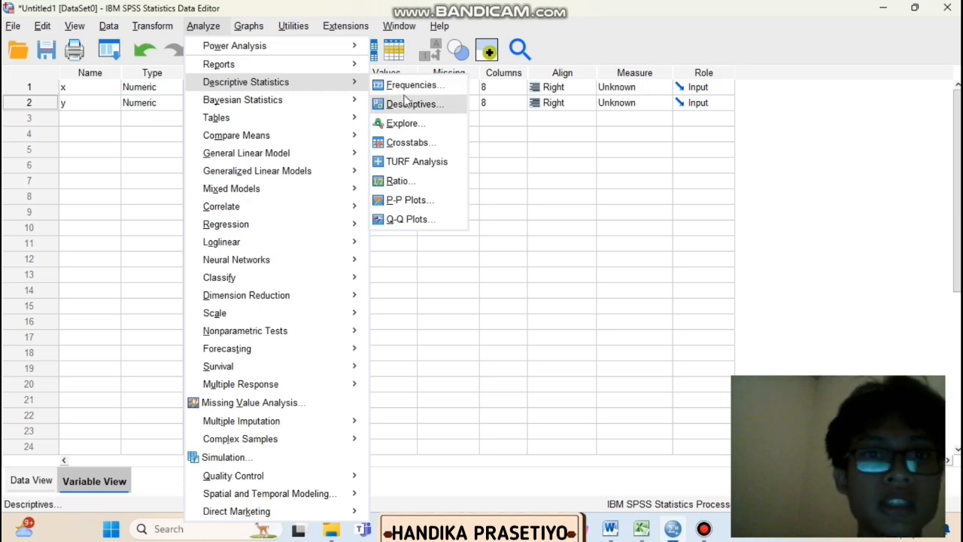
pyautogui.click(407, 122)
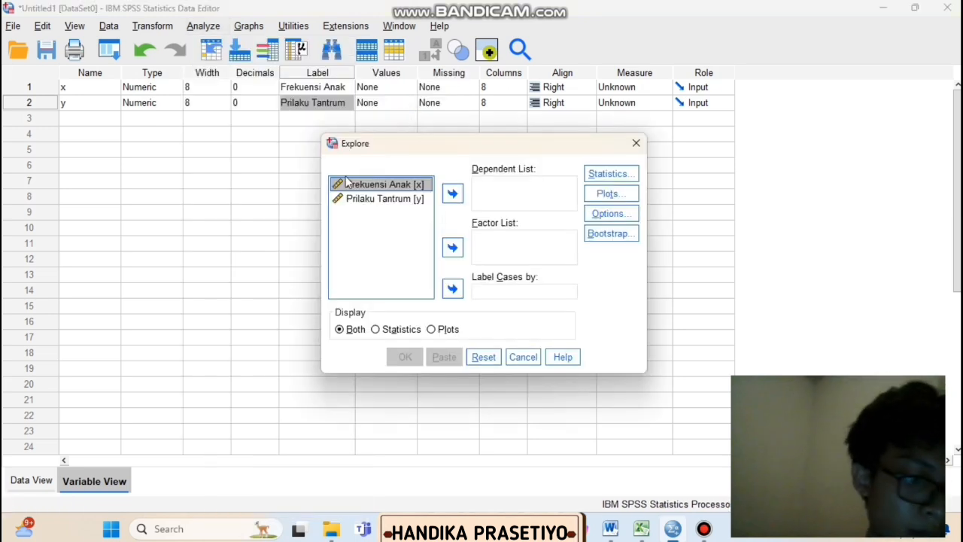
pyautogui.hotkey('ctrl', 'a')
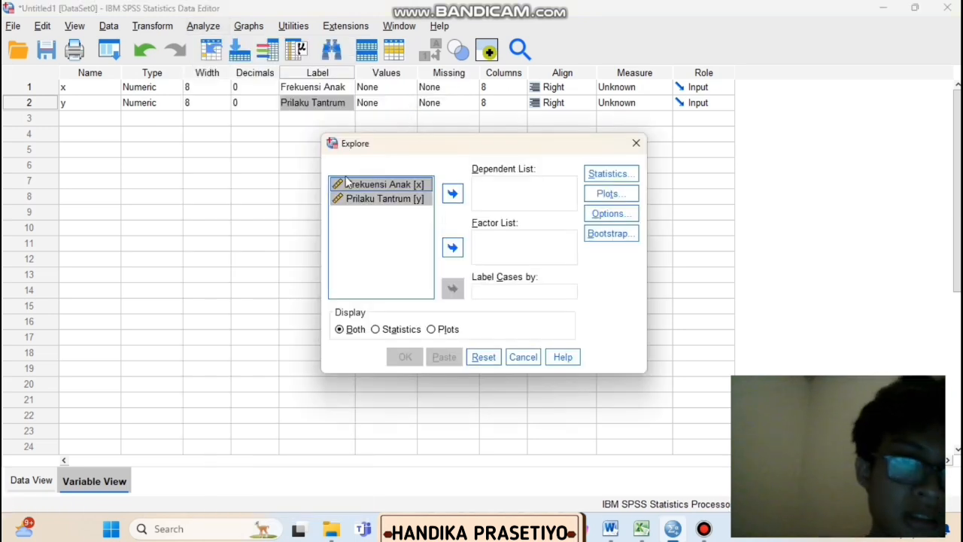
pyautogui.click(453, 194)
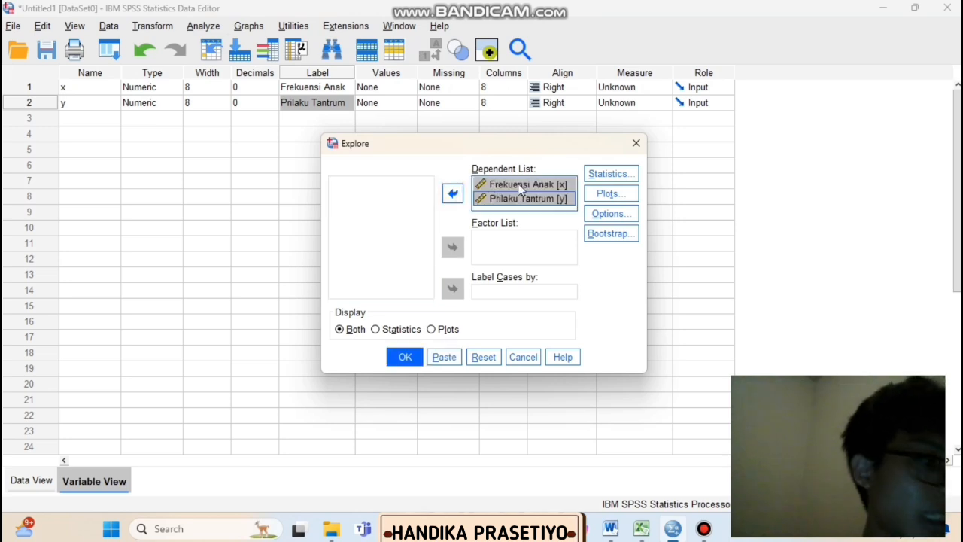
# Include normality plots with tests in the Explore analysis and run it.
pyautogui.click(592, 193)
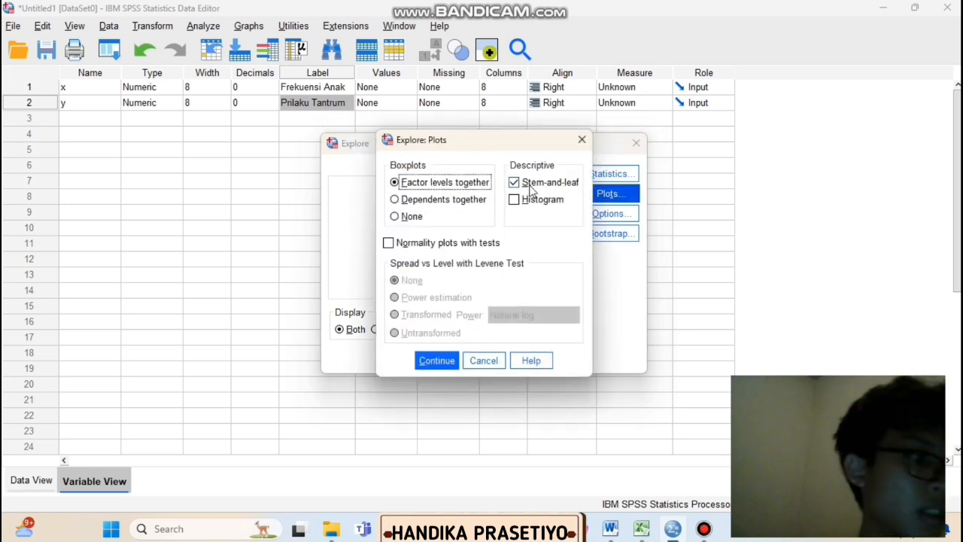
pyautogui.click(390, 242)
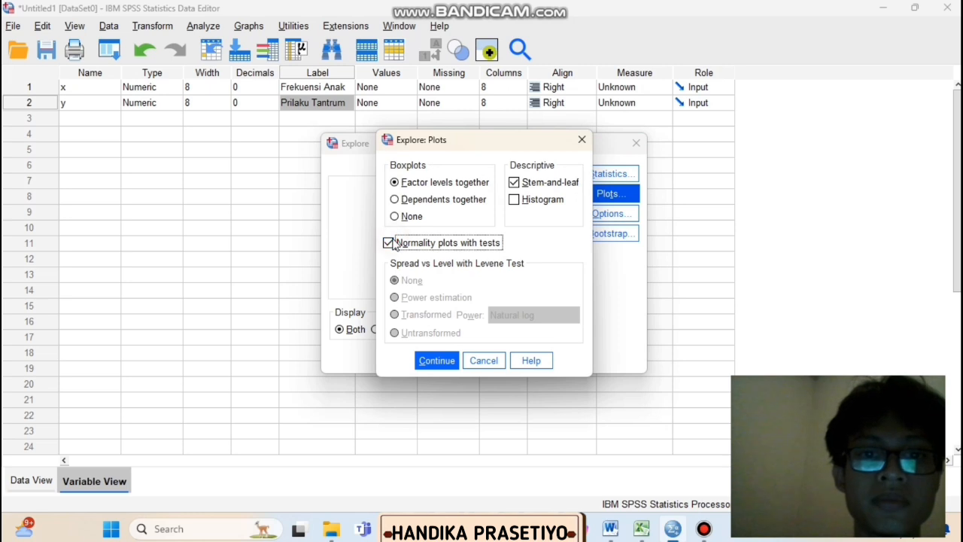
pyautogui.click(442, 360)
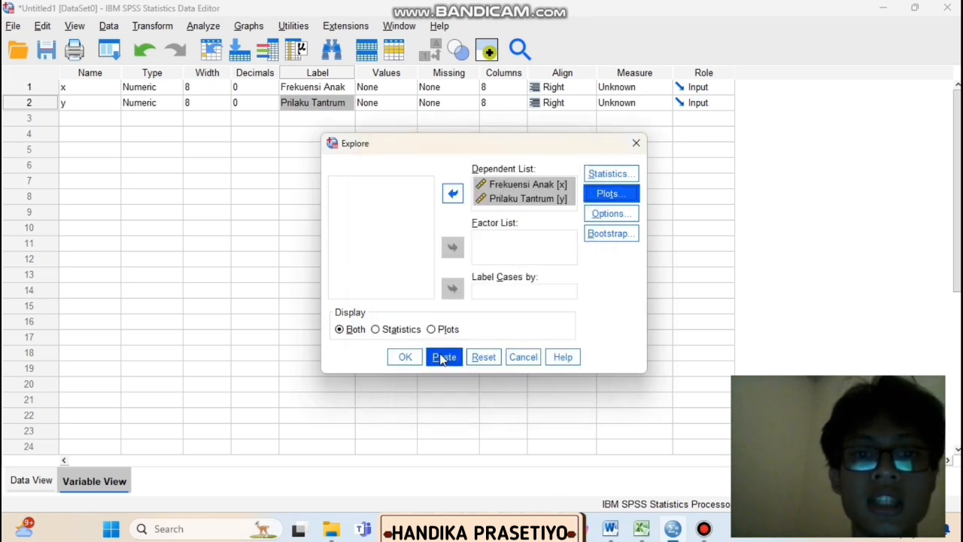
pyautogui.click(406, 358)
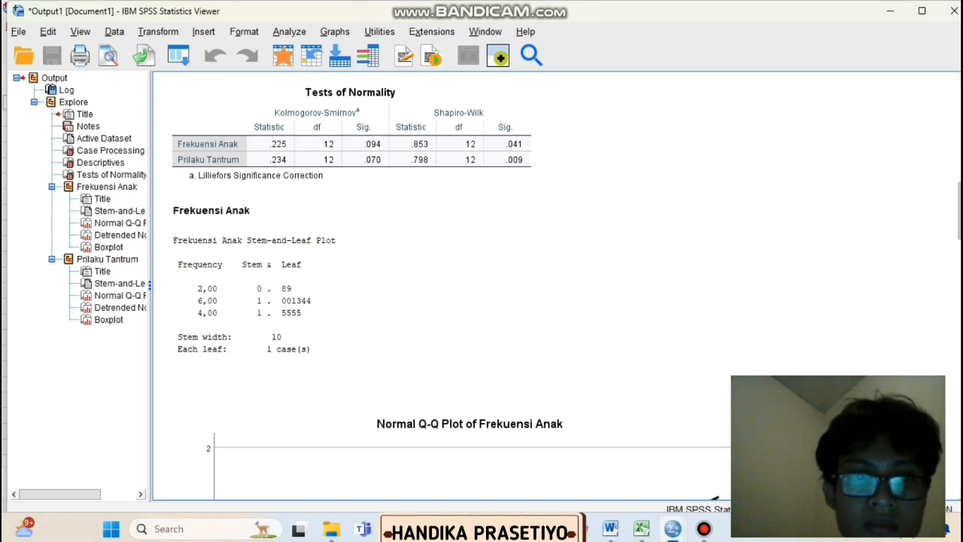
# Review the Tests of Normality table and close the Explore output without saving it.
pyautogui.scroll(3, 444, 293)
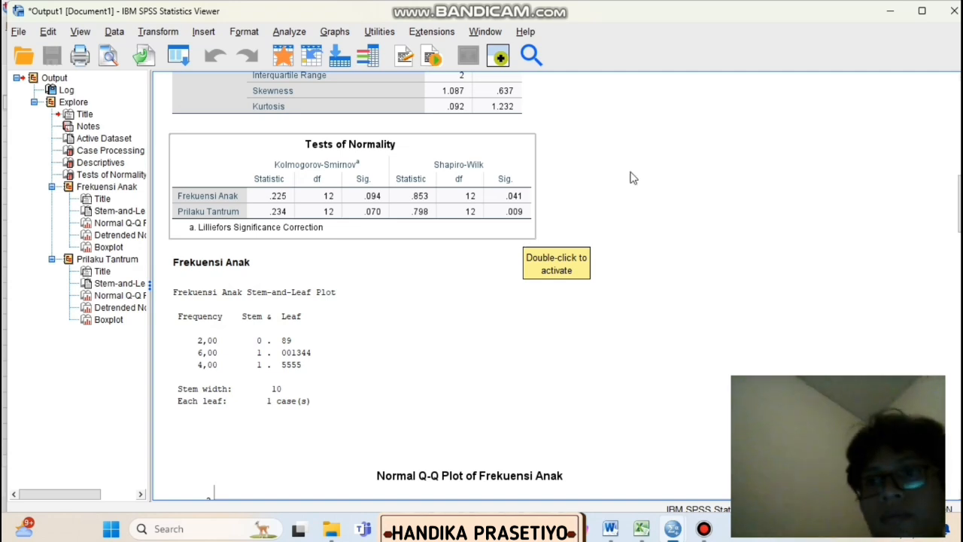
pyautogui.click(952, 11)
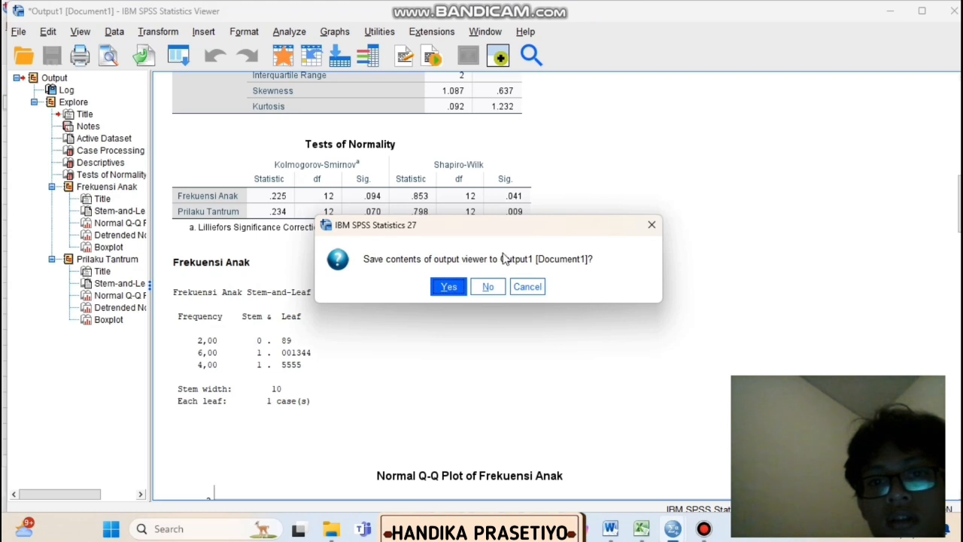
pyautogui.click(488, 287)
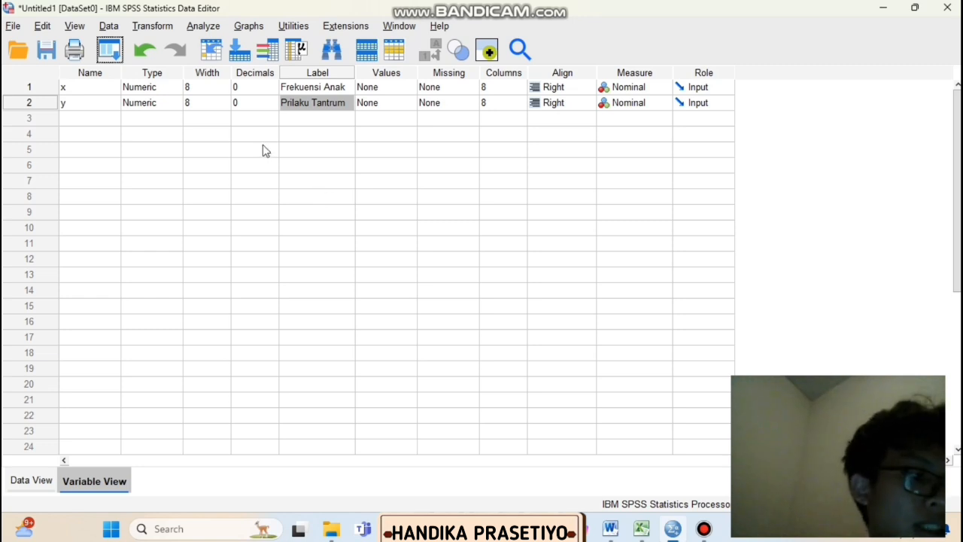
# Set up a bivariate correlation with Frekuensi Anak and Prilaku Tantrum as the variables.
pyautogui.click(201, 26)
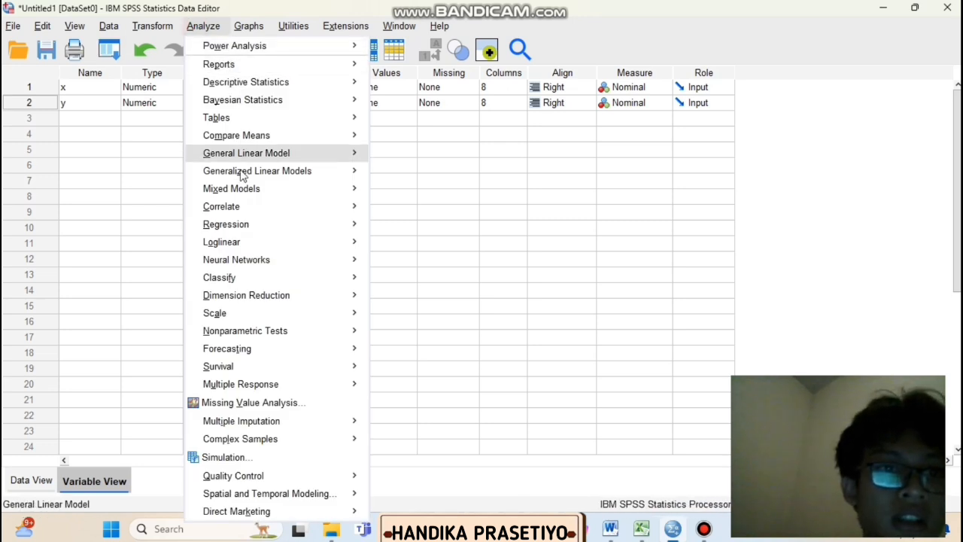
pyautogui.click(253, 208)
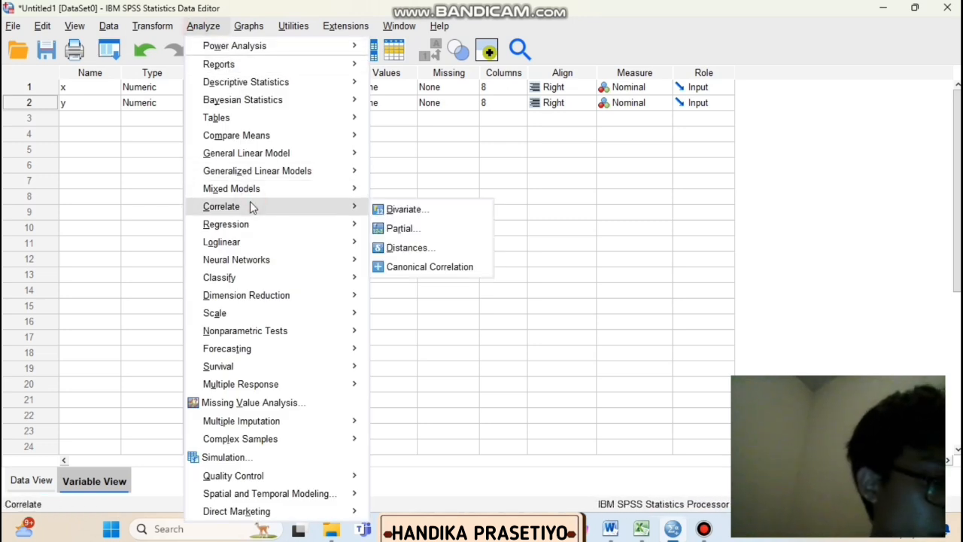
pyautogui.click(379, 211)
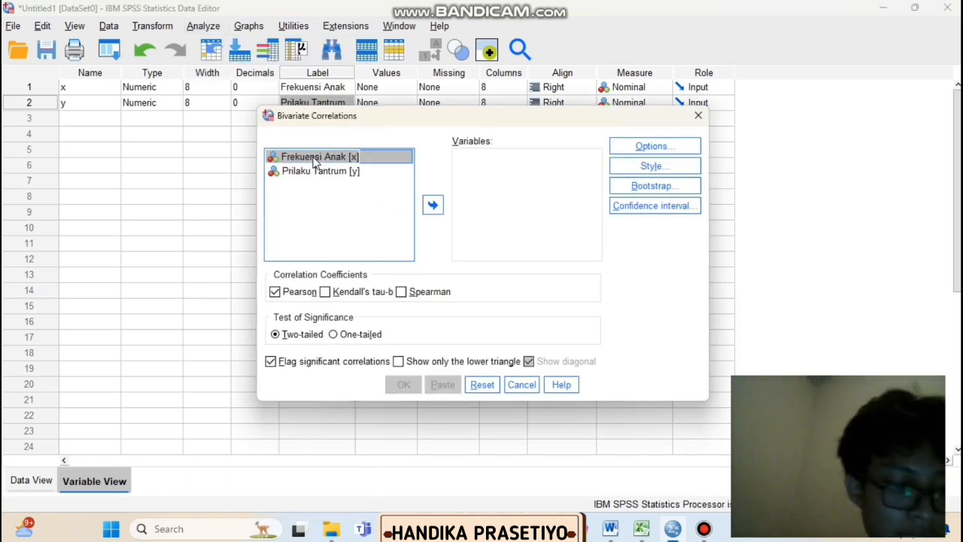
pyautogui.hotkey('ctrl', 'a')
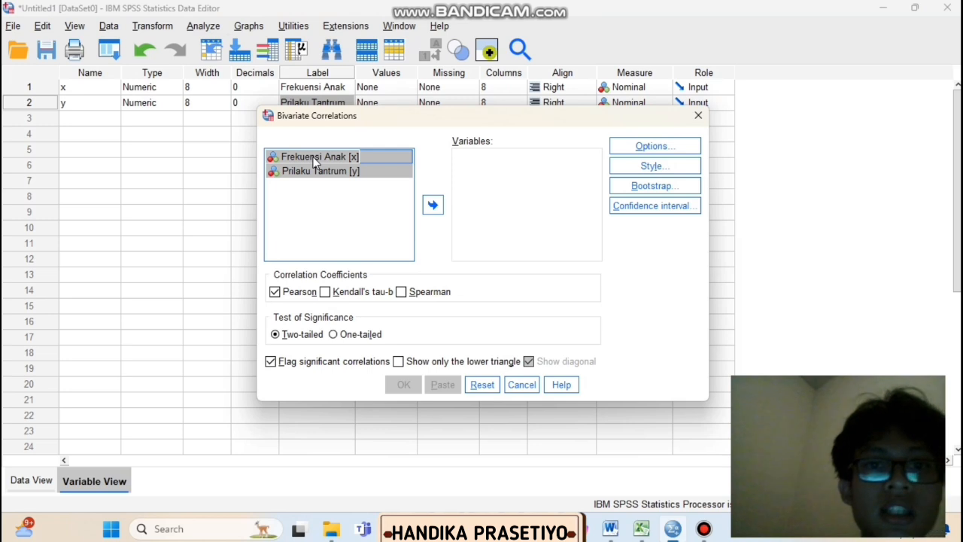
pyautogui.click(432, 204)
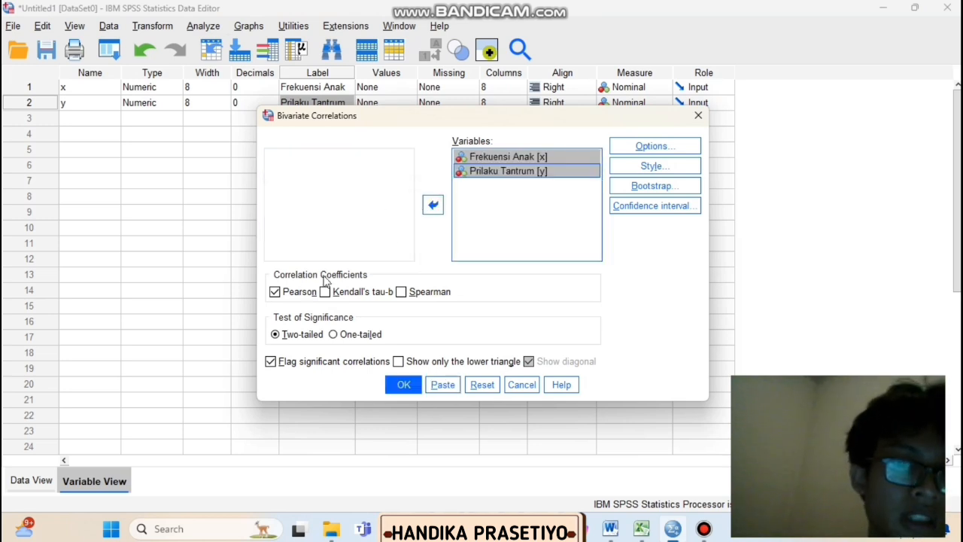
# Replace the Pearson coefficient with Spearman, run the correlation and examine the Correlations table.
pyautogui.click(274, 293)
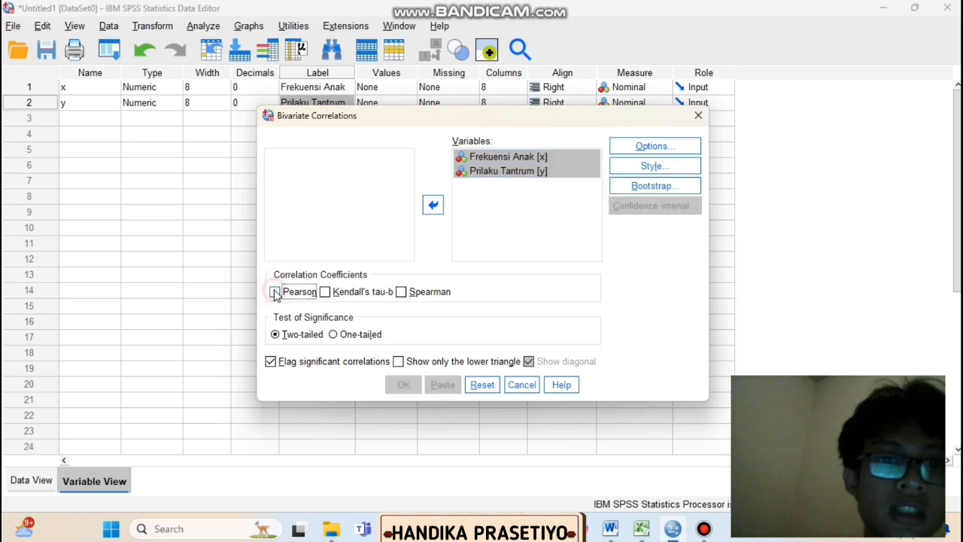
pyautogui.click(409, 295)
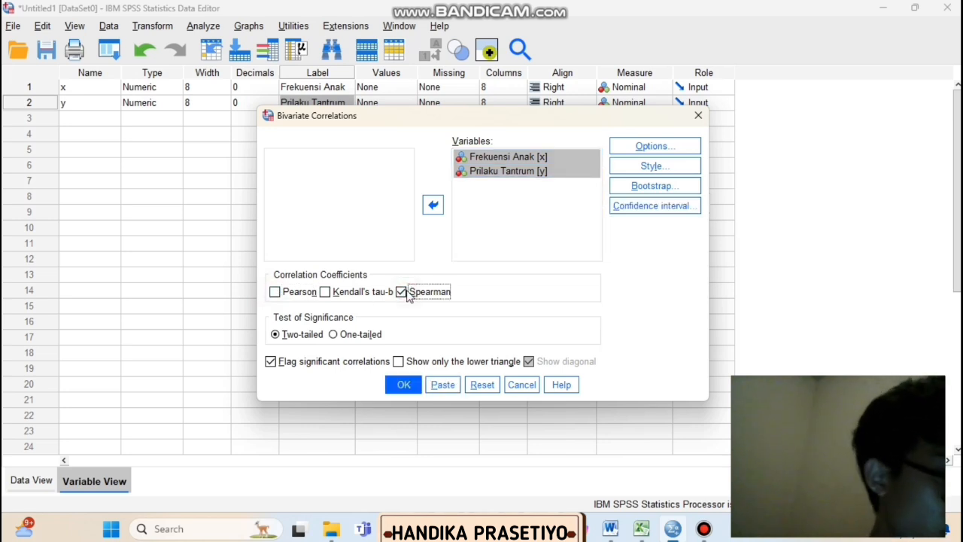
pyautogui.click(404, 386)
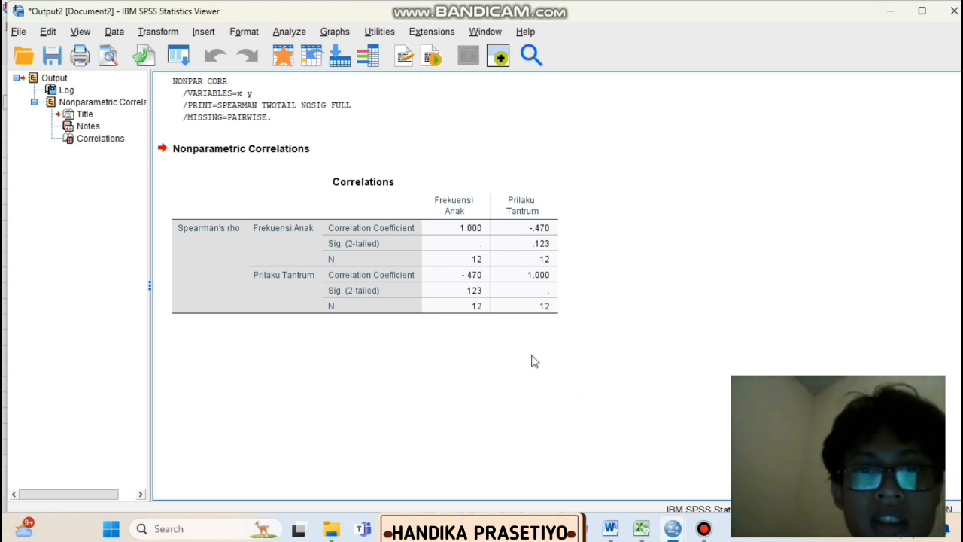
pyautogui.click(445, 238)
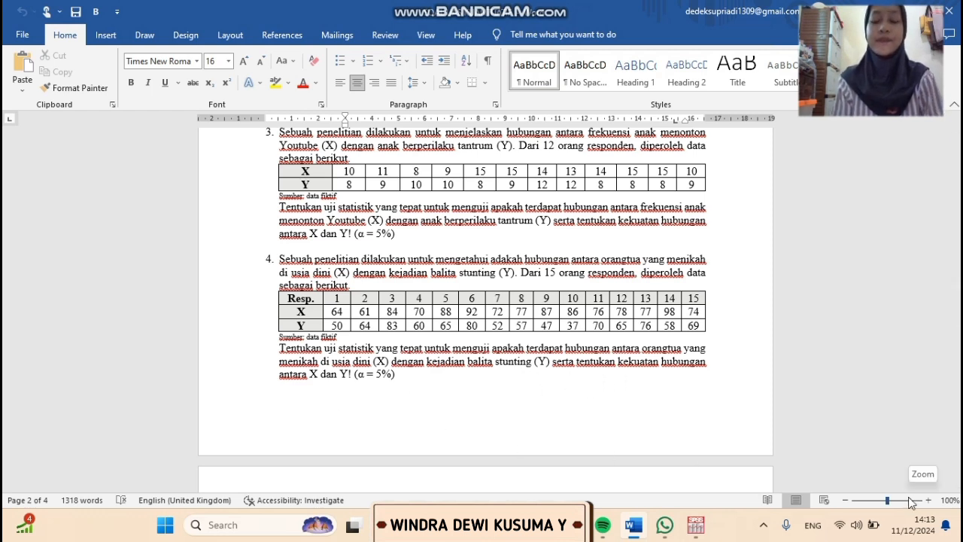
# Switch from the Word document to the empty SPSS Data Editor and define two variables named x and y.
pyautogui.click(696, 526)
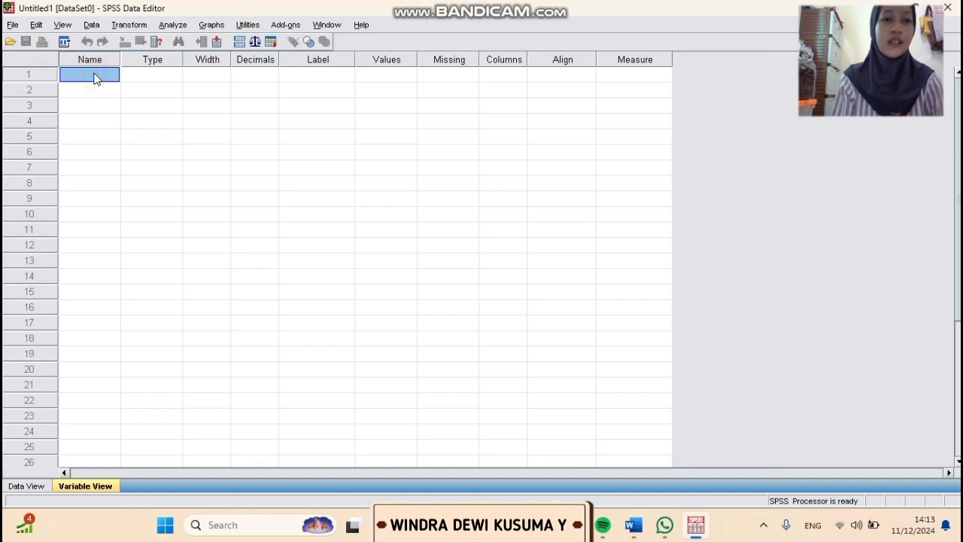
pyautogui.write('x')
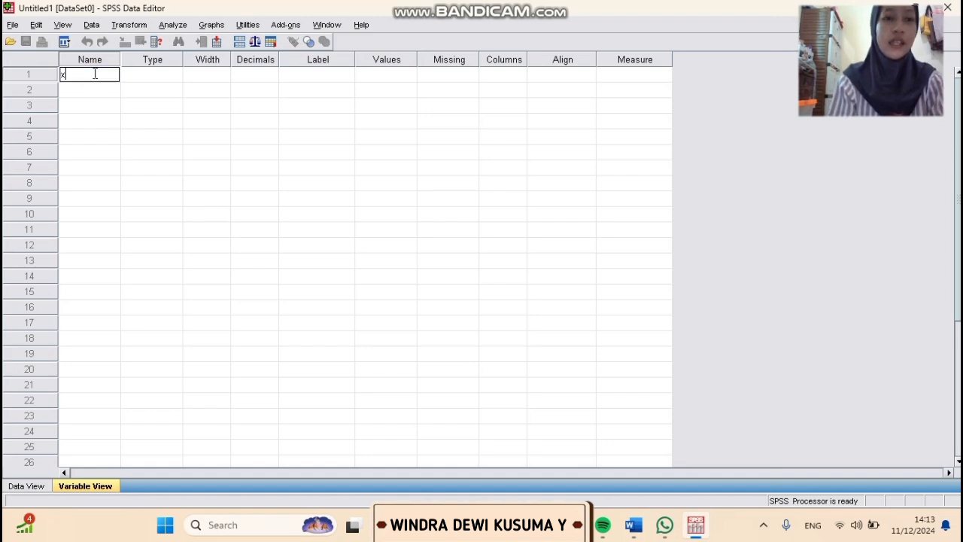
pyautogui.click(87, 92)
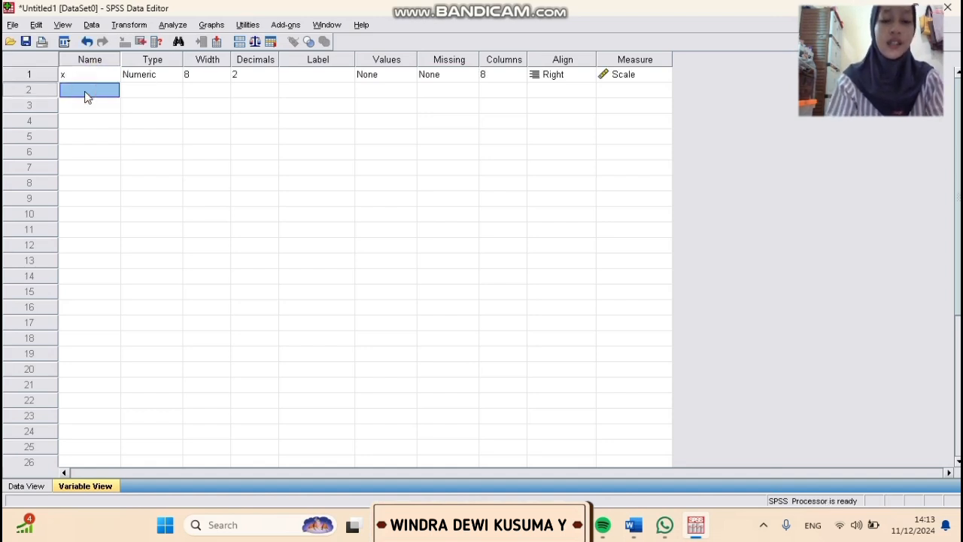
pyautogui.write('y')
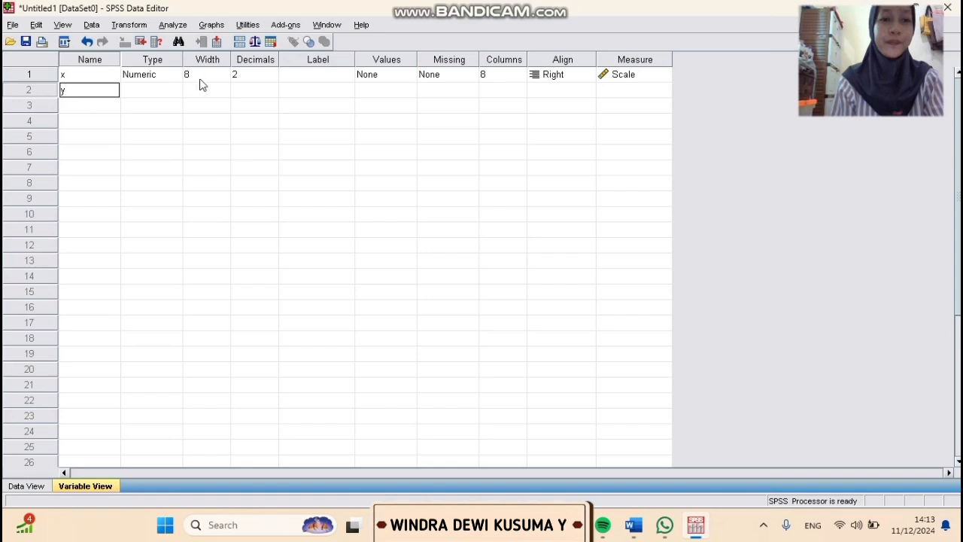
# Set the decimals of variables x and y to 0.
pyautogui.click(264, 77)
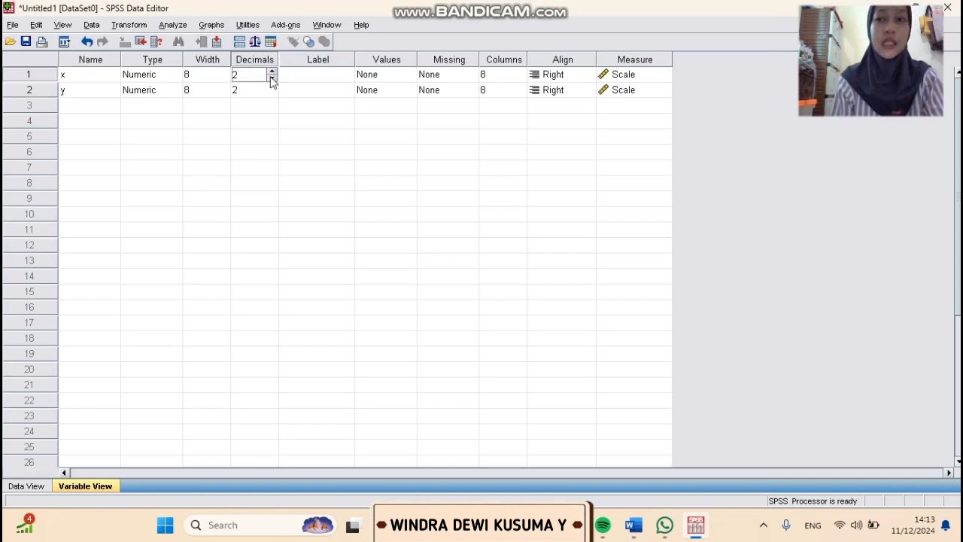
pyautogui.click(272, 79)
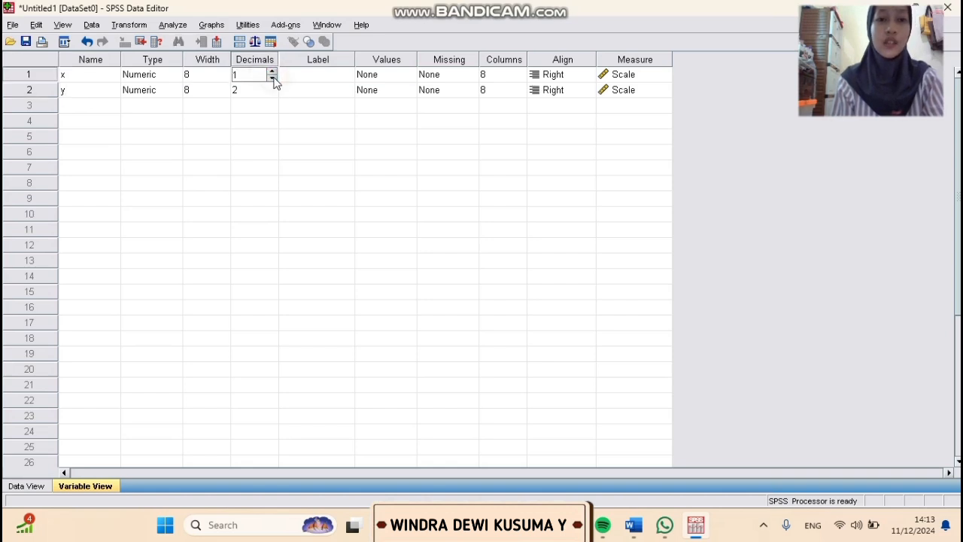
pyautogui.click(272, 79)
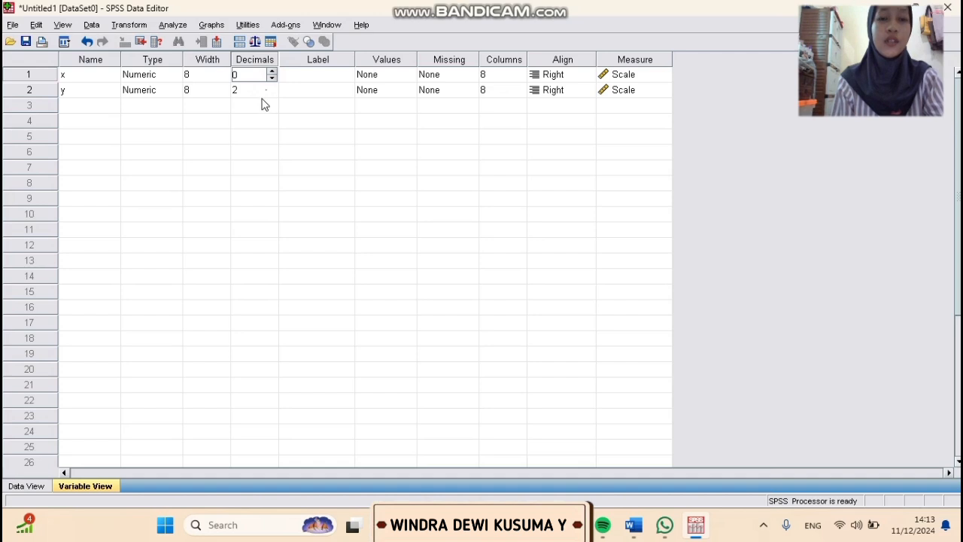
pyautogui.click(263, 105)
pyautogui.click(265, 90)
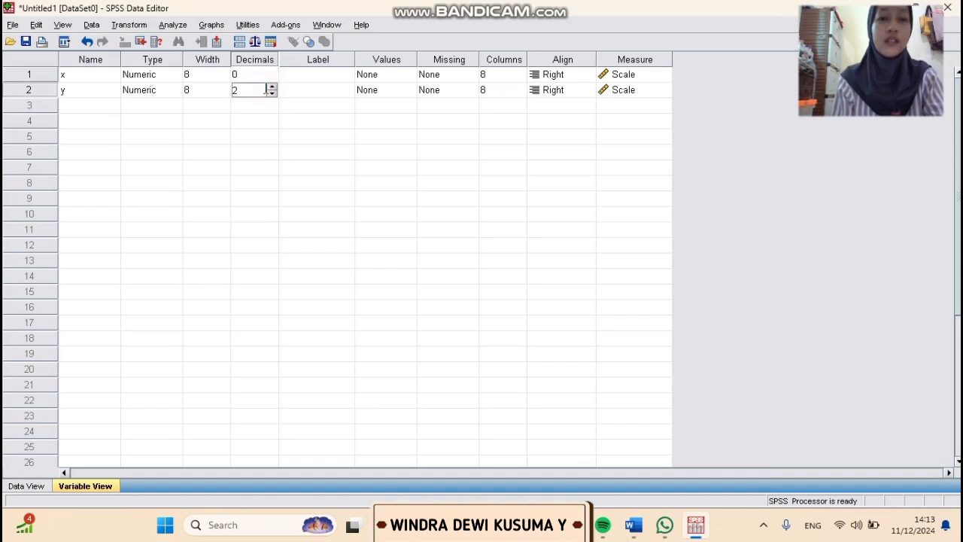
pyautogui.click(271, 94)
pyautogui.click(272, 94)
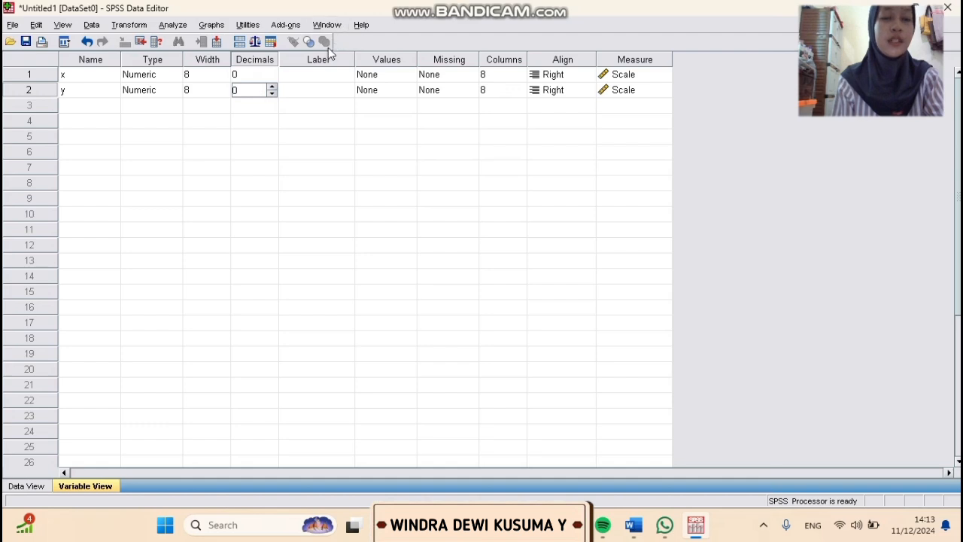
# Label the variable x as "menikah usia dini".
pyautogui.click(304, 75)
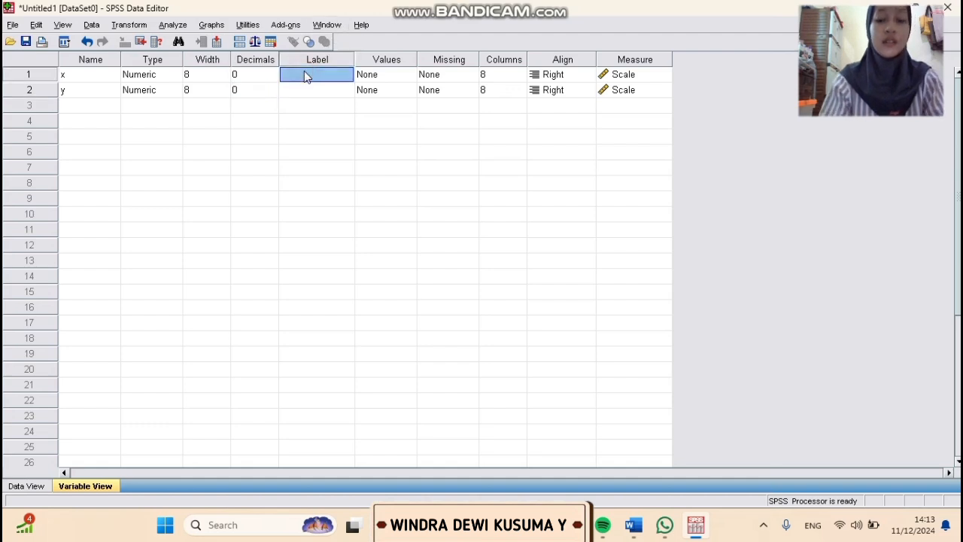
pyautogui.write('menikah')
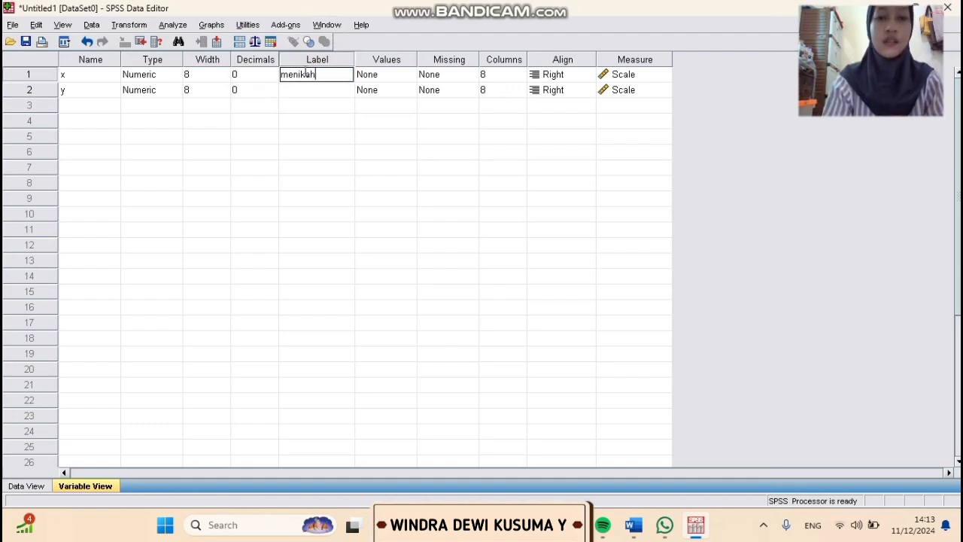
pyautogui.write(' usia dini')
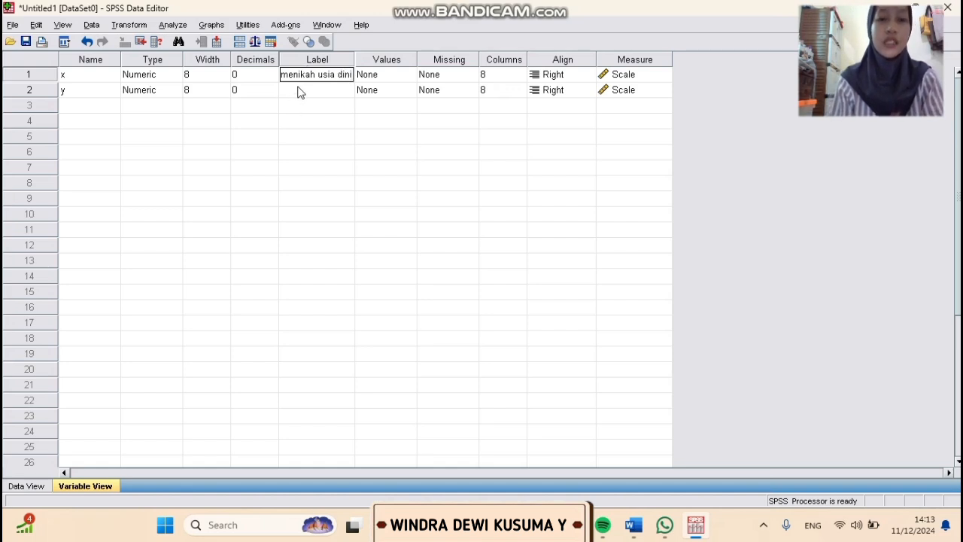
pyautogui.click(299, 91)
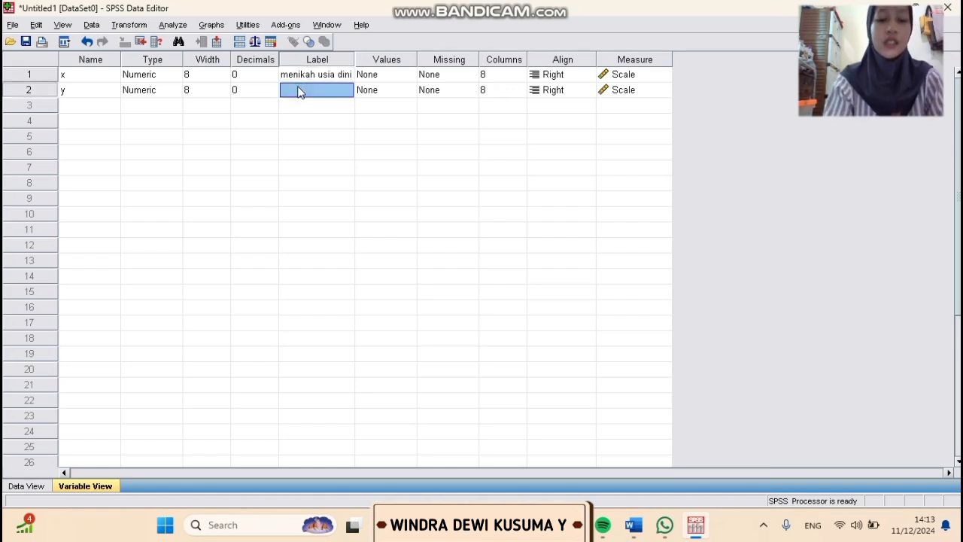
# Label the variable y as "balita stunting".
pyautogui.write('bal')
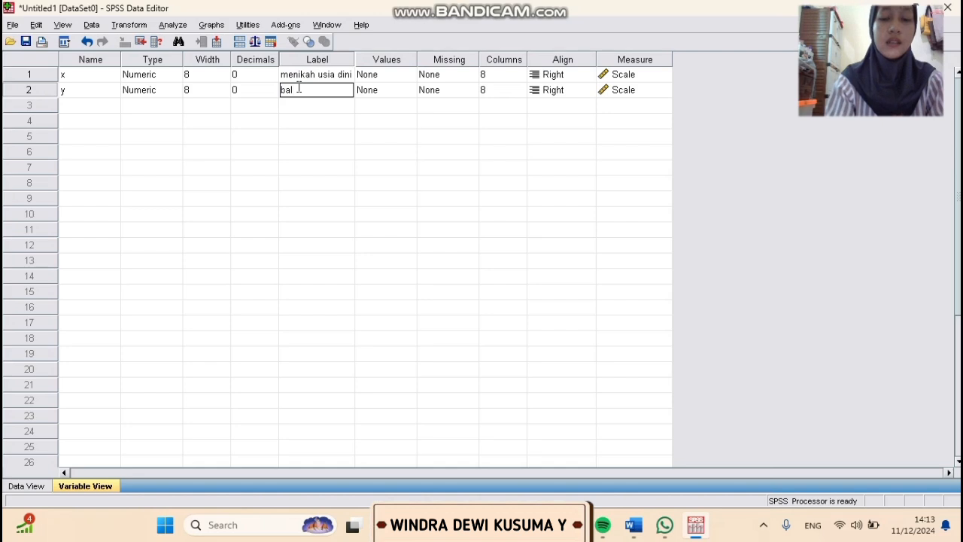
pyautogui.write('i')
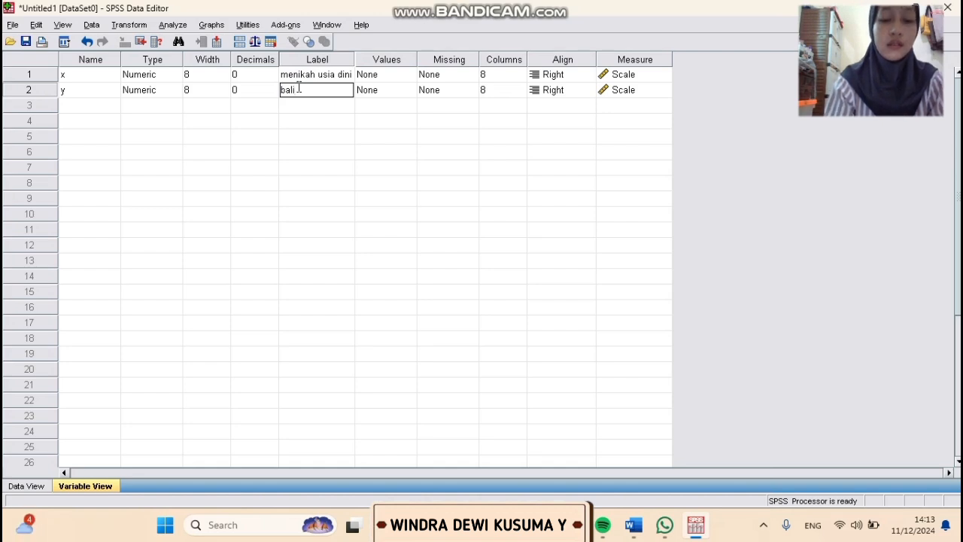
pyautogui.write('ta ')
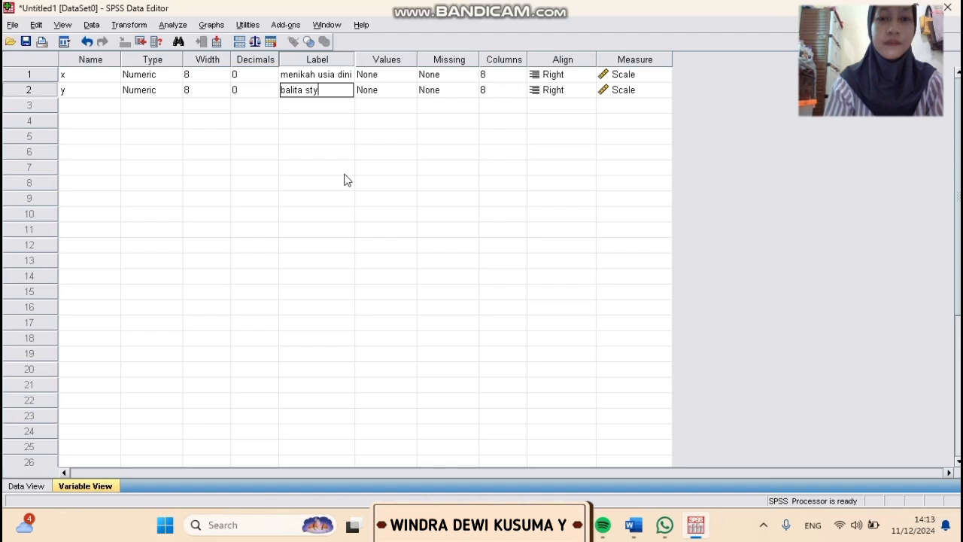
pyautogui.write('stunting')
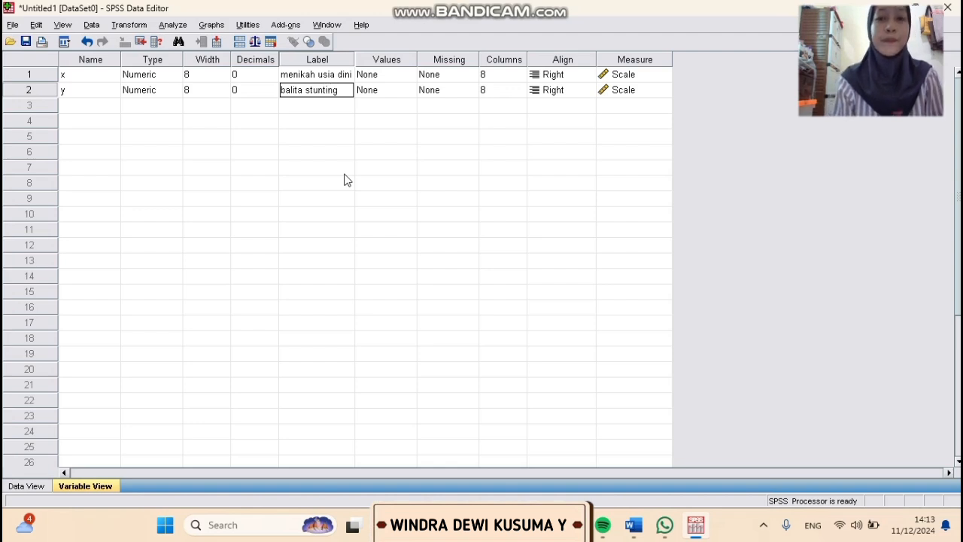
# Switch to the Excel workbook and copy the x and y values in cells A2:B16.
pyautogui.click(18, 488)
pyautogui.moveTo(612, 538)
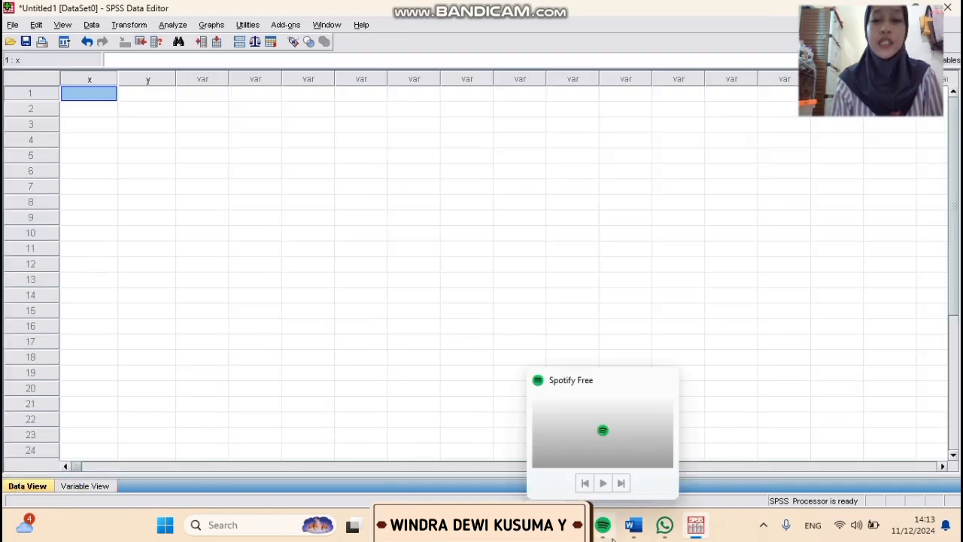
pyautogui.click(631, 525)
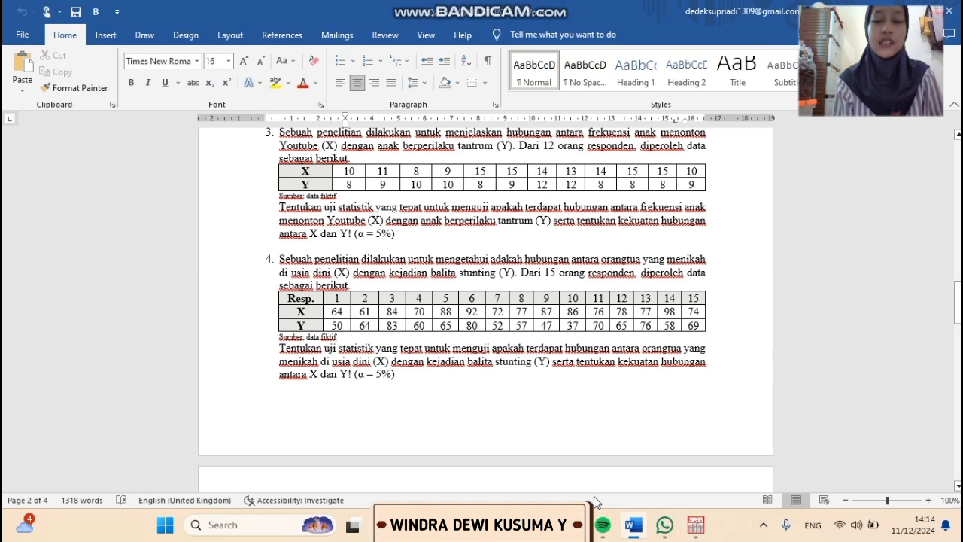
pyautogui.click(541, 525)
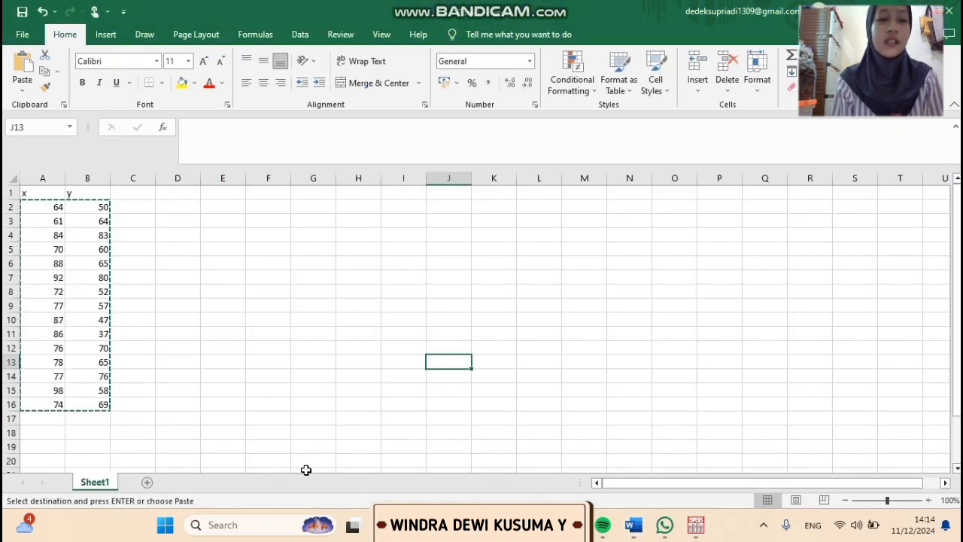
pyautogui.moveTo(113, 408); pyautogui.dragTo(38, 311)
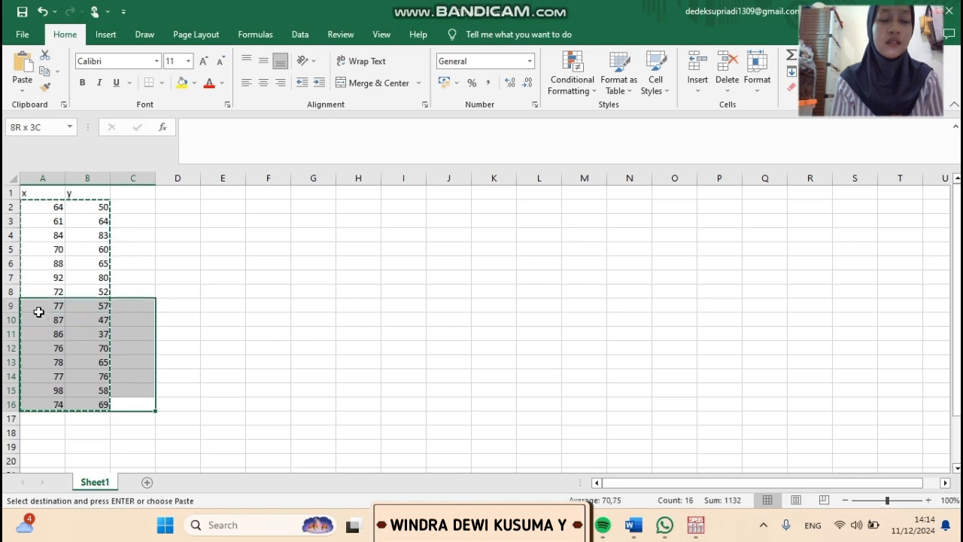
pyautogui.moveTo(36, 273); pyautogui.dragTo(38, 203)
pyautogui.click(212, 335)
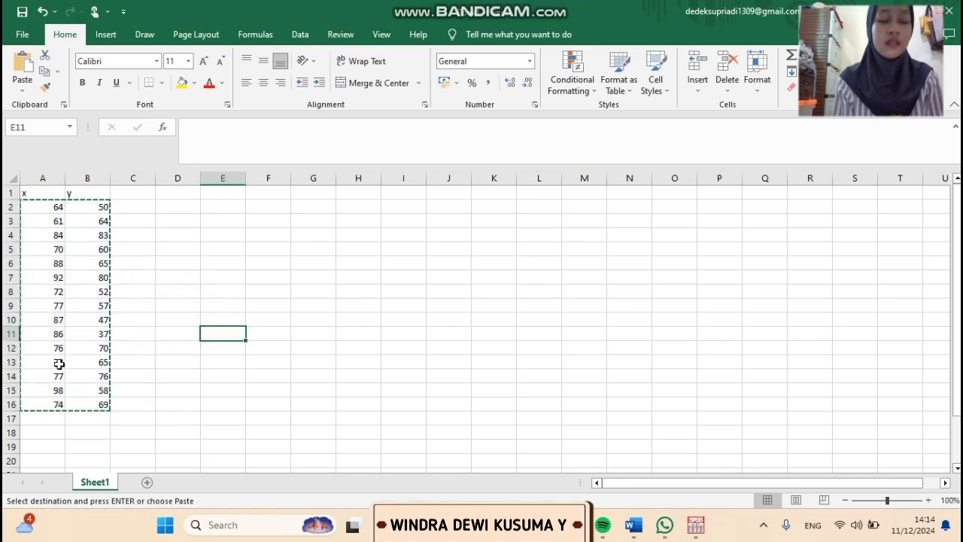
pyautogui.moveTo(108, 409); pyautogui.dragTo(63, 200)
pyautogui.hotkey('ctrl', 'c')
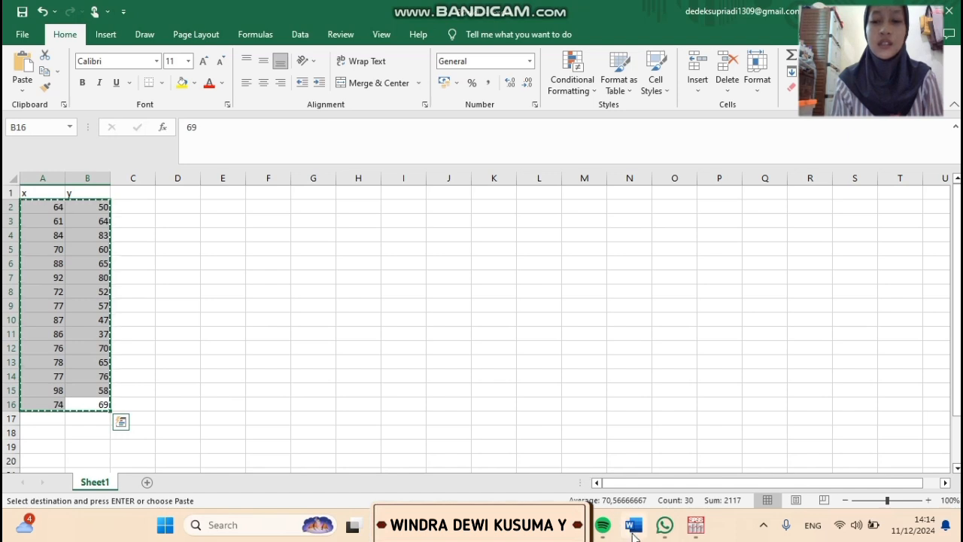
# Switch back to the SPSS Data Editor, paste the copied values into columns x and y from row 1, and return to the variable definitions.
pyautogui.click(694, 527)
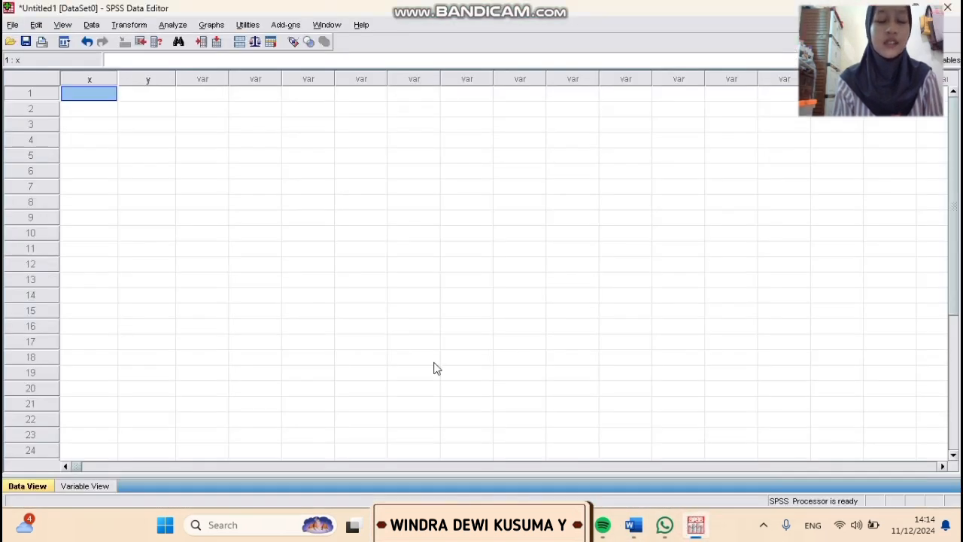
pyautogui.rightClick(101, 101)
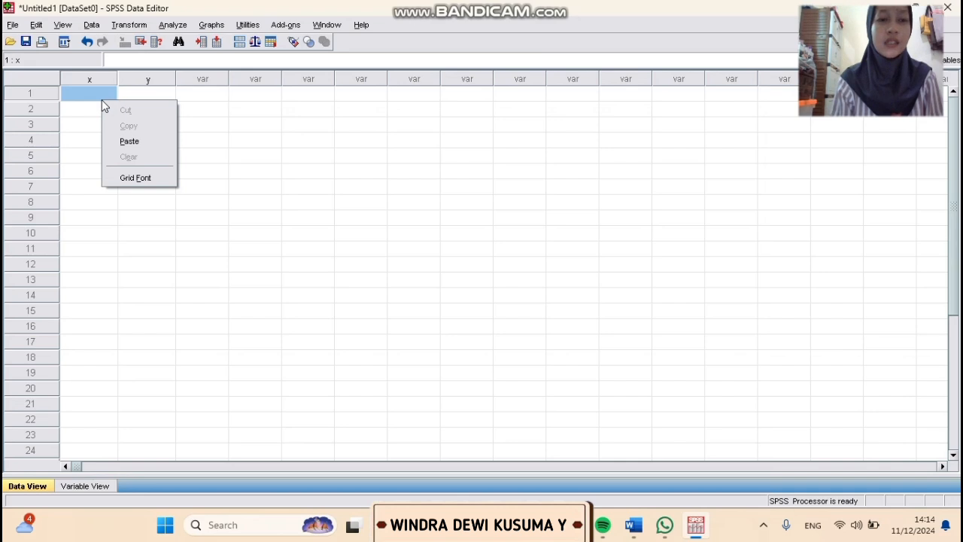
pyautogui.click(120, 142)
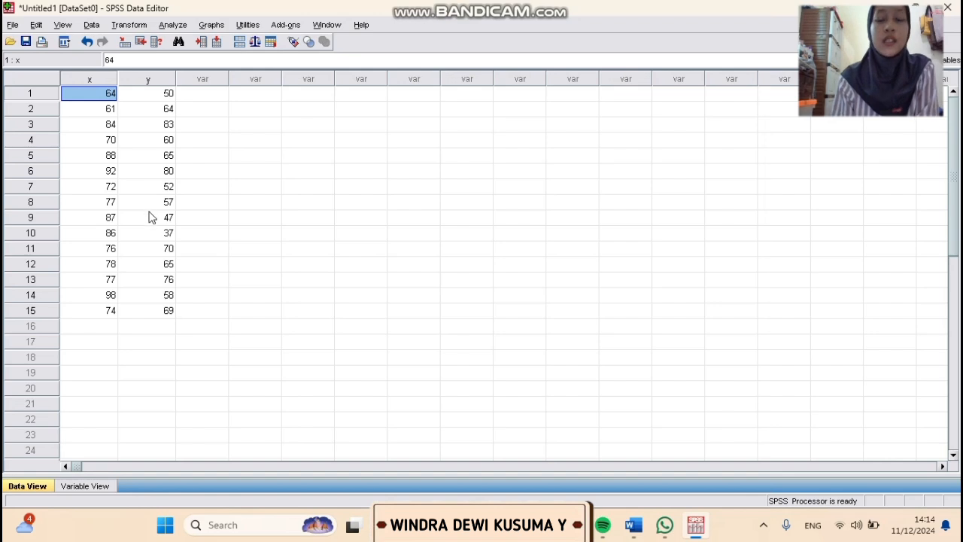
pyautogui.click(80, 487)
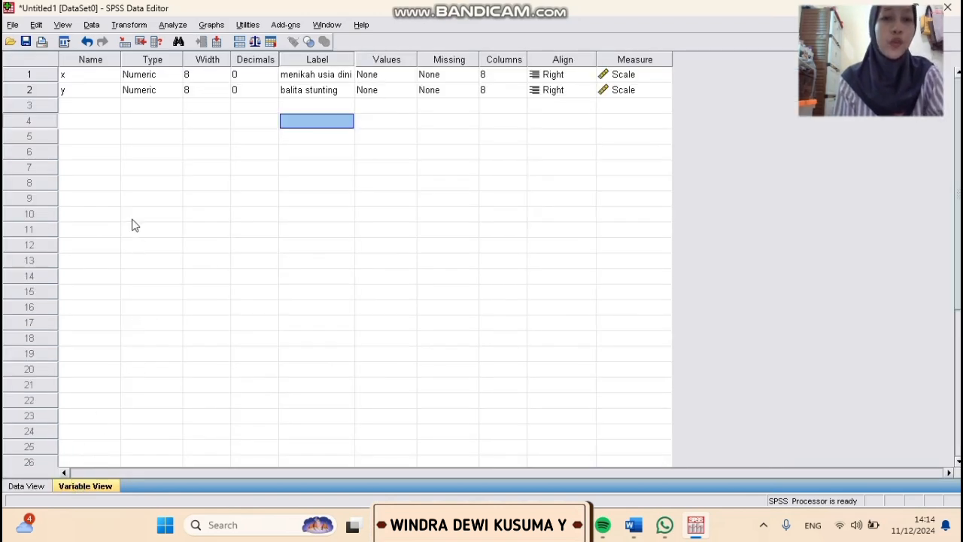
# Set up an Explore analysis with menikah usia dini [x] as the dependent variable and balita stunting [y] as the factor.
pyautogui.click(173, 25)
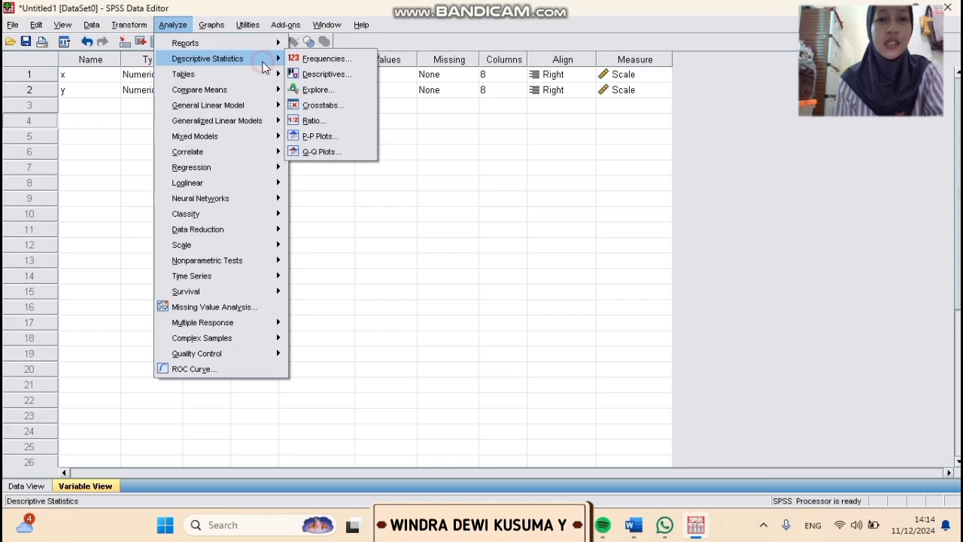
pyautogui.moveTo(273, 90)
pyautogui.moveTo(281, 60)
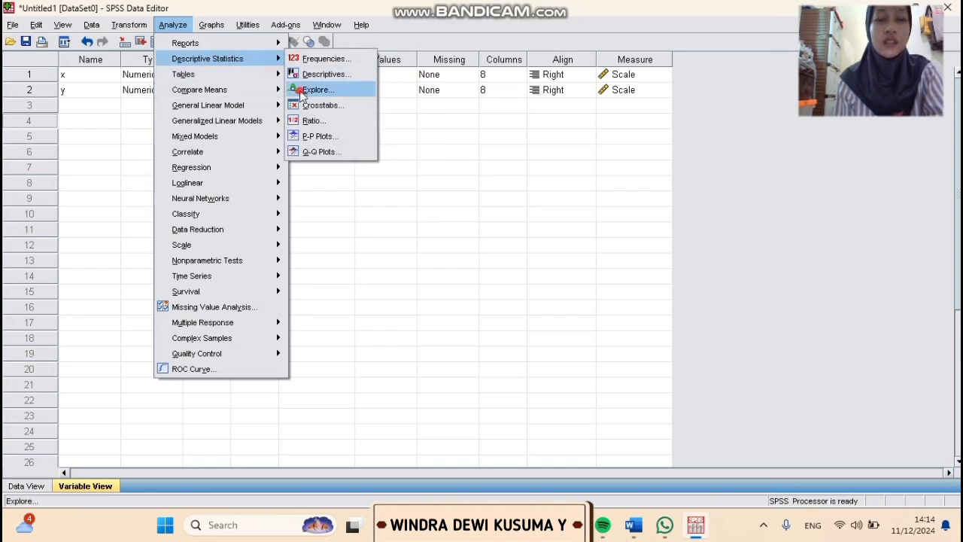
pyautogui.click(301, 90)
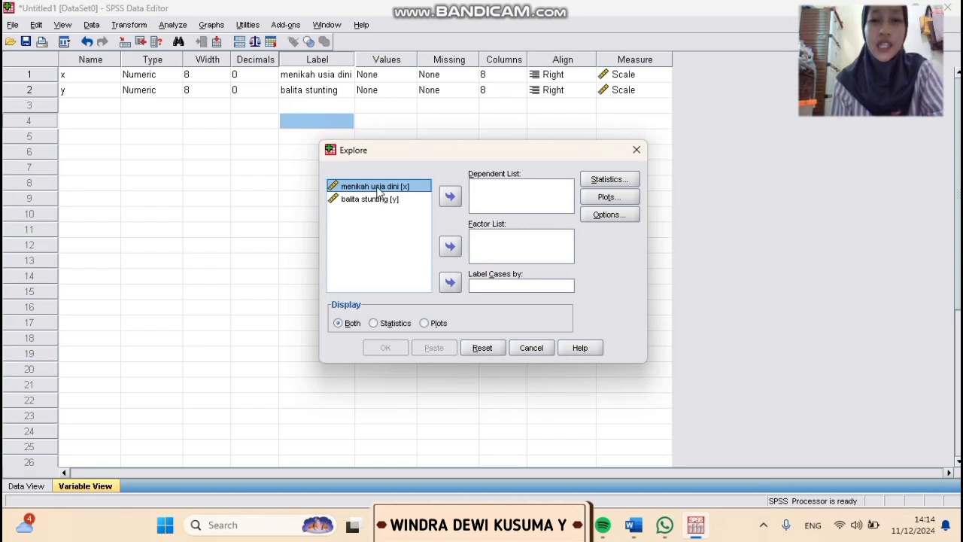
pyautogui.click(450, 198)
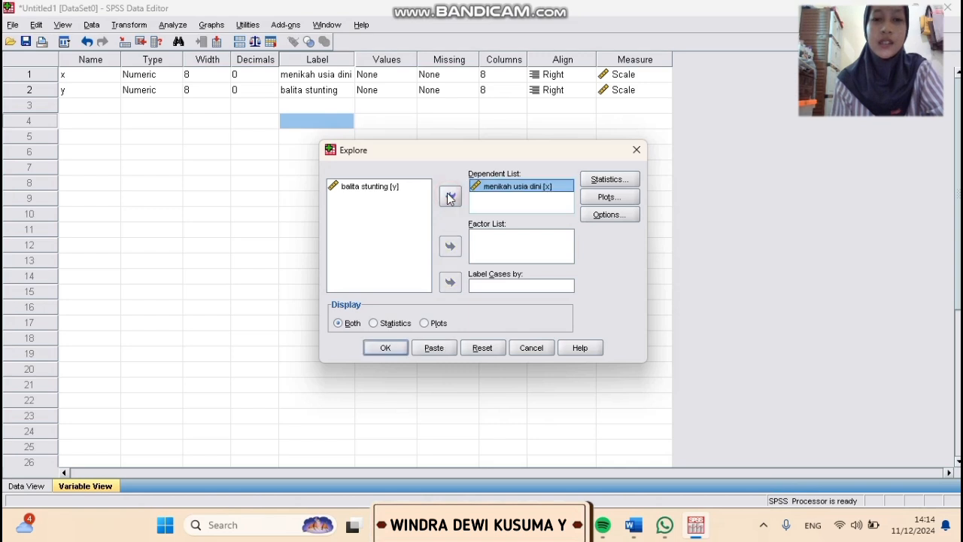
pyautogui.click(375, 192)
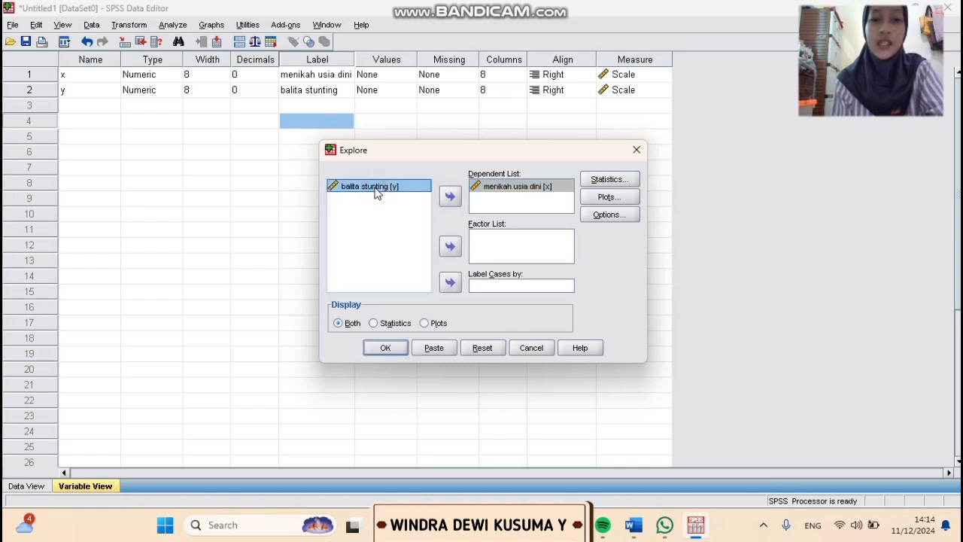
pyautogui.click(449, 247)
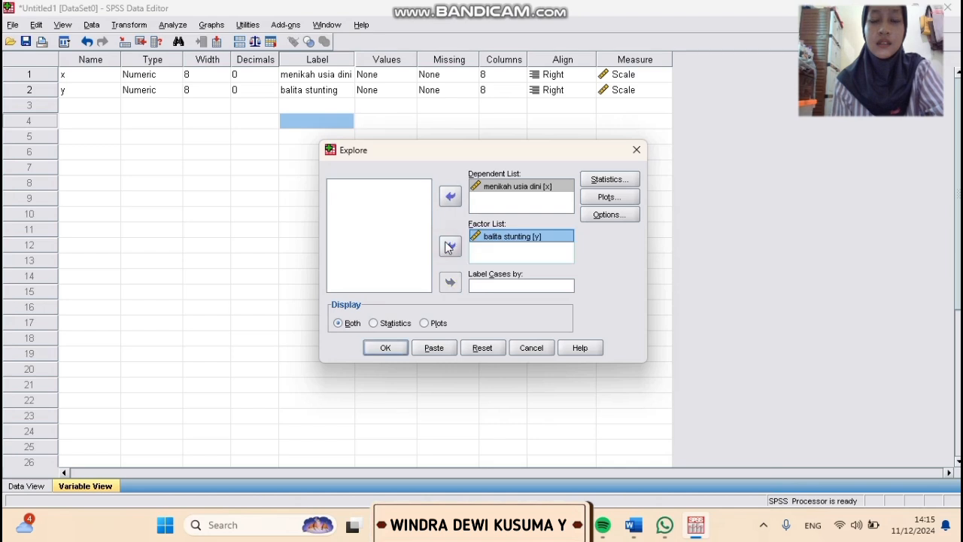
# Include normality plots with tests in the Explore analysis and run it.
pyautogui.click(607, 198)
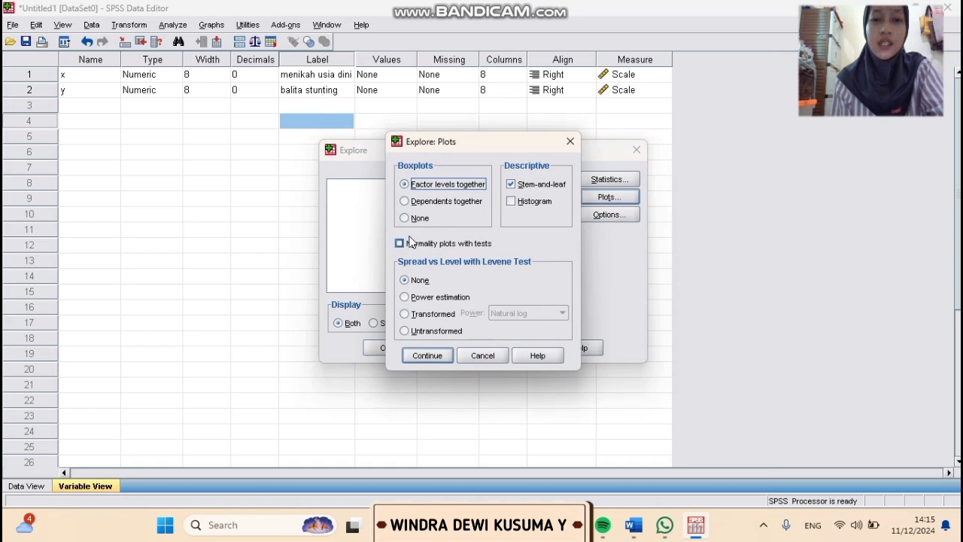
pyautogui.click(406, 244)
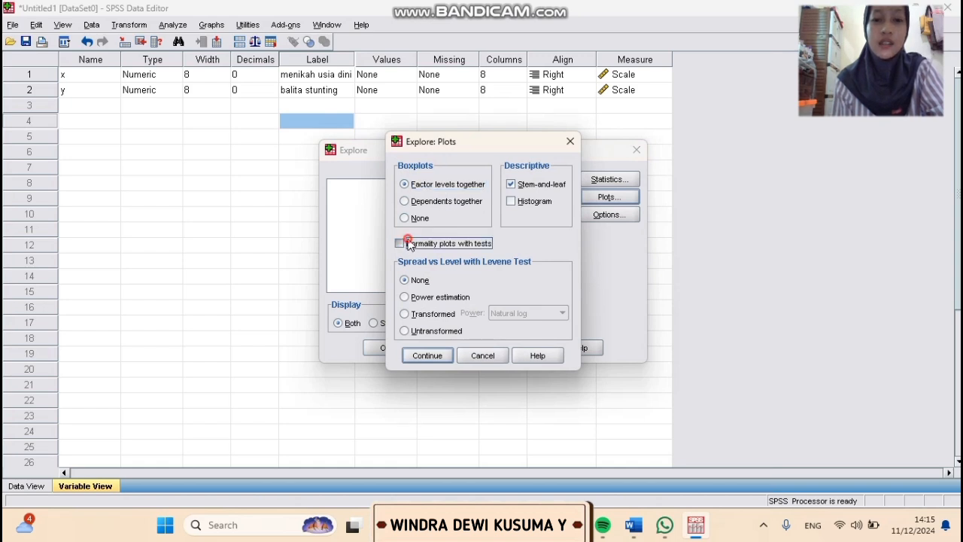
pyautogui.click(426, 356)
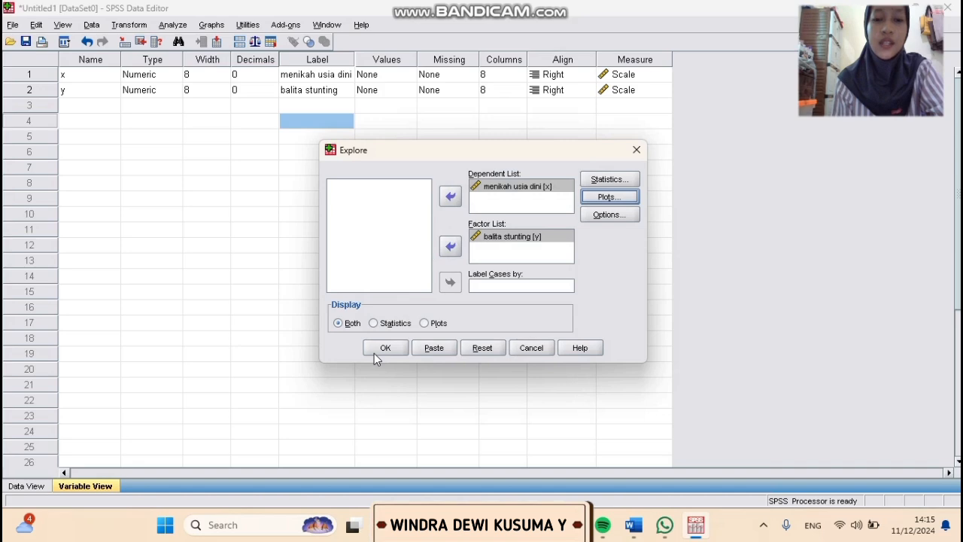
pyautogui.click(374, 353)
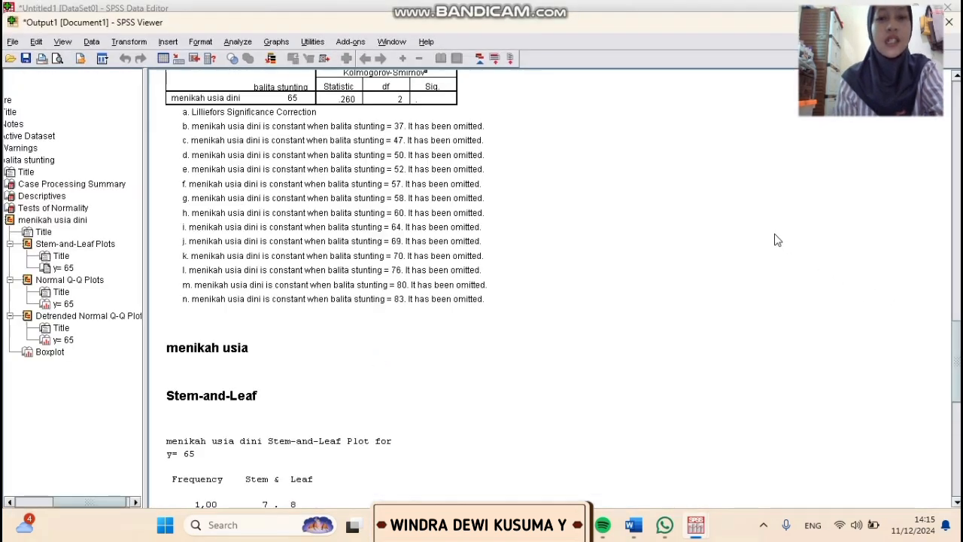
# Examine the Descriptives and Tests of Normality tables in the output, and close the output without saving it.
pyautogui.click(957, 320)
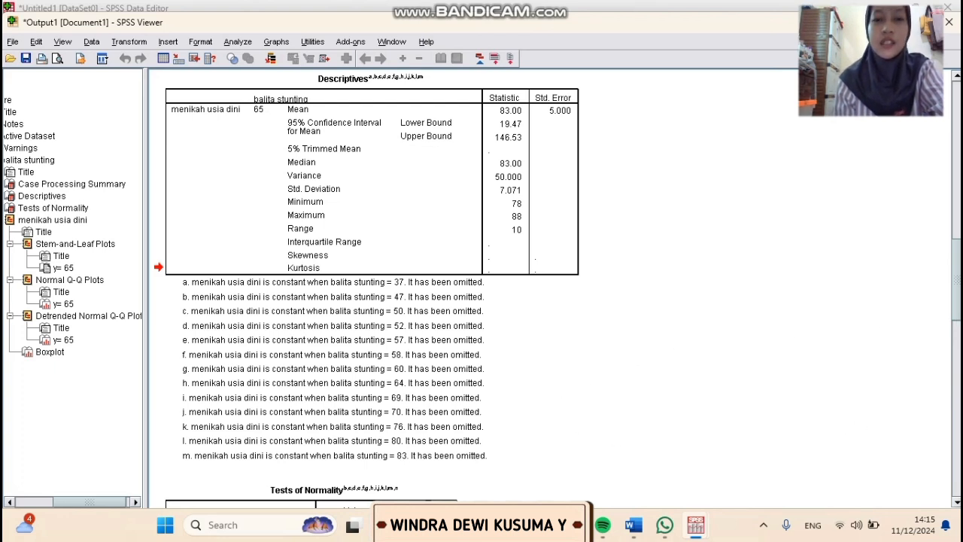
pyautogui.click(954, 343)
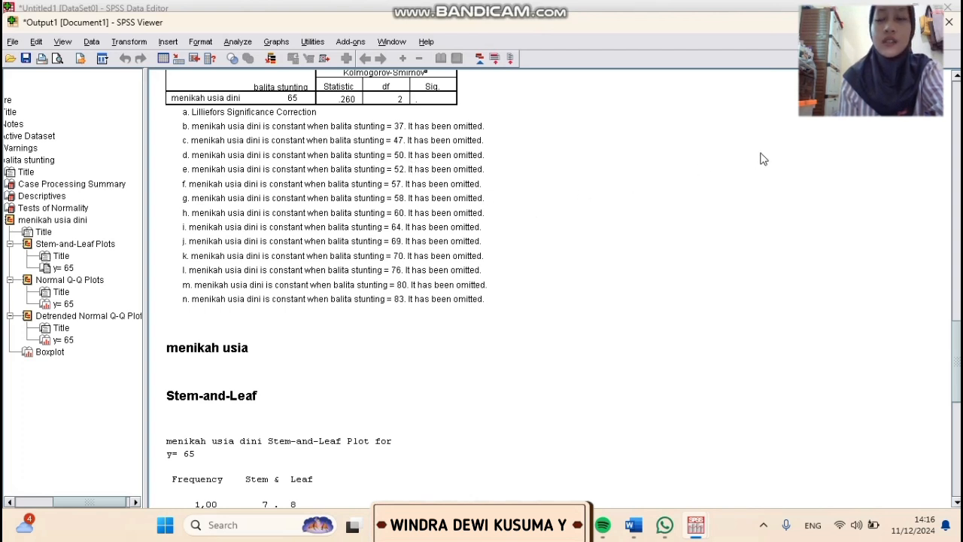
pyautogui.click(952, 24)
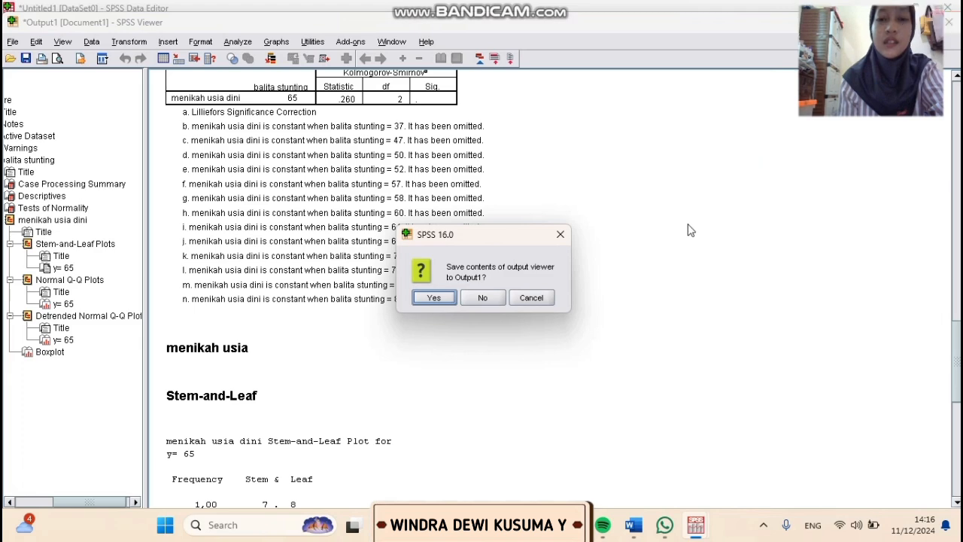
pyautogui.click(498, 298)
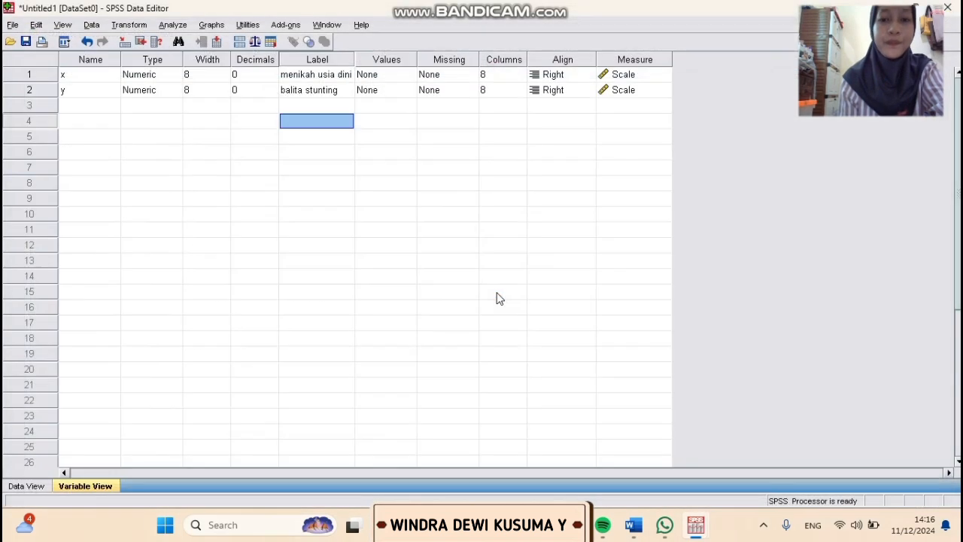
# Set up a Linear Regression with menikah usia dini [x] as the dependent variable and balita stunting [y] as the independent variable.
pyautogui.click(175, 26)
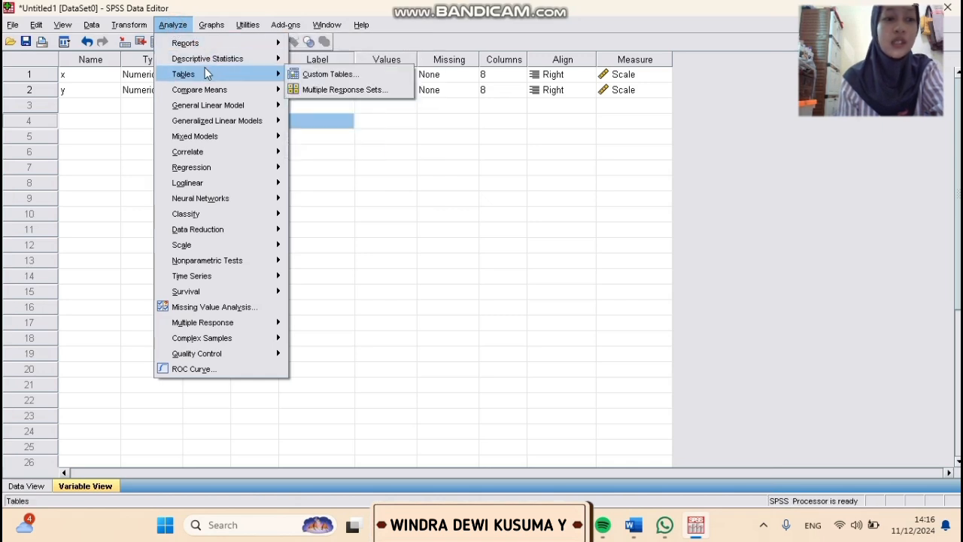
pyautogui.moveTo(200, 109)
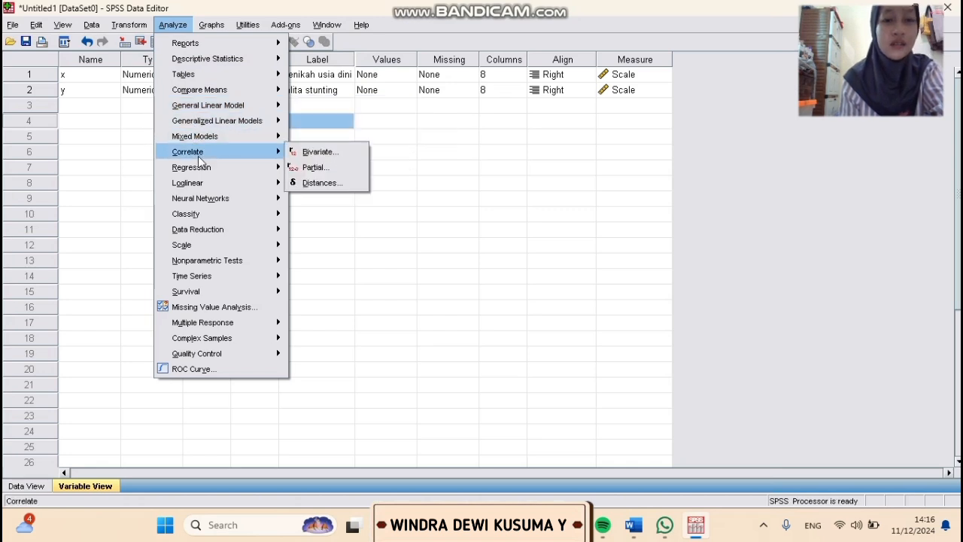
pyautogui.moveTo(201, 169)
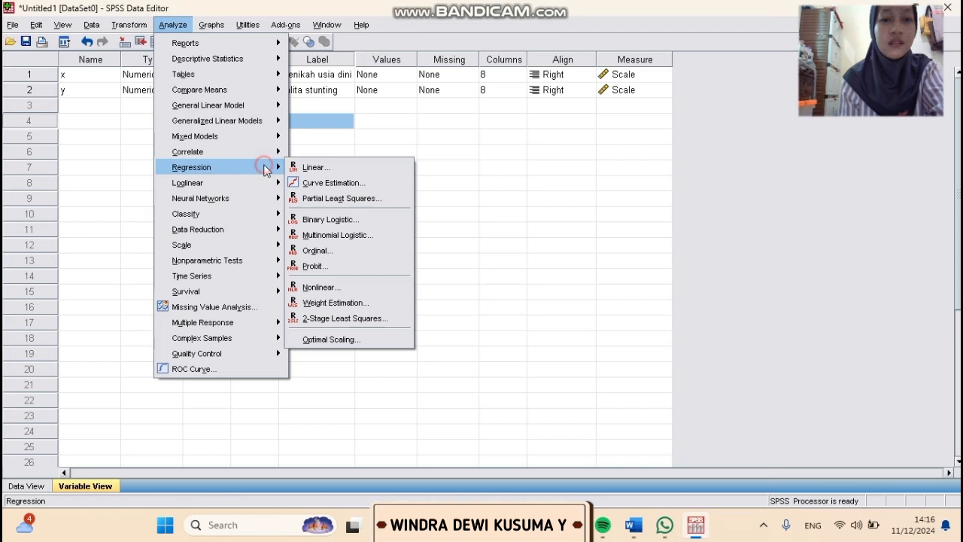
pyautogui.click(300, 167)
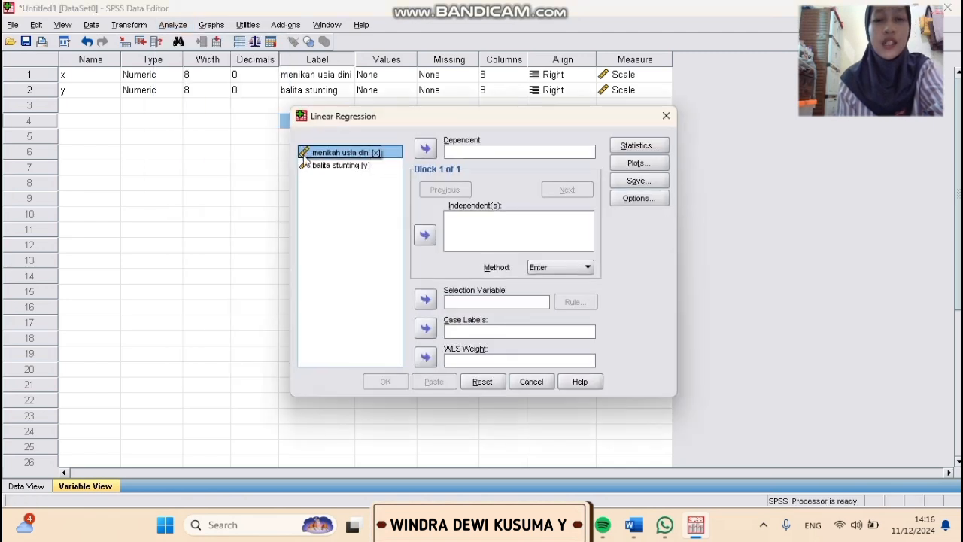
pyautogui.click(304, 155)
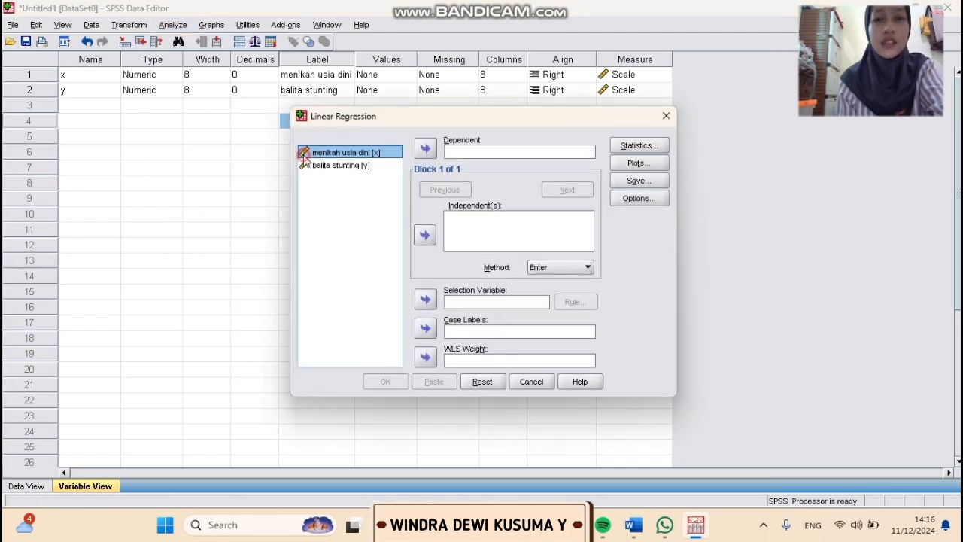
pyautogui.click(426, 150)
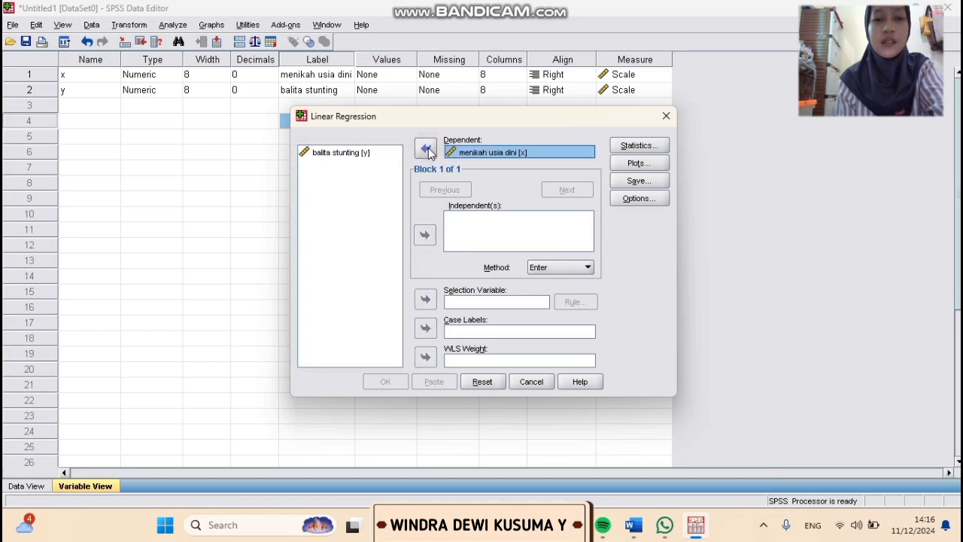
pyautogui.click(361, 153)
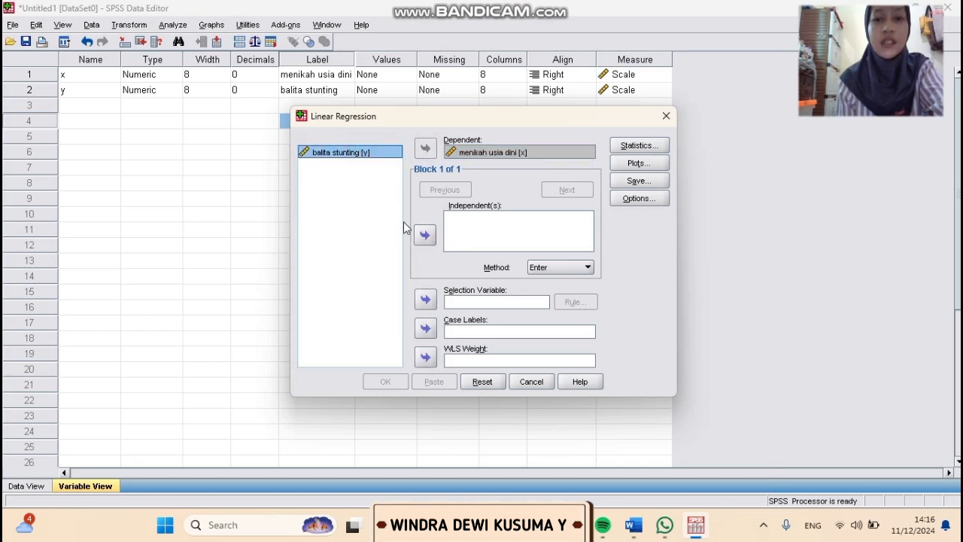
pyautogui.click(424, 234)
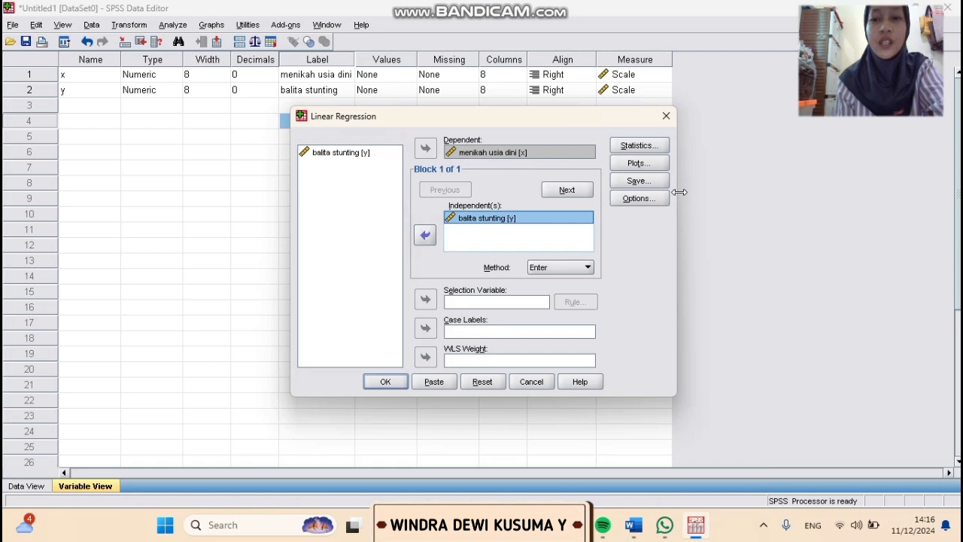
# Run the regression with a normal probability plot of the standardized residuals, and close the output without saving it.
pyautogui.click(651, 166)
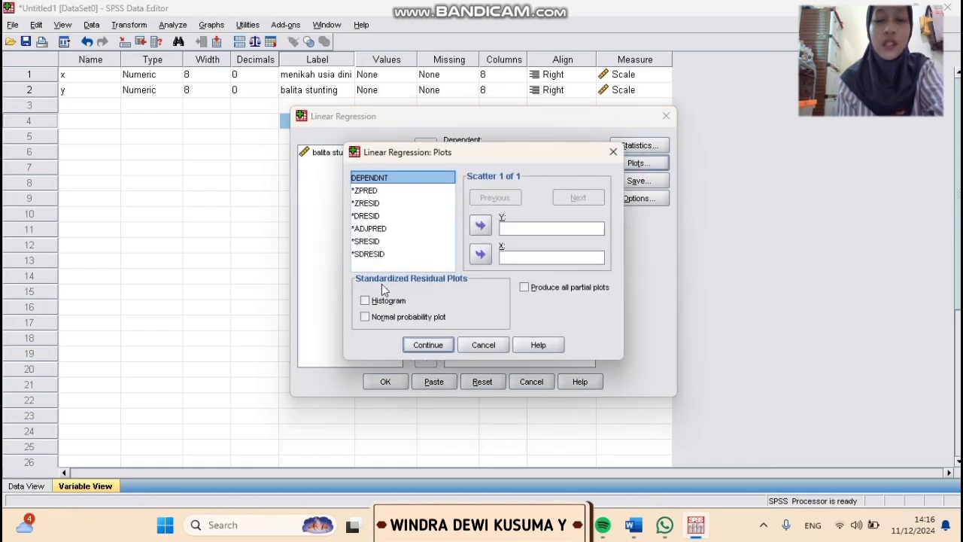
pyautogui.click(365, 317)
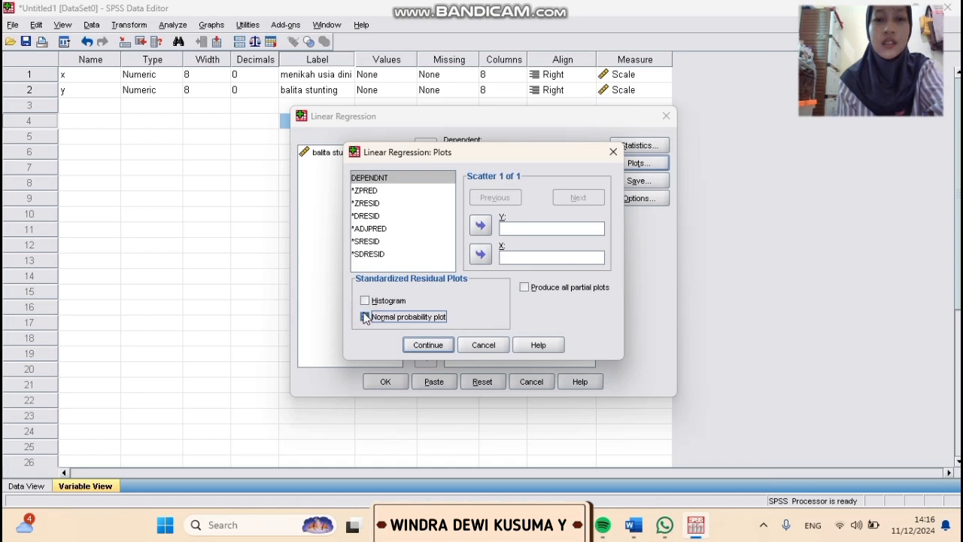
pyautogui.click(414, 346)
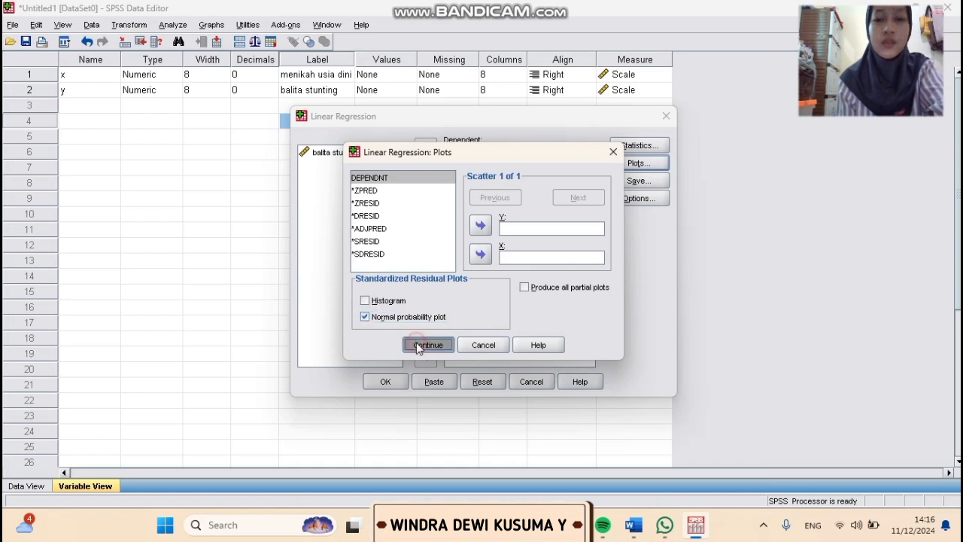
pyautogui.click(385, 382)
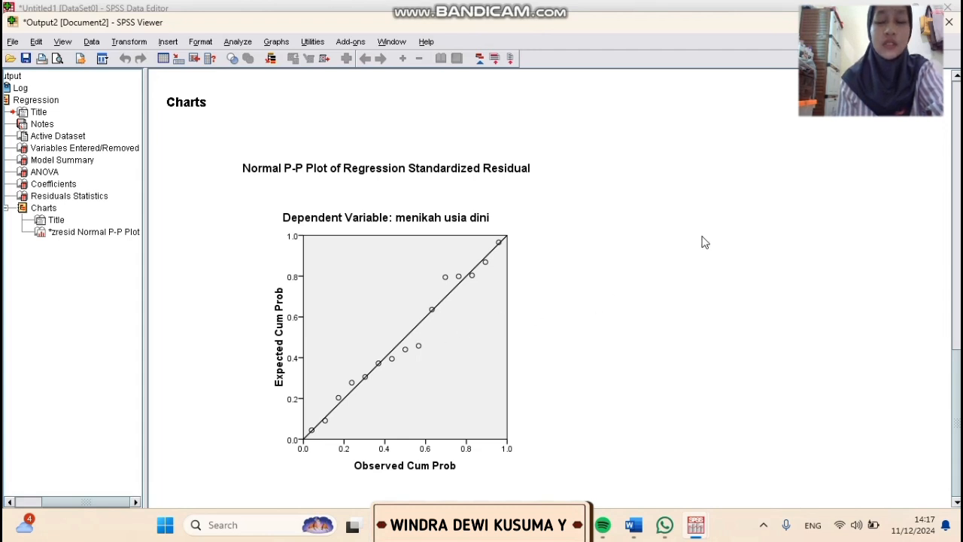
pyautogui.click(952, 25)
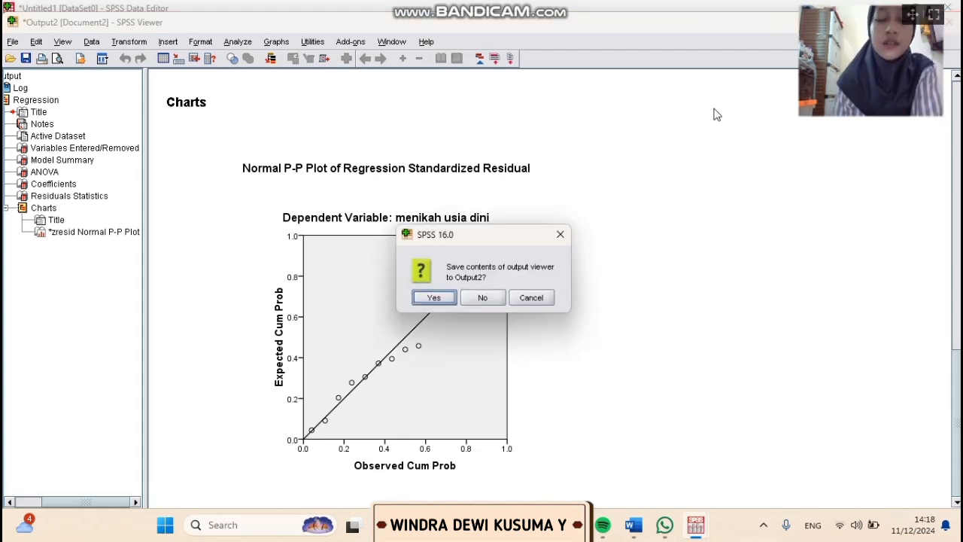
pyautogui.click(484, 298)
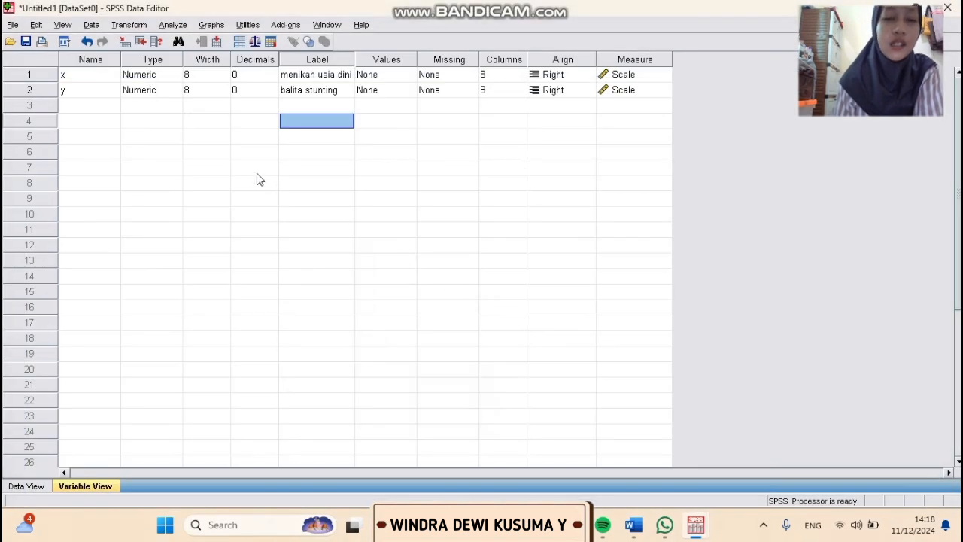
# Set up a Means comparison with menikah usia dini [x] as dependent and balita stunting [y] as independent, and open its statistics options.
pyautogui.click(170, 28)
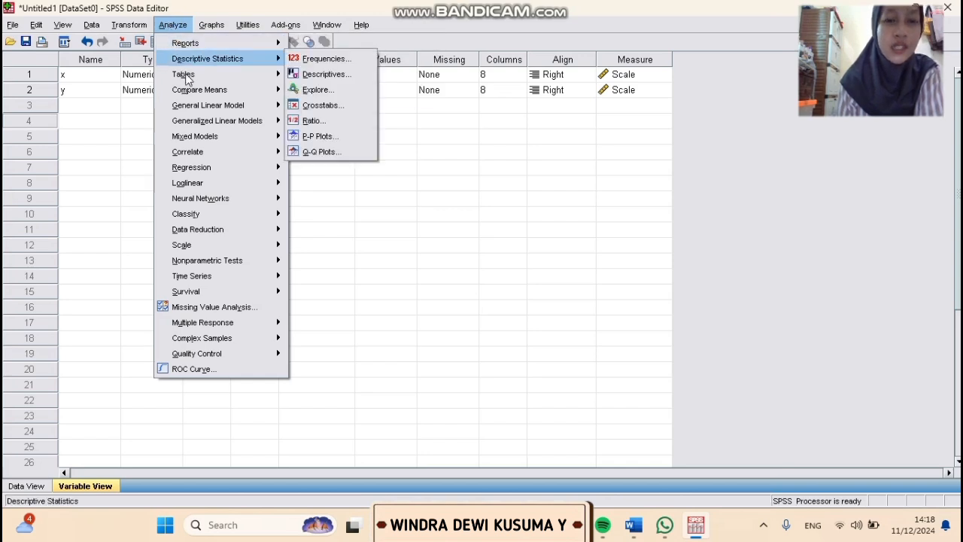
pyautogui.moveTo(197, 96)
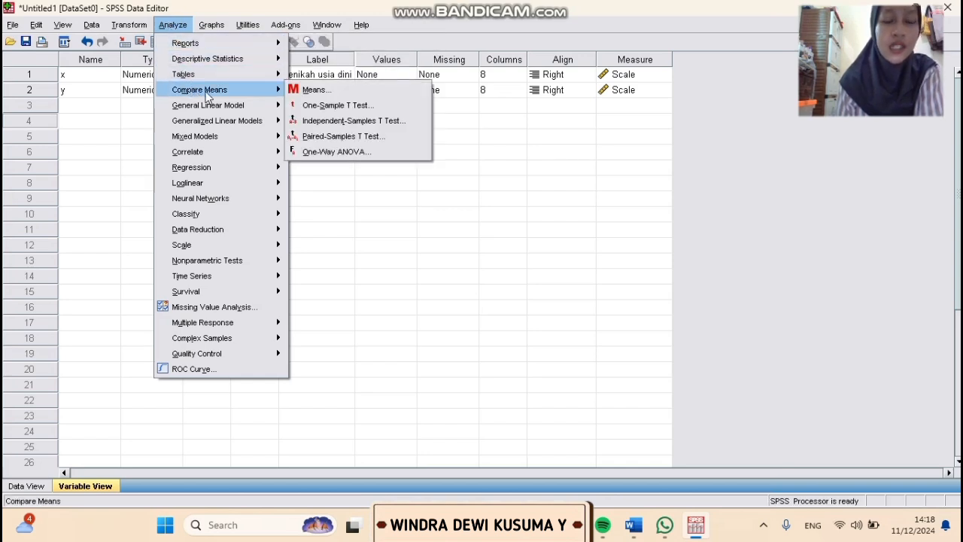
pyautogui.click(300, 92)
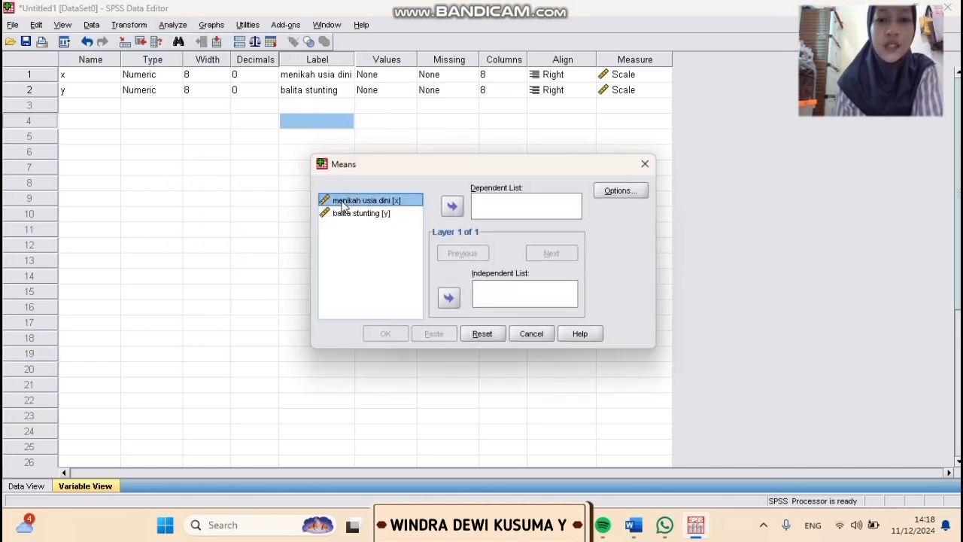
pyautogui.click(454, 206)
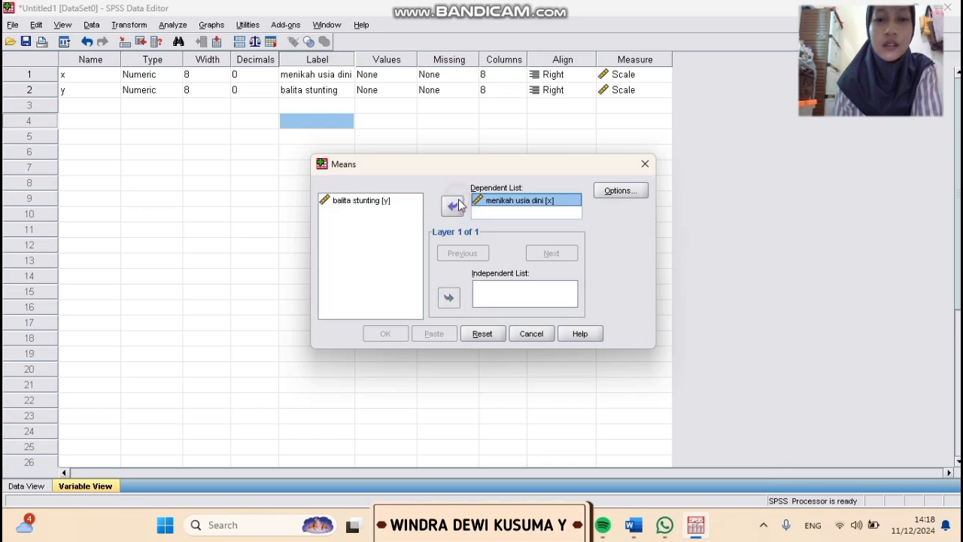
pyautogui.click(359, 201)
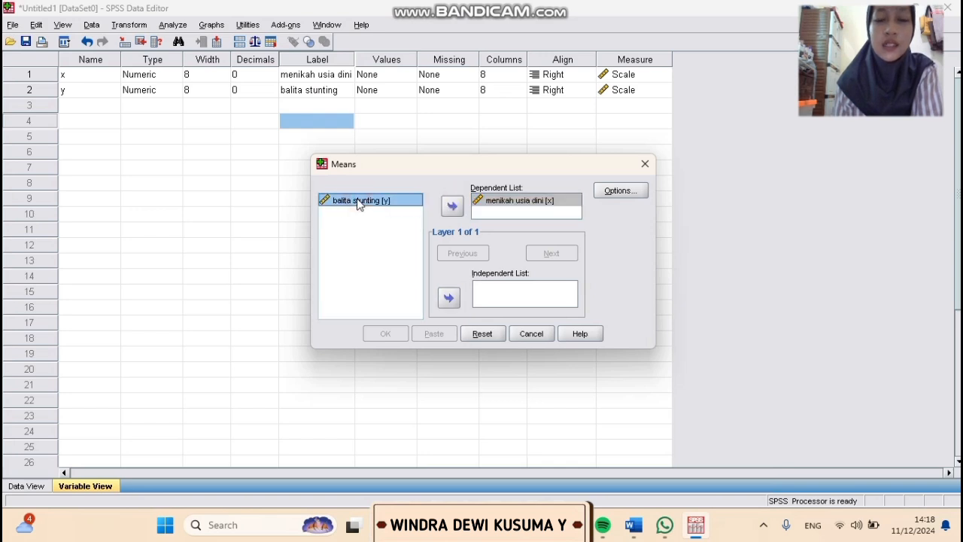
pyautogui.click(449, 297)
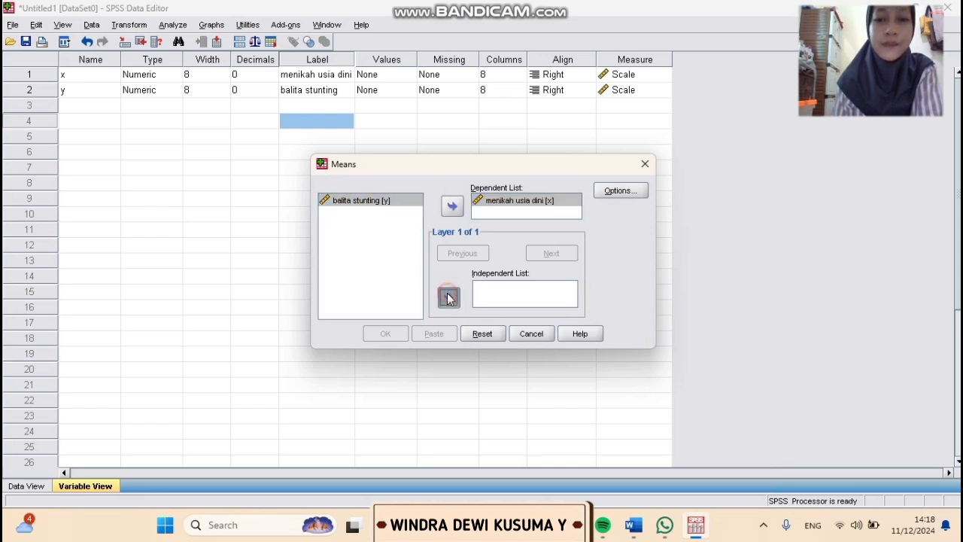
pyautogui.click(618, 191)
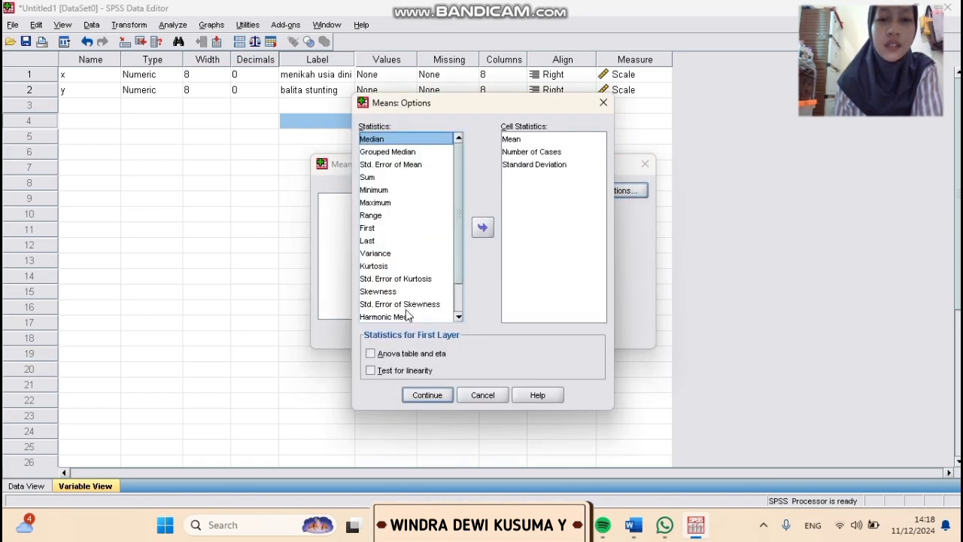
# Run the Means analysis of menikah usia dini by balita stunting with the test for linearity, and close its output without saving.
pyautogui.click(375, 372)
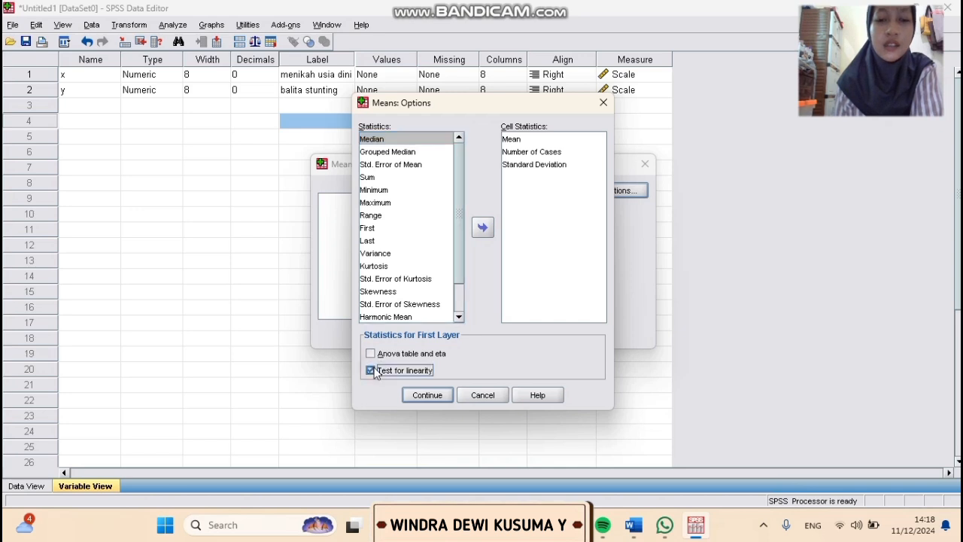
pyautogui.click(426, 396)
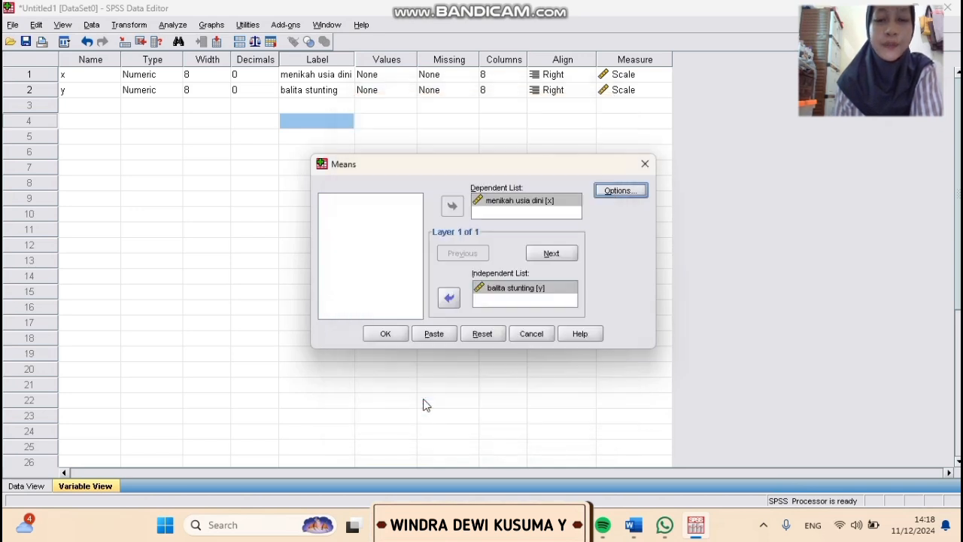
pyautogui.click(389, 334)
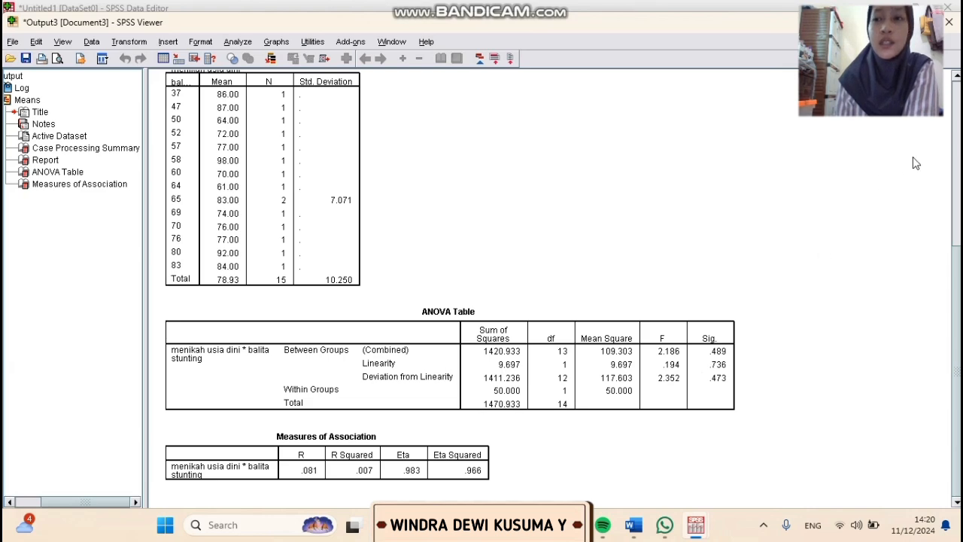
pyautogui.click(951, 23)
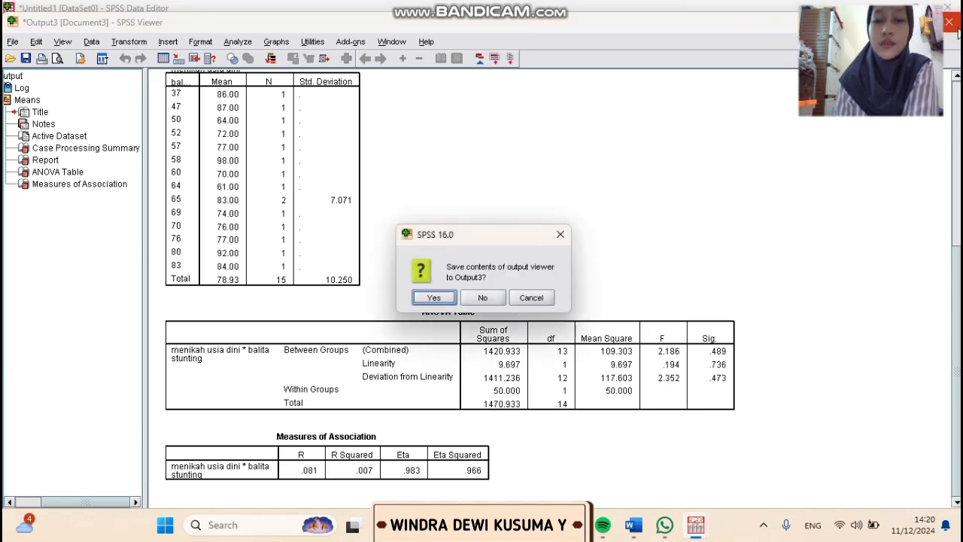
pyautogui.click(481, 299)
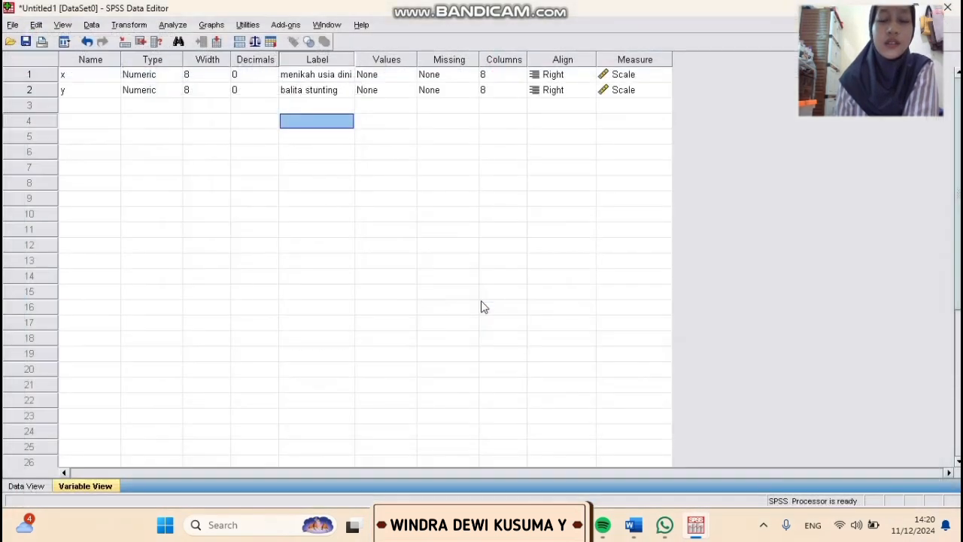
# Run a linear regression of menikah usia dini on balita stunting with a scatterplot of *ZPRED on Y against *ZRESID on X.
pyautogui.click(173, 25)
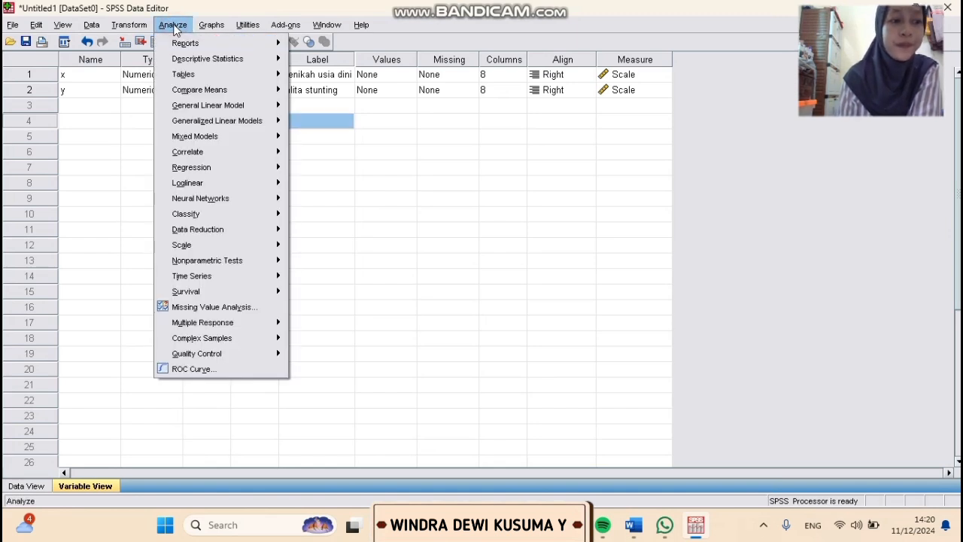
pyautogui.moveTo(230, 165)
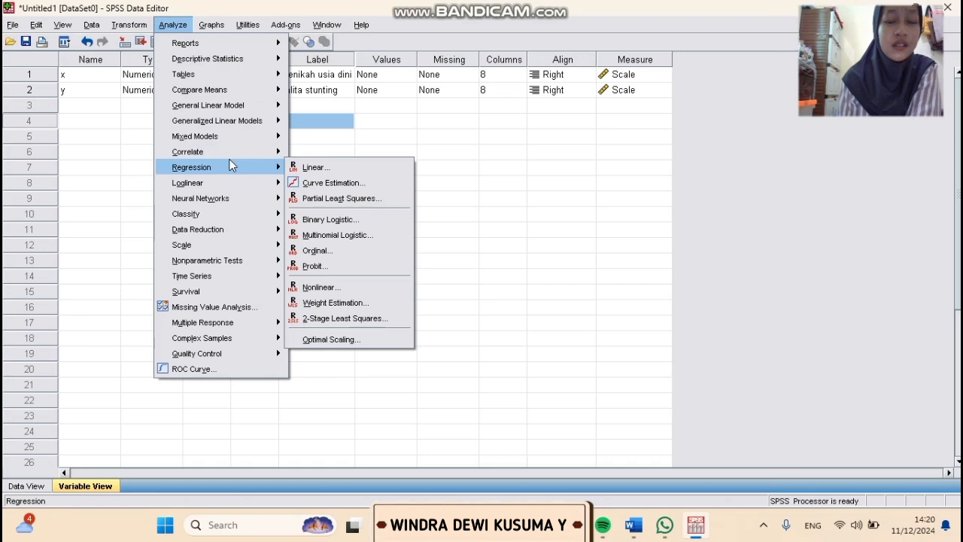
pyautogui.click(311, 168)
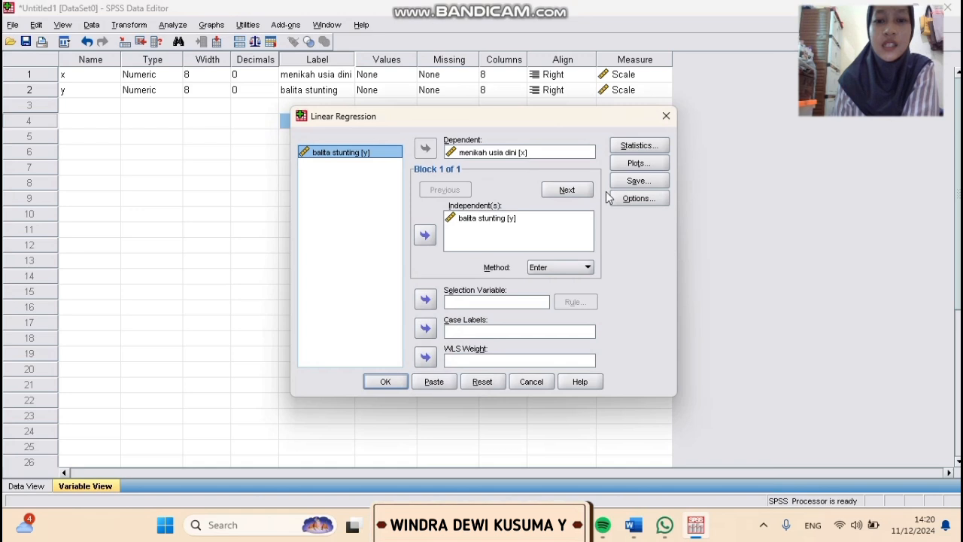
pyautogui.click(634, 164)
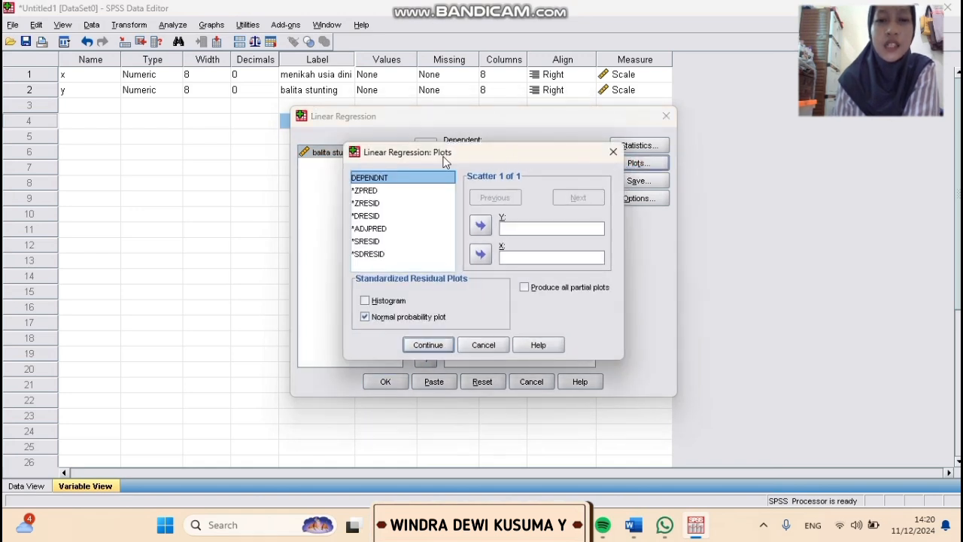
pyautogui.click(365, 191)
pyautogui.moveTo(364, 194); pyautogui.dragTo(476, 231)
pyautogui.click(480, 225)
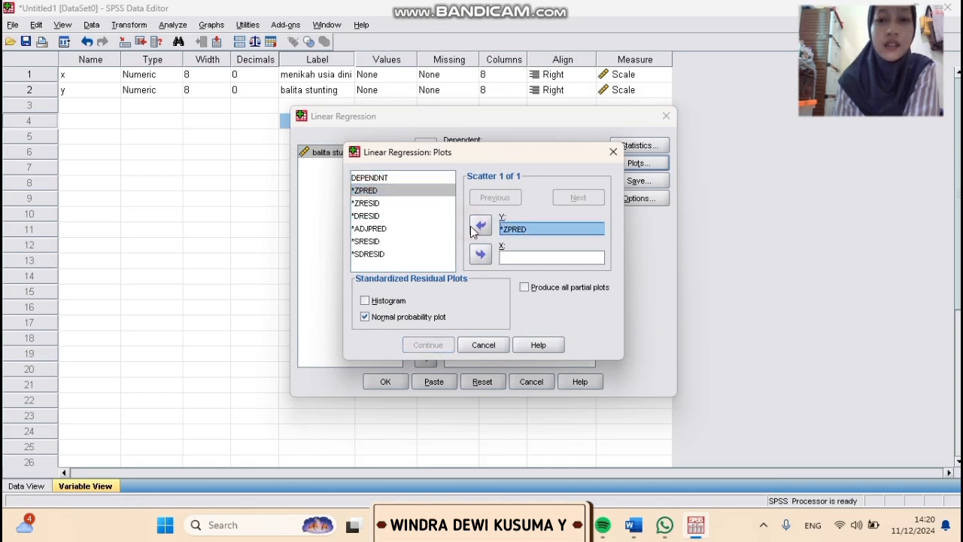
pyautogui.click(401, 203)
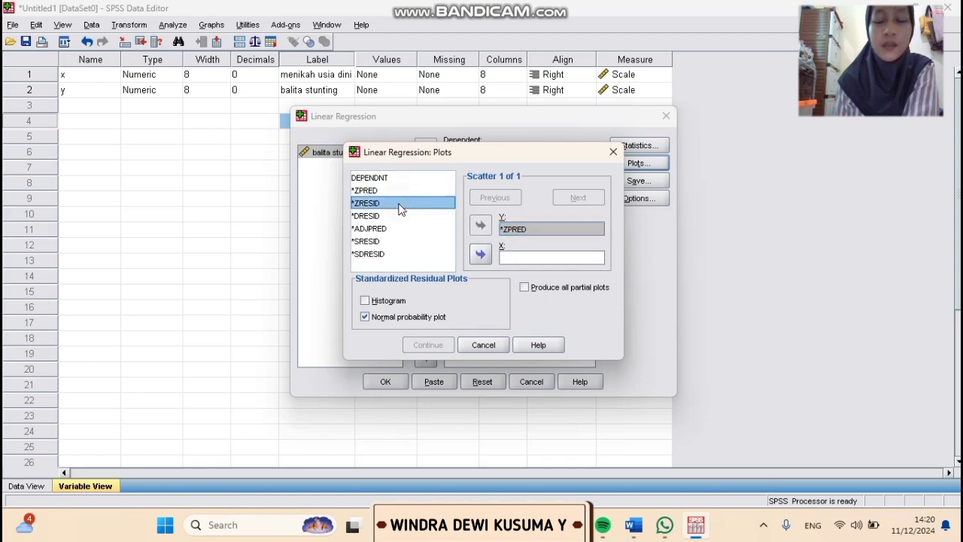
pyautogui.click(481, 256)
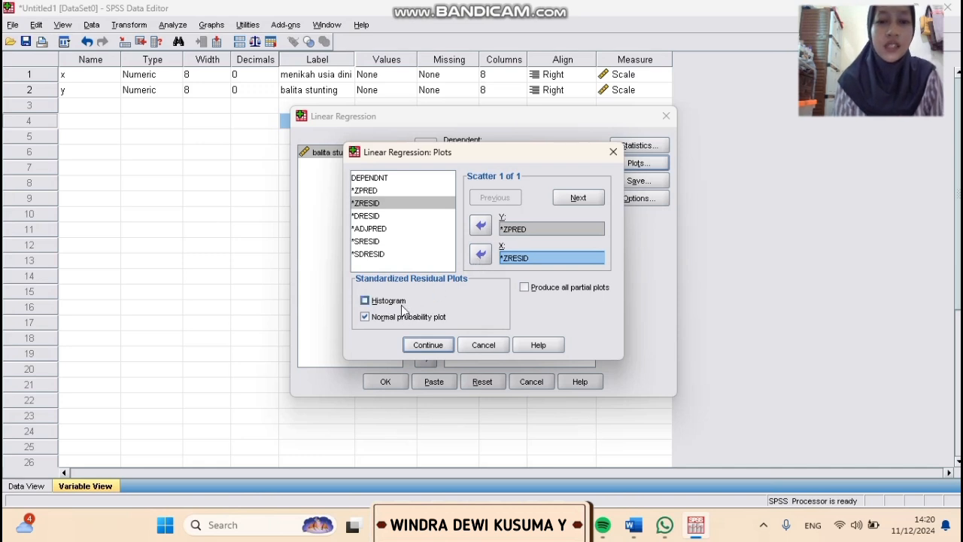
pyautogui.click(431, 349)
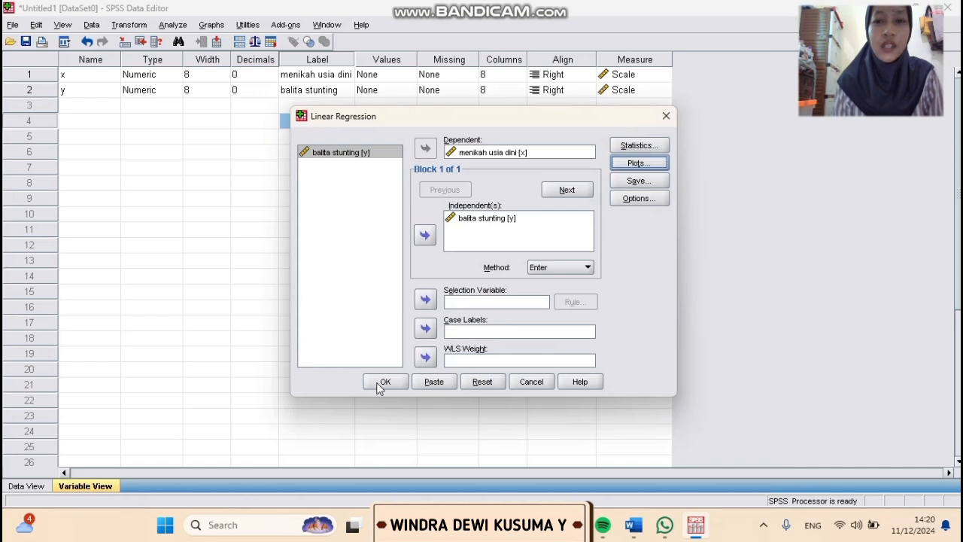
pyautogui.click(381, 384)
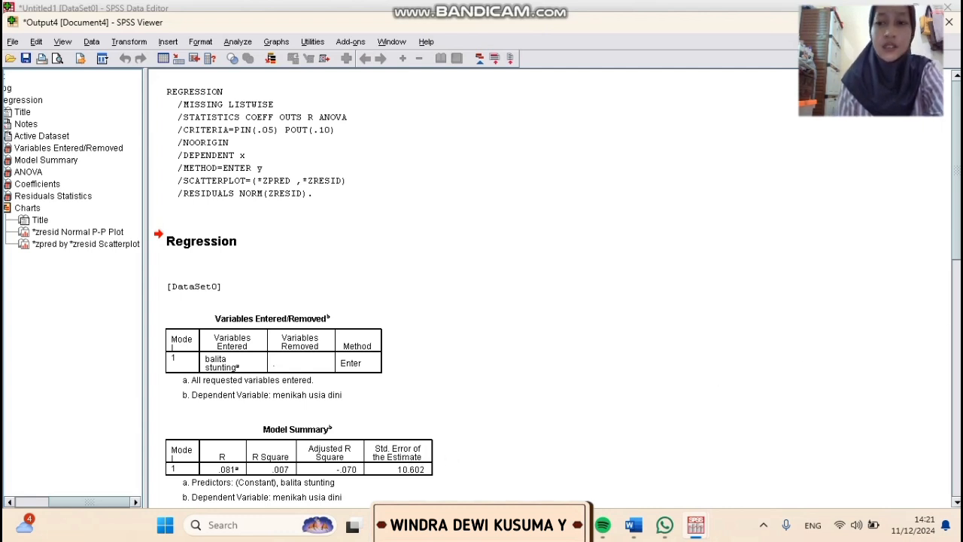
pyautogui.click(957, 288)
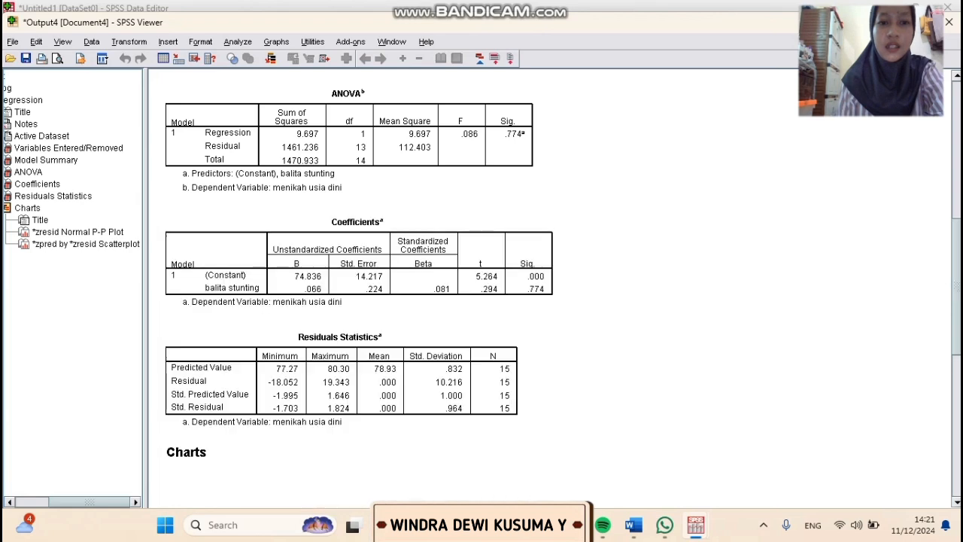
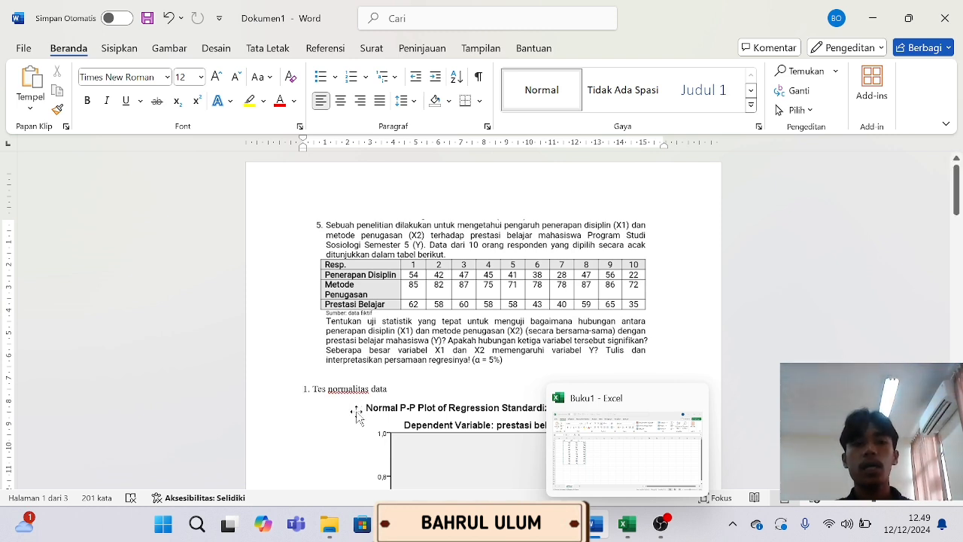
# Review the Word document's research problem and its sections on the normality, collinearity, linearity and heteroscedasticity tests.
pyautogui.scroll(-1, 356, 416)
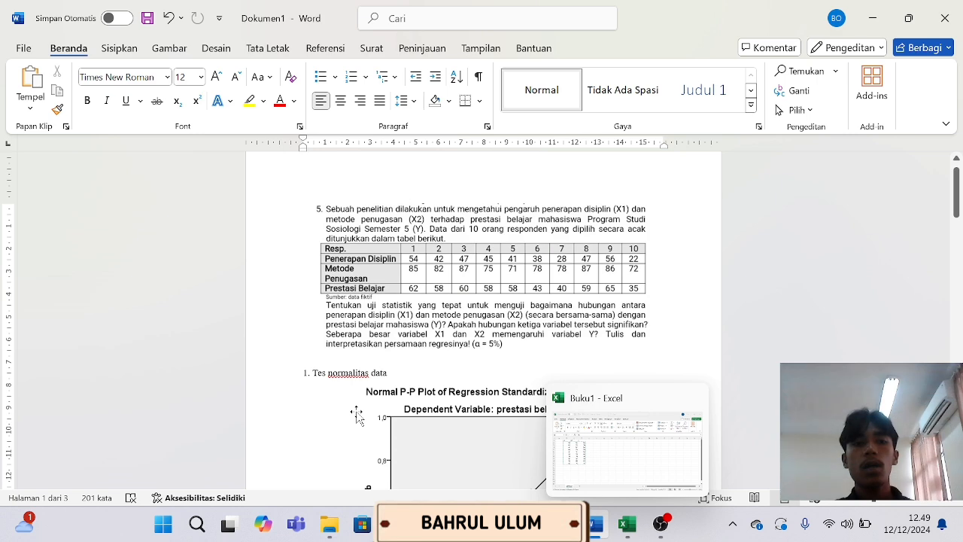
pyautogui.scroll(-1, 357, 416)
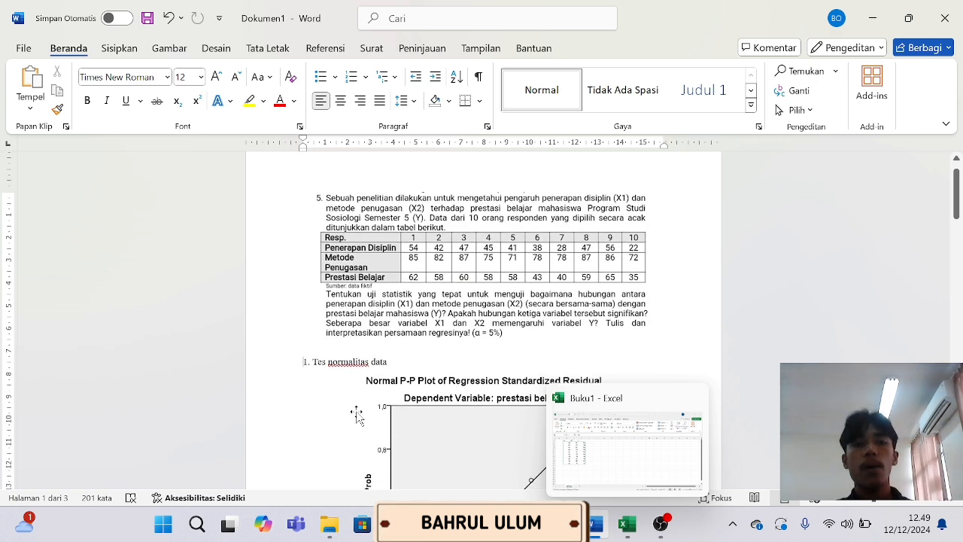
pyautogui.scroll(-3, 356, 415)
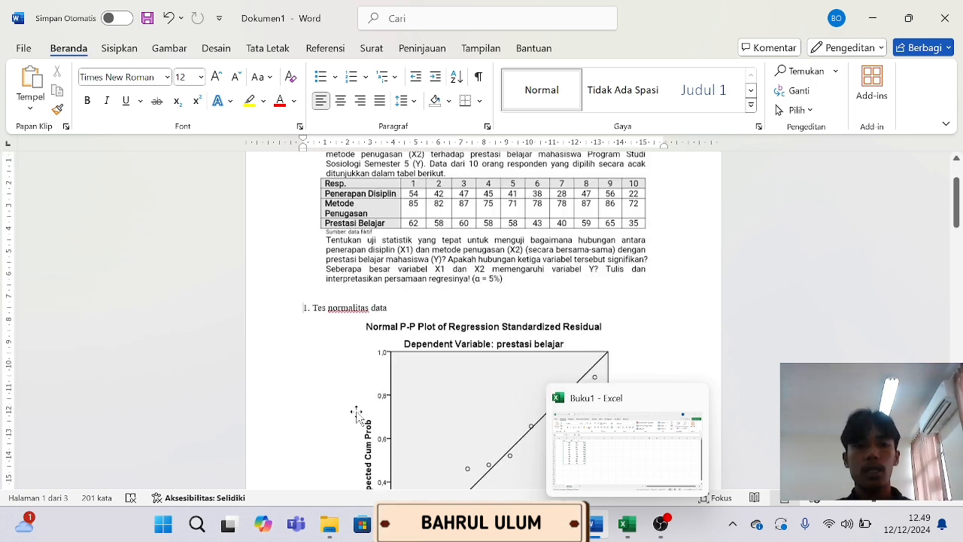
pyautogui.scroll(-2, 357, 416)
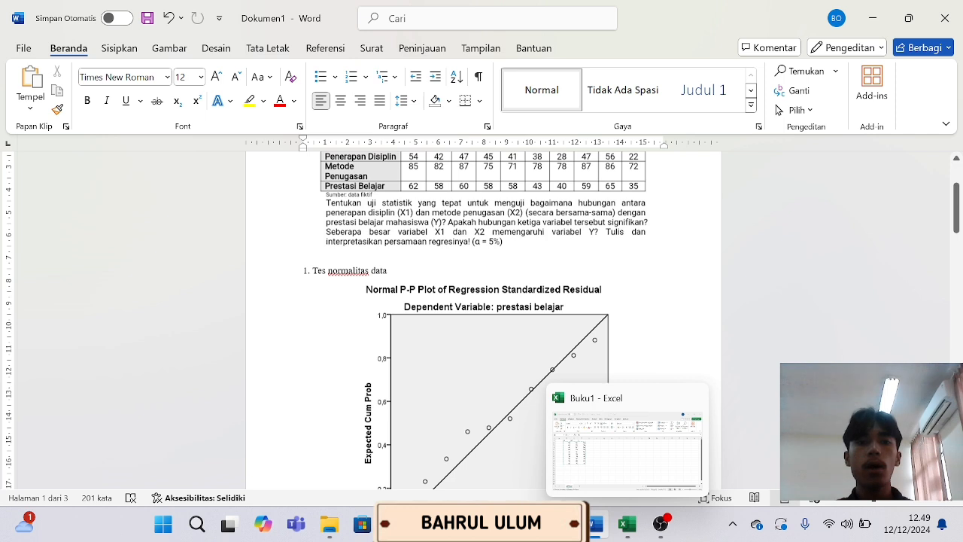
pyautogui.scroll(-10, 483, 320)
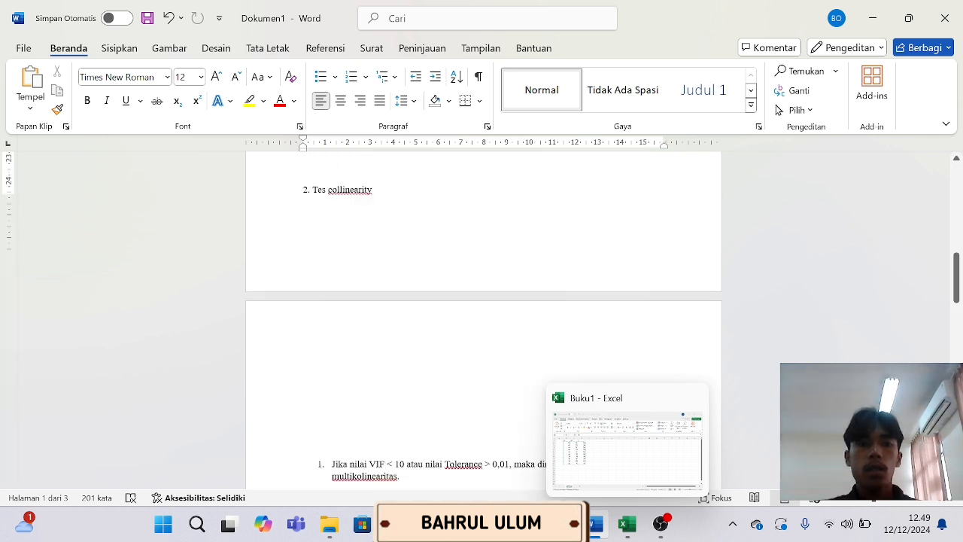
pyautogui.scroll(-4, 483, 320)
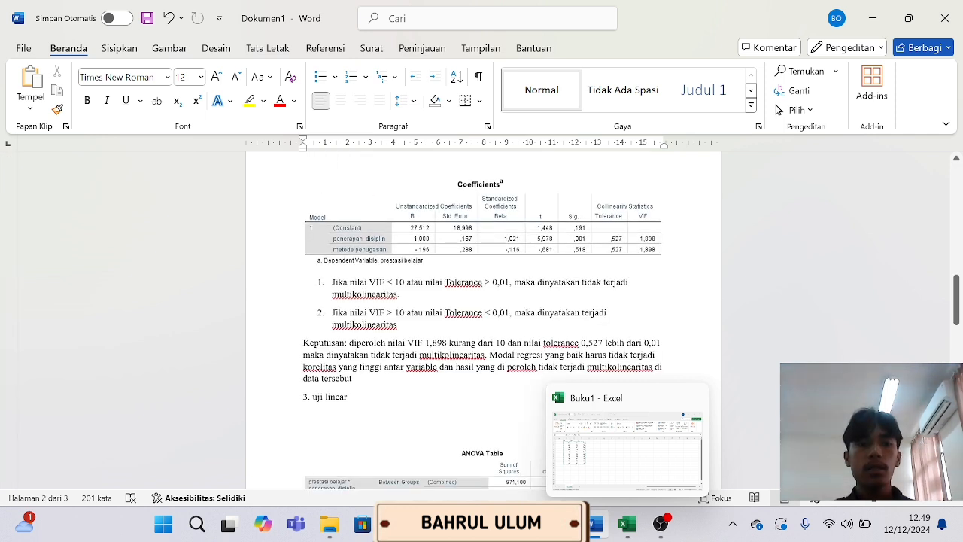
pyautogui.scroll(-1, 483, 320)
pyautogui.scroll(-1, 356, 416)
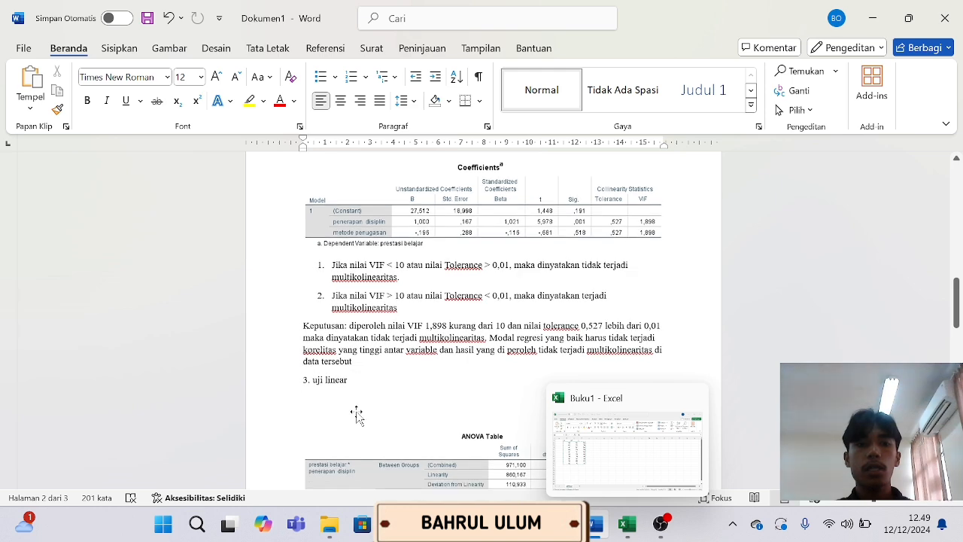
pyautogui.scroll(-2, 357, 416)
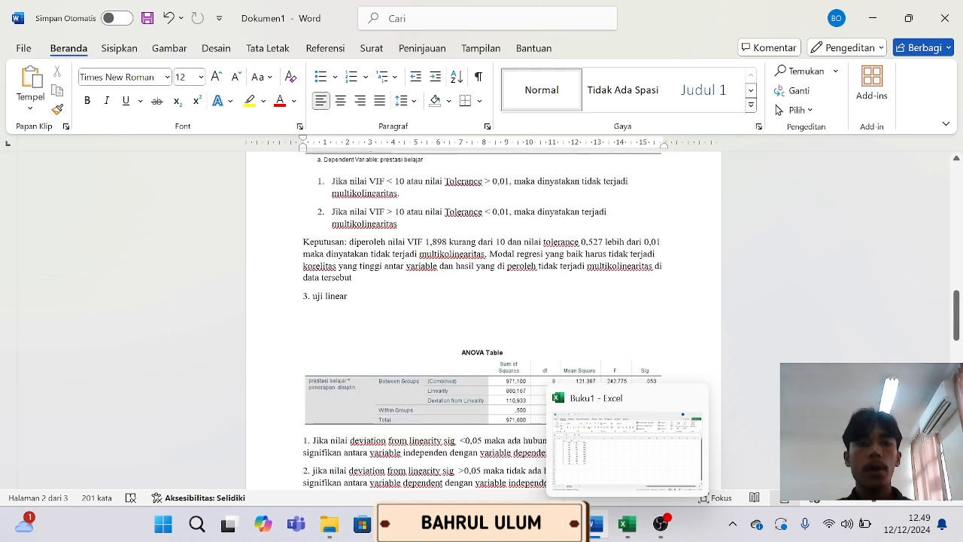
pyautogui.scroll(-3, 484, 320)
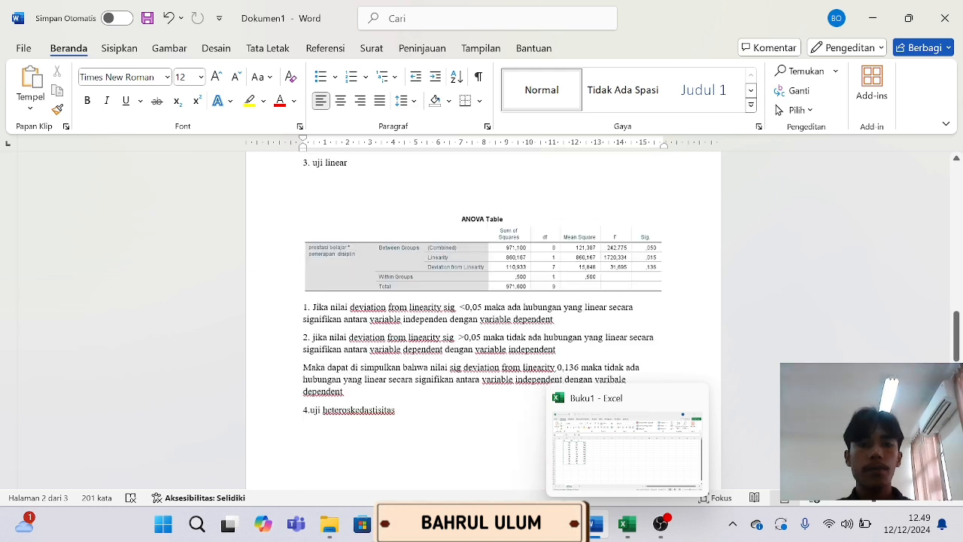
pyautogui.scroll(-6, 356, 411)
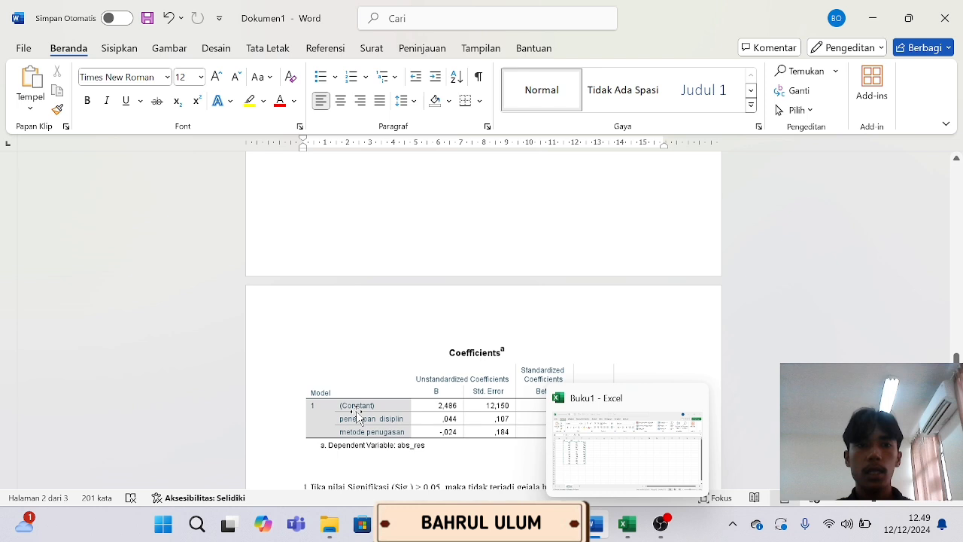
pyautogui.scroll(1, 356, 411)
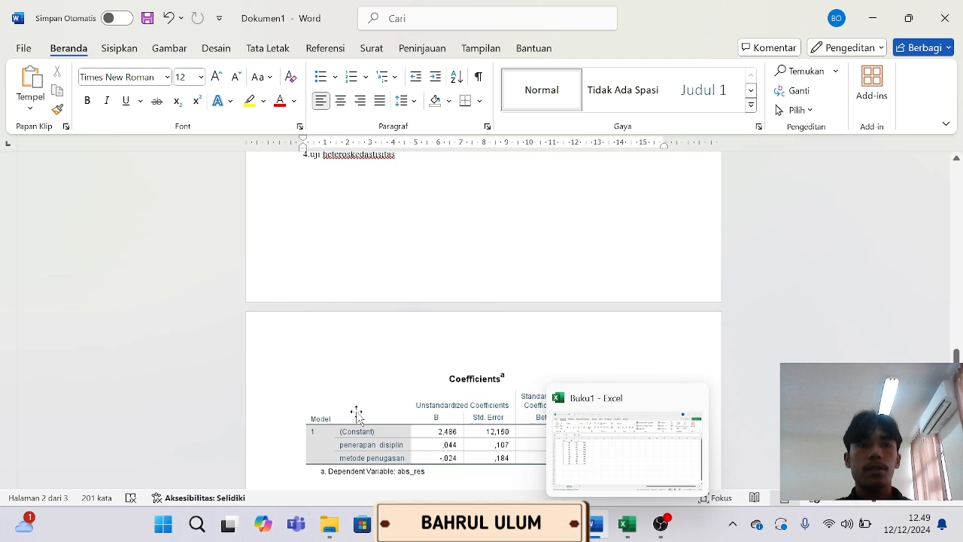
pyautogui.scroll(5, 357, 413)
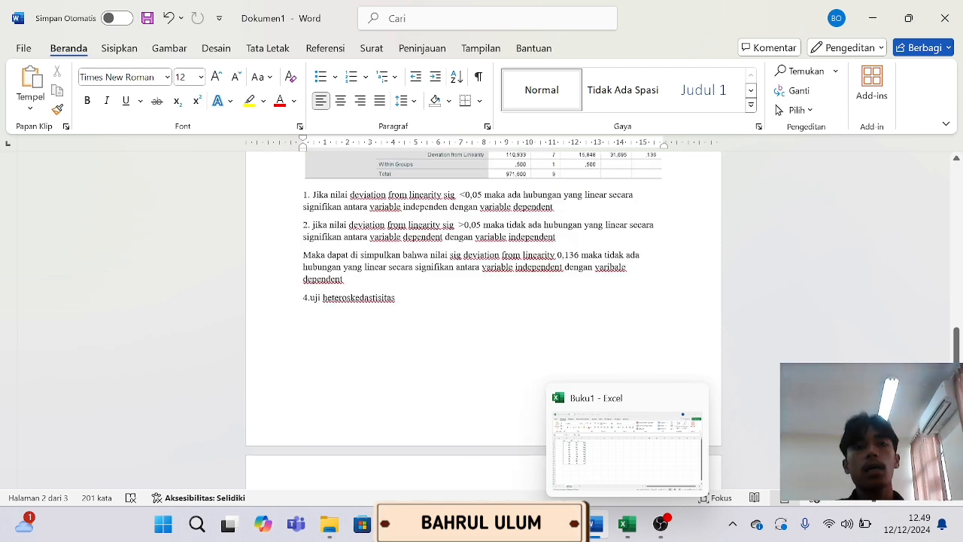
pyautogui.scroll(8, 483, 316)
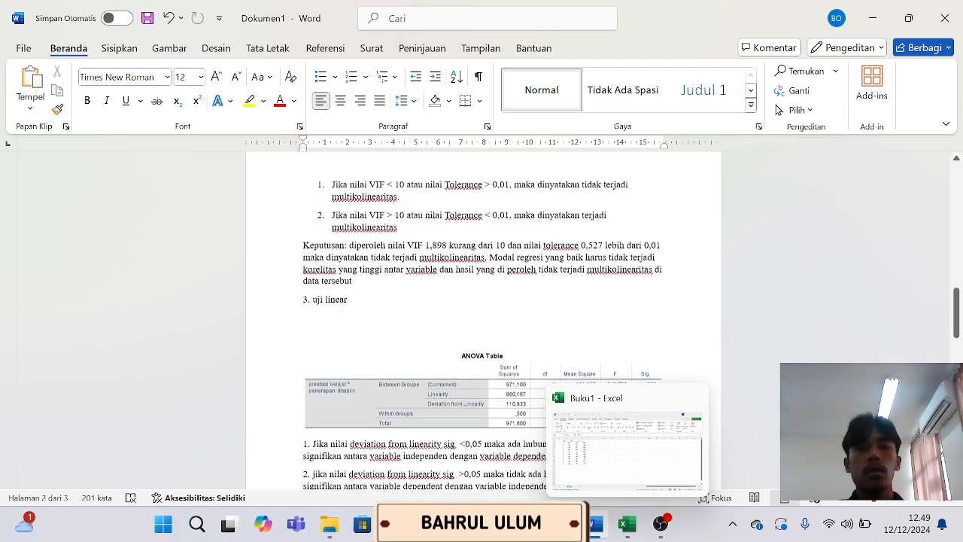
pyautogui.scroll(9, 424, 292)
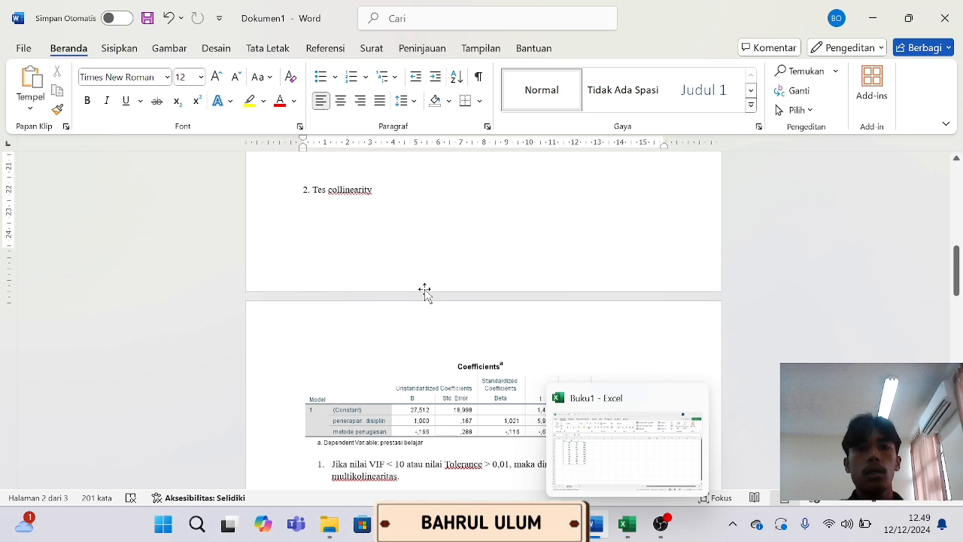
pyautogui.scroll(5, 424, 292)
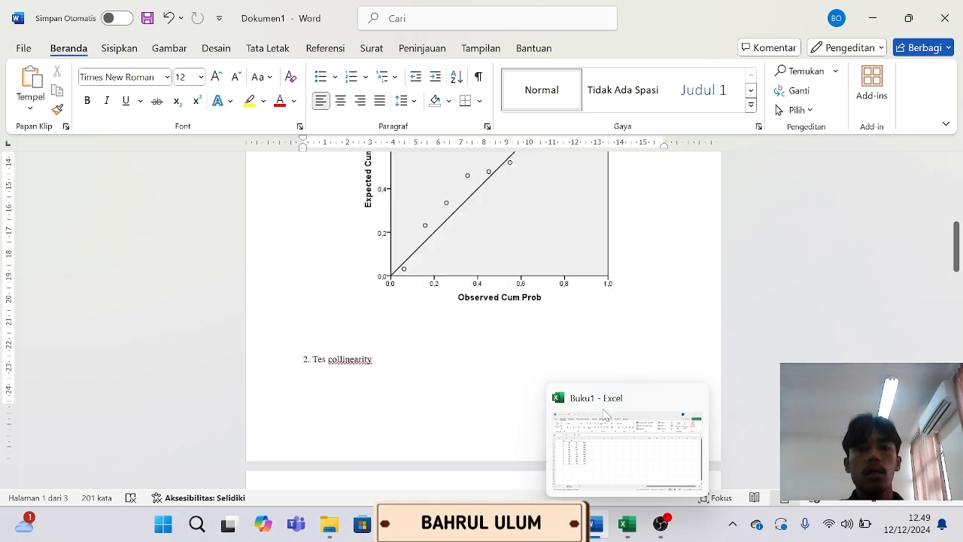
# Switch to the SPSS Data Editor, examine the definitions of variables x1, x2 and y, and return to their data values.
pyautogui.moveTo(596, 522)
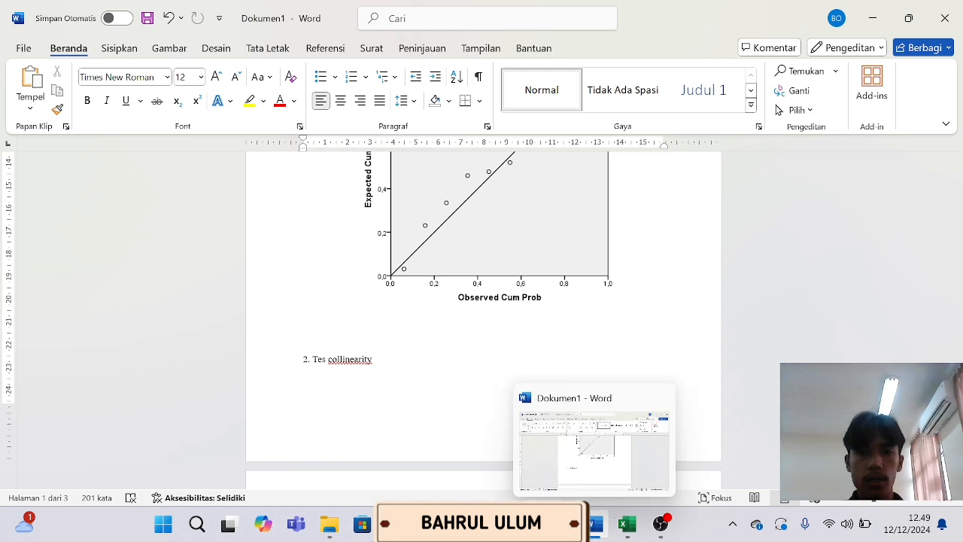
pyautogui.moveTo(657, 527)
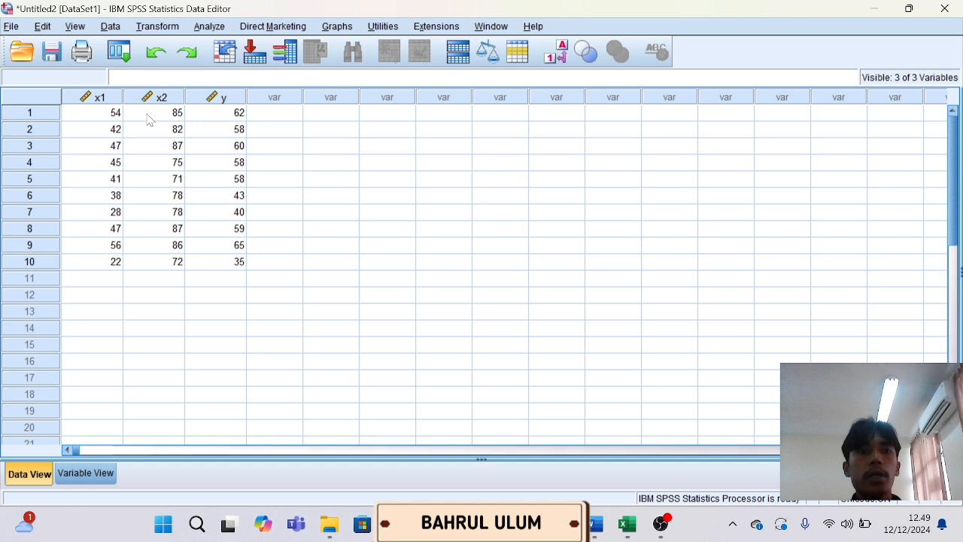
pyautogui.click(86, 474)
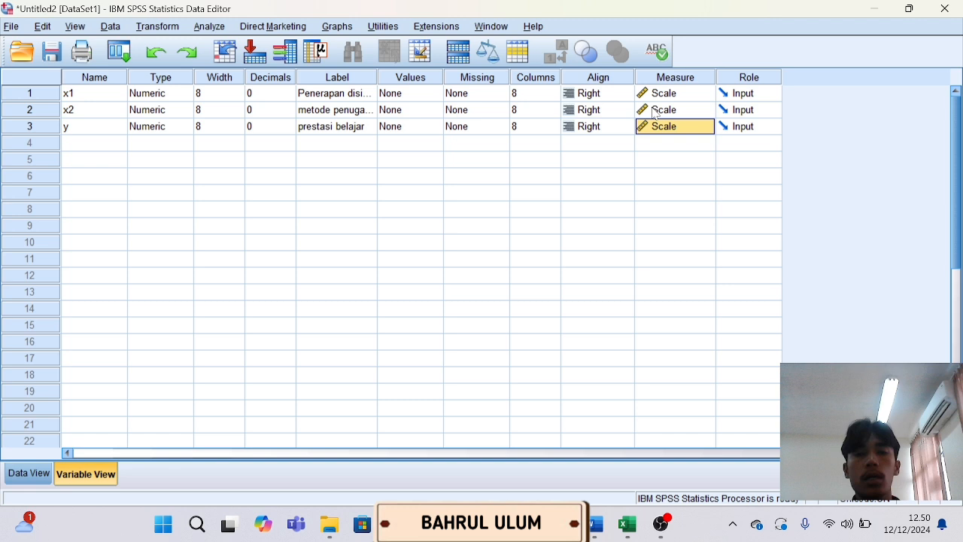
pyautogui.click(29, 473)
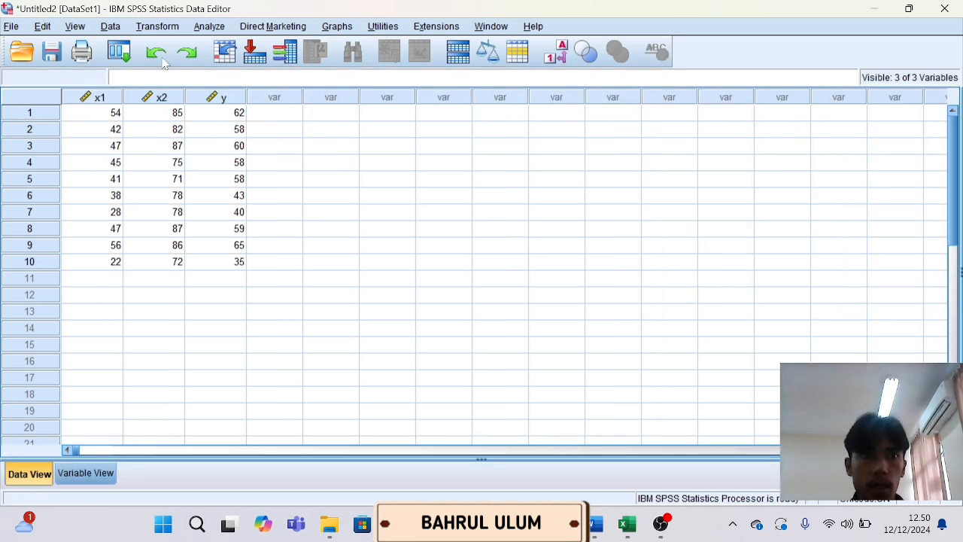
# Start a Linear Regression analysis on the discipline, assignment method and learning achievement data.
pyautogui.click(212, 29)
pyautogui.moveTo(255, 119)
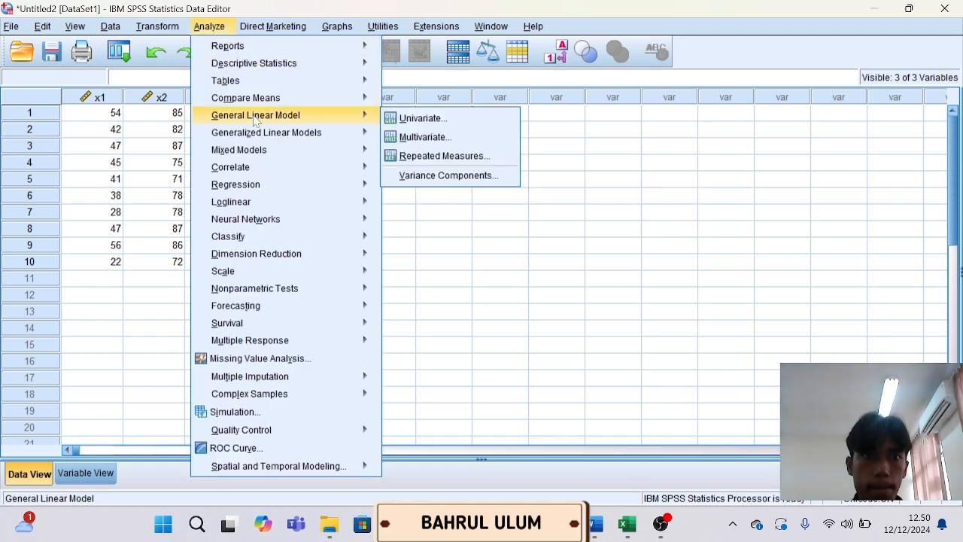
pyautogui.moveTo(238, 188)
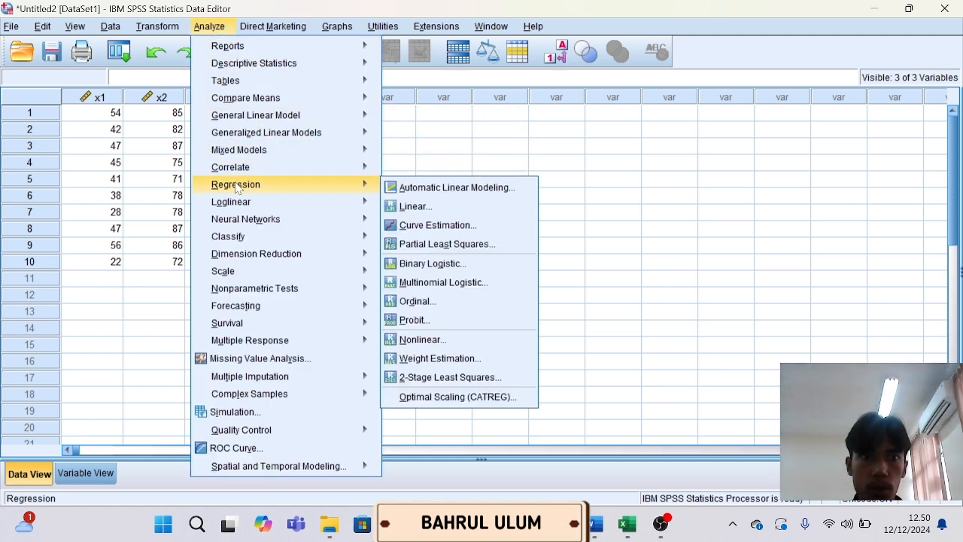
pyautogui.click(415, 208)
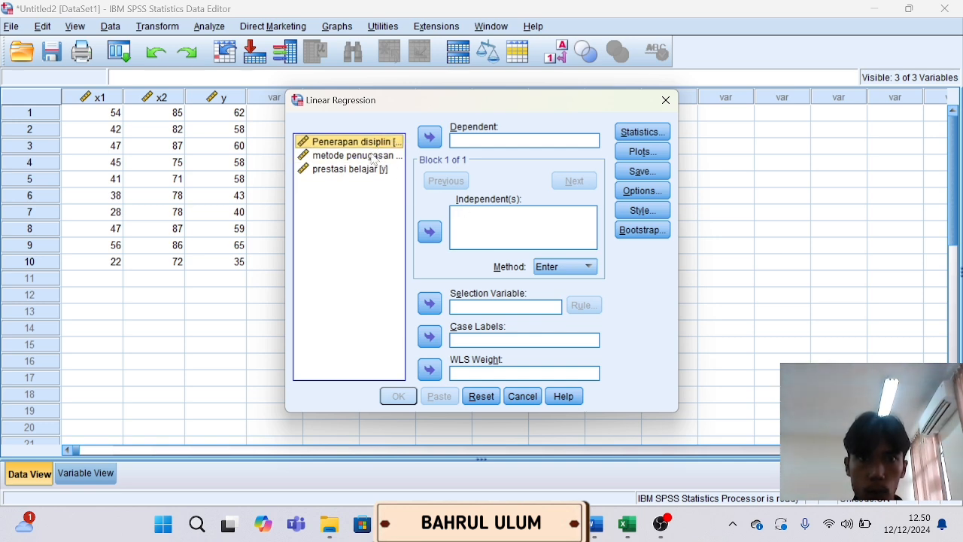
pyautogui.moveTo(365, 148); pyautogui.dragTo(431, 235)
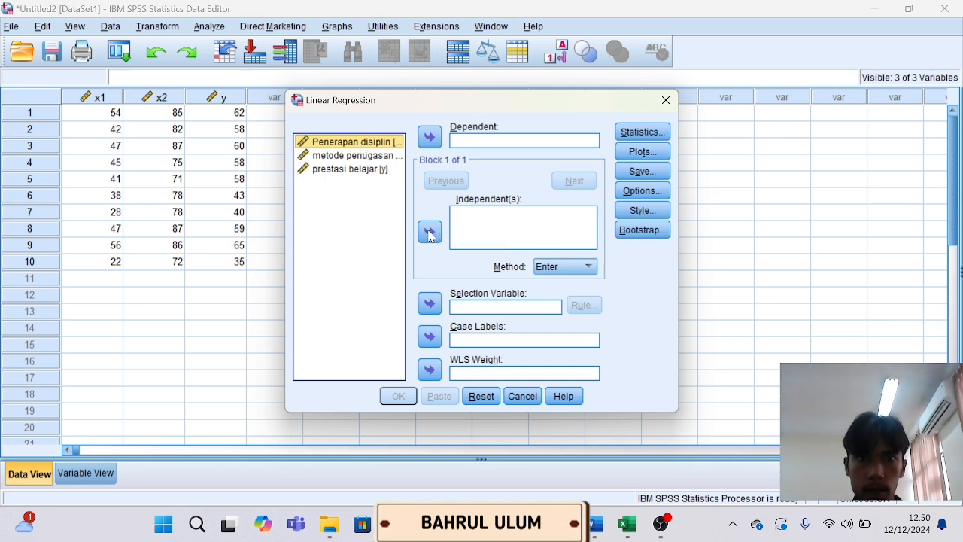
pyautogui.click(430, 234)
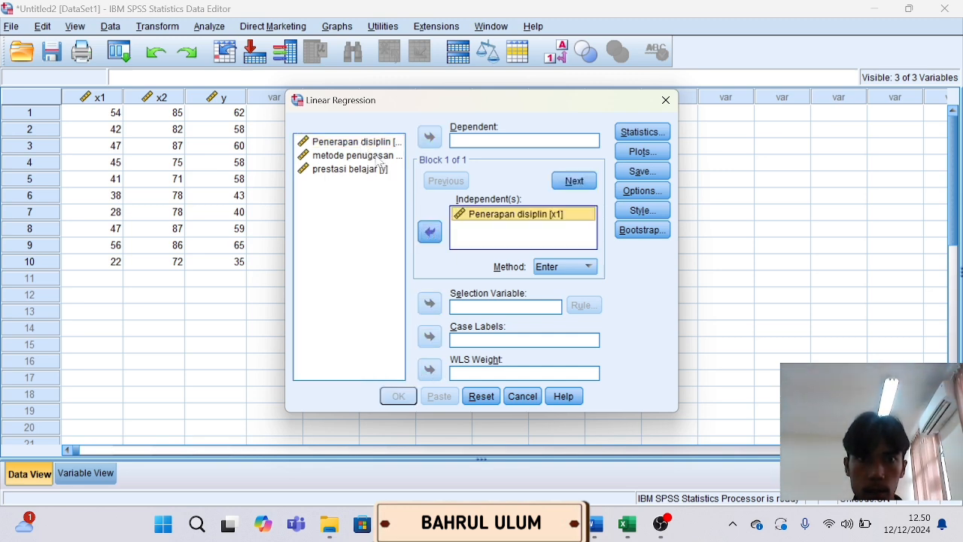
pyautogui.click(430, 232)
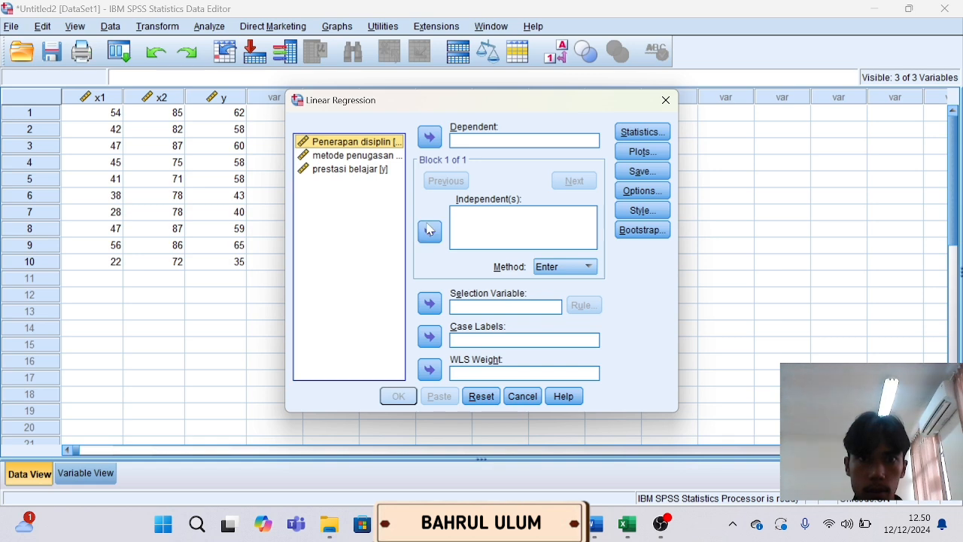
# Assign metode penugasan [x2] and Penerapan disiplin [x1] as independent variables and prestasi belajar [y] as the dependent variable.
pyautogui.click(374, 155)
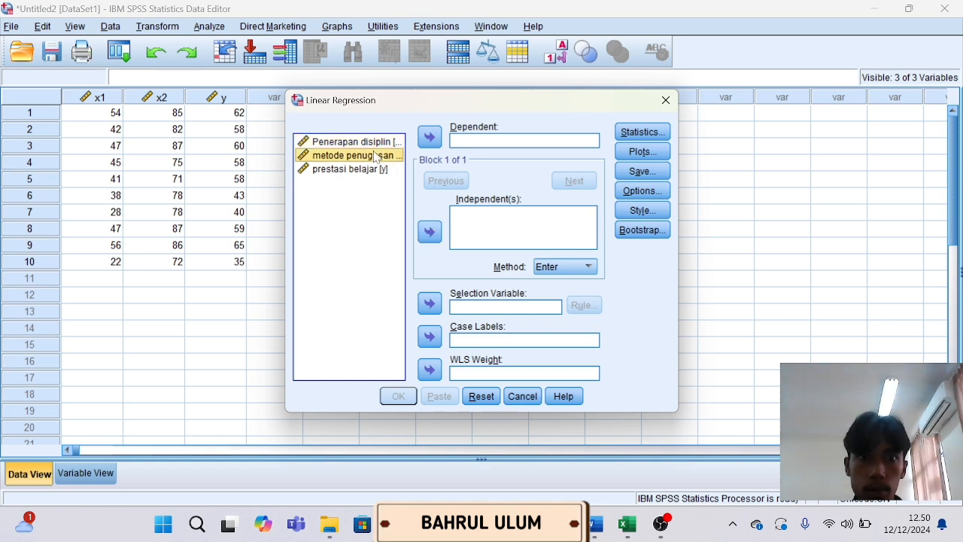
pyautogui.click(432, 237)
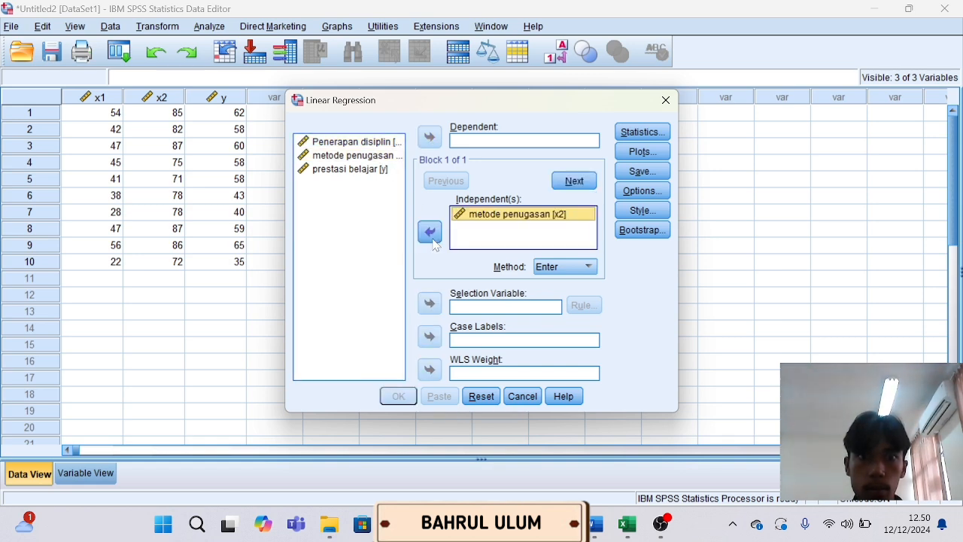
pyautogui.click(372, 143)
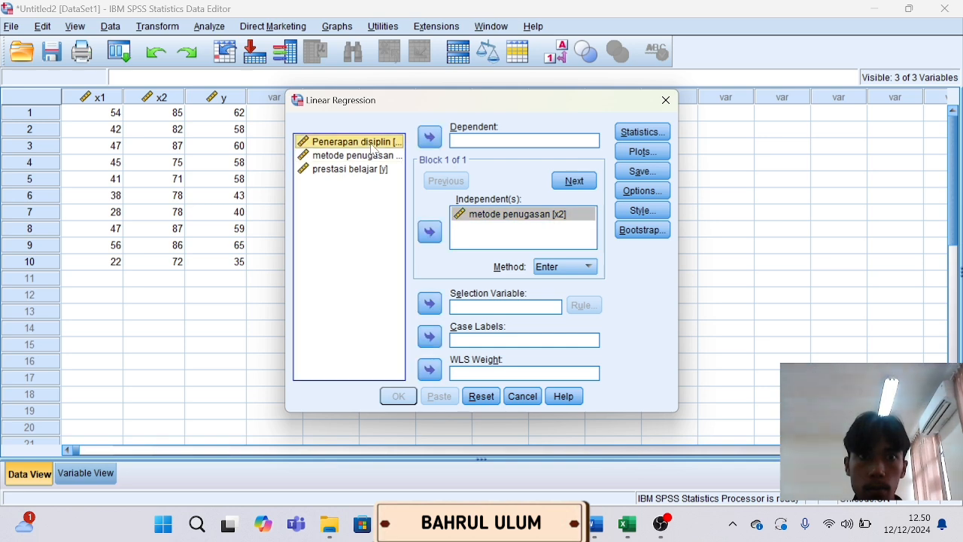
pyautogui.click(430, 233)
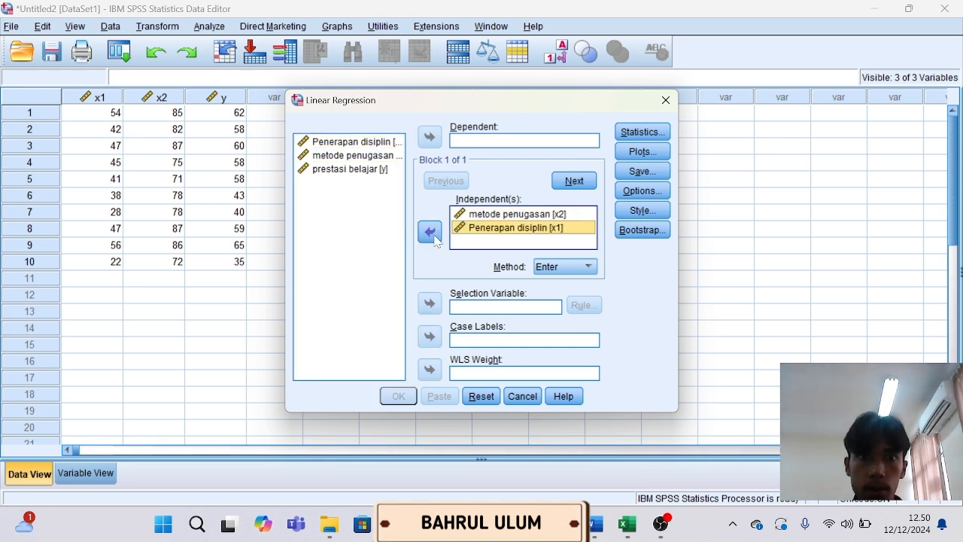
pyautogui.click(373, 170)
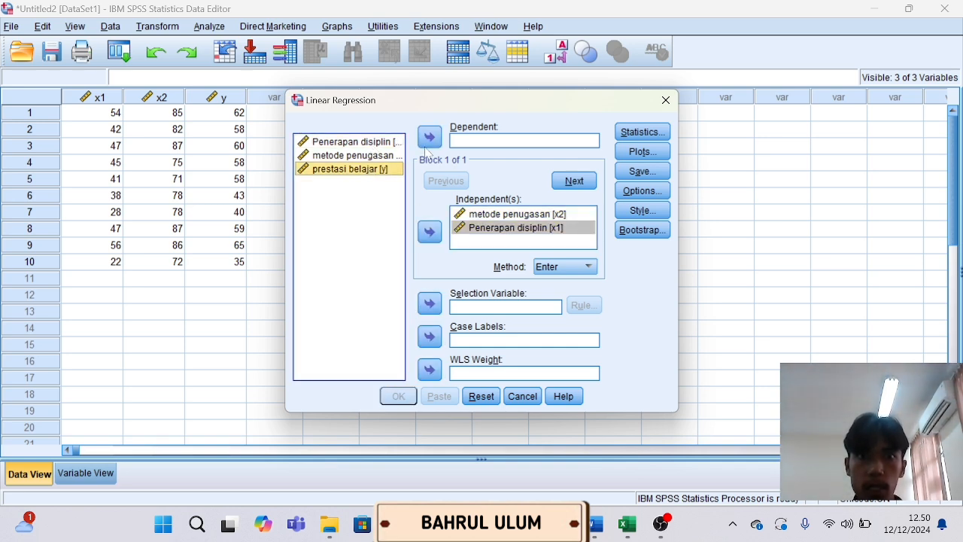
pyautogui.click(431, 138)
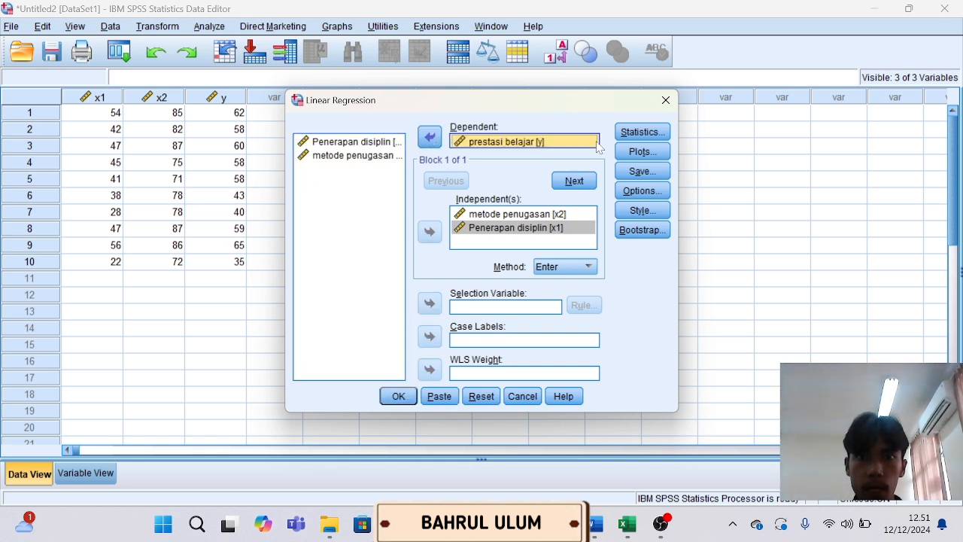
# Enable the normal probability plot of the standardized residuals and run the linear regression.
pyautogui.click(646, 132)
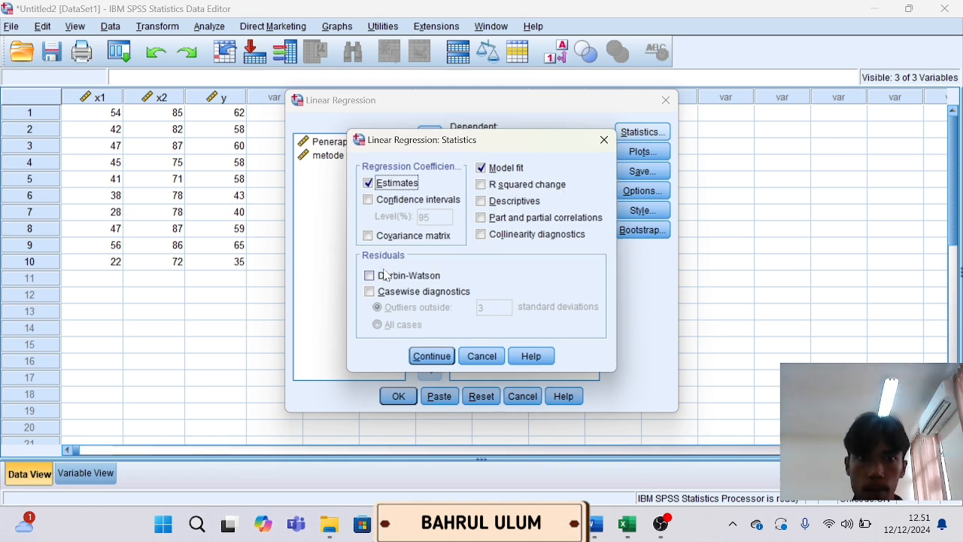
pyautogui.click(604, 140)
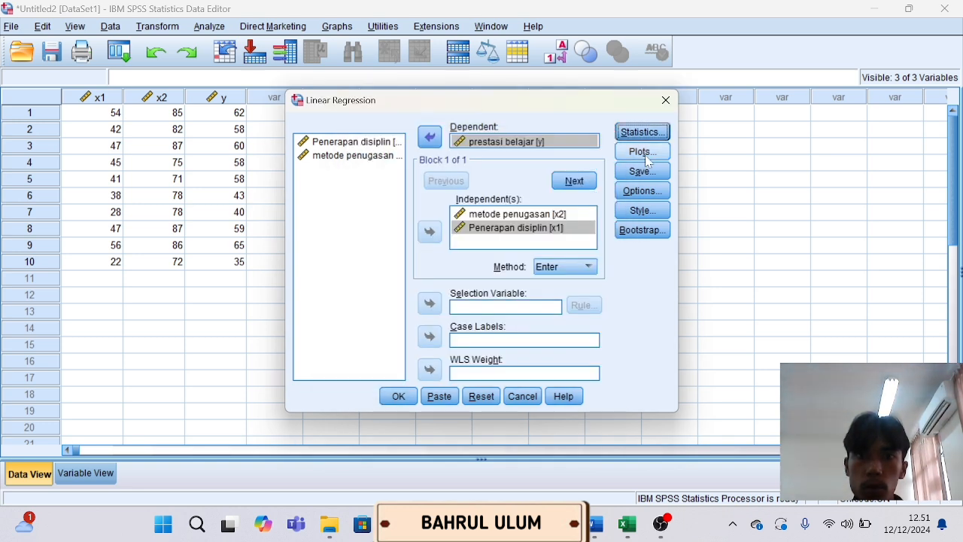
pyautogui.click(643, 152)
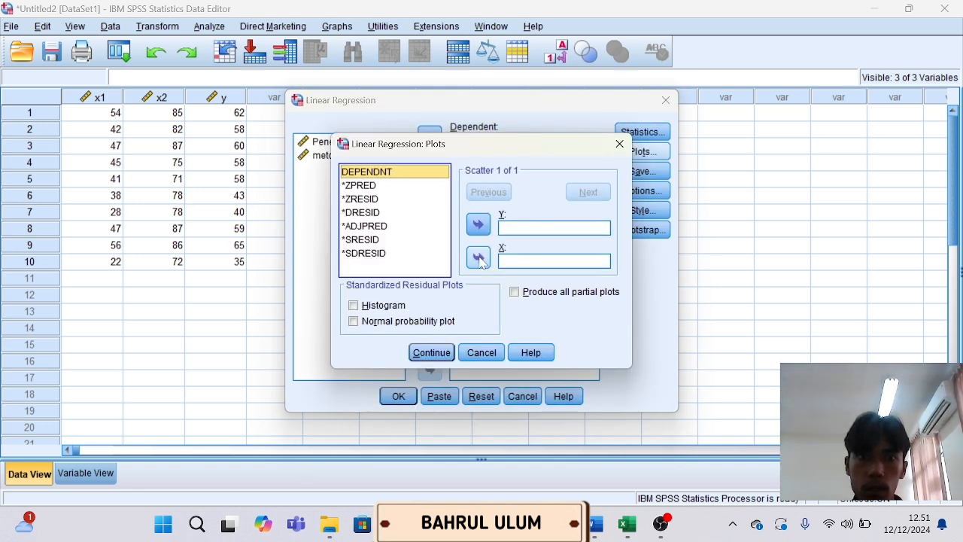
pyautogui.click(353, 322)
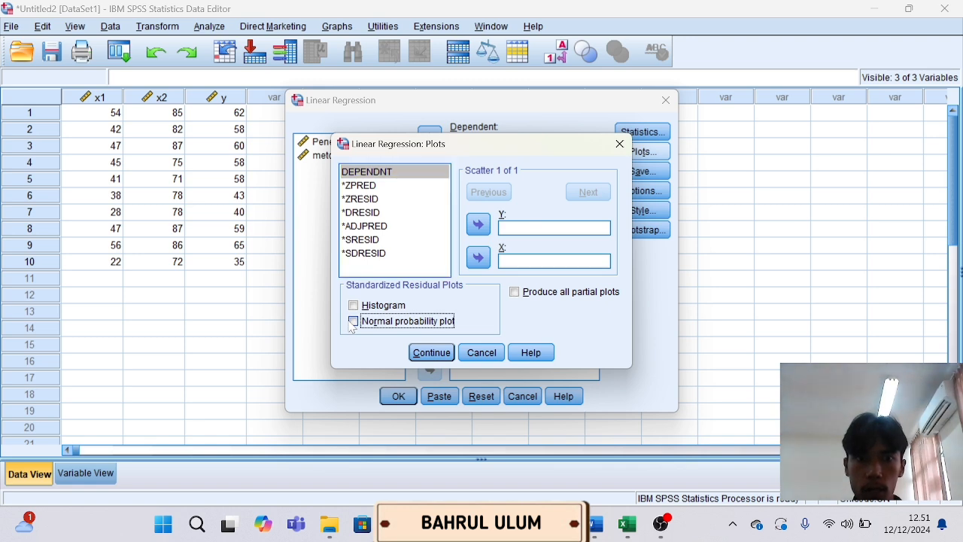
pyautogui.click(438, 358)
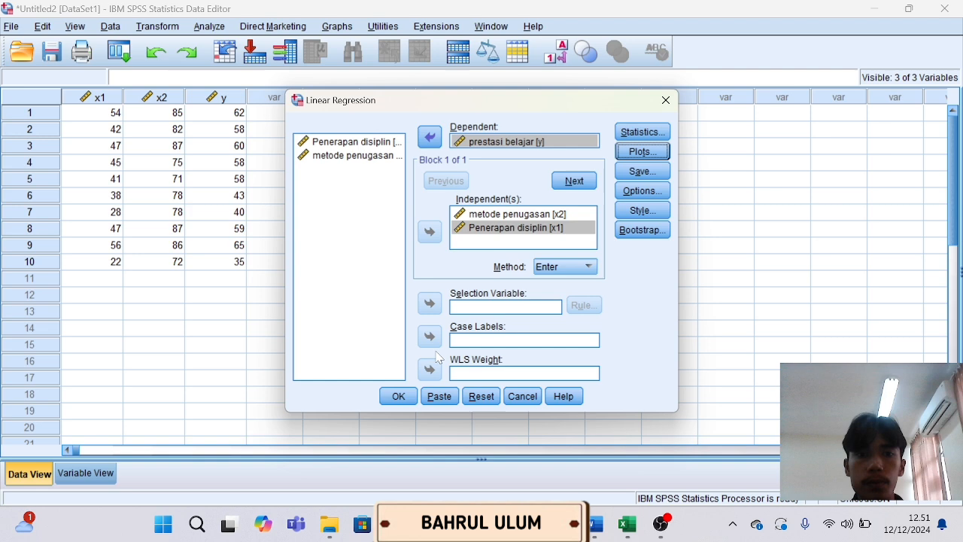
pyautogui.click(396, 399)
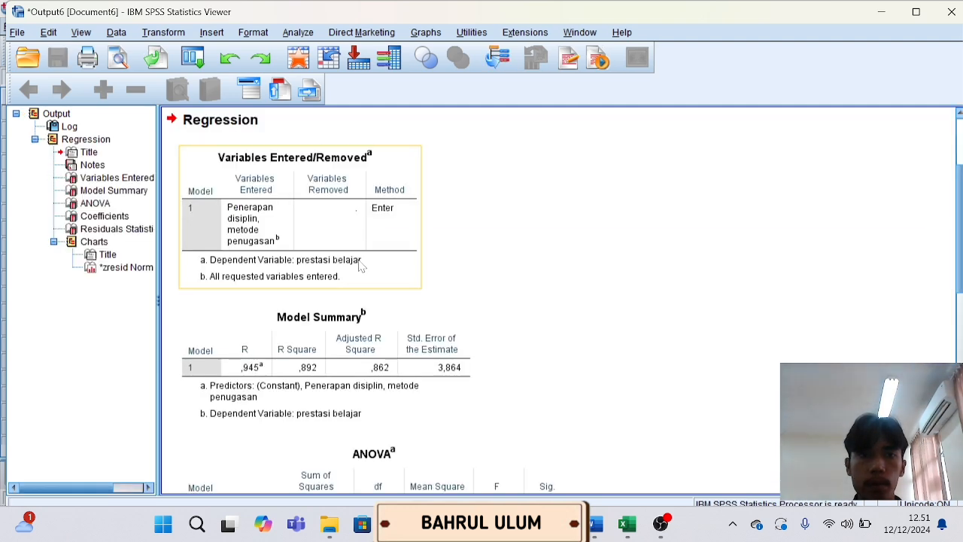
# Examine the regression output tables and the Normal P-P plot of the standardized residual for prestasi belajar.
pyautogui.scroll(-3, 363, 319)
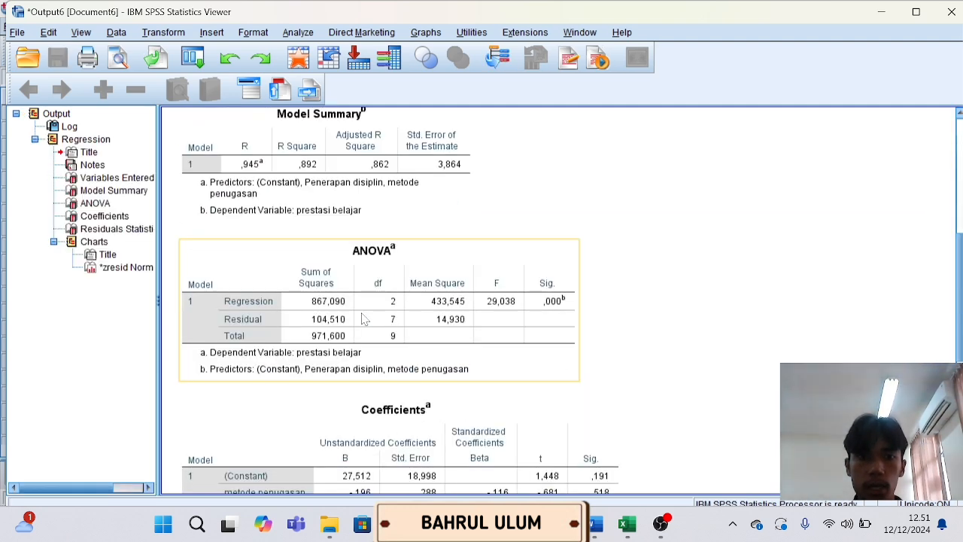
pyautogui.scroll(-9, 364, 319)
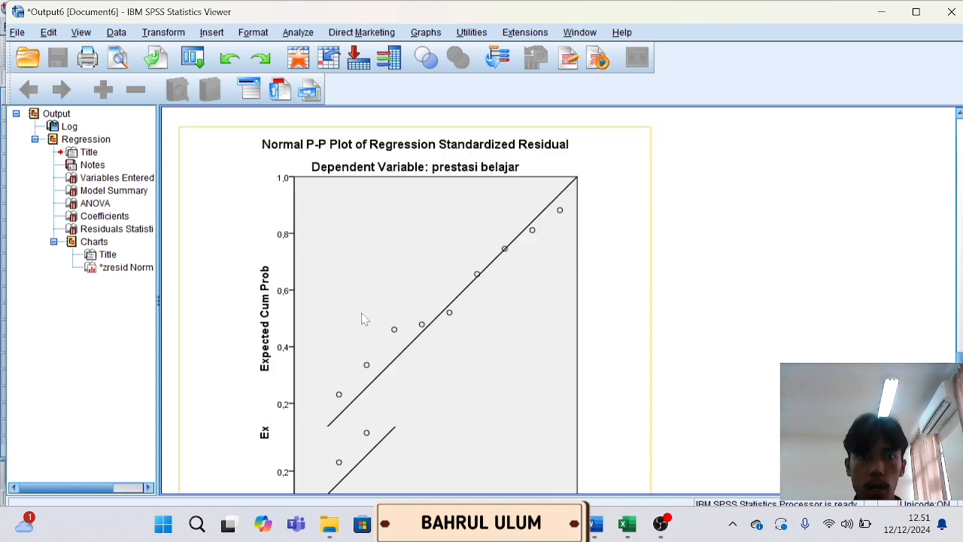
pyautogui.scroll(-1, 364, 319)
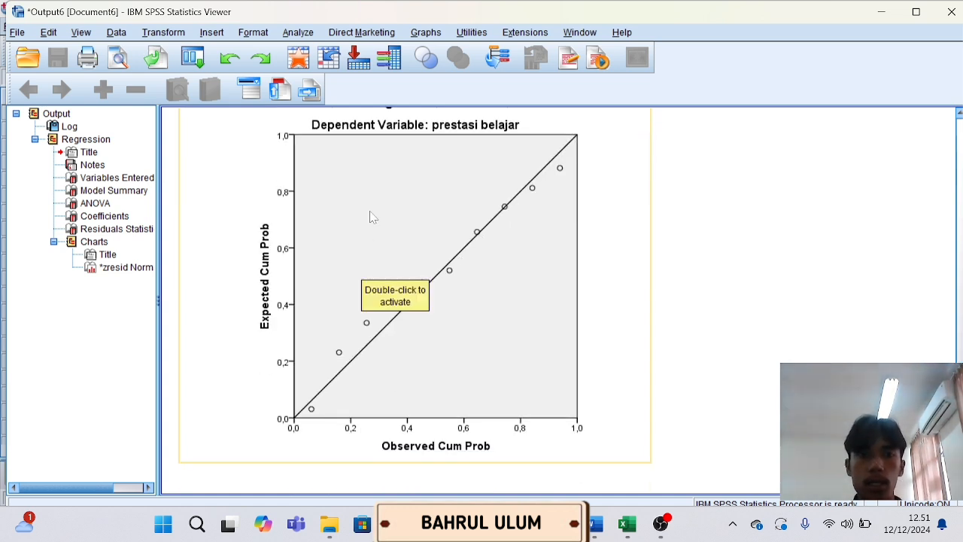
pyautogui.scroll(3, 370, 218)
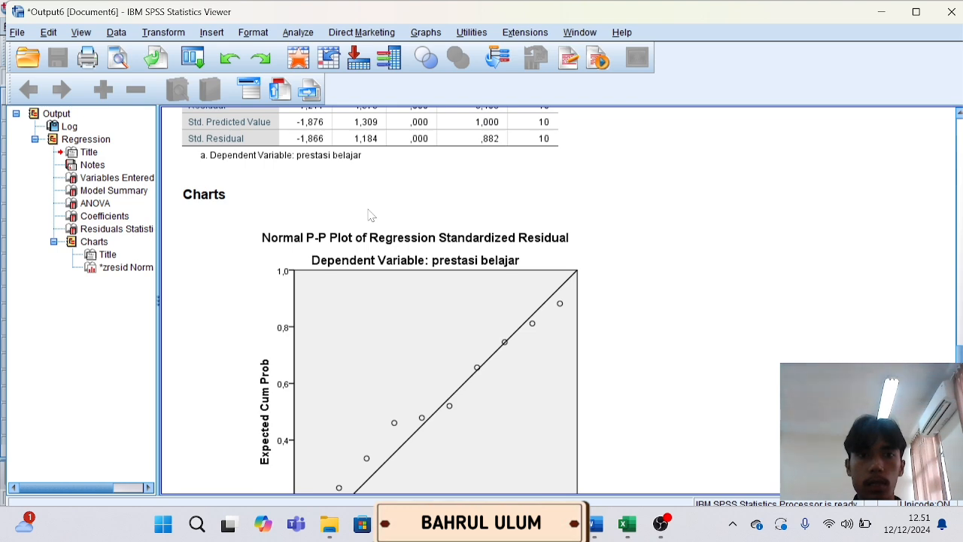
pyautogui.scroll(-2, 371, 216)
# Switch to the Word document and examine the Normal P-P plot in its data normality test section.
pyautogui.hotkey('alt', 'Tab')
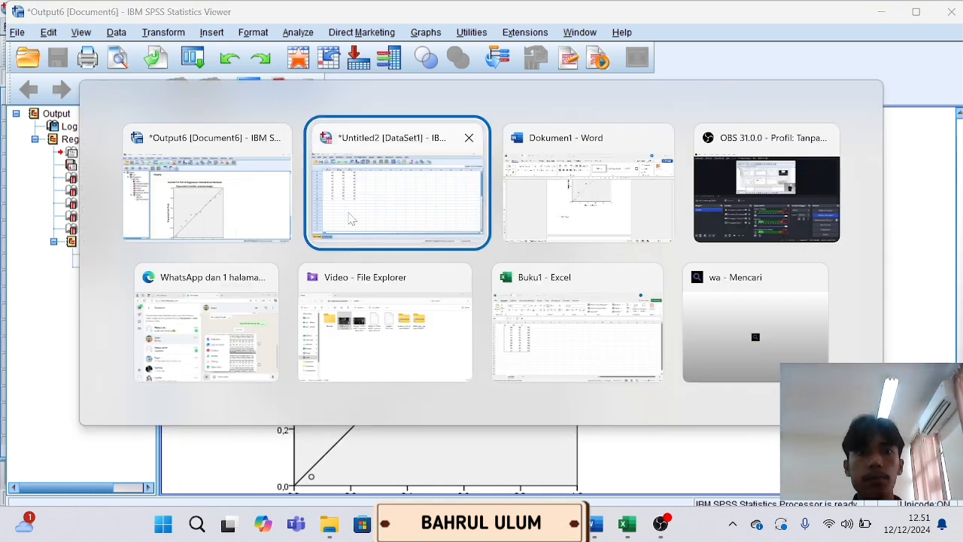
pyautogui.hotkey('alt', 'Tab')
pyautogui.scroll(1, 415, 288)
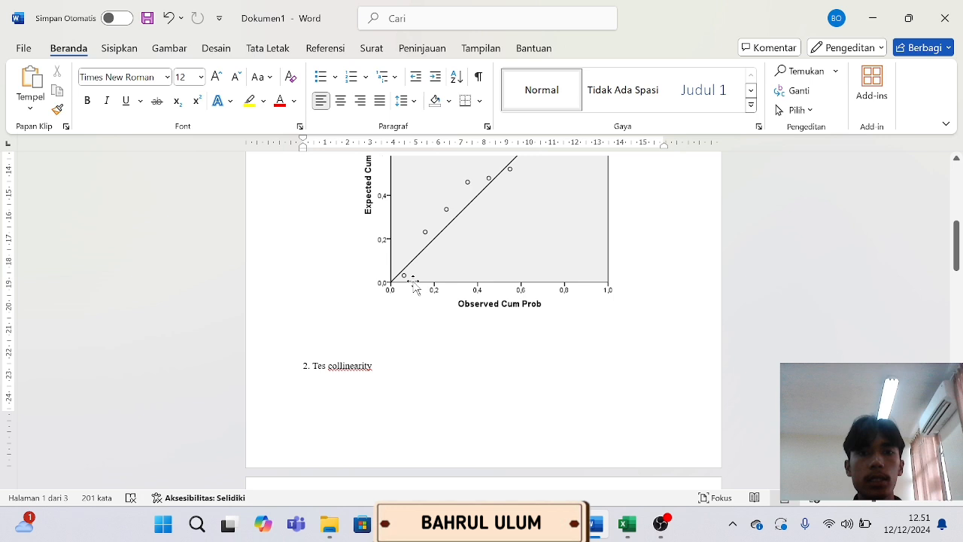
pyautogui.scroll(1, 416, 289)
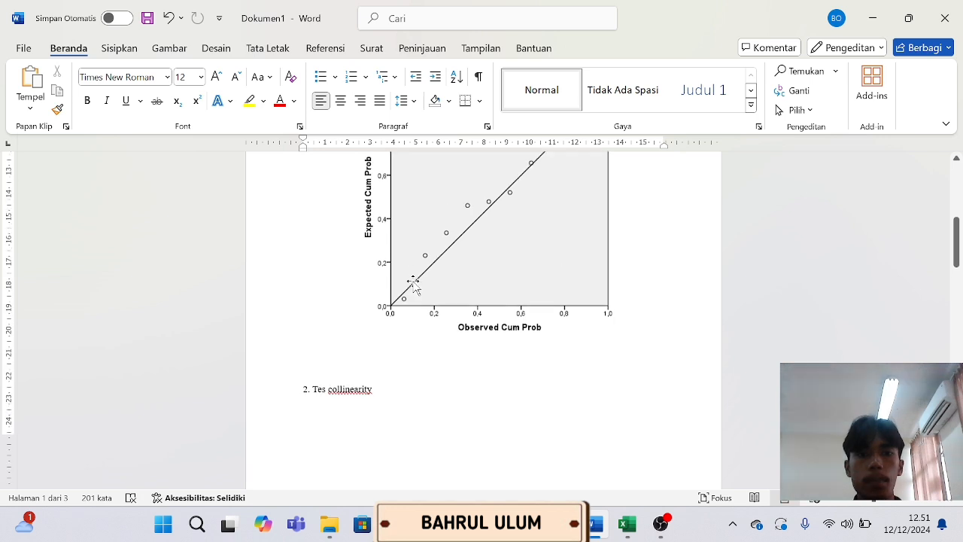
pyautogui.scroll(2, 413, 283)
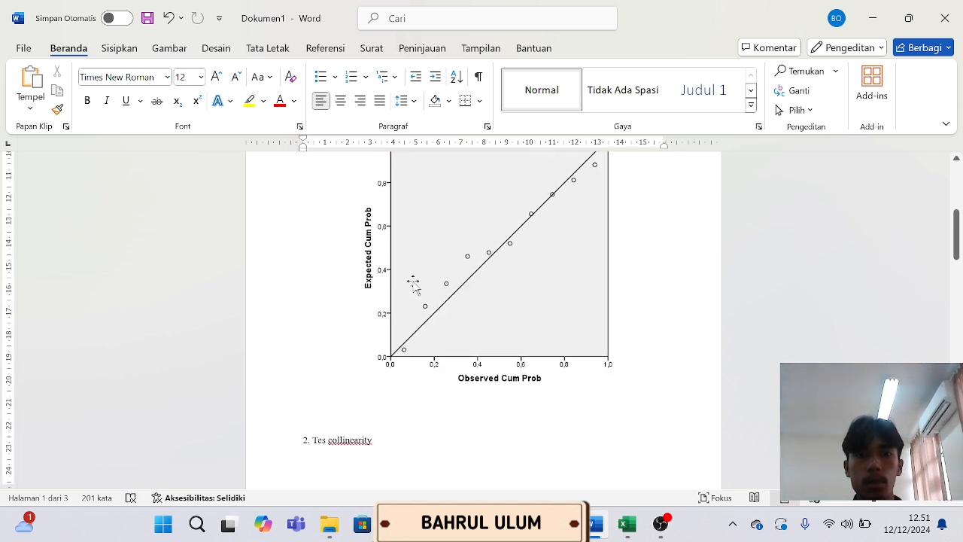
pyautogui.scroll(2, 414, 283)
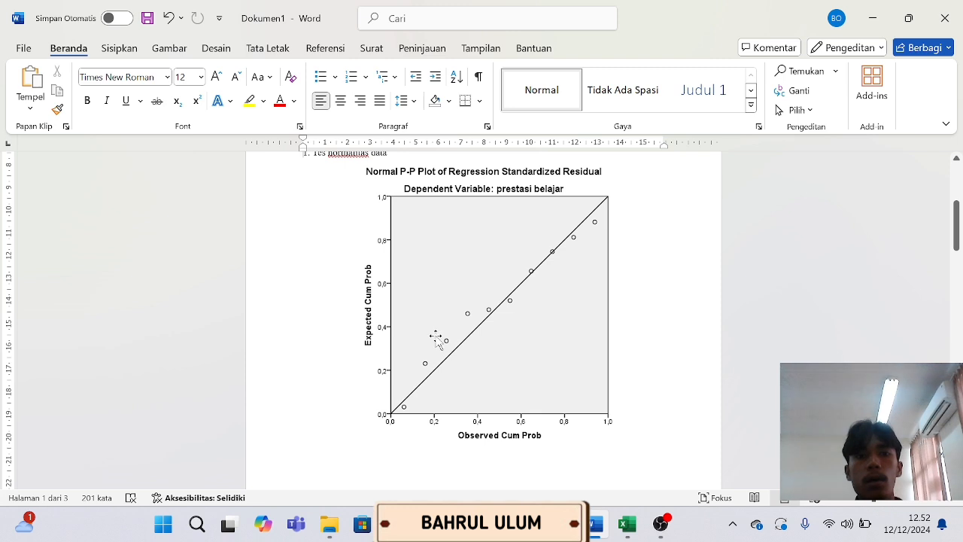
pyautogui.scroll(-3, 437, 337)
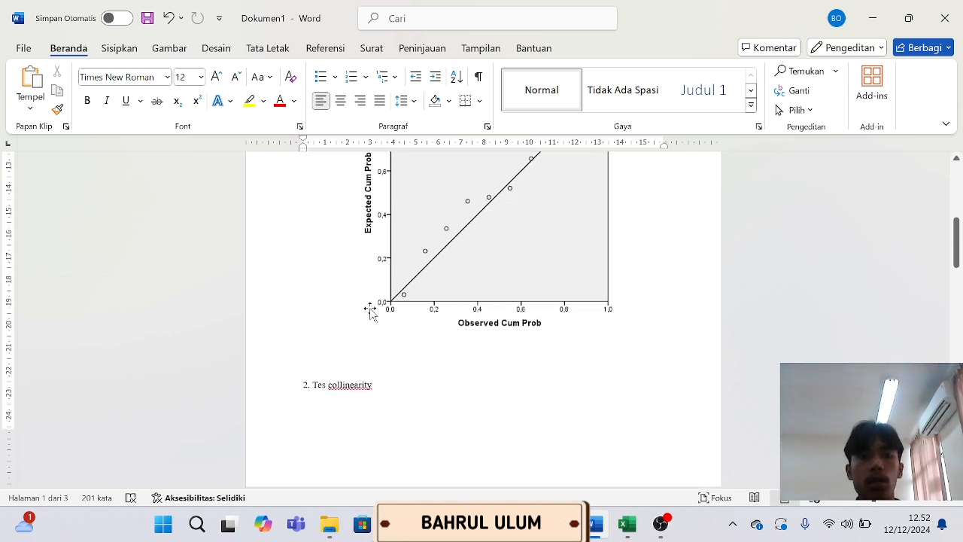
# Switch to the SPSS Data Editor, reopen Linear Regression with the same variables, and turn off the normal probability plot.
pyautogui.hotkey('alt', 'Tab')
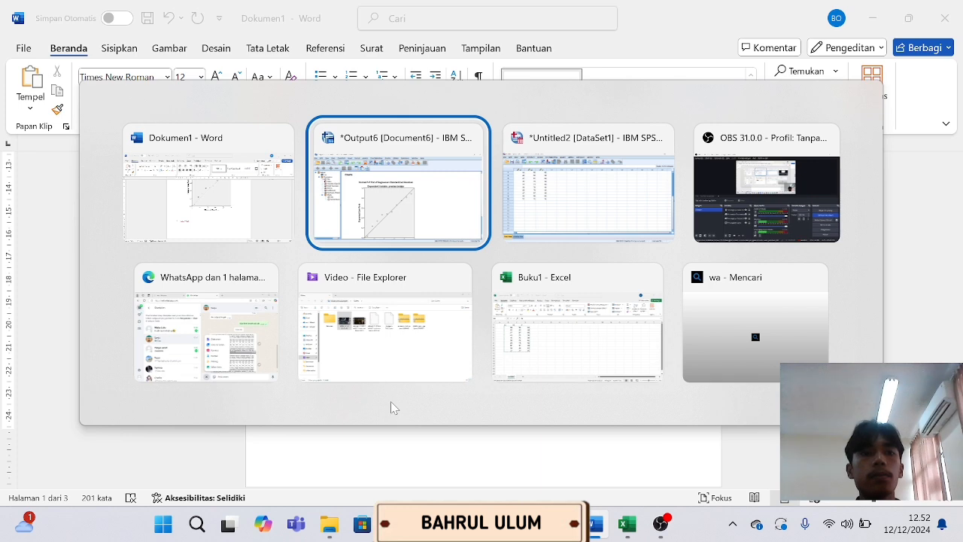
pyautogui.press('Tab')
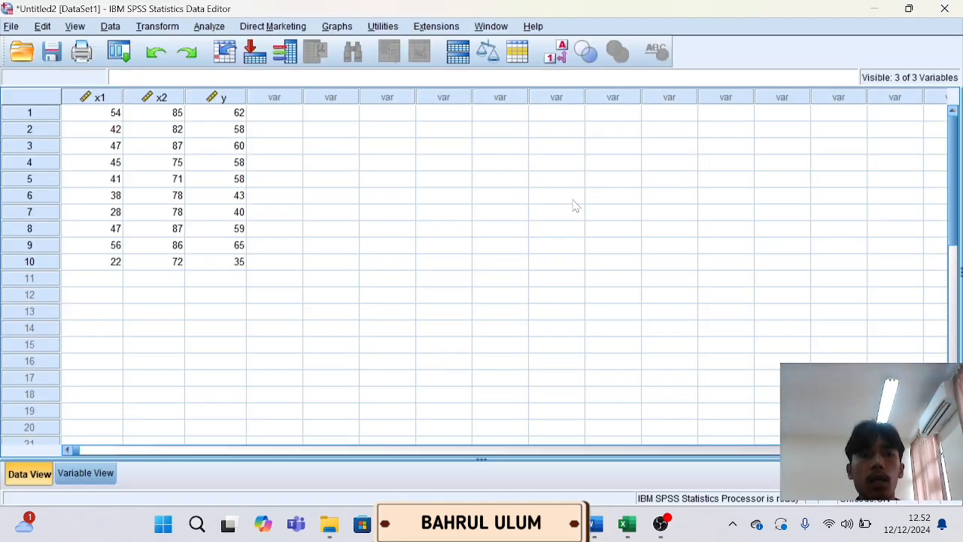
pyautogui.click(210, 28)
pyautogui.moveTo(248, 191)
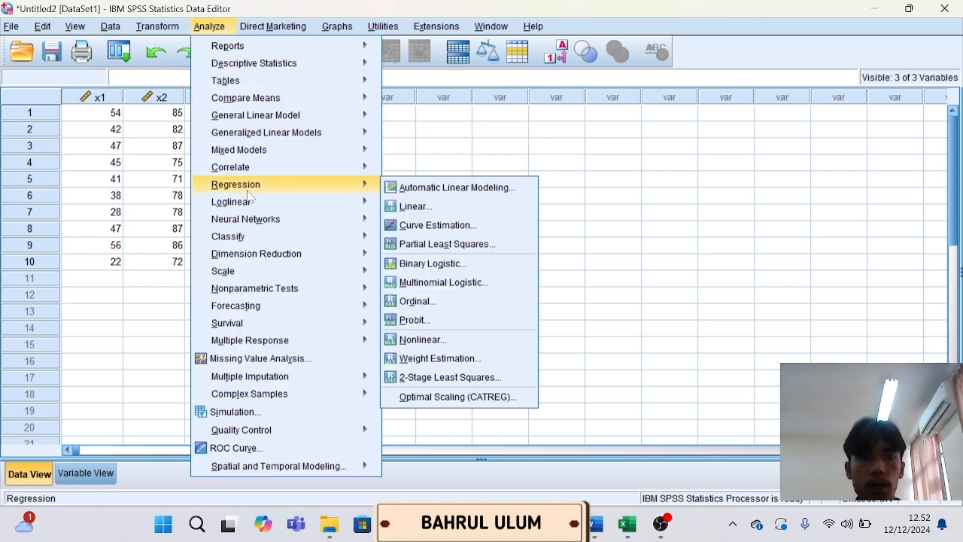
pyautogui.click(430, 207)
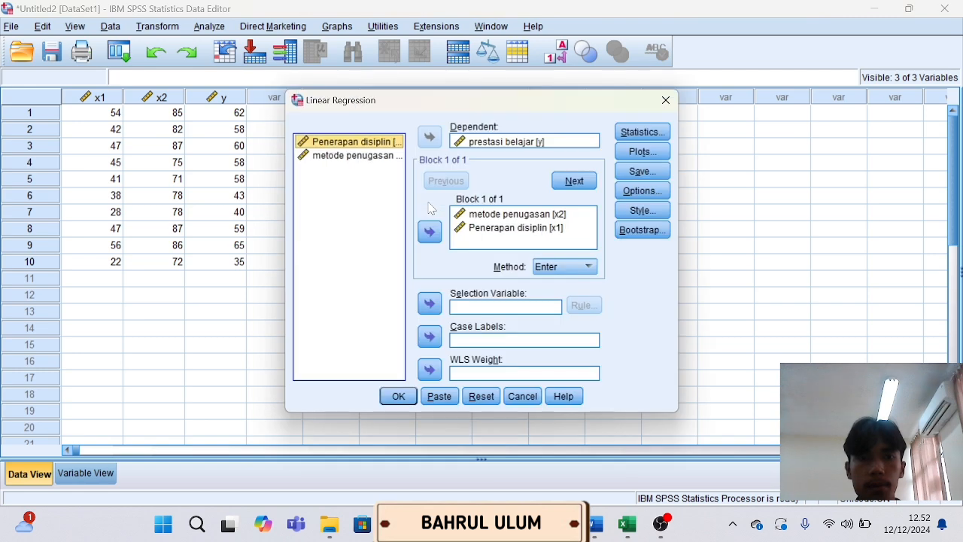
pyautogui.click(642, 151)
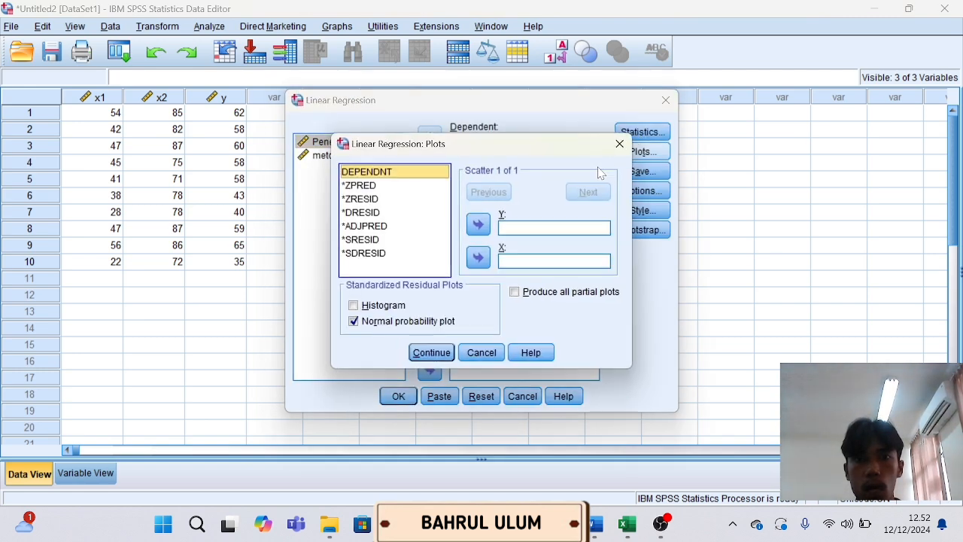
pyautogui.click(353, 323)
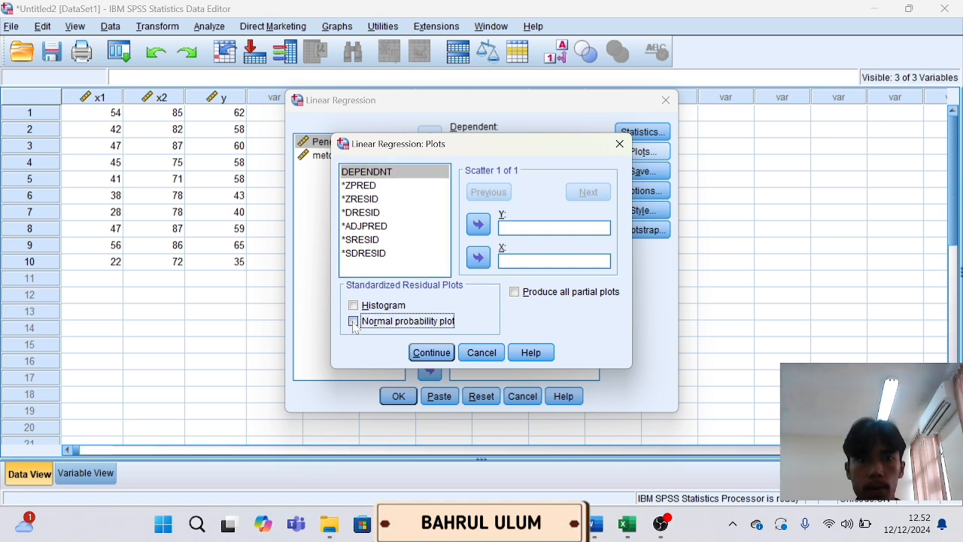
pyautogui.click(432, 353)
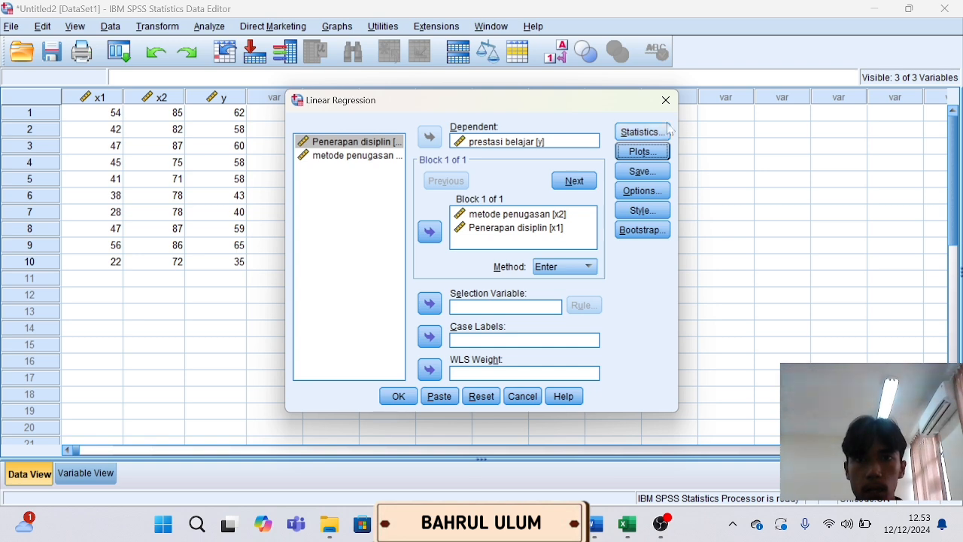
# Add collinearity diagnostics to the regression statistics and run the linear regression for prestasi belajar.
pyautogui.click(648, 135)
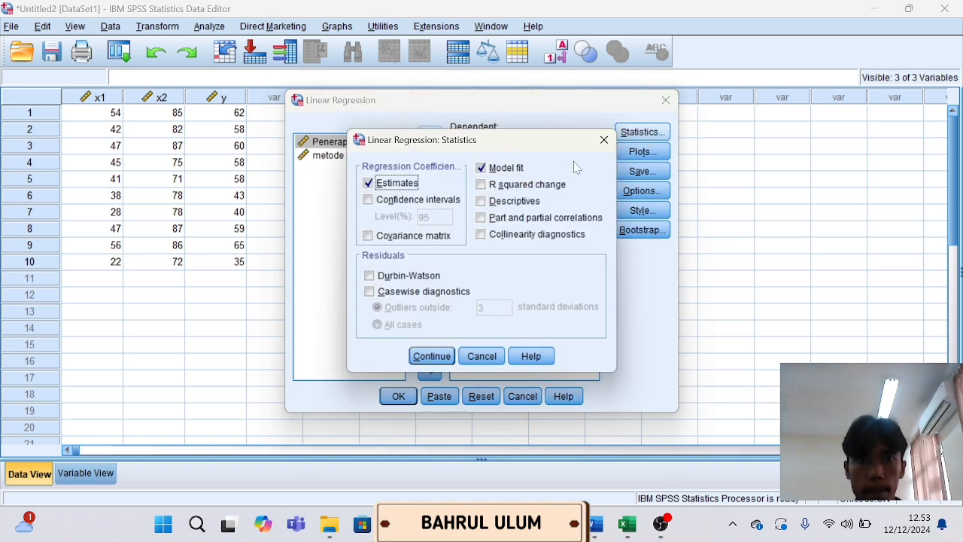
pyautogui.click(481, 235)
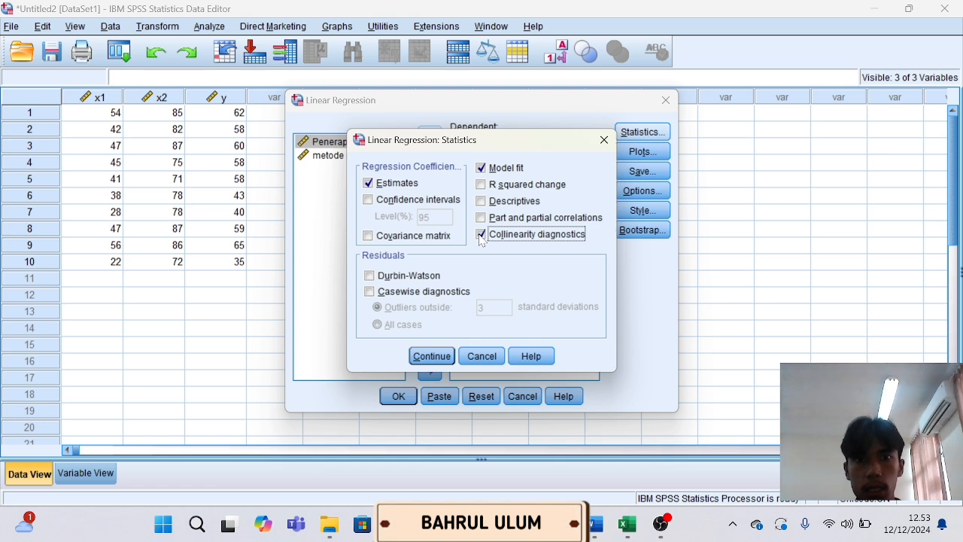
pyautogui.click(429, 352)
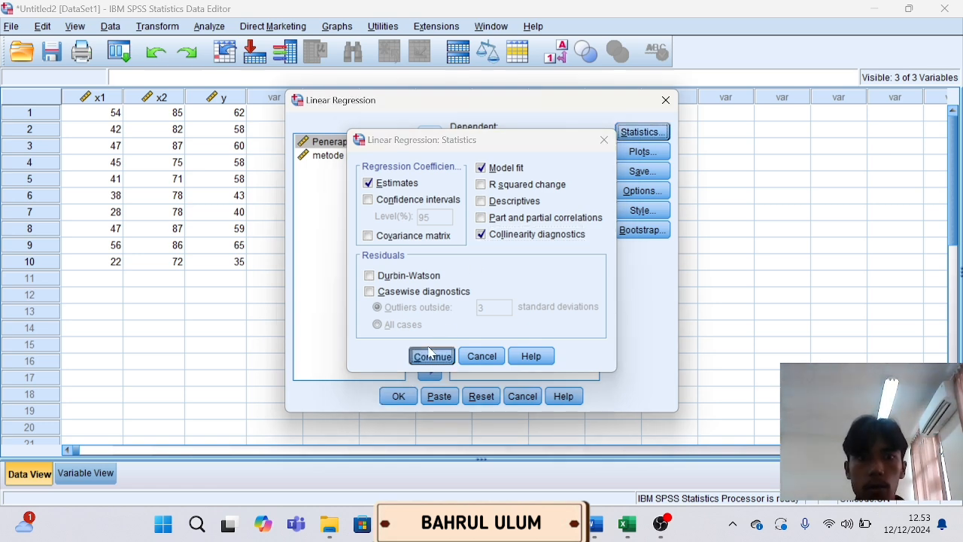
pyautogui.click(399, 396)
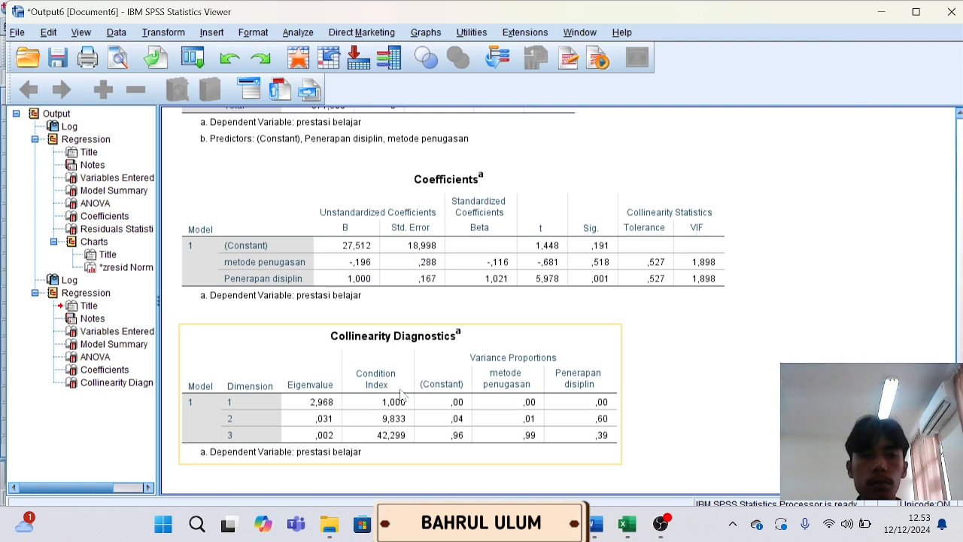
# Switch to the Word document and examine the Coefficients table, the VIF and Tolerance criteria and the conclusion in its collinearity section.
pyautogui.hotkey('alt', 'Tab')
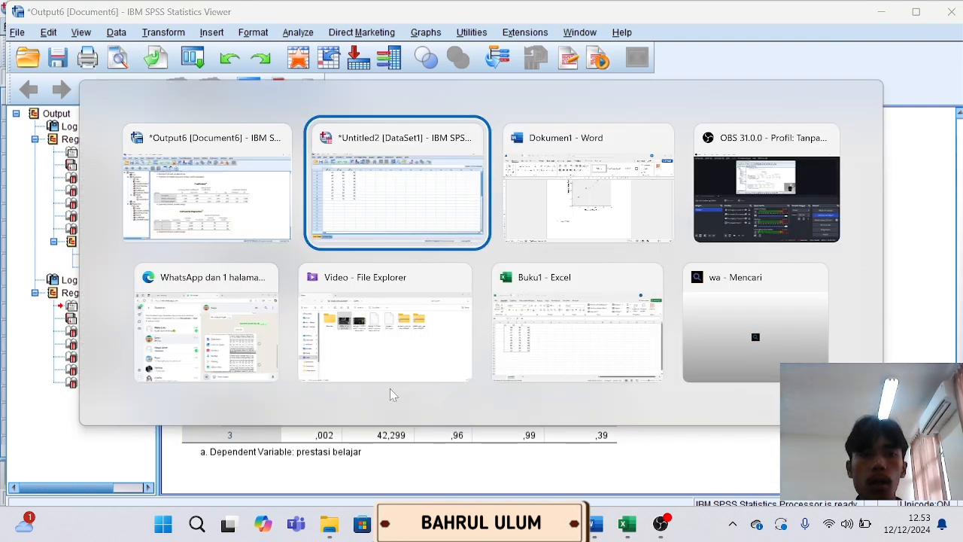
pyautogui.hotkey('alt', 'Tab')
pyautogui.click(533, 203)
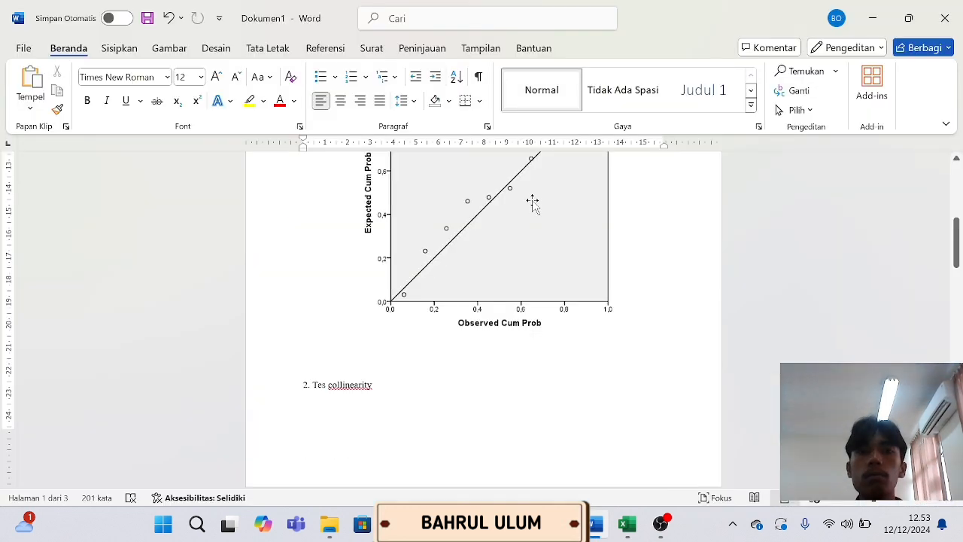
pyautogui.click(532, 203)
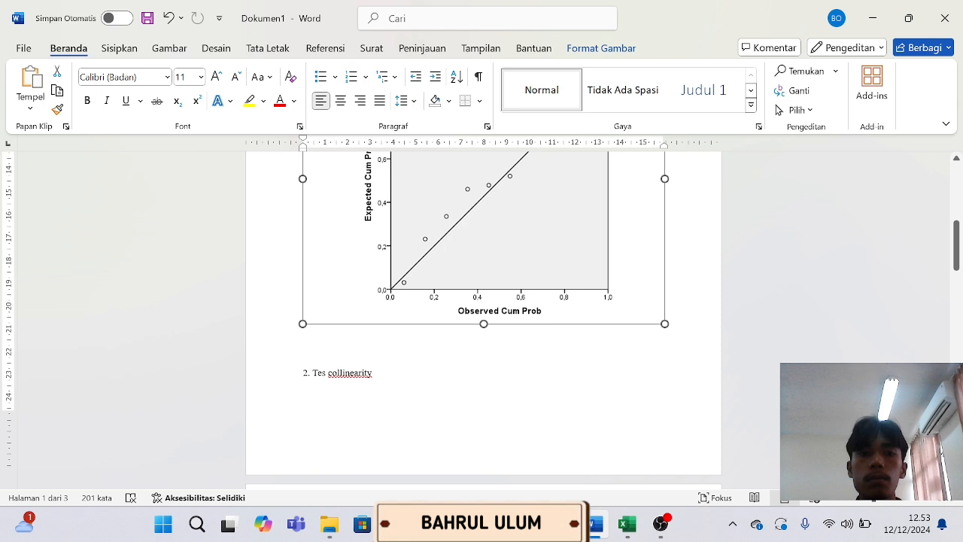
pyautogui.scroll(-3, 437, 382)
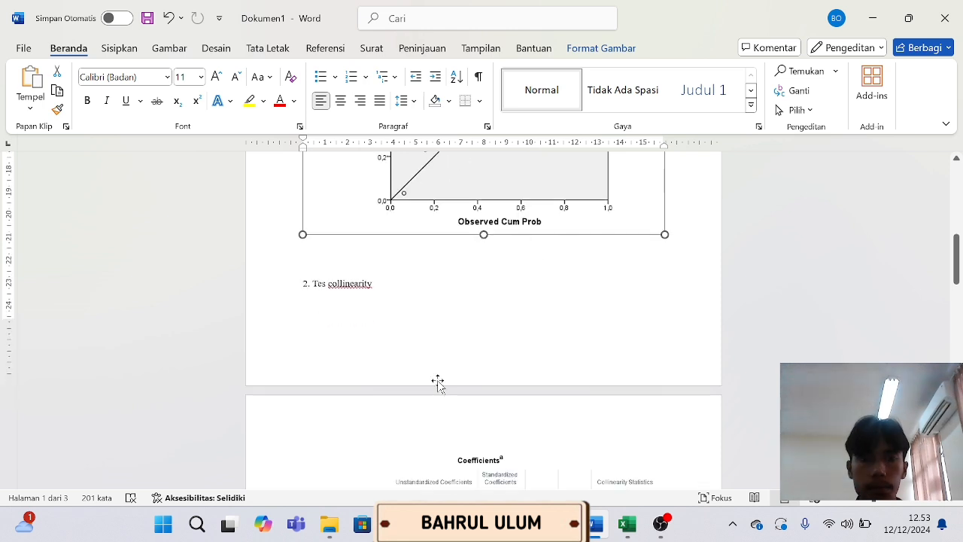
pyautogui.scroll(-5, 437, 381)
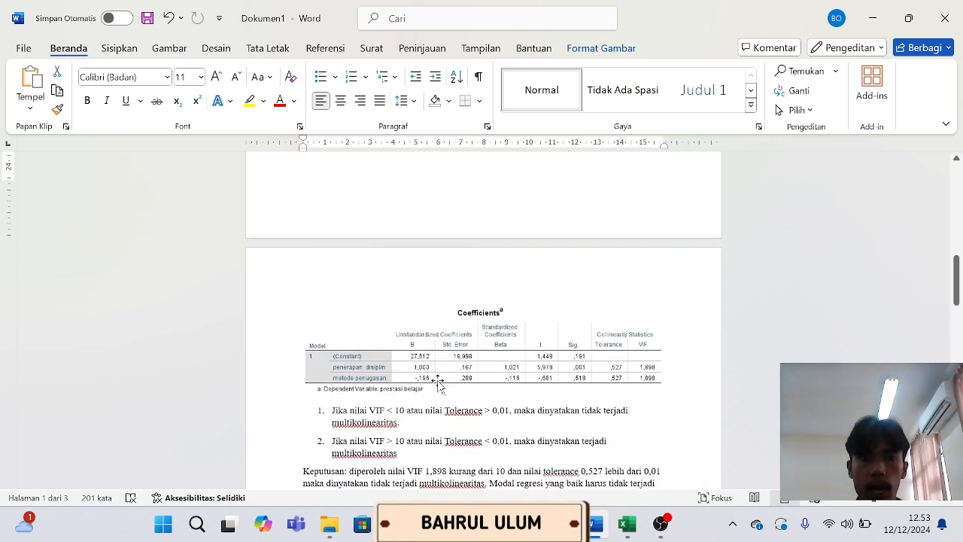
pyautogui.scroll(-1, 438, 382)
pyautogui.scroll(-1, 438, 382)
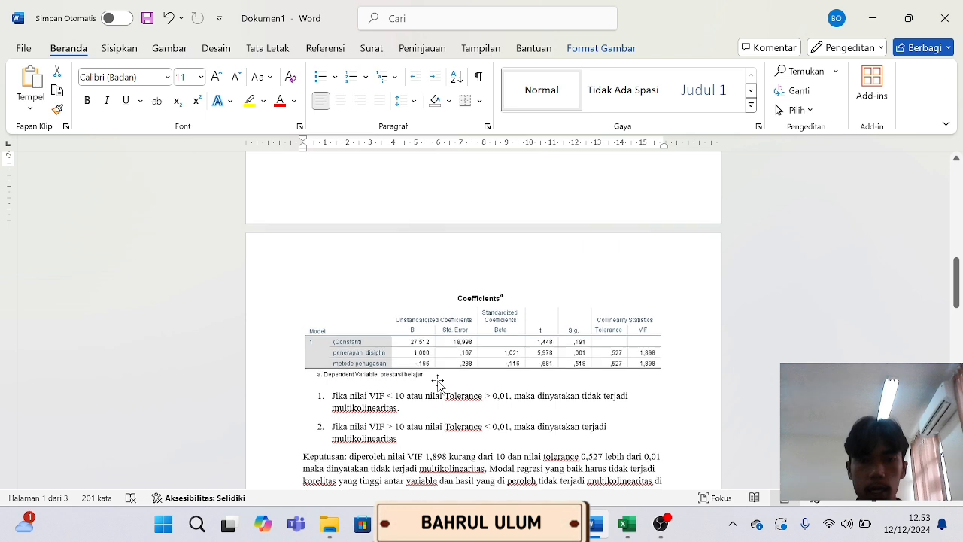
pyautogui.scroll(-1, 438, 382)
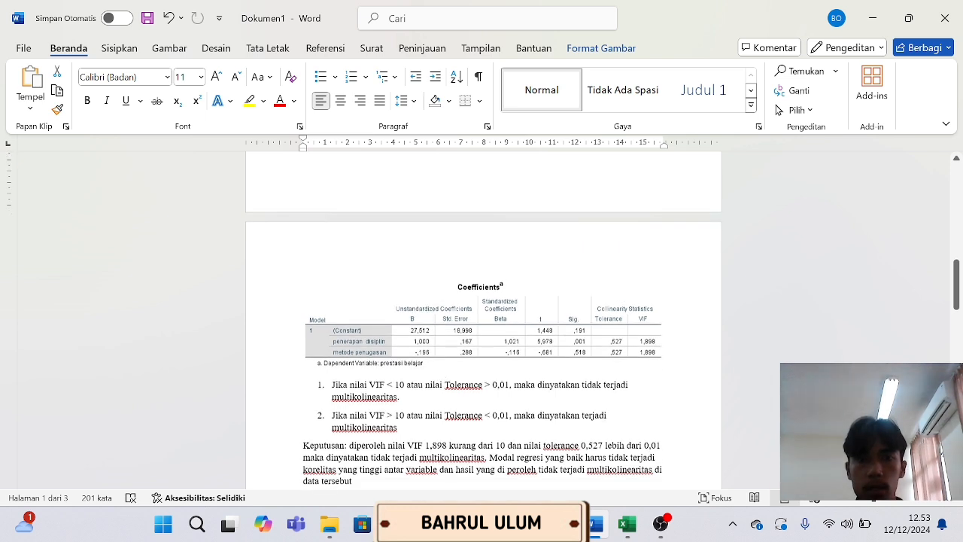
pyautogui.scroll(-1, 483, 346)
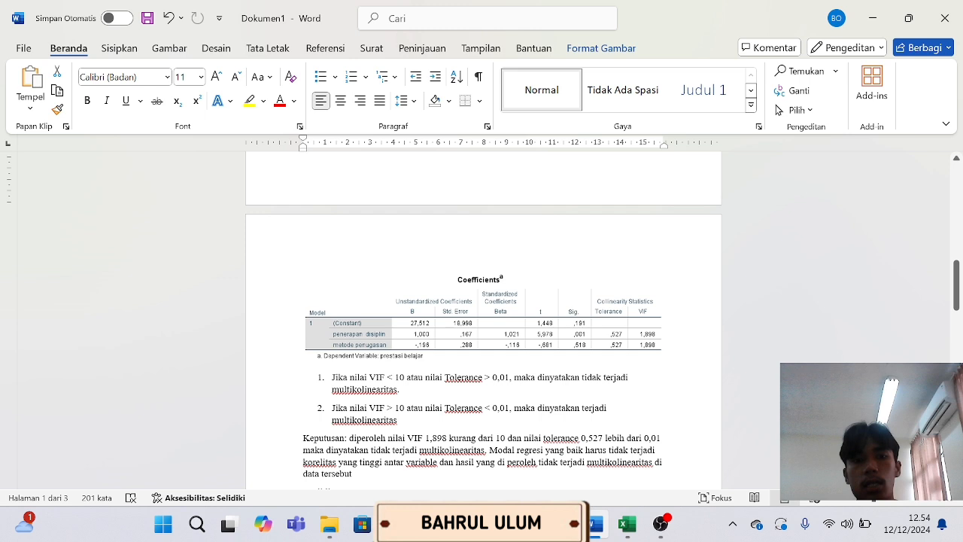
pyautogui.scroll(-1, 277, 374)
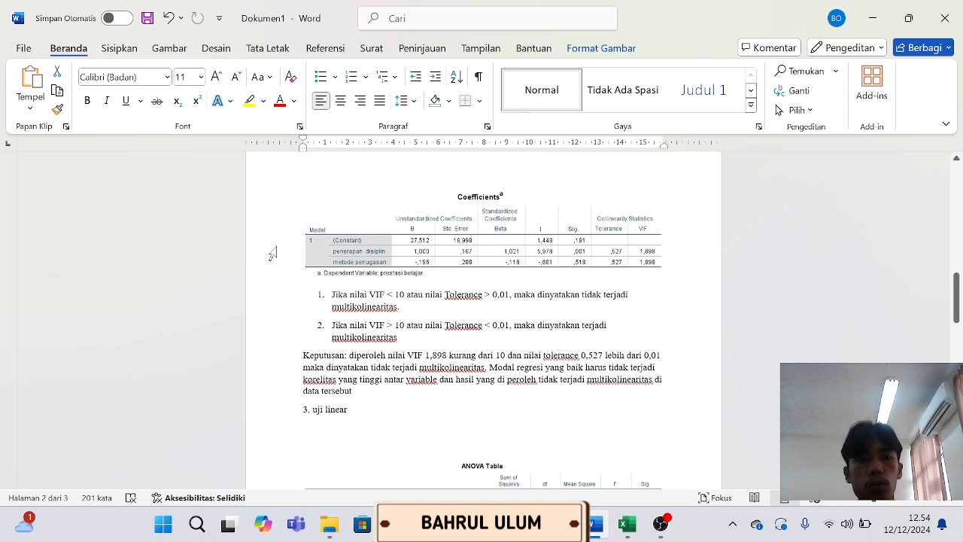
# In the SPSS Data Editor, set up a Means comparison with prestasi belajar as dependent and Penerapan disiplin and metode penugasan as independents.
pyautogui.hotkey('alt', 'Tab')
pyautogui.click(549, 217)
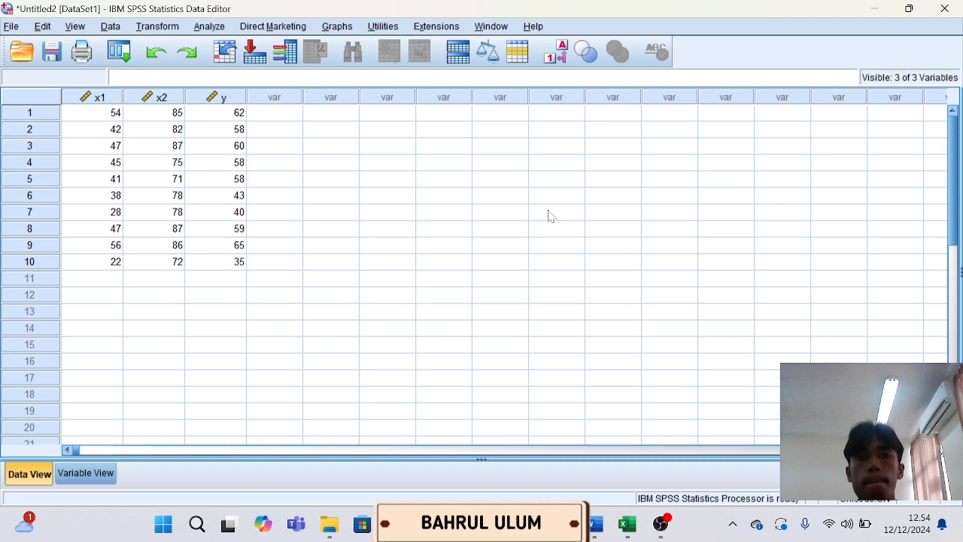
pyautogui.click(210, 27)
pyautogui.moveTo(253, 106)
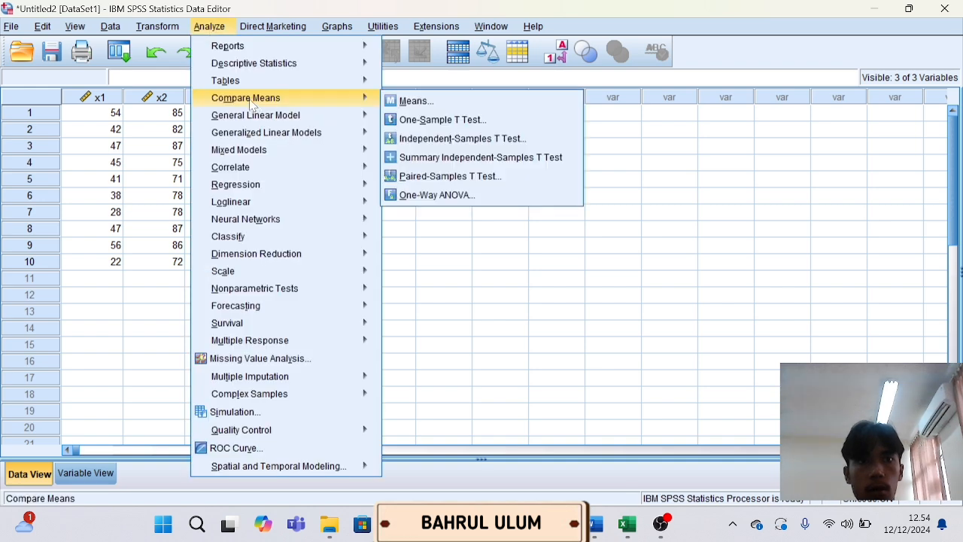
pyautogui.click(413, 101)
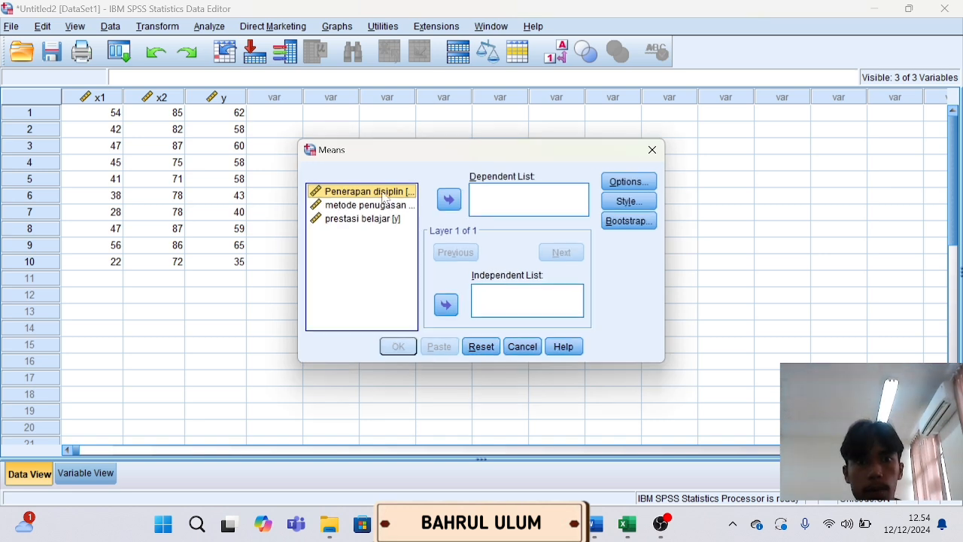
pyautogui.click(441, 307)
pyautogui.click(383, 196)
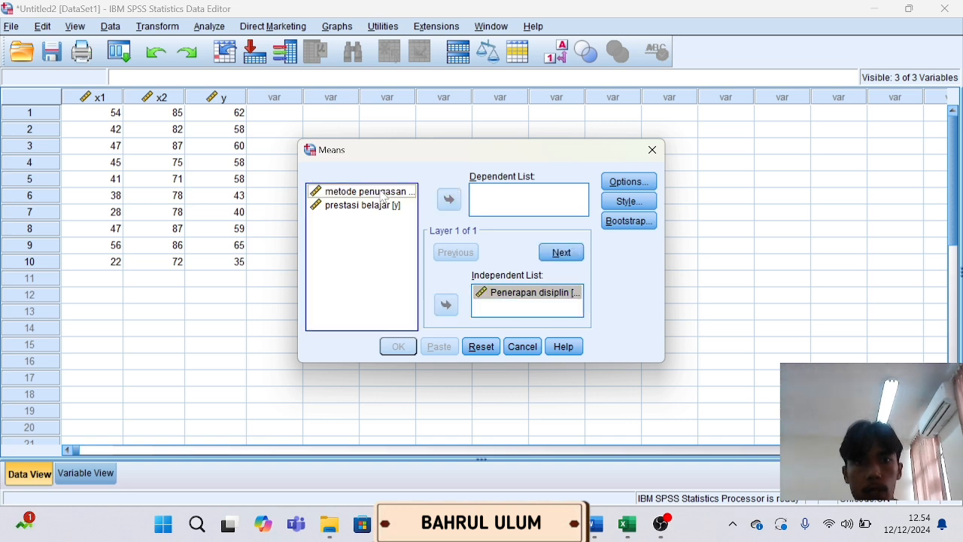
pyautogui.click(454, 307)
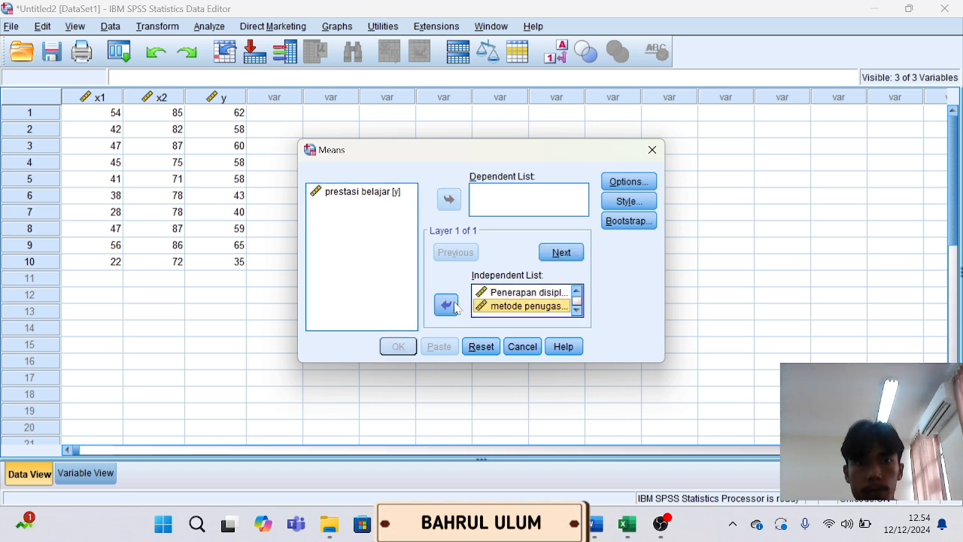
pyautogui.click(382, 193)
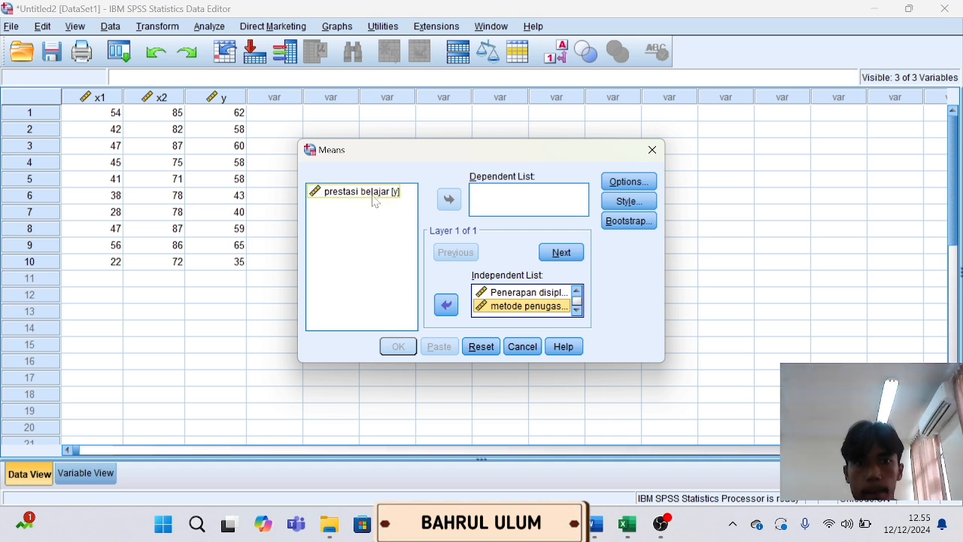
pyautogui.click(449, 199)
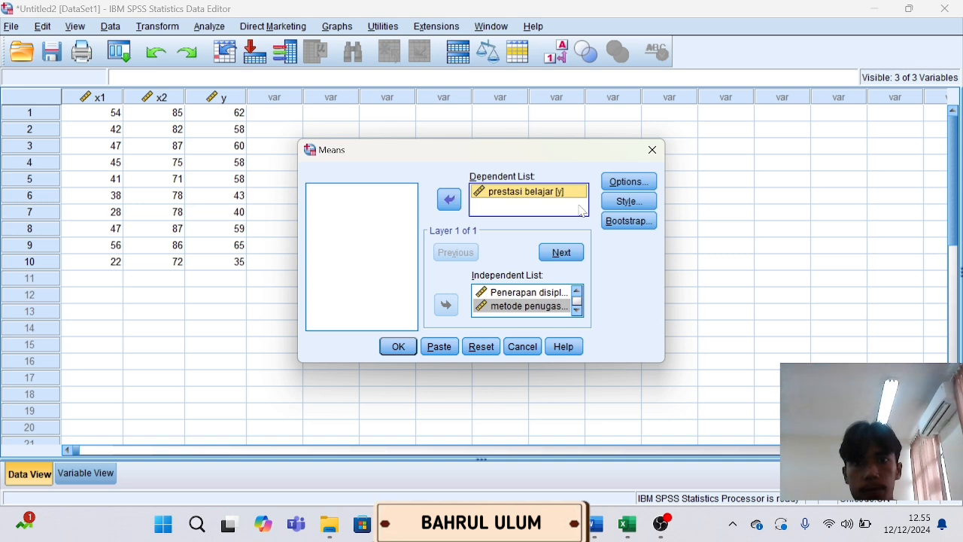
# Enable the test for linearity and the Anova table and eta for the first layer, and run the Means analysis.
pyautogui.click(639, 179)
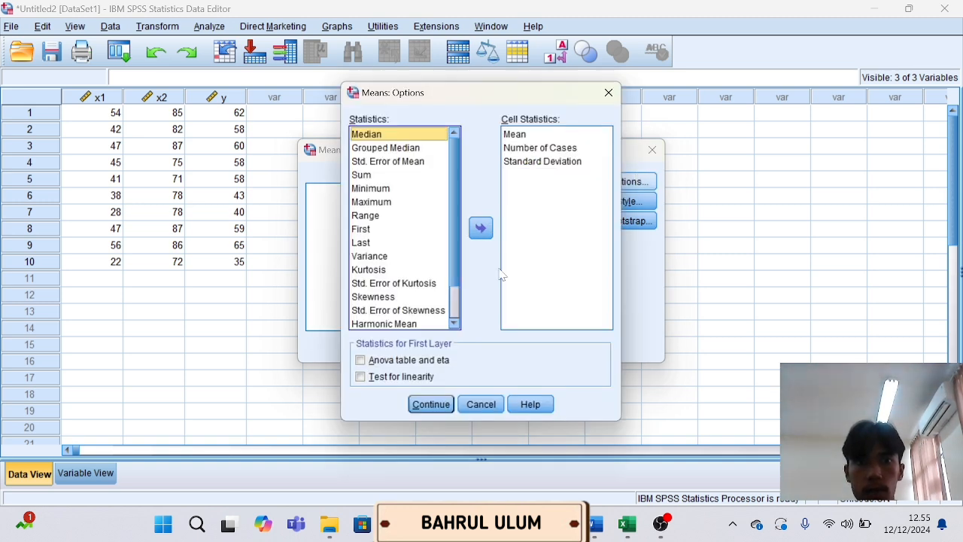
pyautogui.click(360, 376)
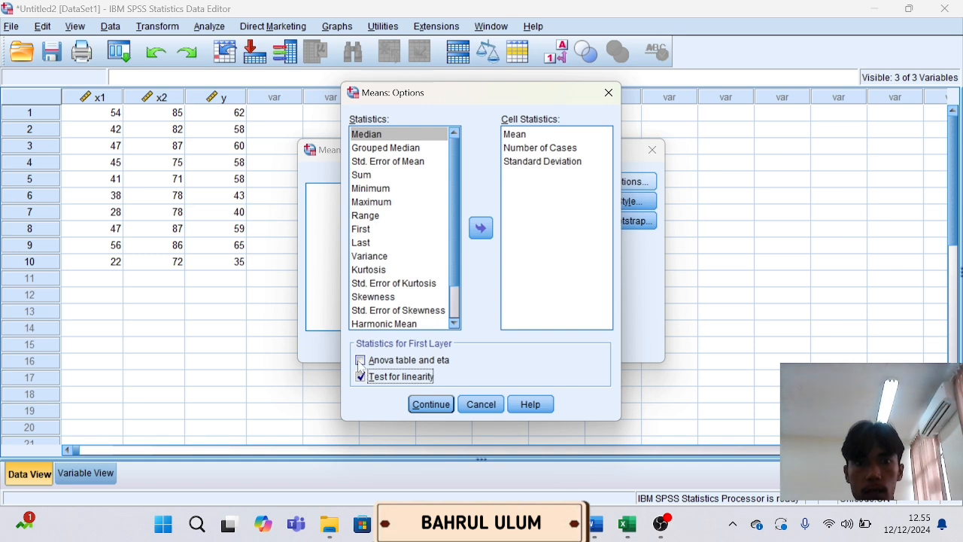
pyautogui.click(360, 360)
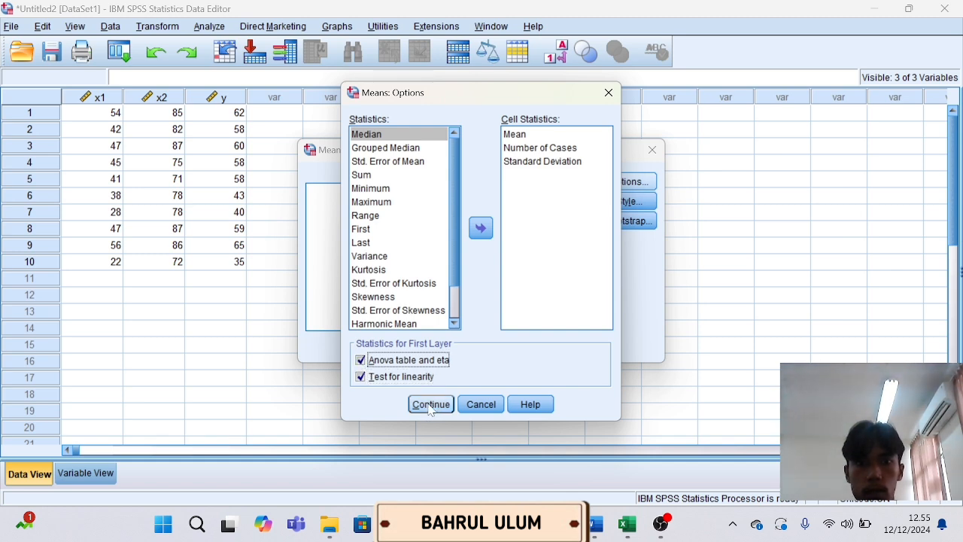
pyautogui.click(430, 405)
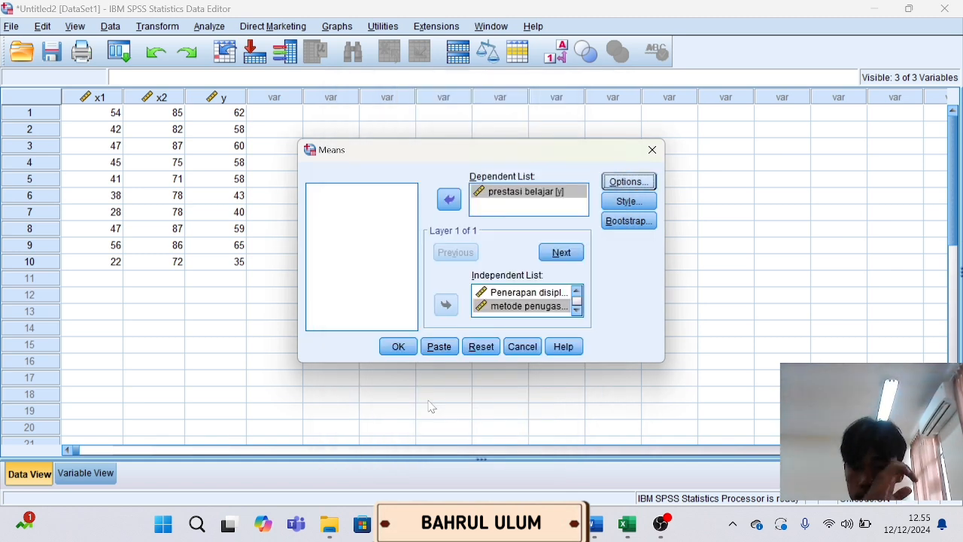
pyautogui.click(398, 347)
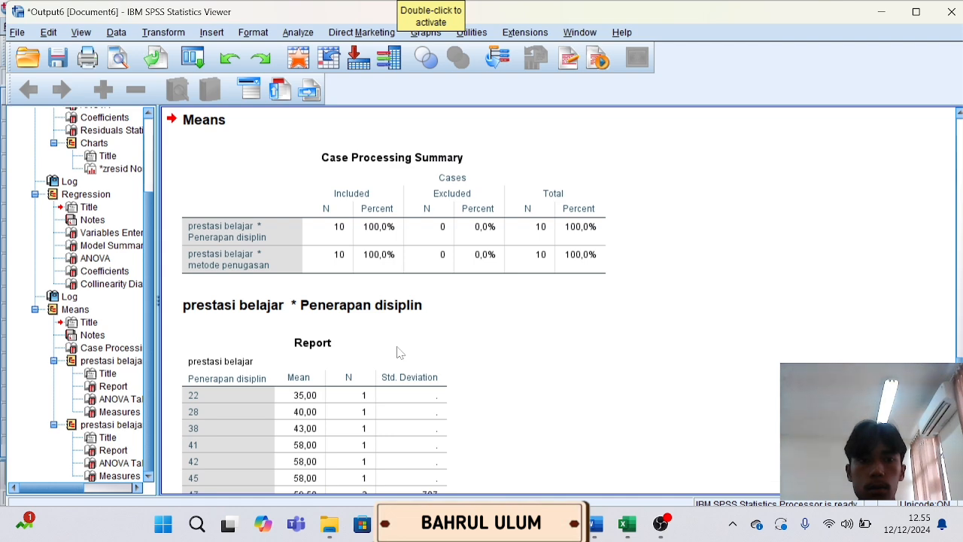
# Examine the output's ANOVA table for prestasi belajar by Penerapan disiplin, and read the linearity criteria and conclusion in the Word document.
pyautogui.scroll(-5, 399, 353)
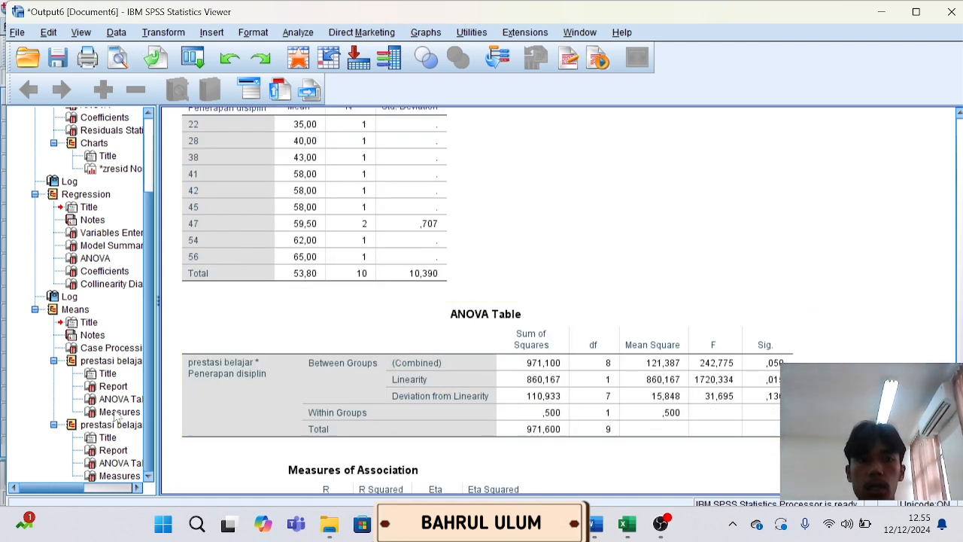
pyautogui.click(115, 399)
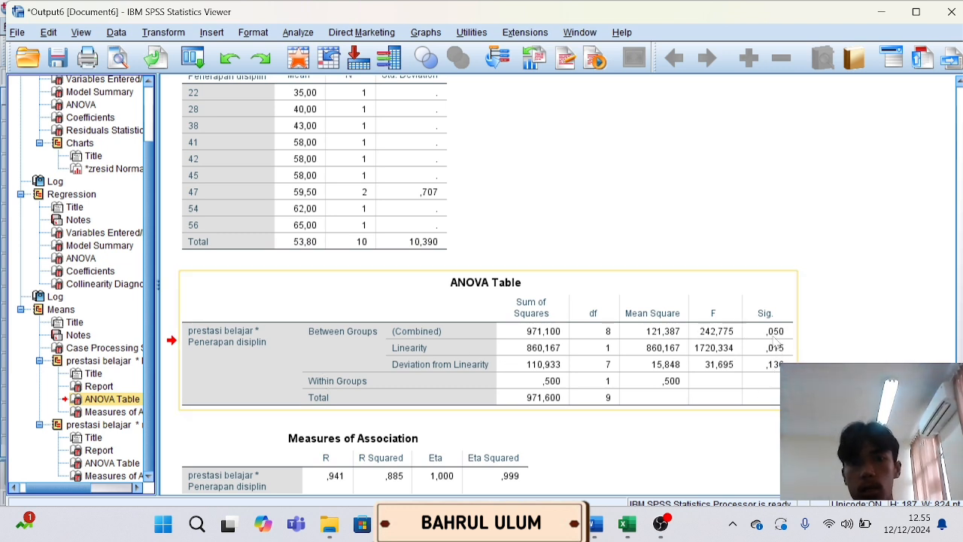
pyautogui.hotkey('alt', 'Tab')
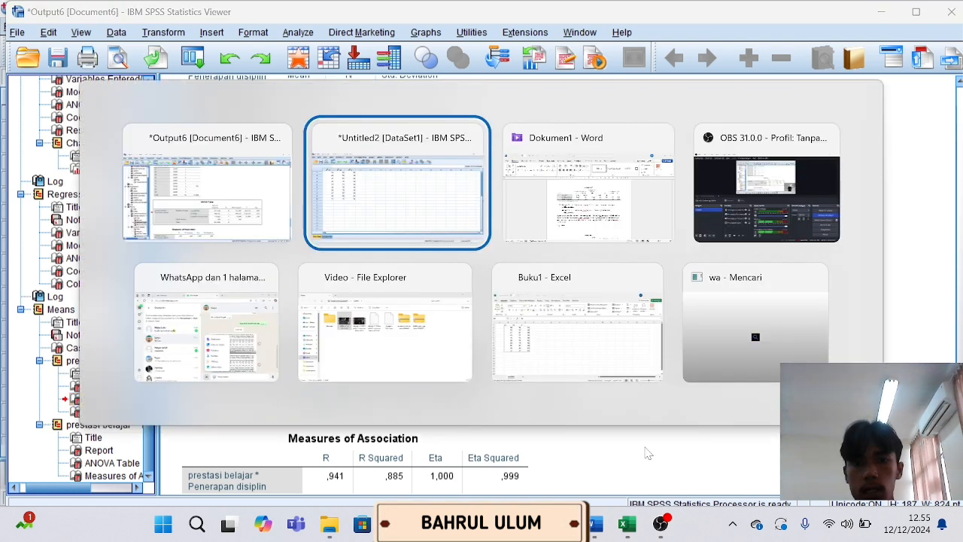
pyautogui.hotkey('alt', 'Tab')
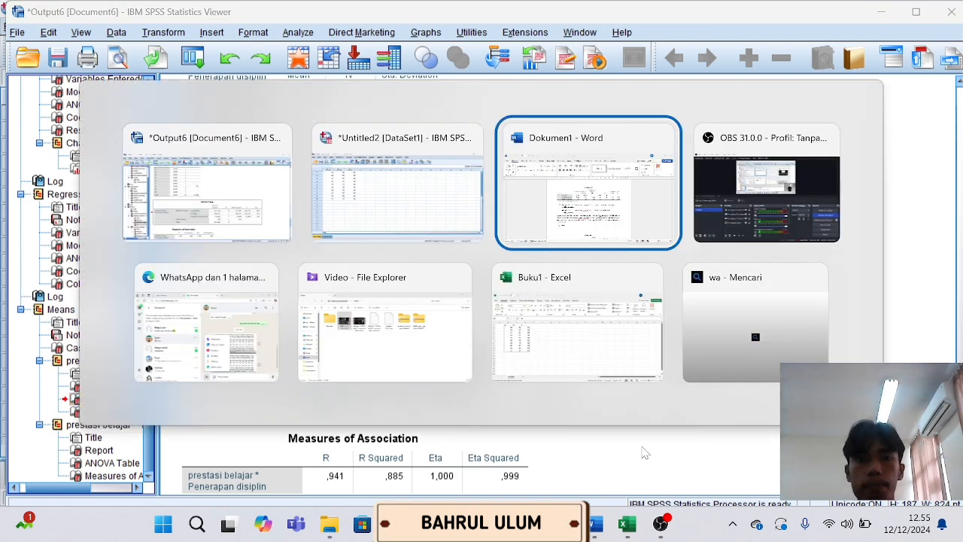
pyautogui.scroll(-1, 542, 407)
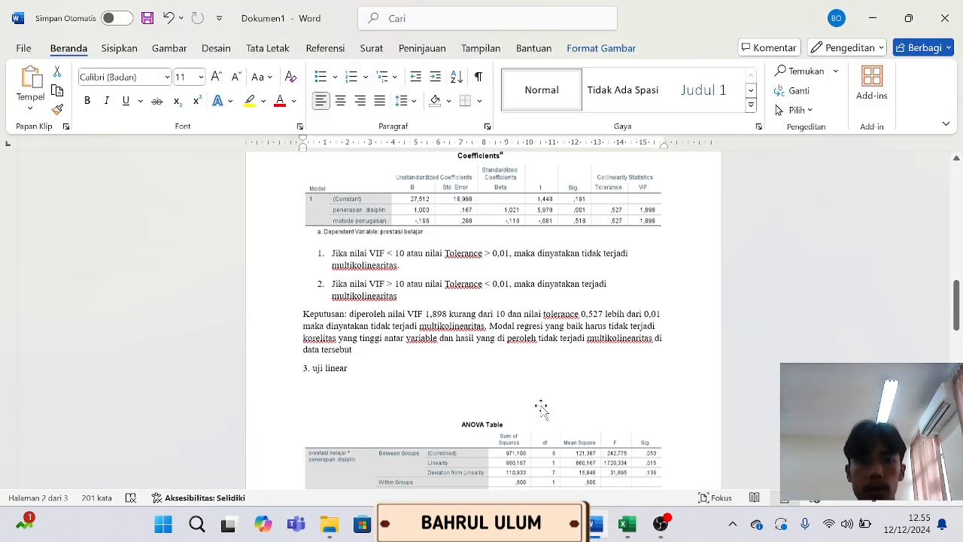
pyautogui.scroll(-4, 542, 406)
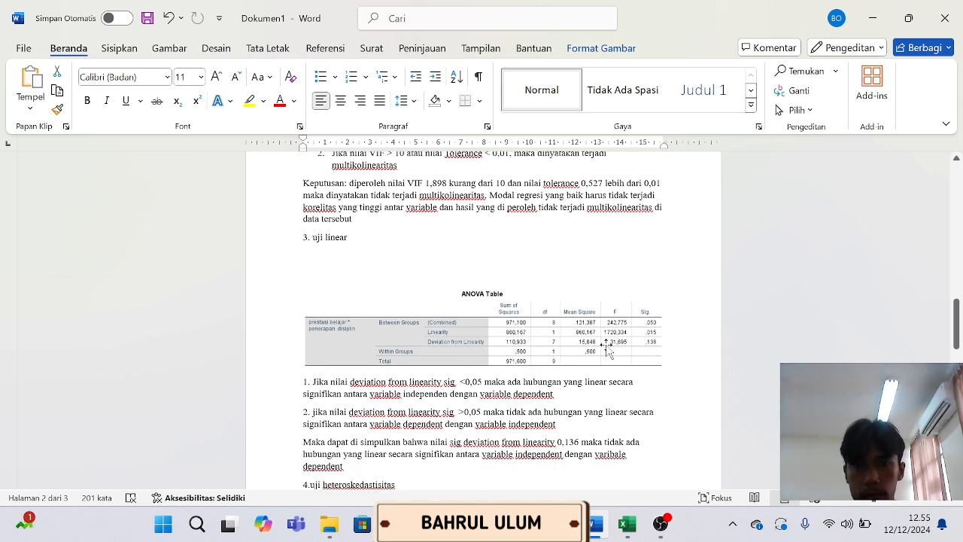
pyautogui.scroll(-1, 482, 324)
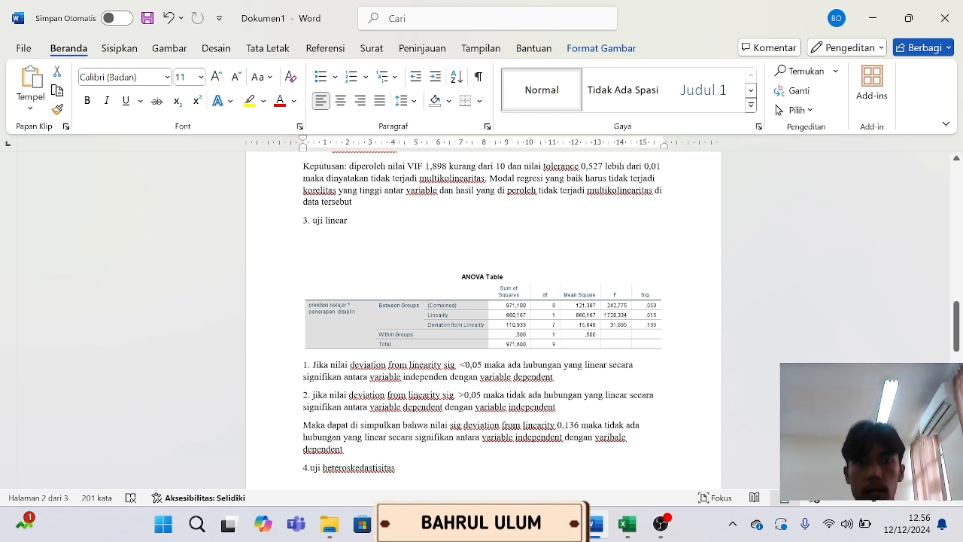
pyautogui.scroll(-1, 482, 317)
pyautogui.scroll(-1, 481, 316)
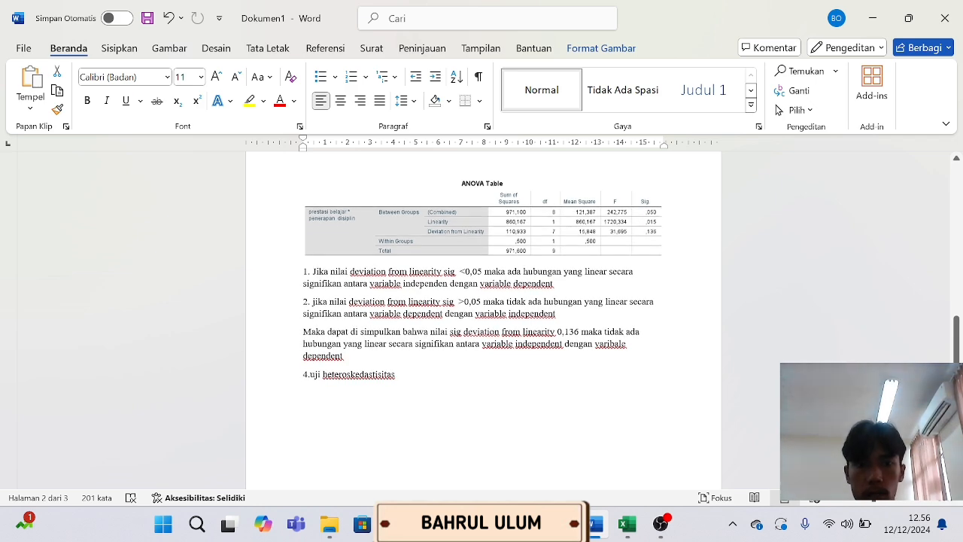
# Switch to the SPSS Data Editor, open the linear regression setup for prestasi belajar and turn off collinearity diagnostics.
pyautogui.hotkey('alt', 'Tab')
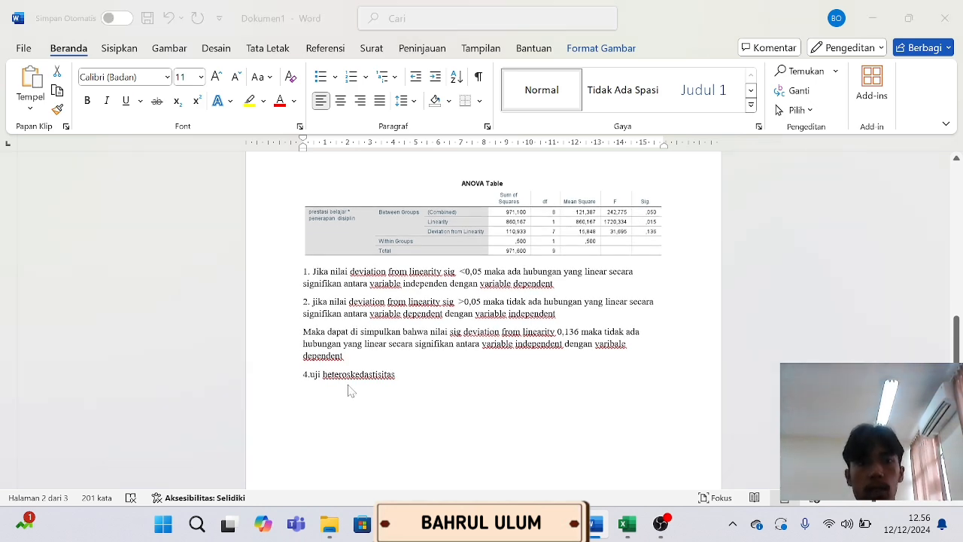
pyautogui.hotkey('alt', 'Tab')
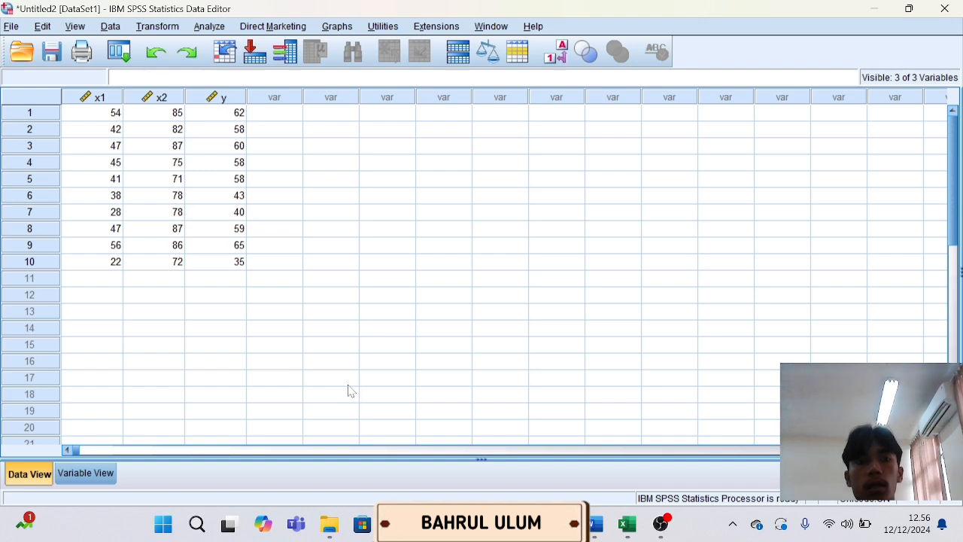
pyautogui.click(208, 27)
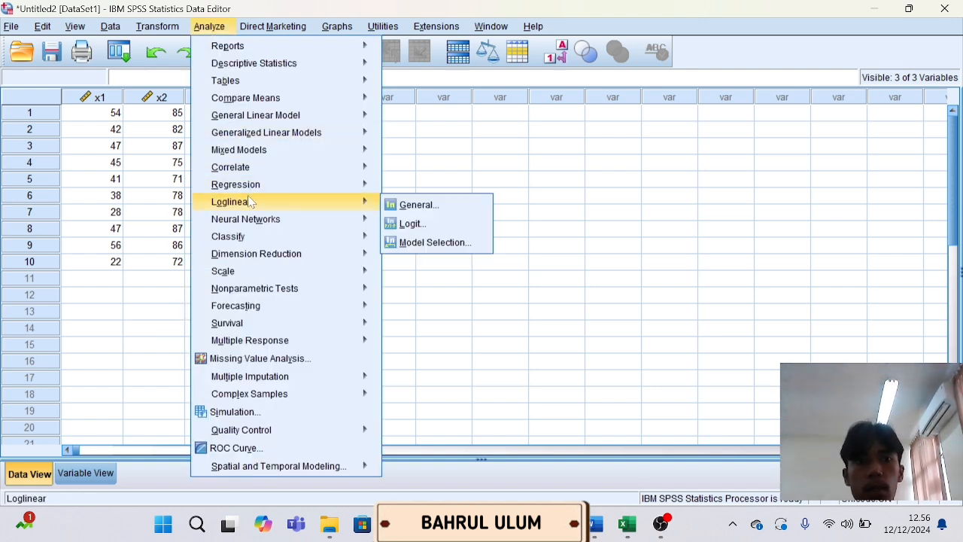
pyautogui.moveTo(244, 189)
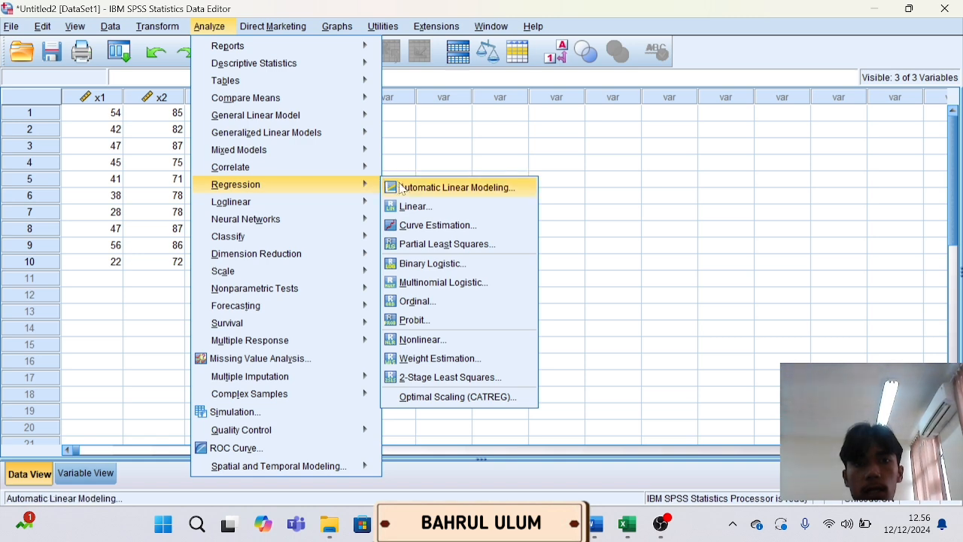
pyautogui.click(415, 207)
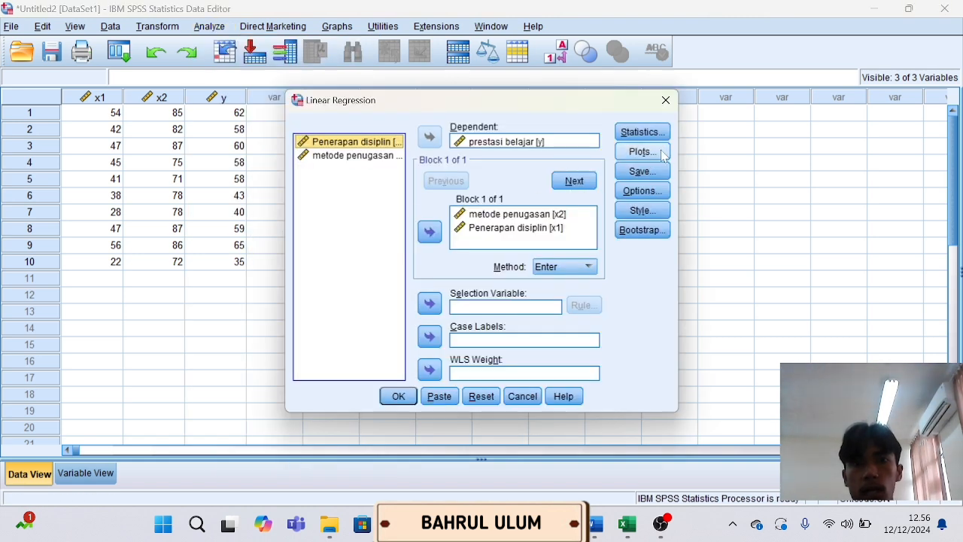
pyautogui.click(644, 153)
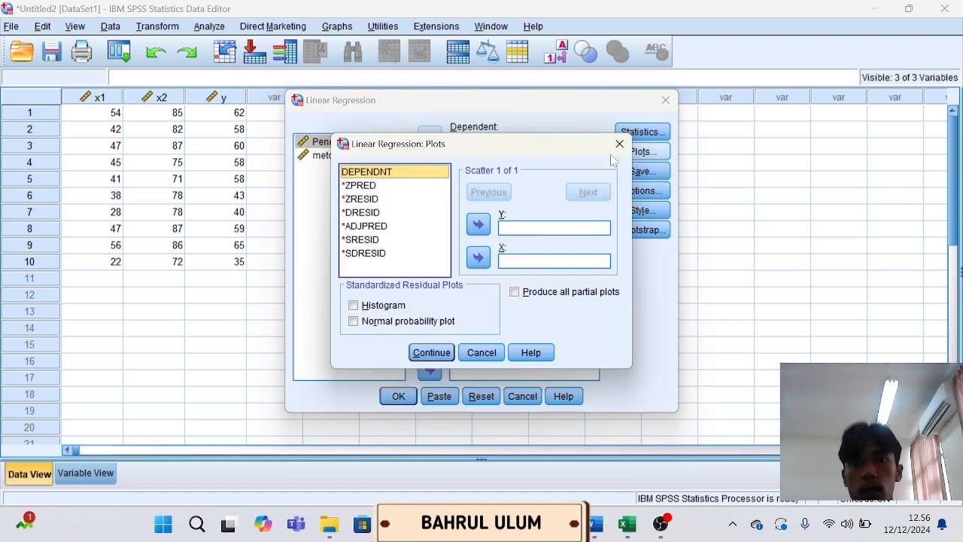
pyautogui.click(618, 146)
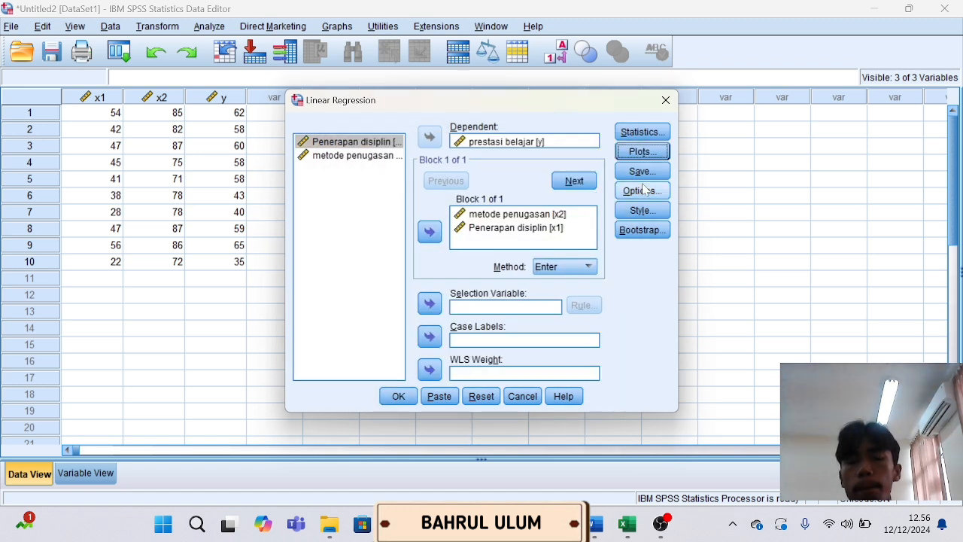
pyautogui.click(632, 138)
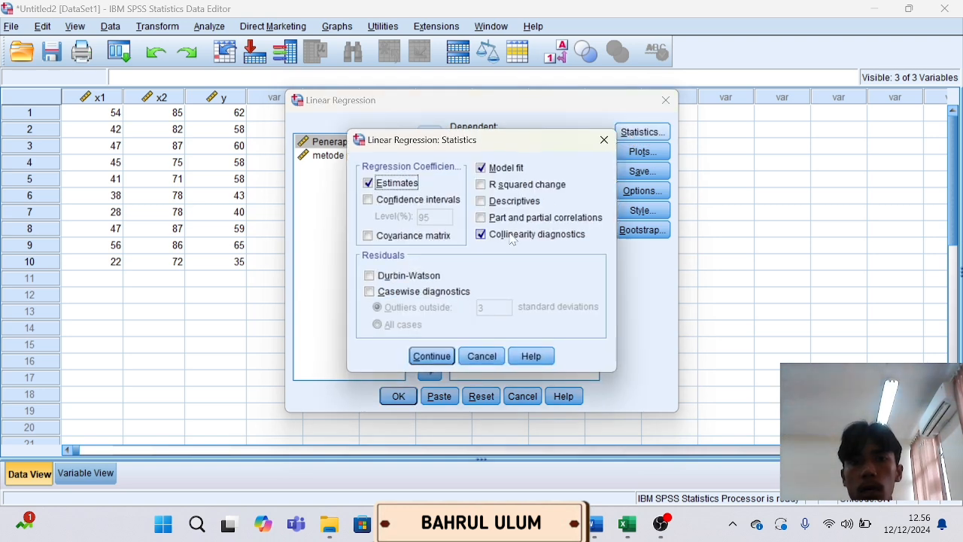
pyautogui.click(481, 236)
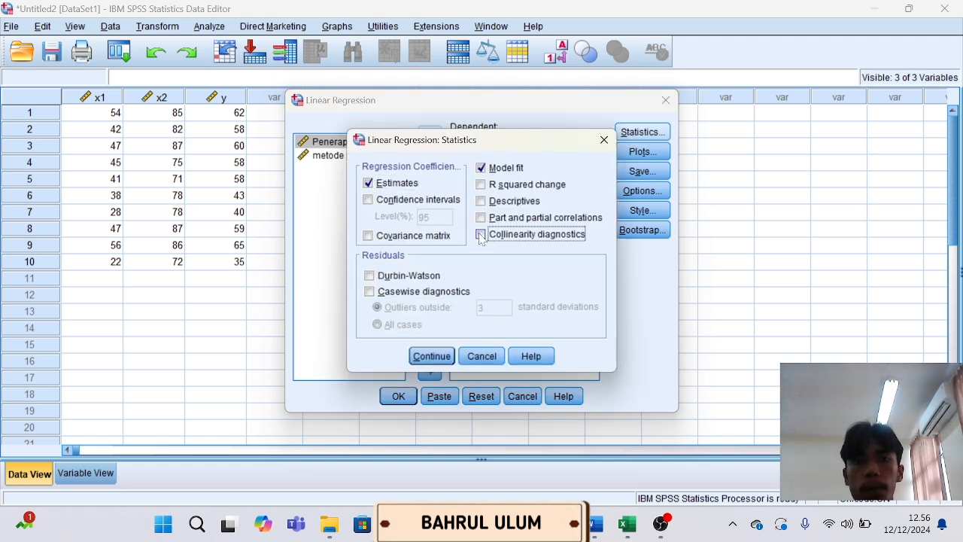
pyautogui.click(432, 357)
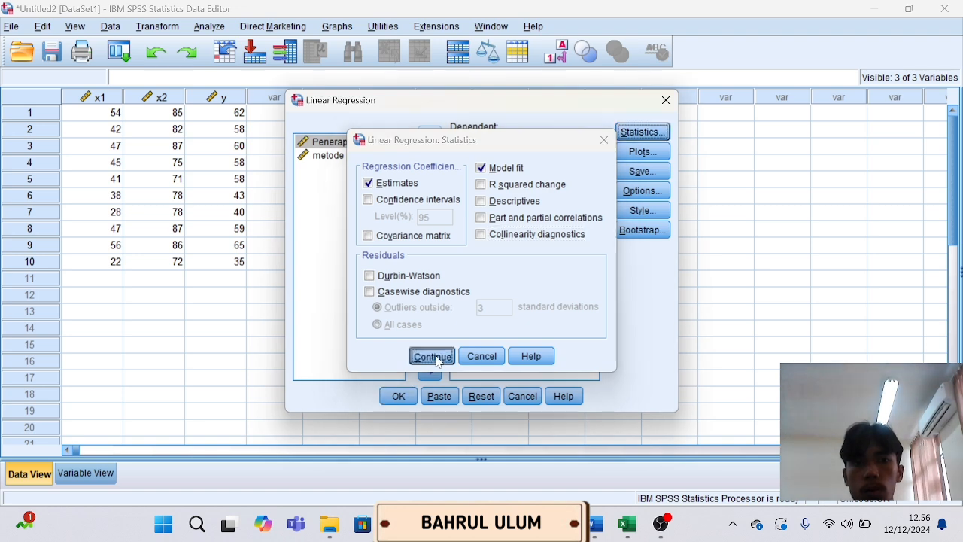
# Set the regression to save unstandardized residuals, then run it and look over the output tables.
pyautogui.click(643, 172)
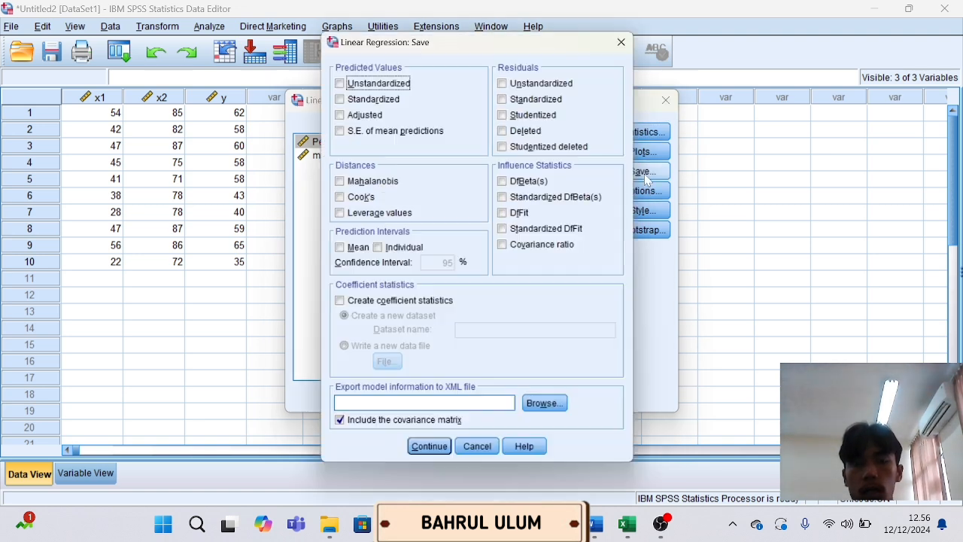
pyautogui.click(509, 81)
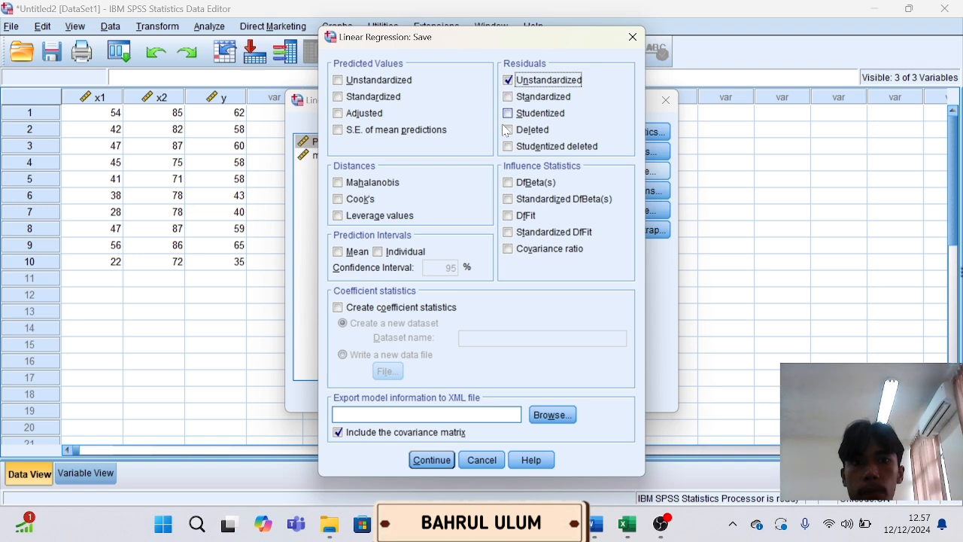
pyautogui.click(431, 460)
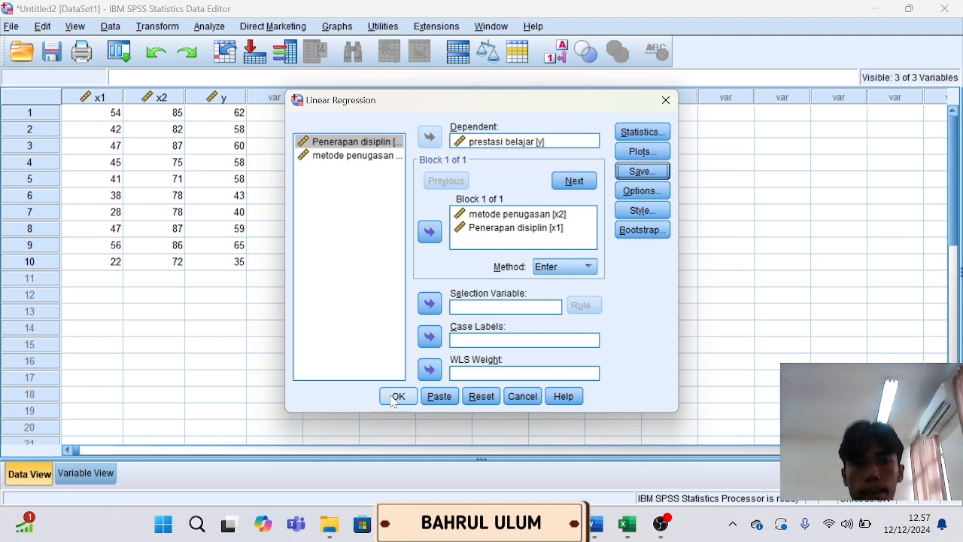
pyautogui.click(393, 401)
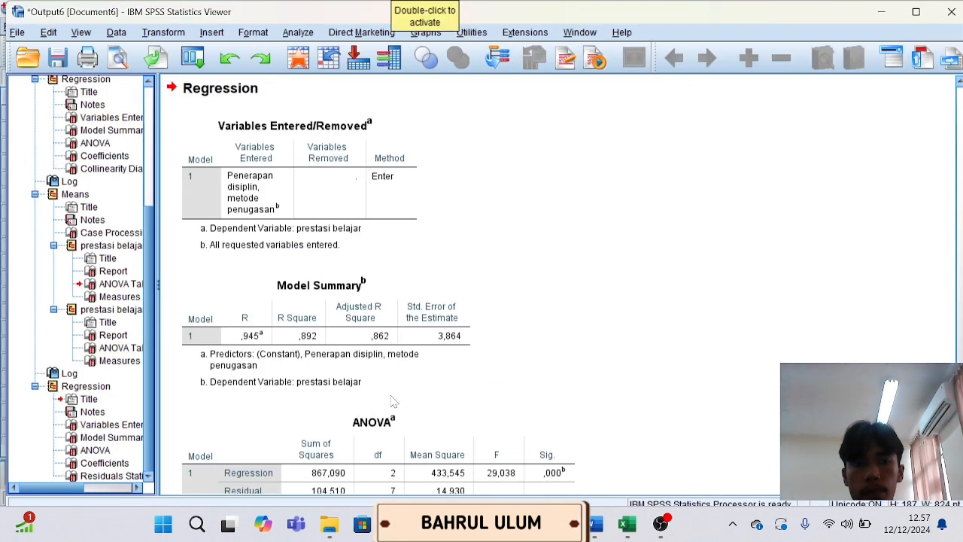
pyautogui.scroll(-3, 393, 401)
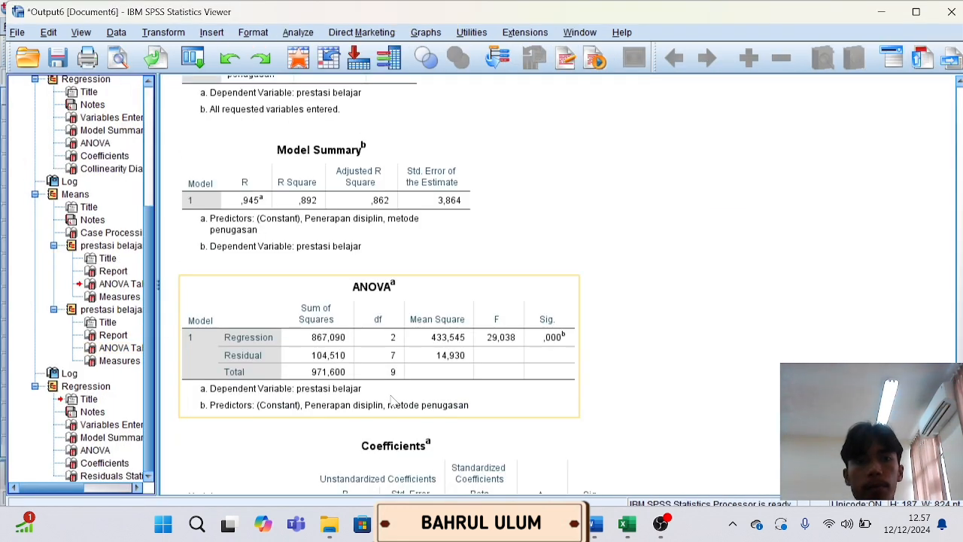
# In the Data Editor, start computing a new variable with abs_res as the target variable name.
pyautogui.hotkey('alt', 'Tab')
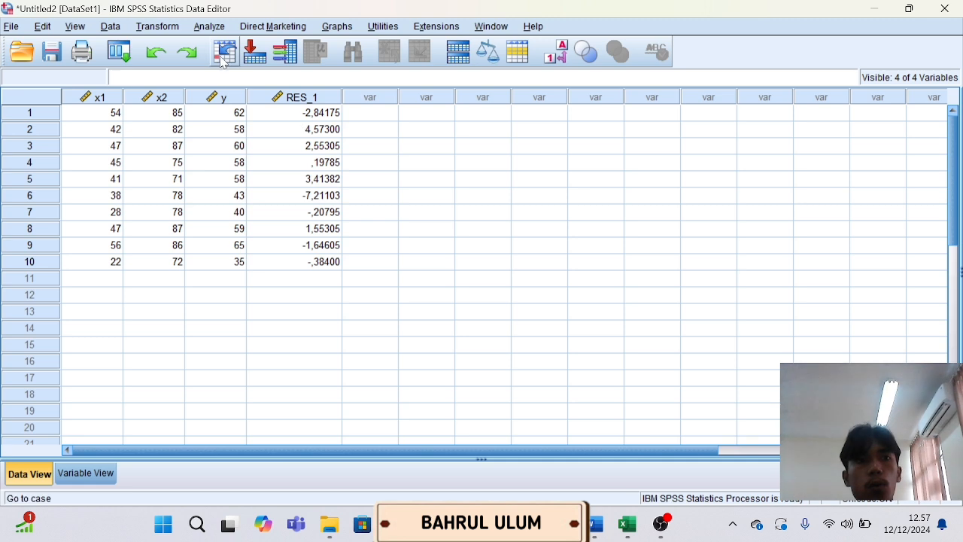
pyautogui.click(156, 30)
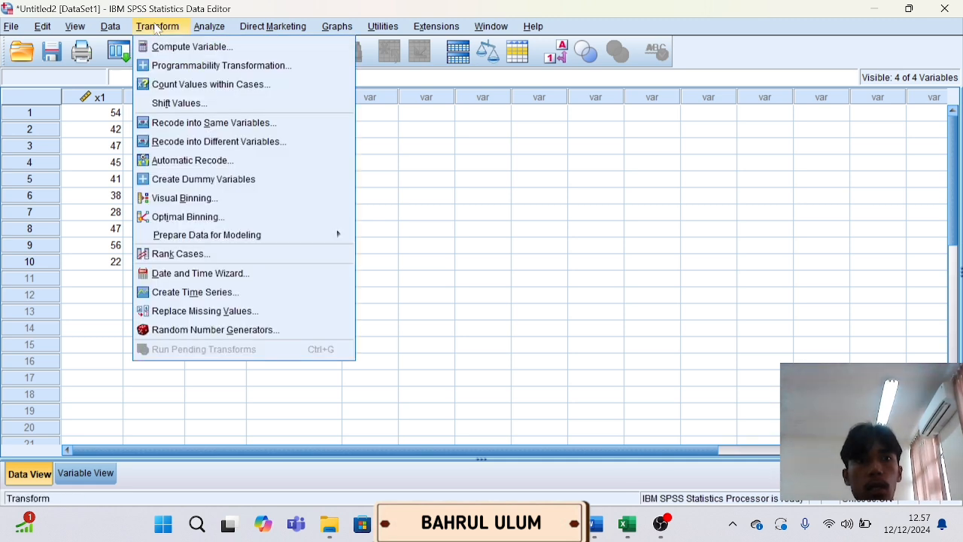
pyautogui.click(193, 48)
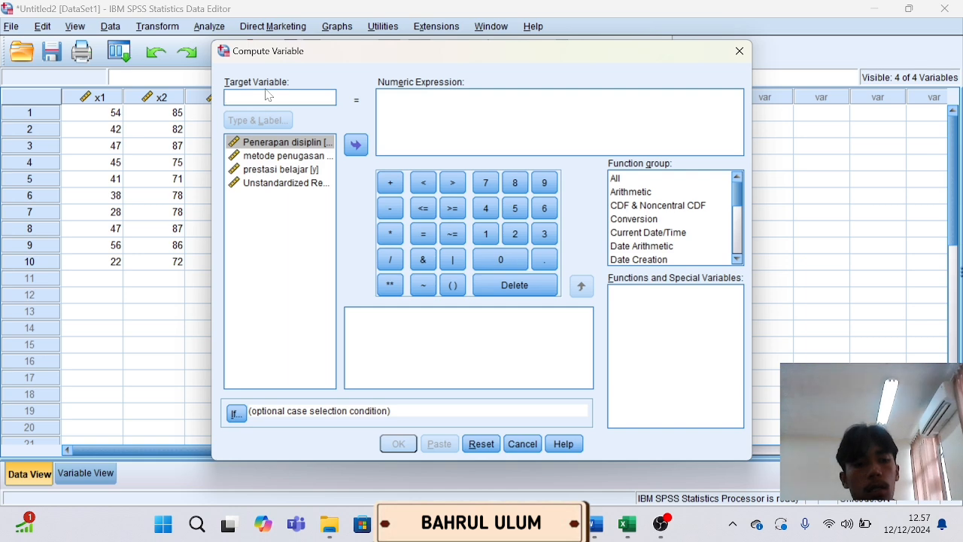
pyautogui.write('abs')
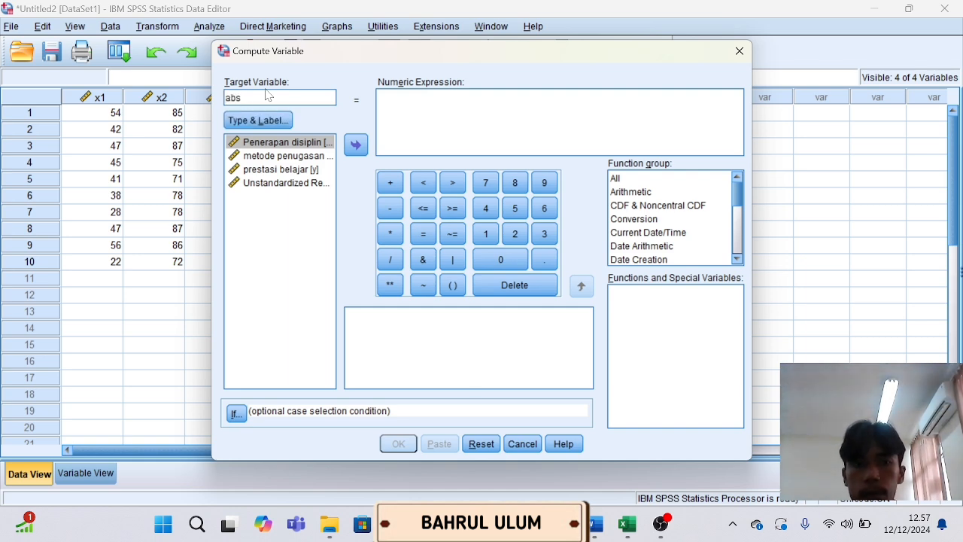
pyautogui.write('_t')
pyautogui.press('BackSpace')
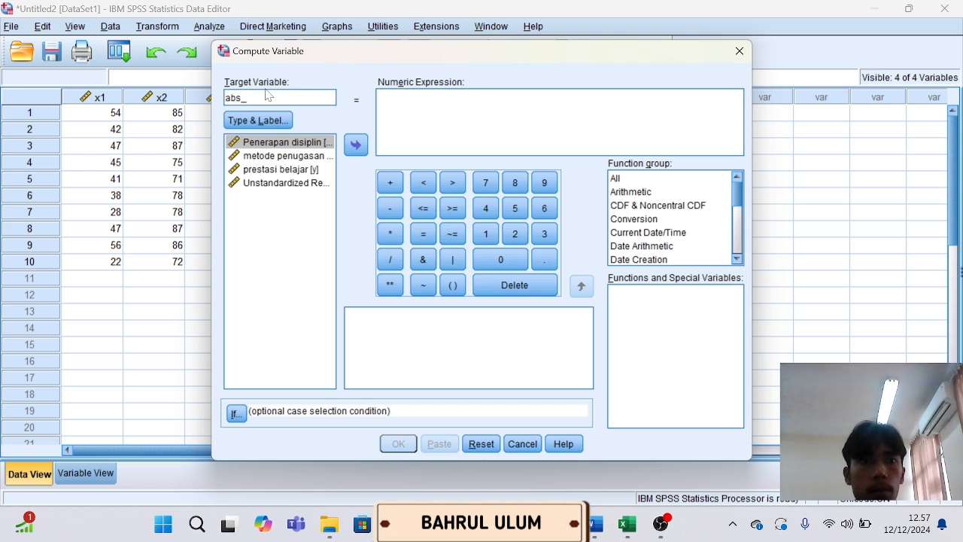
pyautogui.write('res')
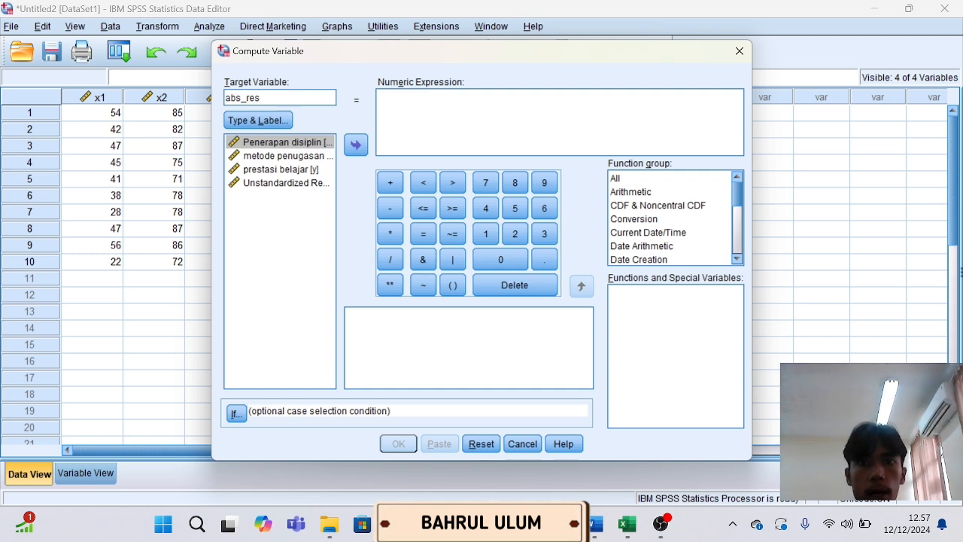
# Define abs_res as the absolute value of the unstandardized residual, ABS(RES_1), and run the computation.
pyautogui.click(656, 181)
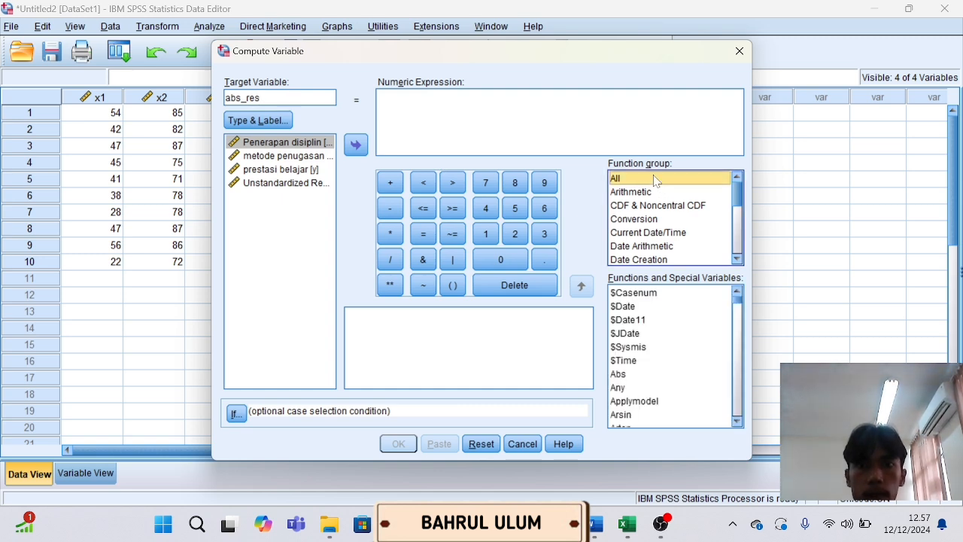
pyautogui.click(631, 377)
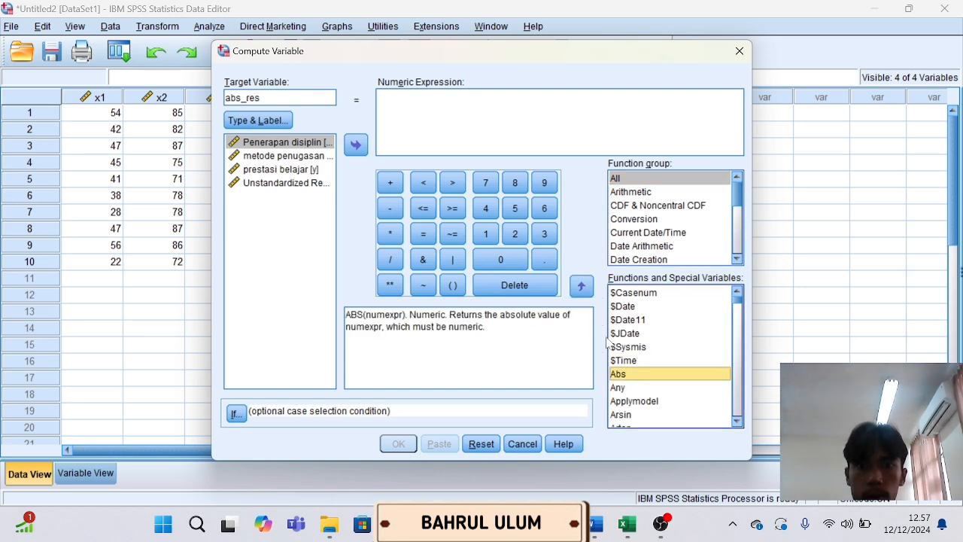
pyautogui.click(582, 288)
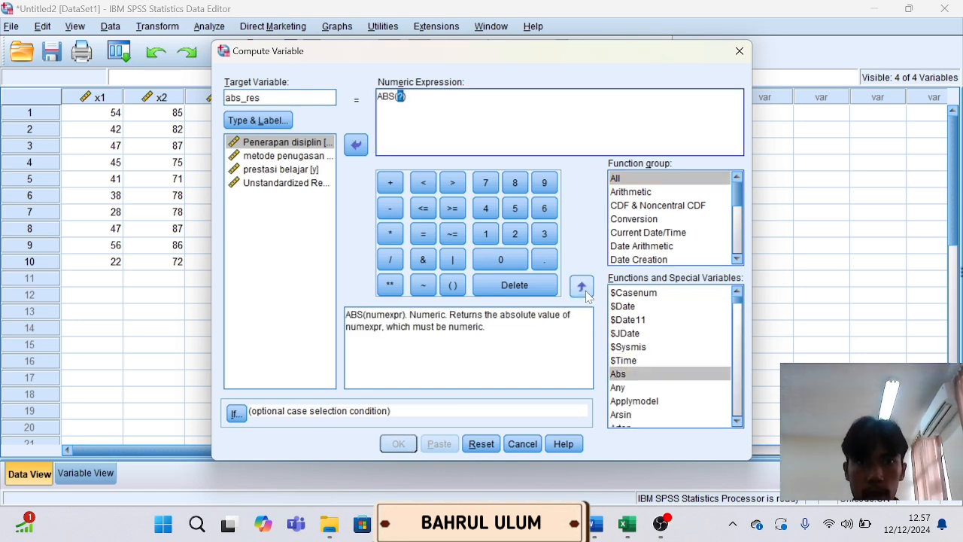
pyautogui.click(277, 183)
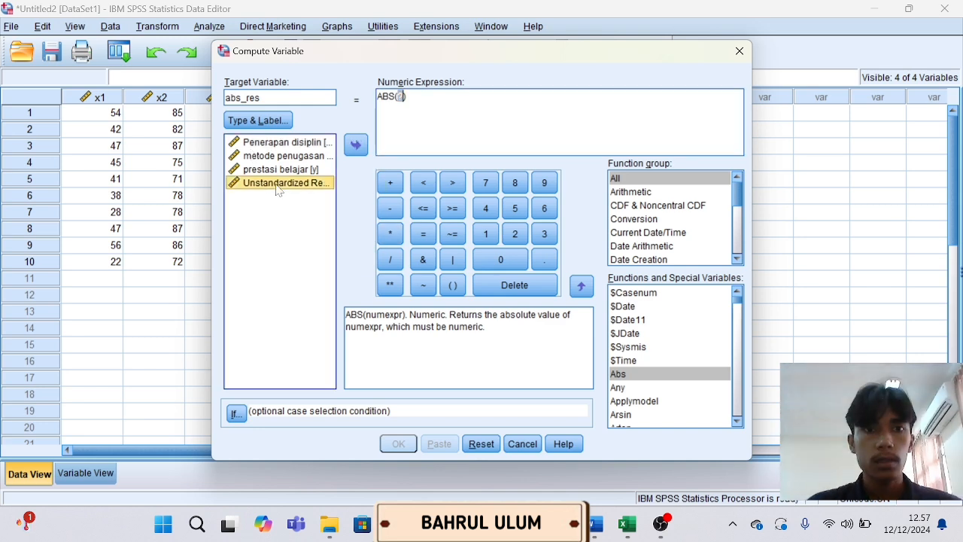
pyautogui.click(352, 145)
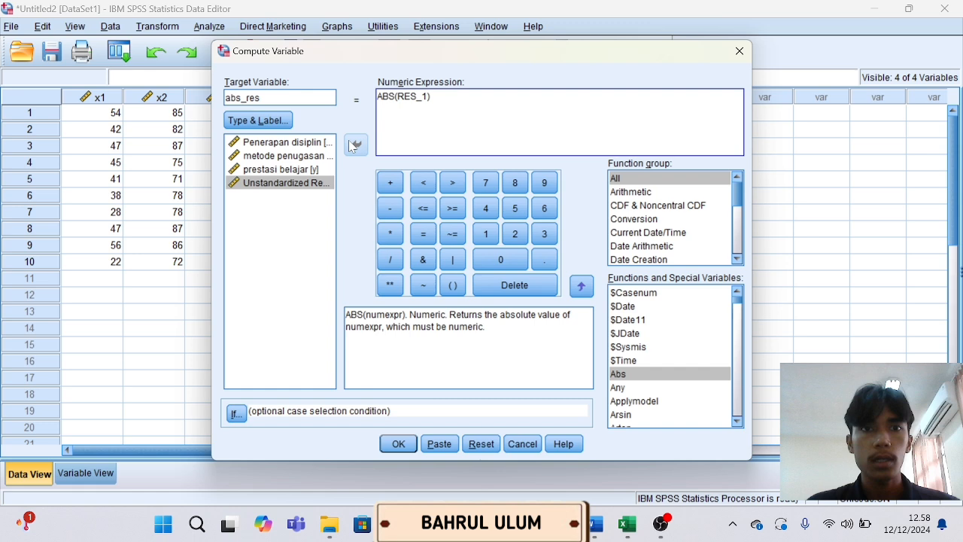
pyautogui.click(396, 444)
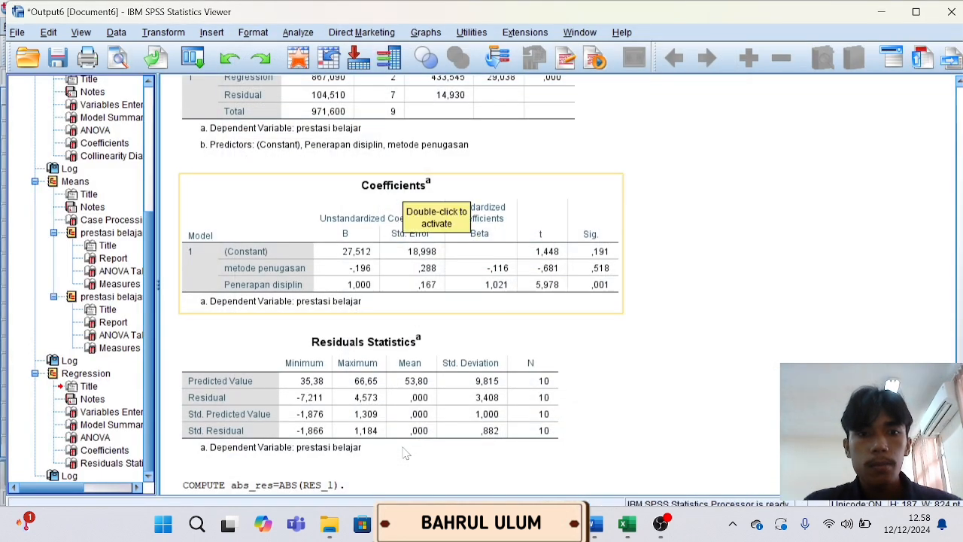
# In the Data Editor, reopen the linear regression setup and replace prestasi belajar with abs_res as the dependent variable.
pyautogui.hotkey('alt', 'Tab')
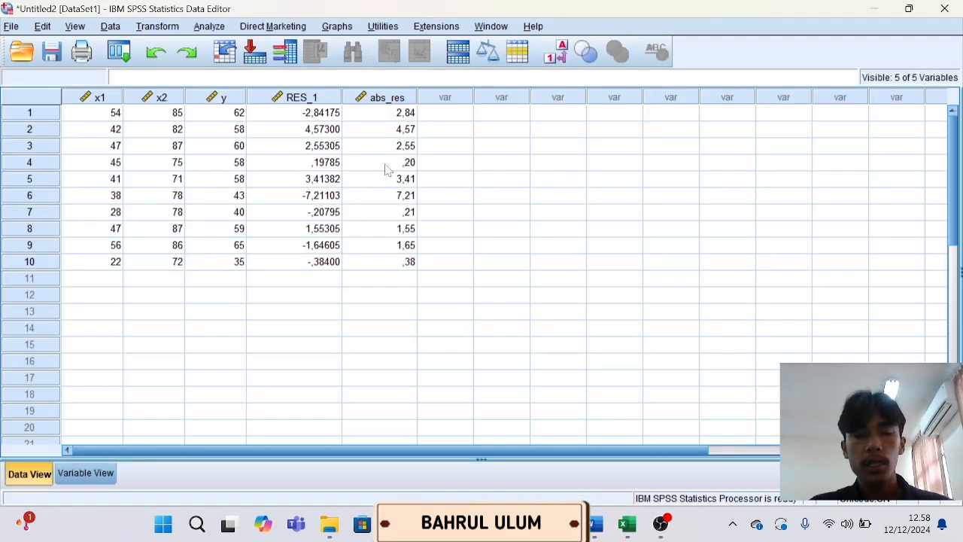
pyautogui.click(211, 27)
pyautogui.moveTo(245, 187)
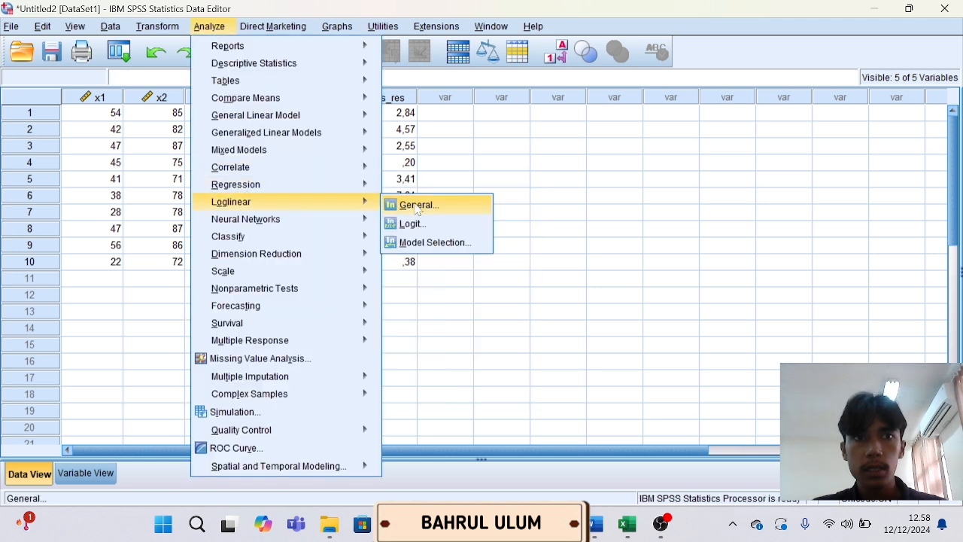
pyautogui.moveTo(356, 193)
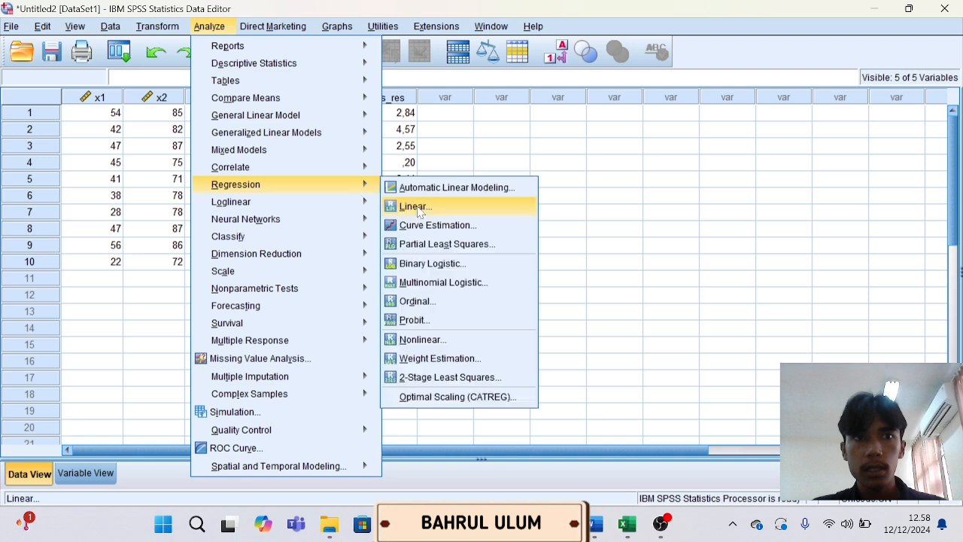
pyautogui.click(415, 207)
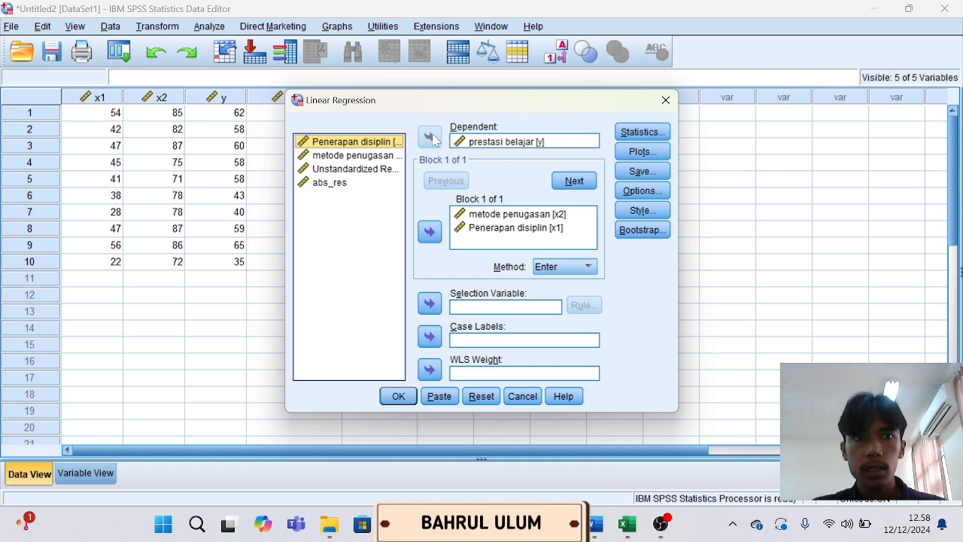
pyautogui.click(473, 143)
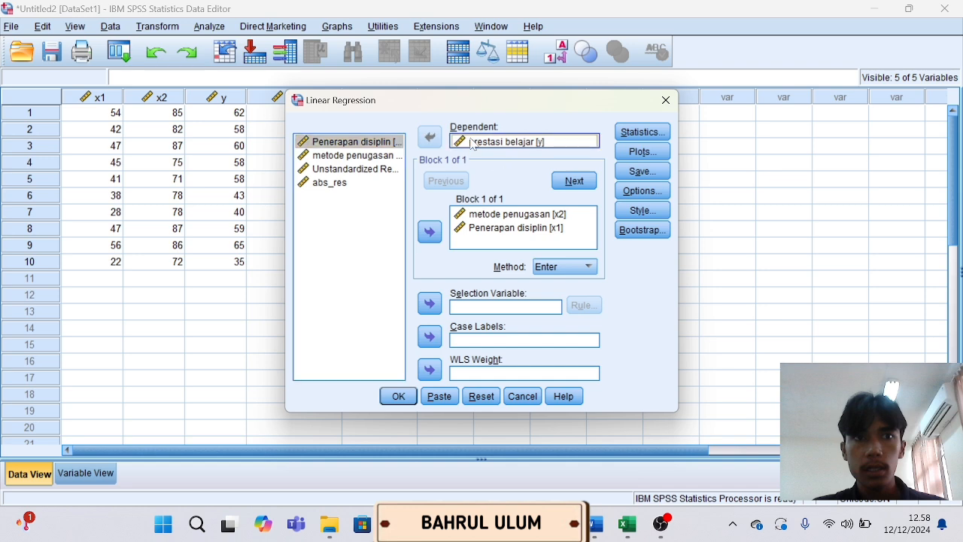
pyautogui.click(432, 138)
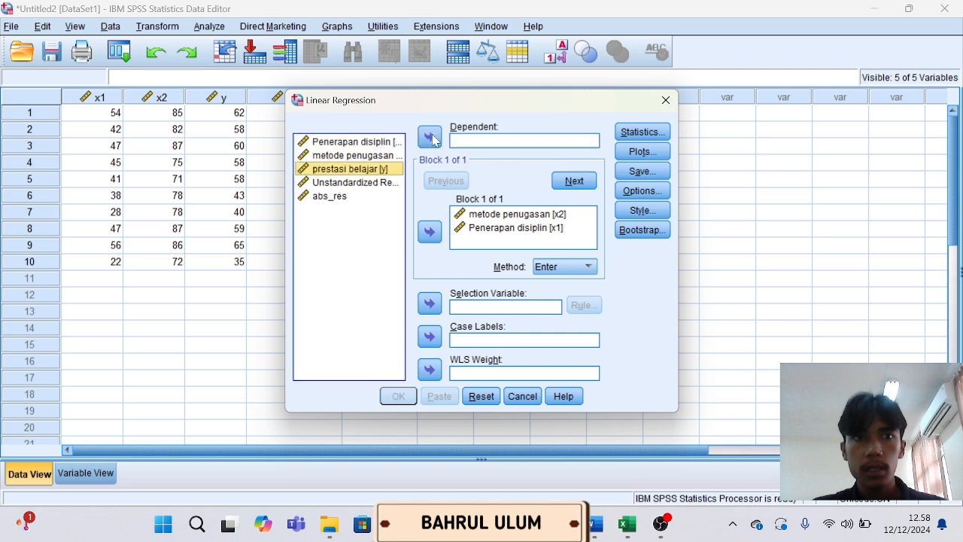
pyautogui.click(353, 198)
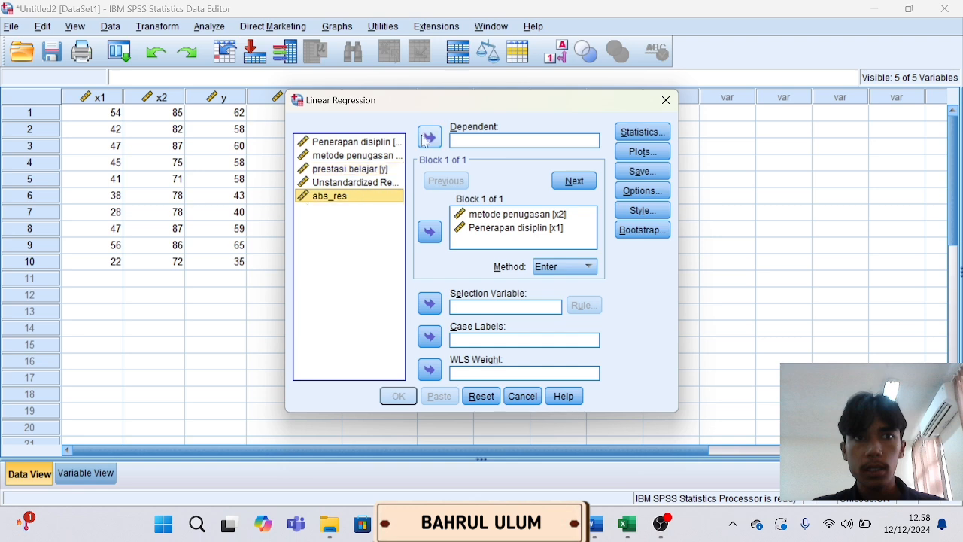
pyautogui.click(429, 138)
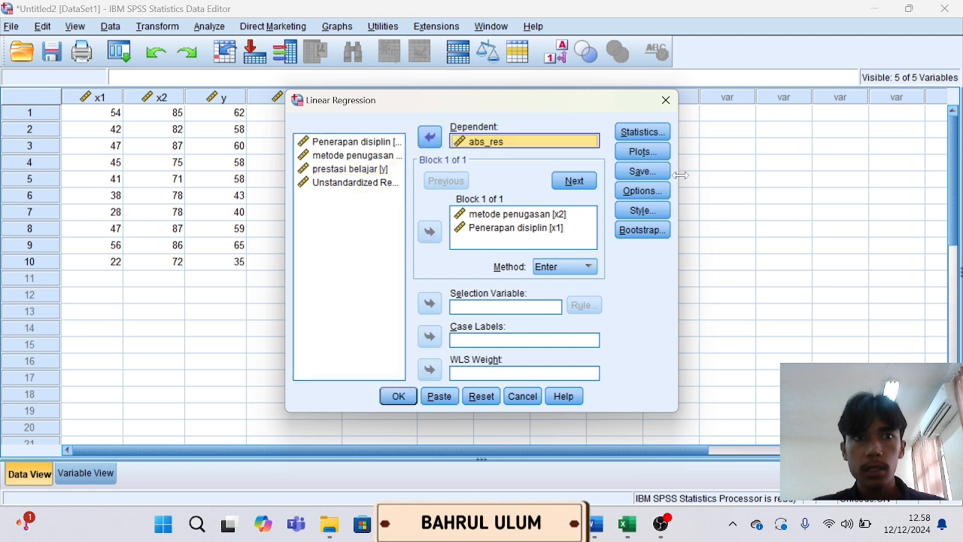
# Turn off saving unstandardized residuals, run the regression on abs_res, and go to the Coefficients table in the output.
pyautogui.click(655, 175)
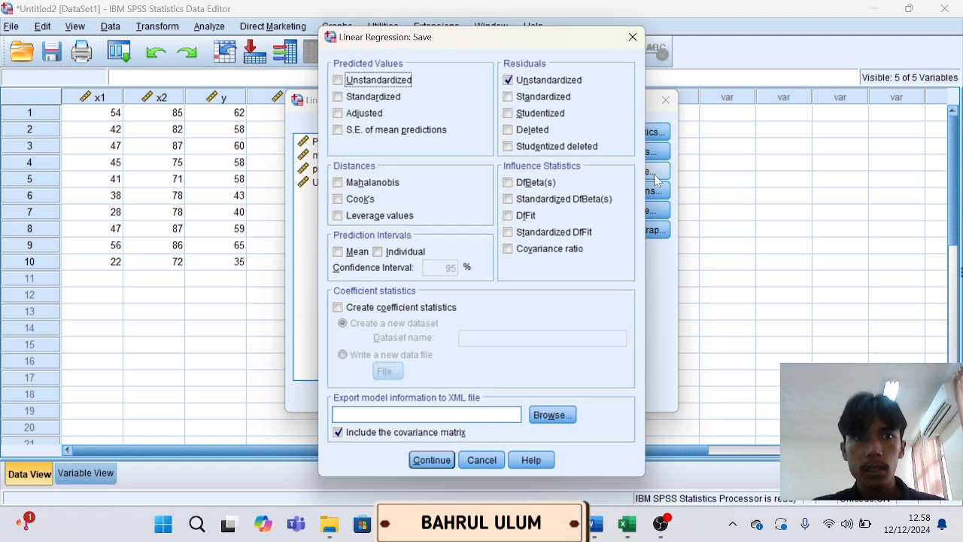
pyautogui.click(509, 80)
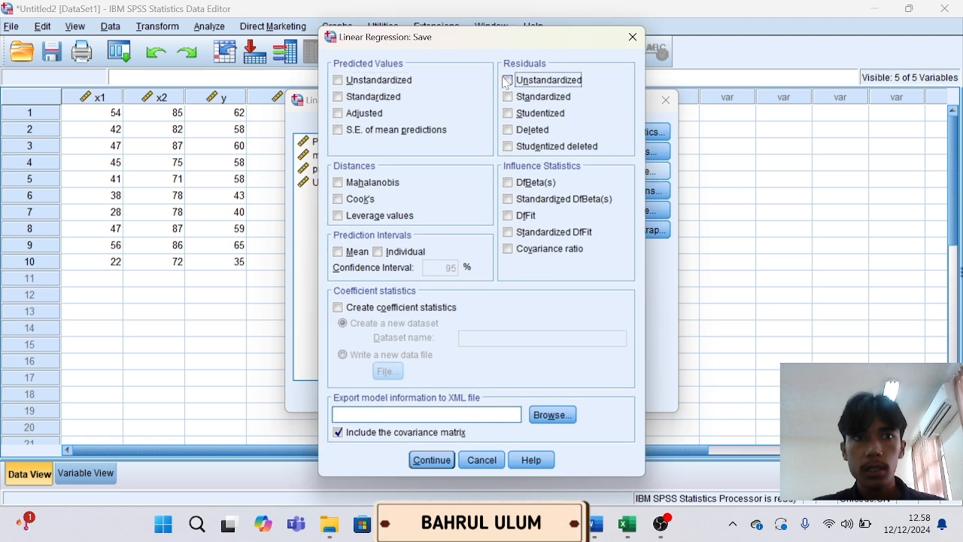
pyautogui.click(442, 460)
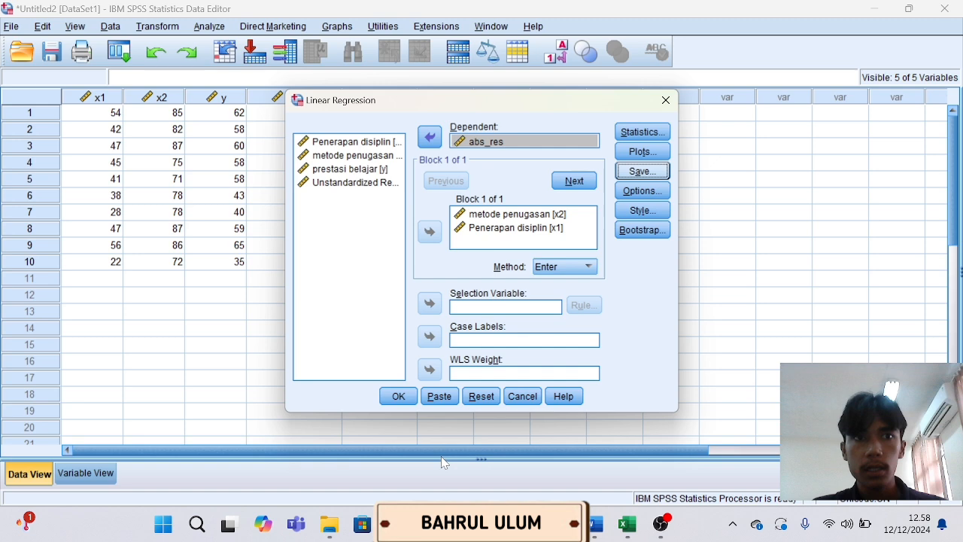
pyautogui.click(401, 397)
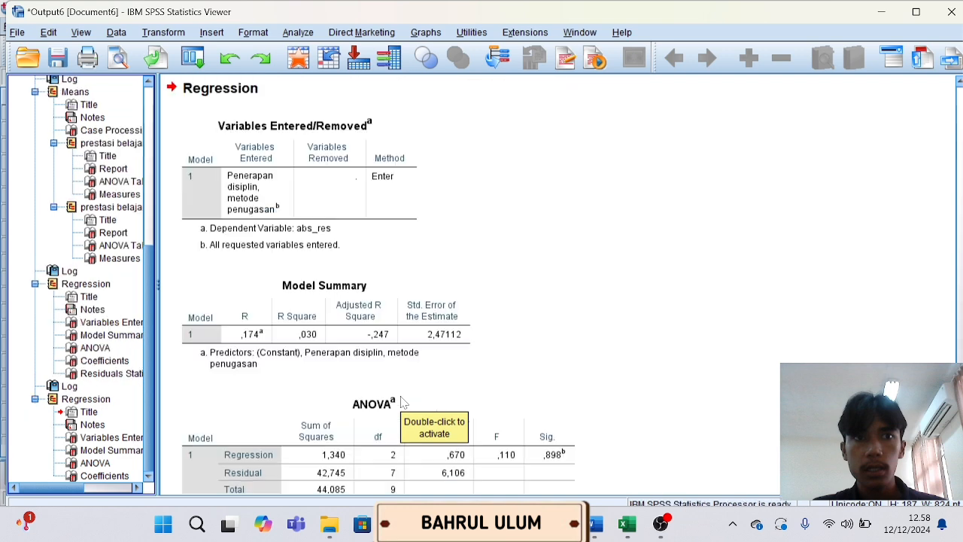
pyautogui.scroll(-5, 355, 367)
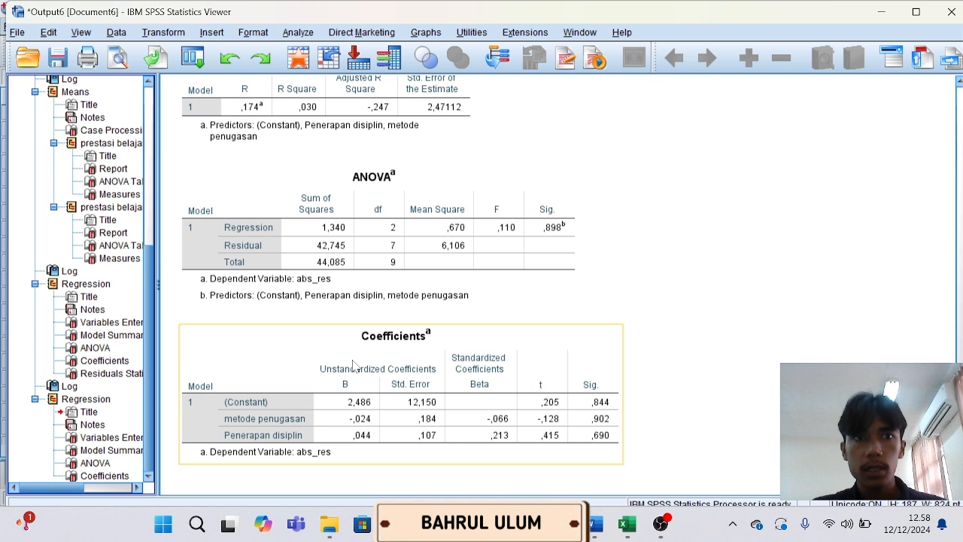
# Switch to the Word document and find the Coefficients table for abs_res under the heteroscedasticity test heading.
pyautogui.hotkey('alt', 'Tab')
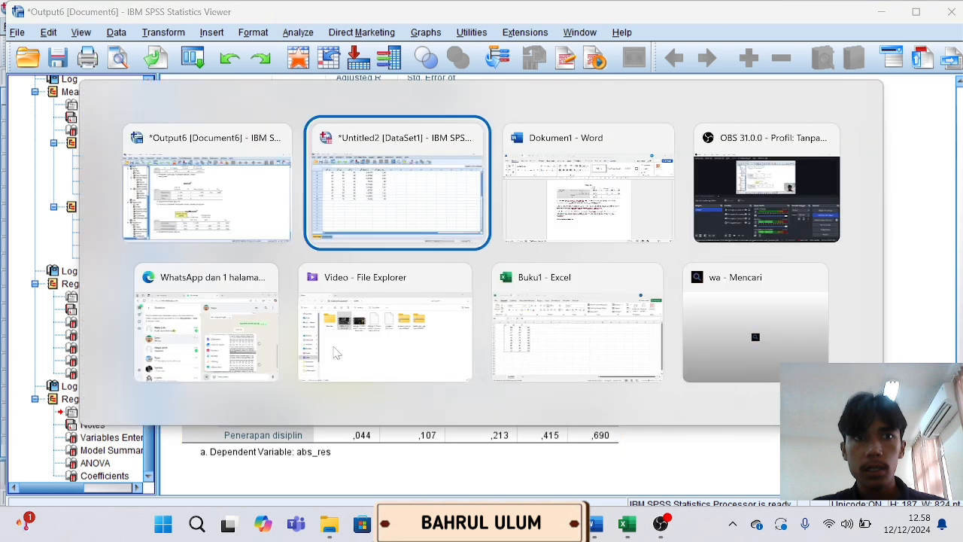
pyautogui.hotkey('alt', 'Tab')
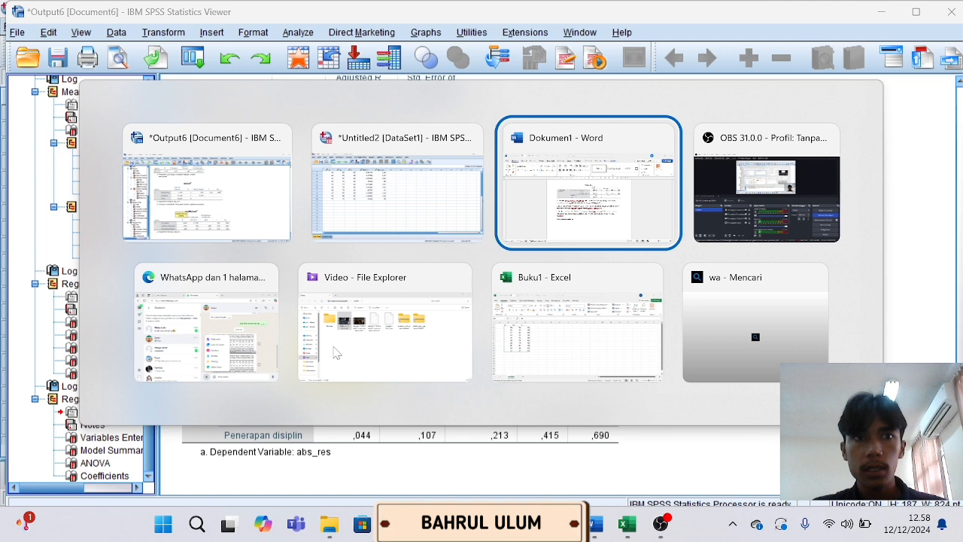
pyautogui.click(521, 198)
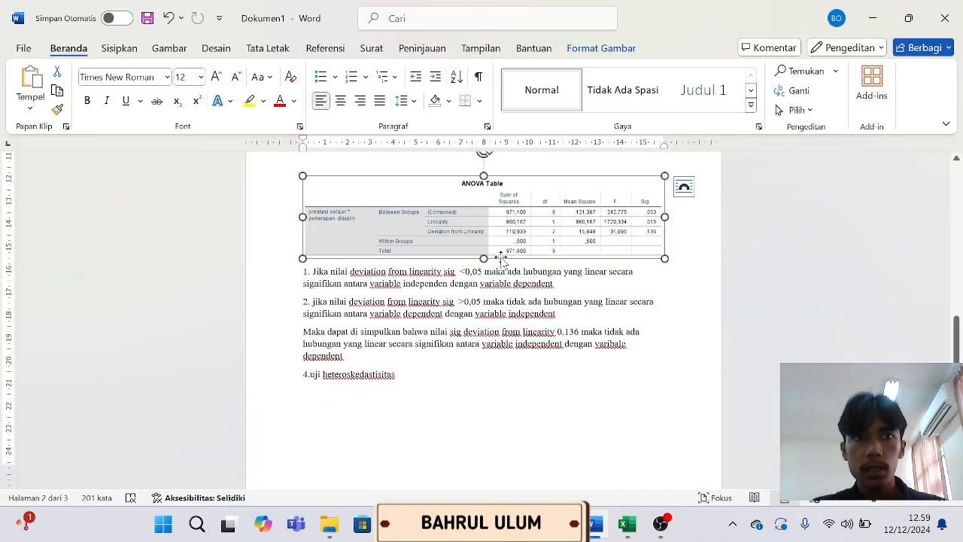
pyautogui.scroll(1, 501, 258)
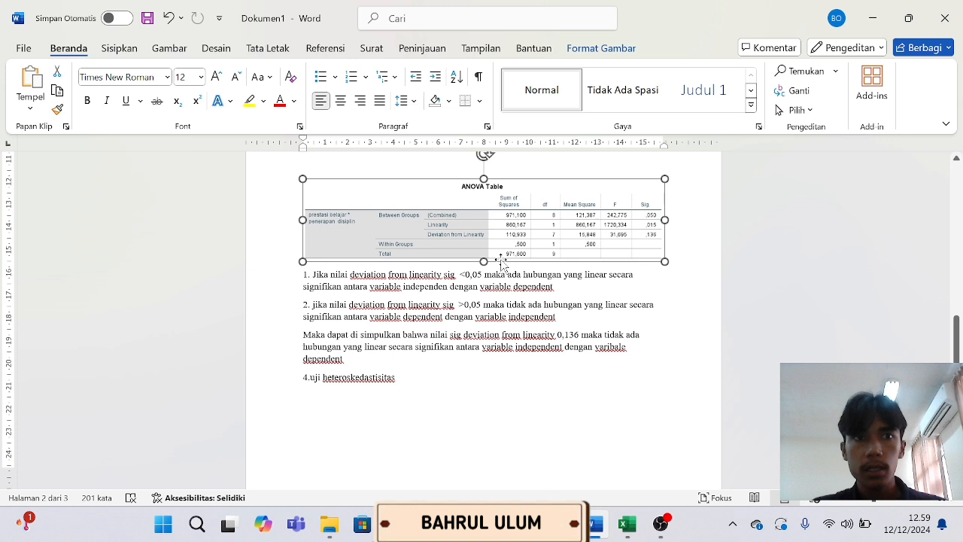
pyautogui.scroll(-1, 501, 259)
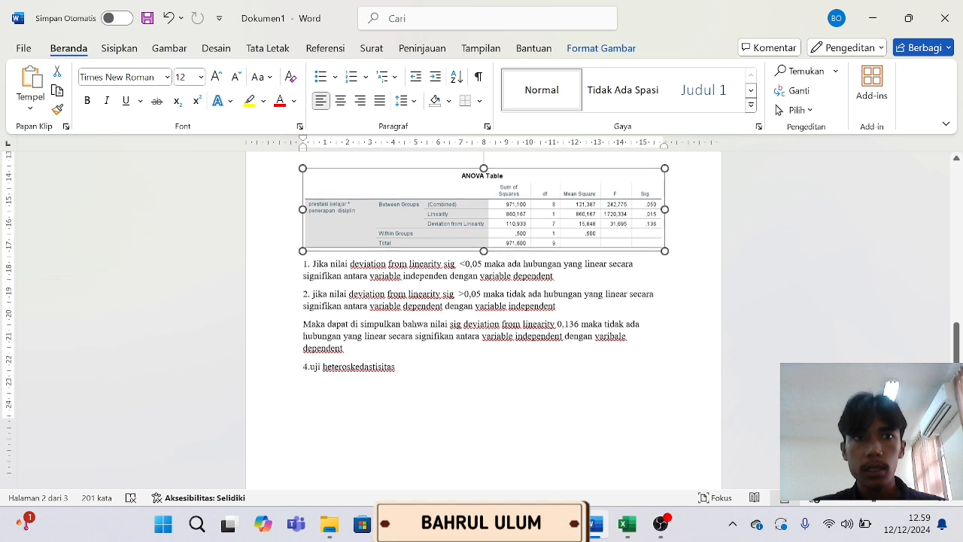
pyautogui.scroll(-3, 502, 258)
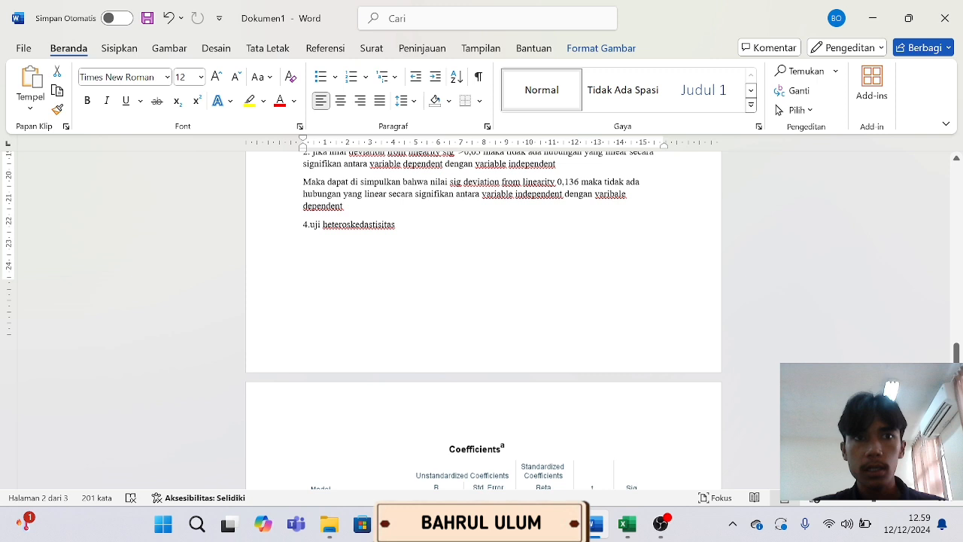
pyautogui.scroll(-4, 519, 312)
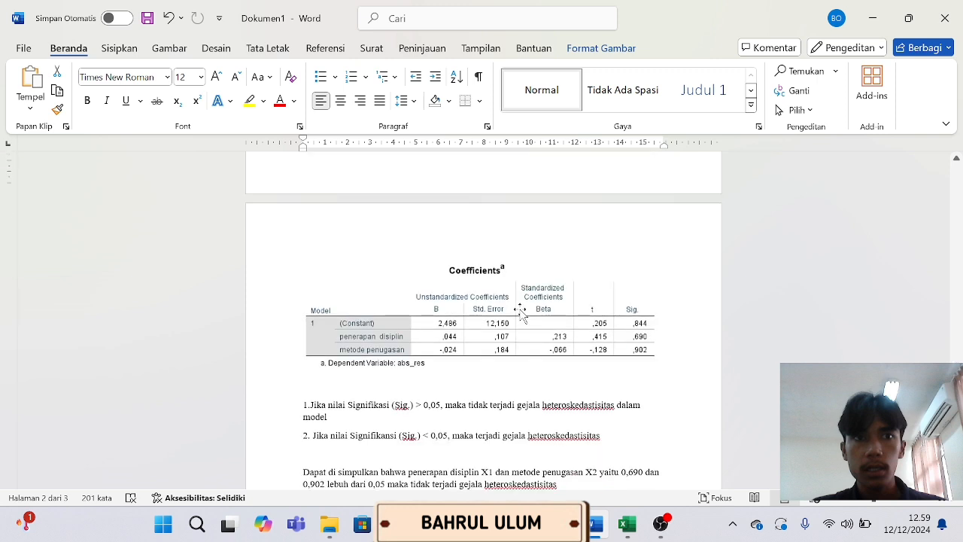
pyautogui.scroll(-1, 521, 313)
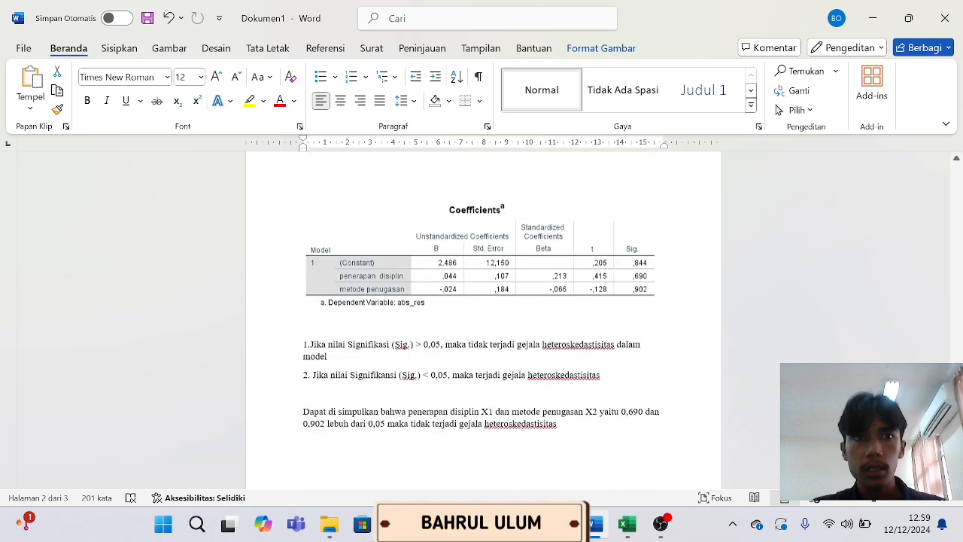
pyautogui.scroll(-1, 481, 301)
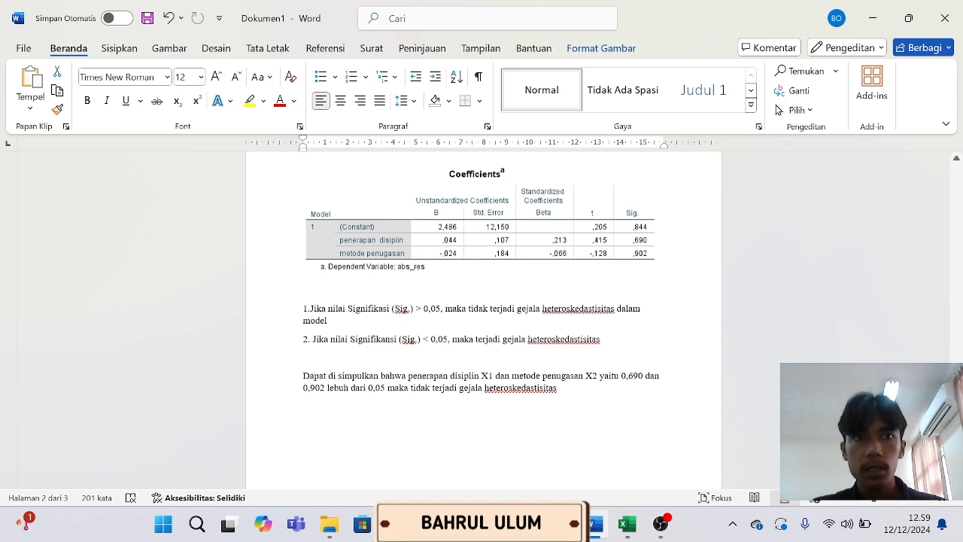
# Compare the Sig. values in the Coefficients table with the 0,05 decision rules and the written heteroscedasticity conclusion.
pyautogui.scroll(-1, 482, 301)
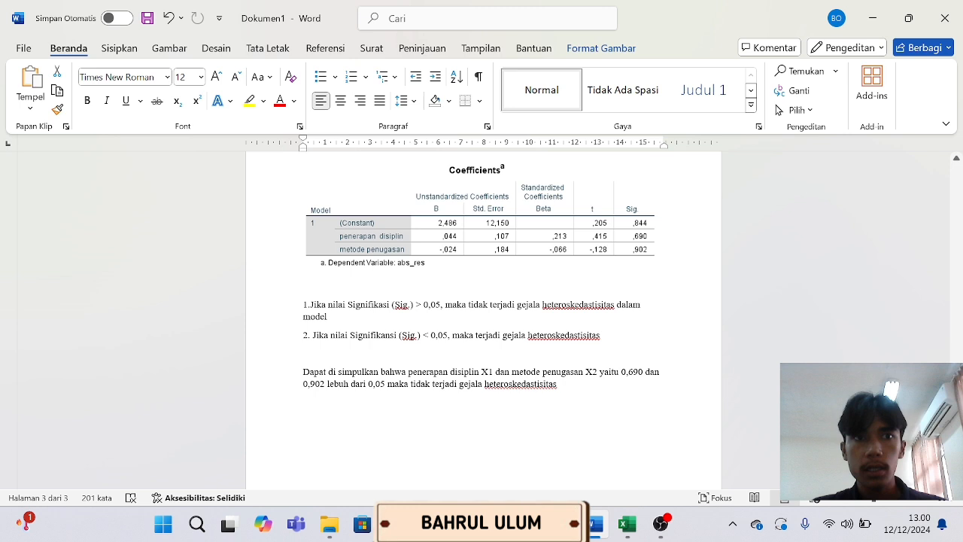
pyautogui.scroll(-3, 481, 271)
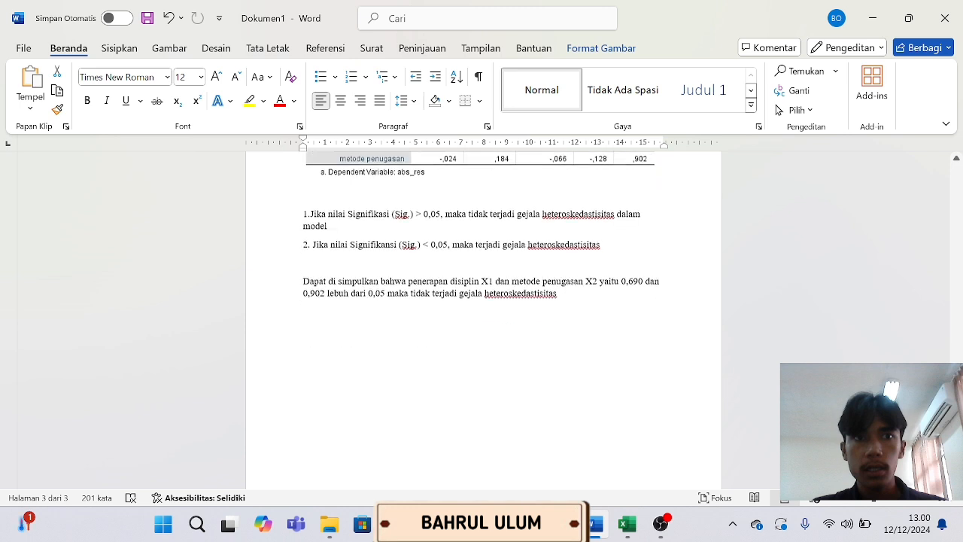
pyautogui.scroll(1, 481, 271)
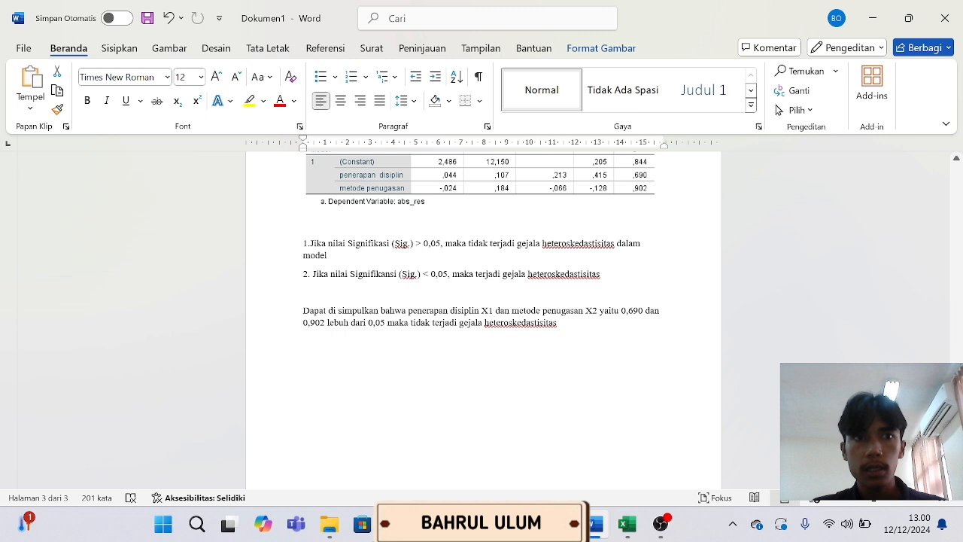
pyautogui.scroll(1, 481, 271)
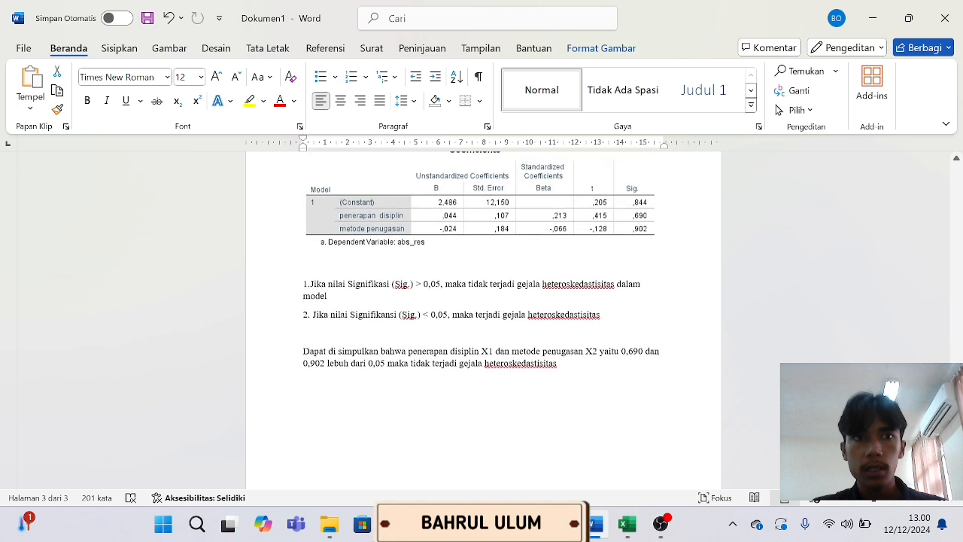
pyautogui.scroll(1, 481, 271)
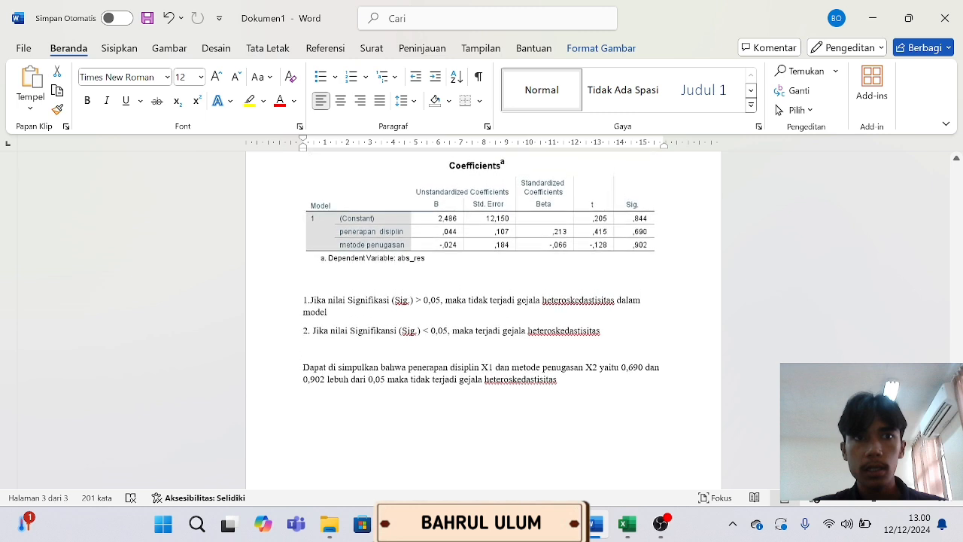
pyautogui.scroll(1, 481, 271)
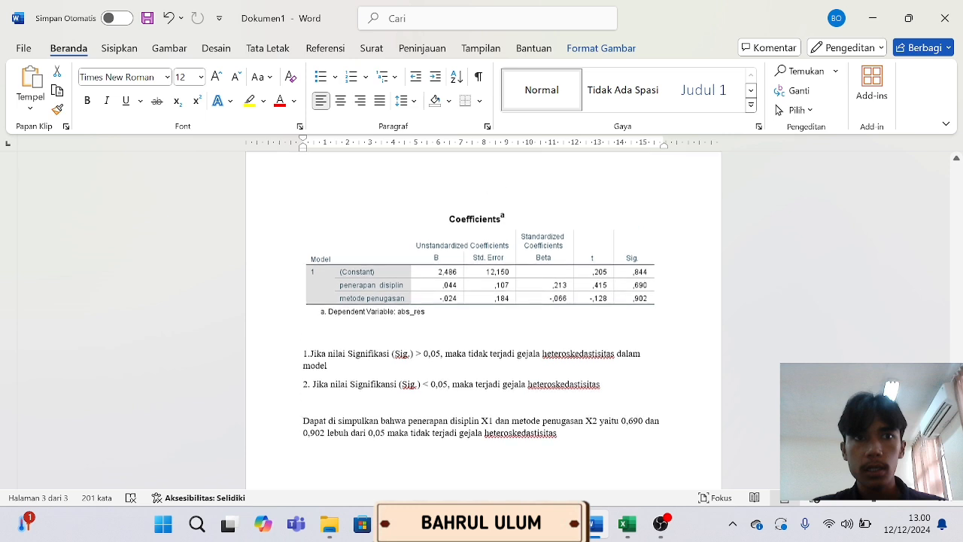
pyautogui.scroll(1, 483, 320)
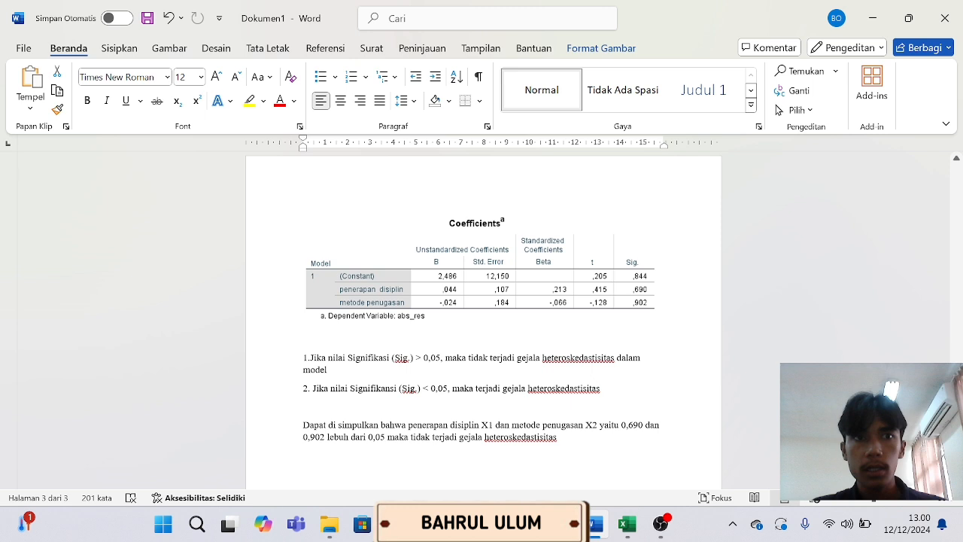
pyautogui.scroll(-1, 484, 320)
pyautogui.scroll(-1, 483, 321)
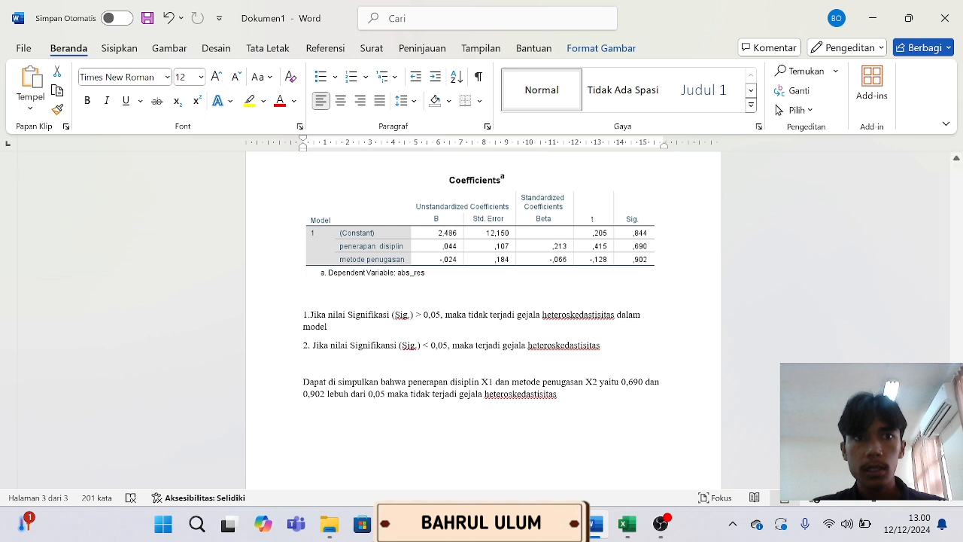
pyautogui.scroll(-2, 481, 301)
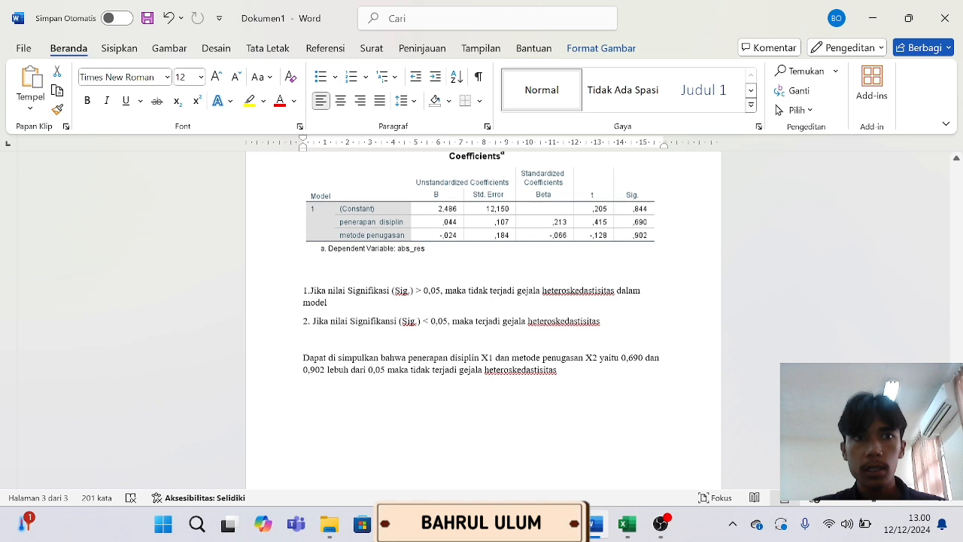
pyautogui.moveTo(664, 524)
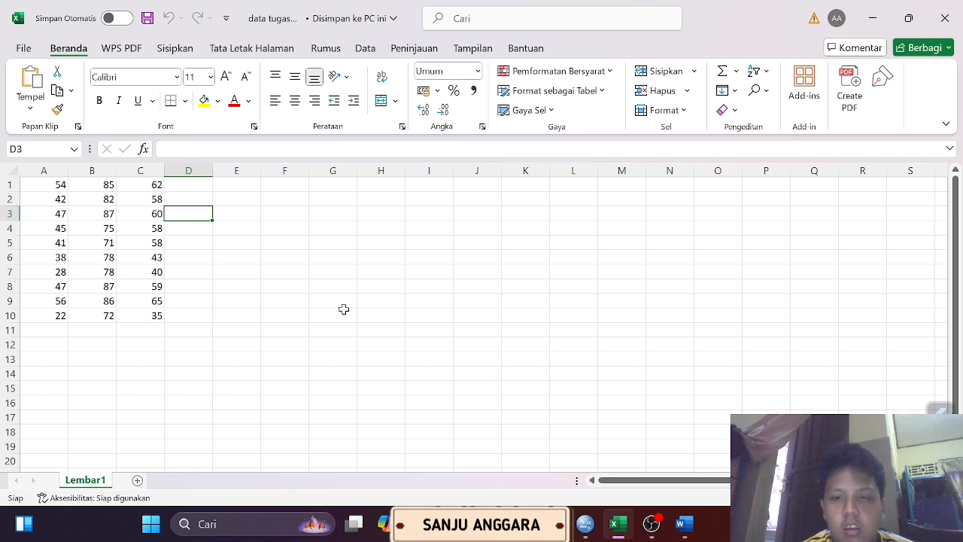
pyautogui.doubleClick(48, 184)
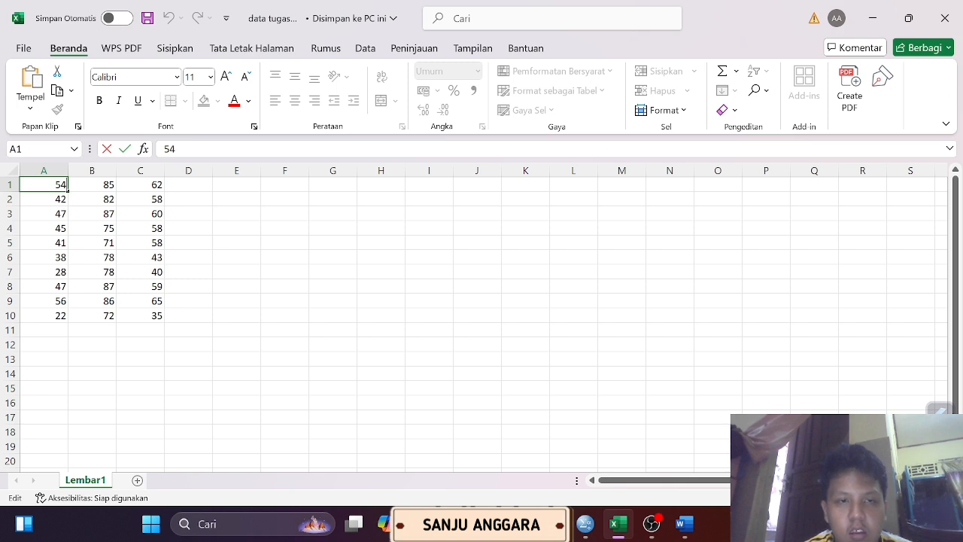
pyautogui.doubleClick(60, 184)
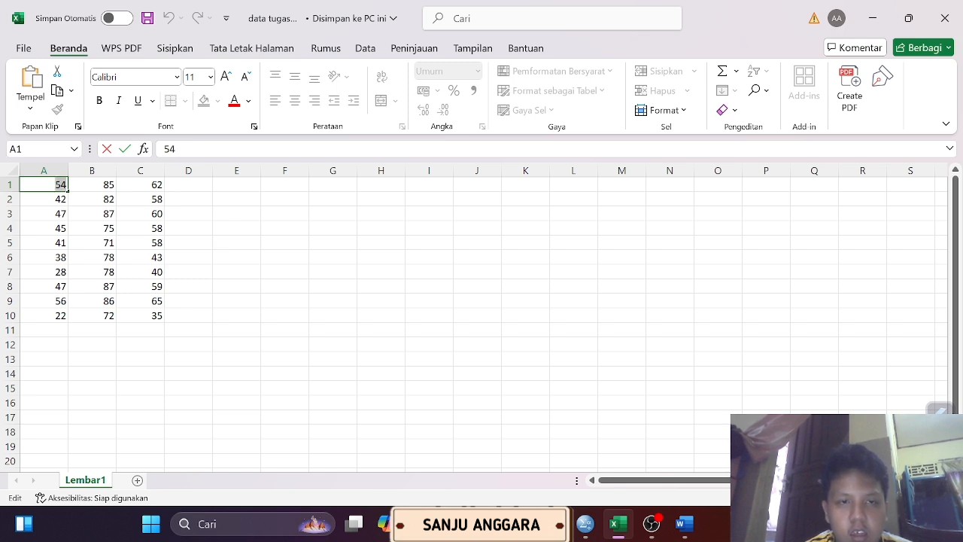
pyautogui.click(115, 383)
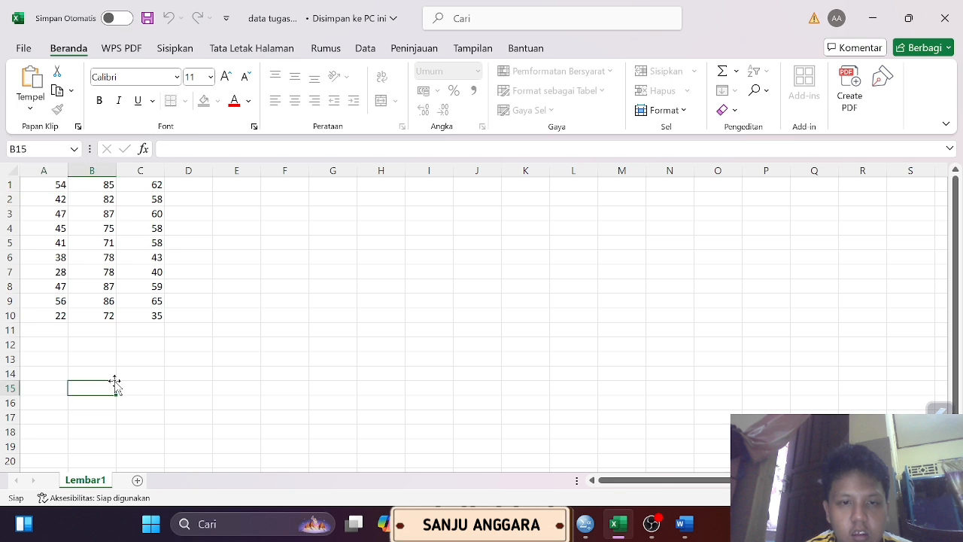
# In the Excel workbook, copy the range A1:D18 containing the three data columns, and switch to the empty SPSS Data Editor.
pyautogui.click(42, 185)
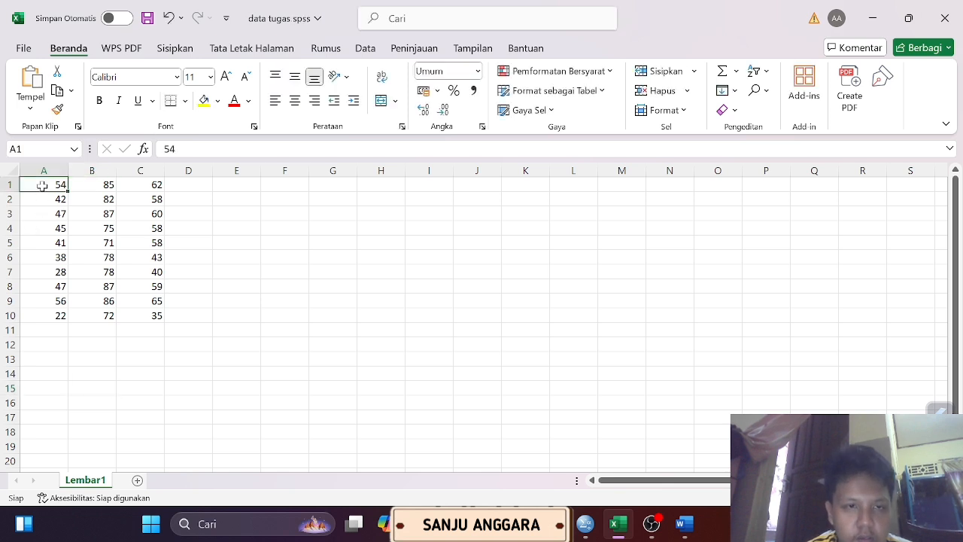
pyautogui.keyDown('shift'); pyautogui.click(149, 291); pyautogui.keyUp('shift')
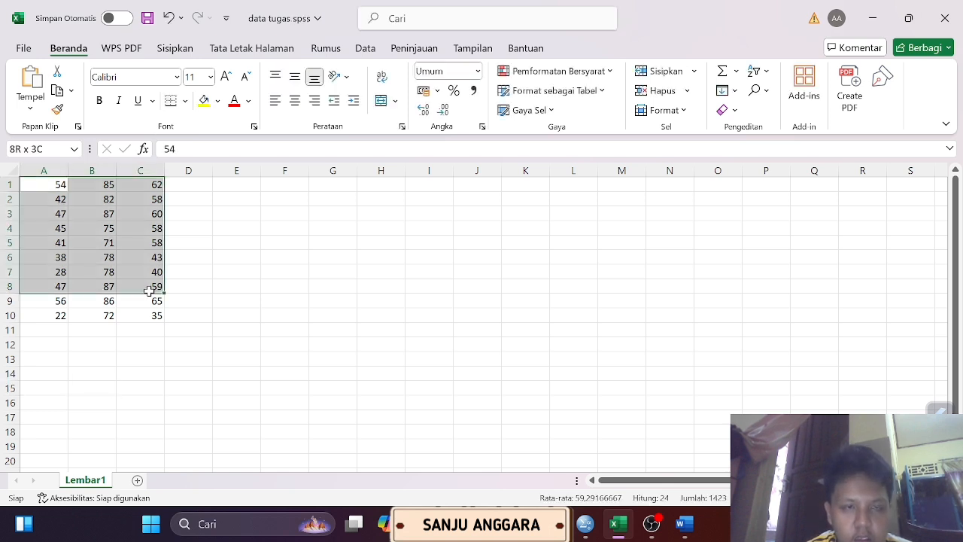
pyautogui.keyDown('shift'); pyautogui.click(168, 432); pyautogui.keyUp('shift')
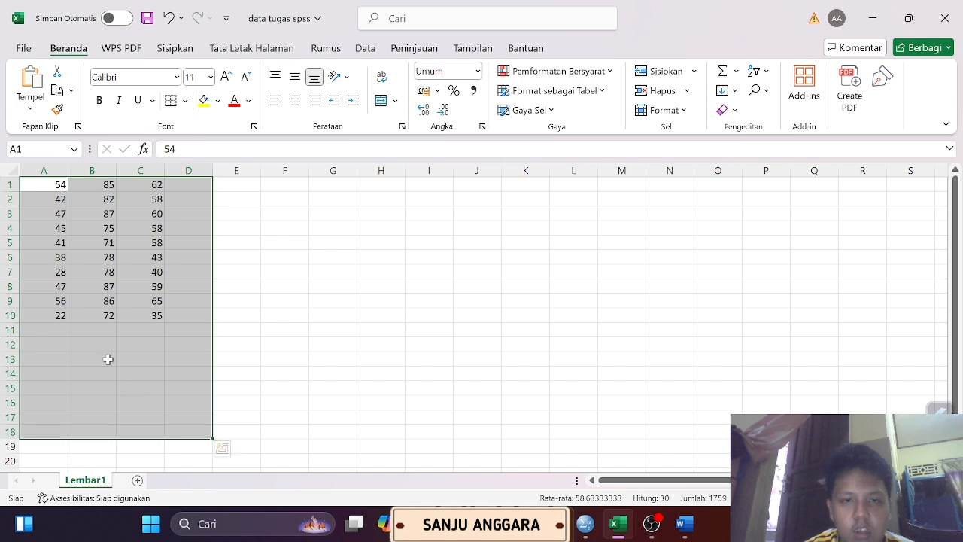
pyautogui.rightClick(97, 267)
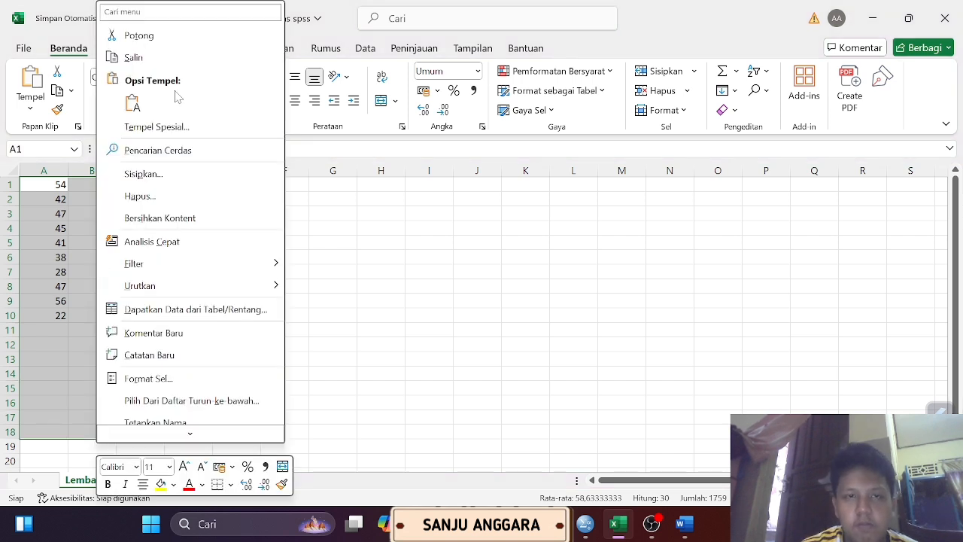
pyautogui.click(140, 64)
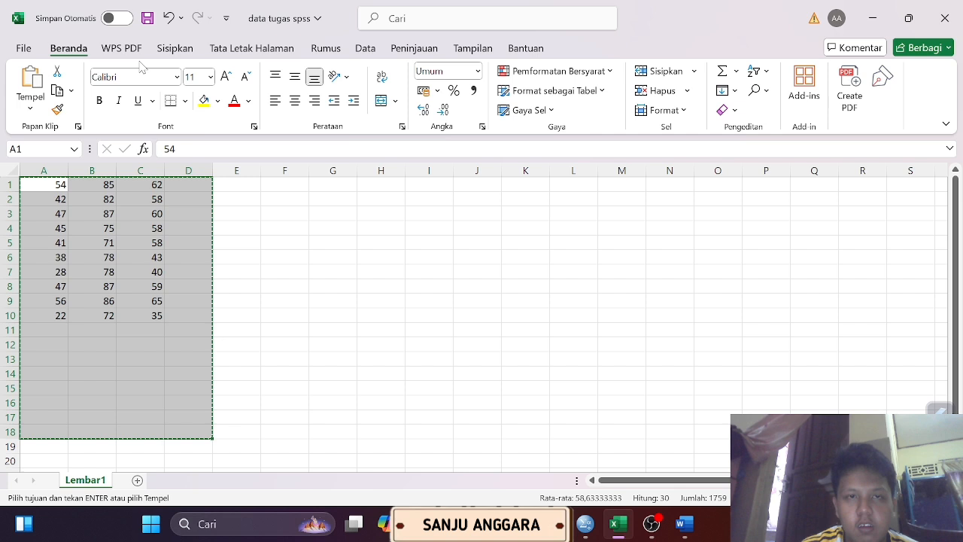
pyautogui.click(324, 299)
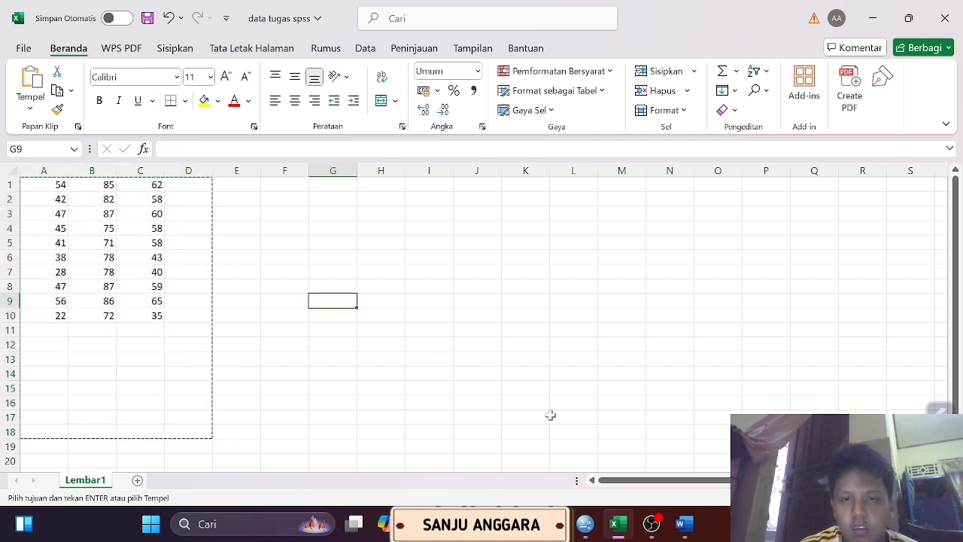
pyautogui.moveTo(585, 524)
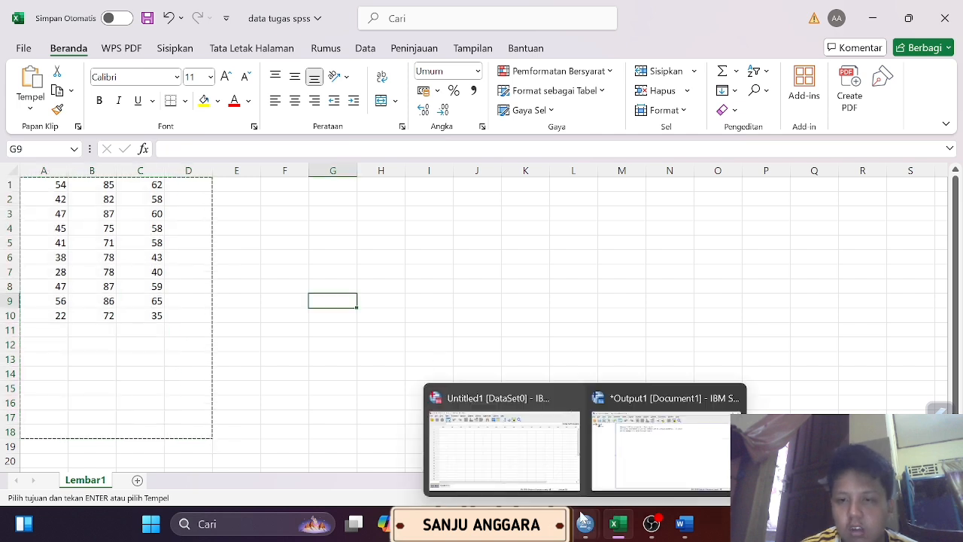
pyautogui.click(533, 466)
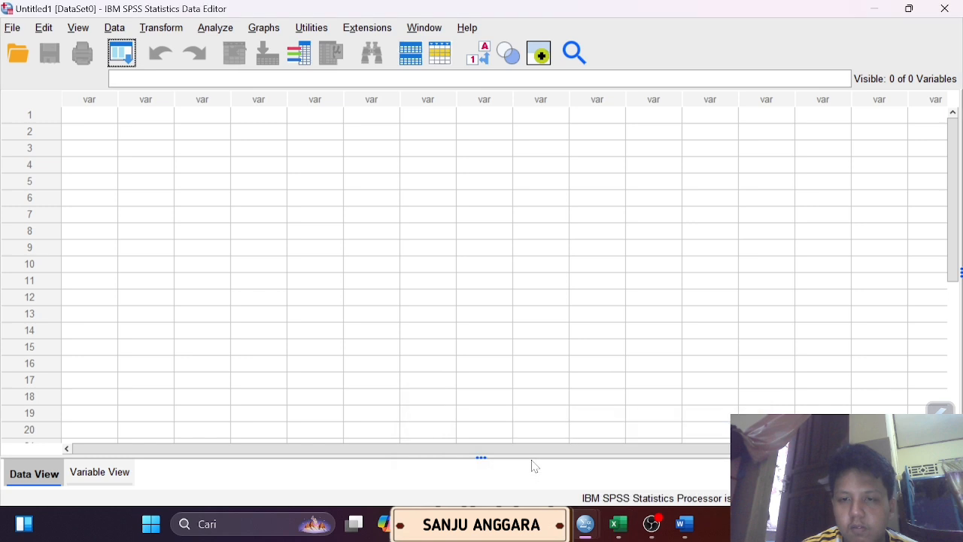
# Paste the copied Excel data into the empty dataset, starting at the first cell.
pyautogui.click(91, 117)
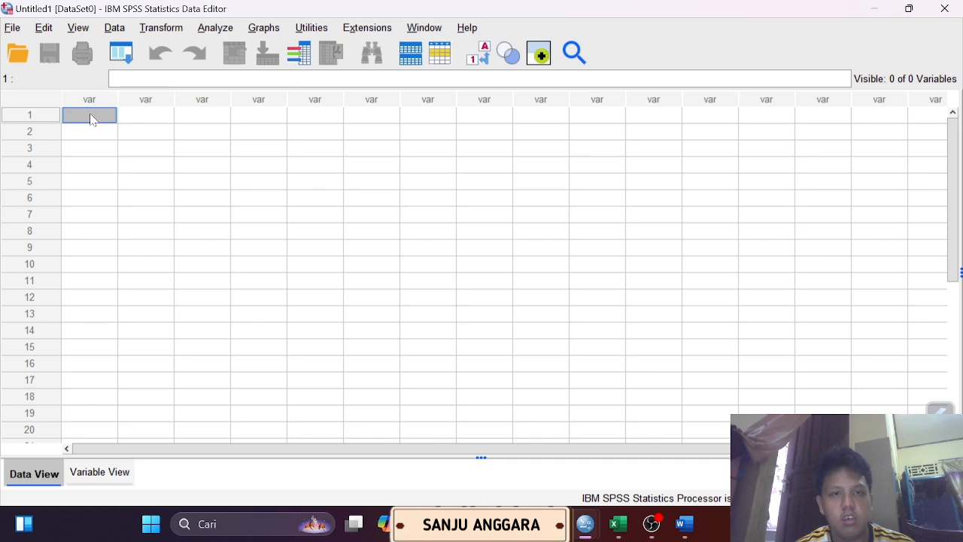
pyautogui.hotkey('ctrl', 'v')
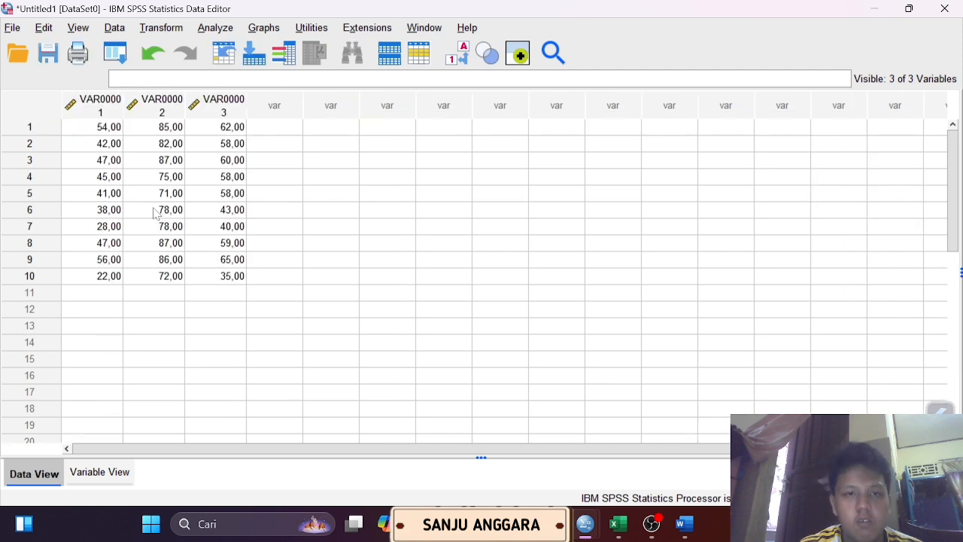
# Name the three variables X1, X2 and Y, and set the measure of each to Scale.
pyautogui.click(106, 473)
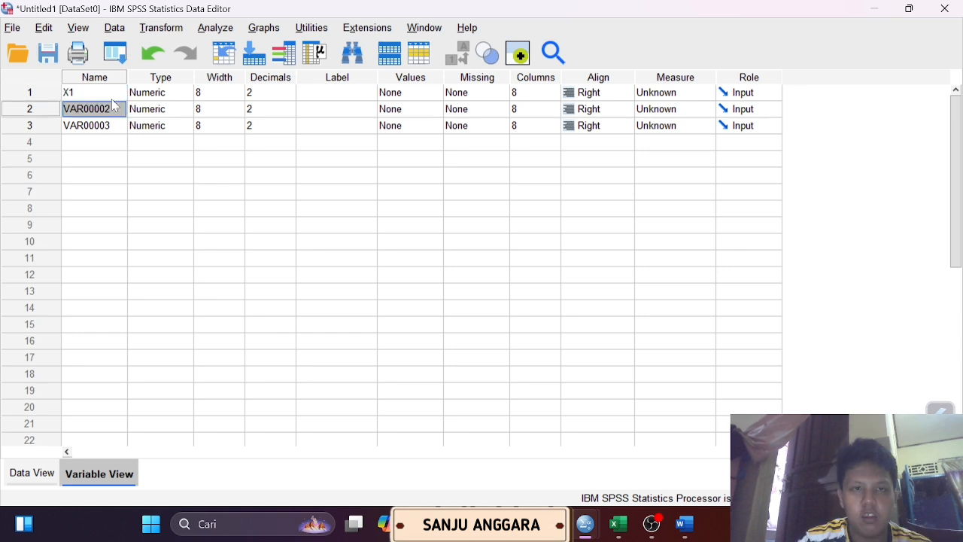
pyautogui.press('BackSpace')
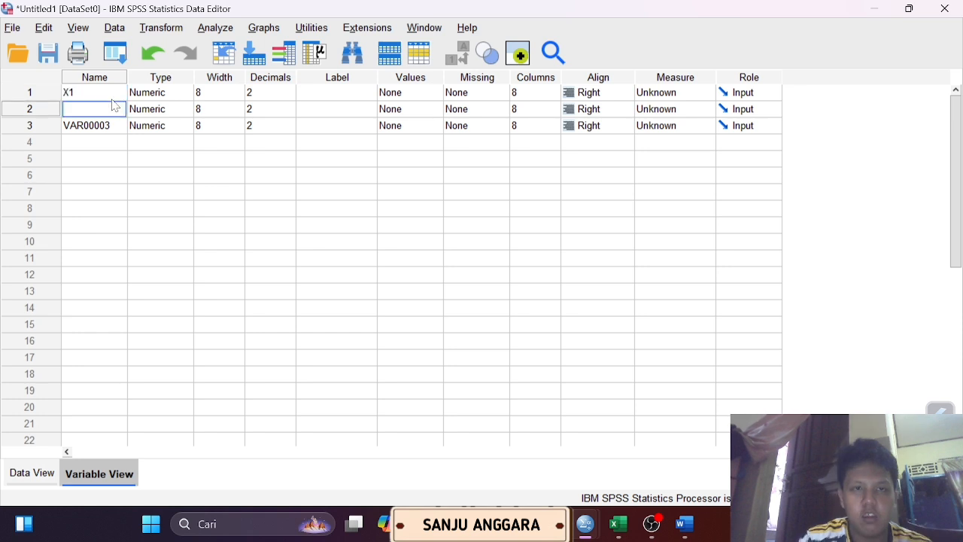
pyautogui.write('X2')
pyautogui.press('Return')
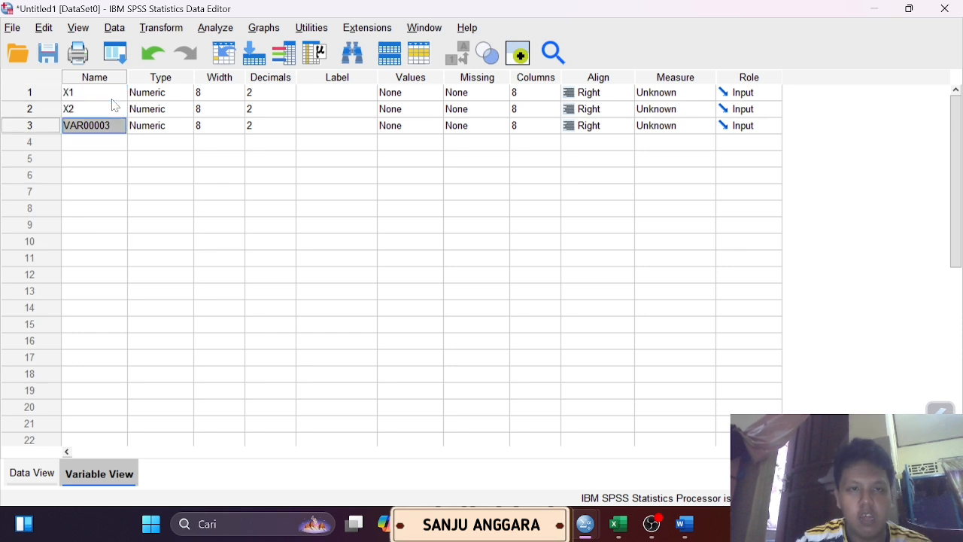
pyautogui.press('BackSpace')
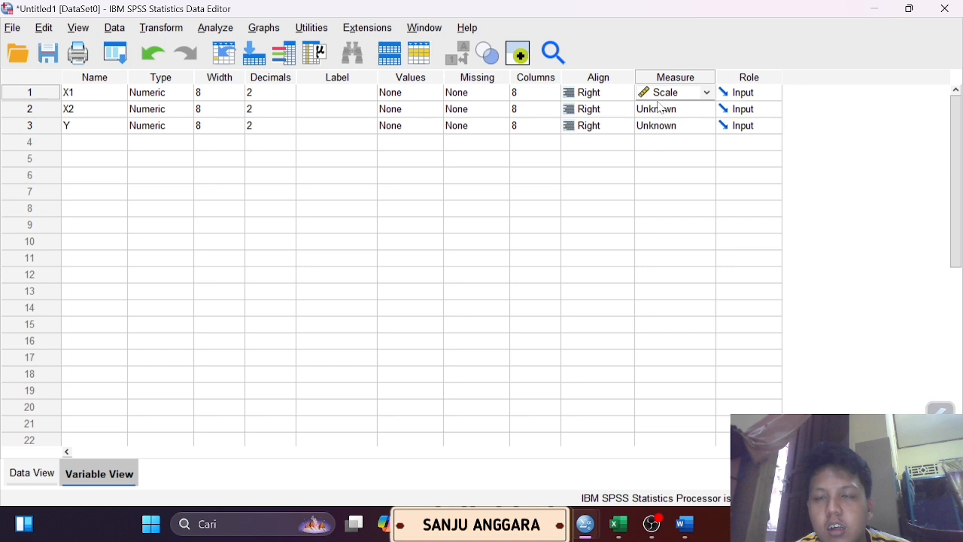
pyautogui.click(670, 128)
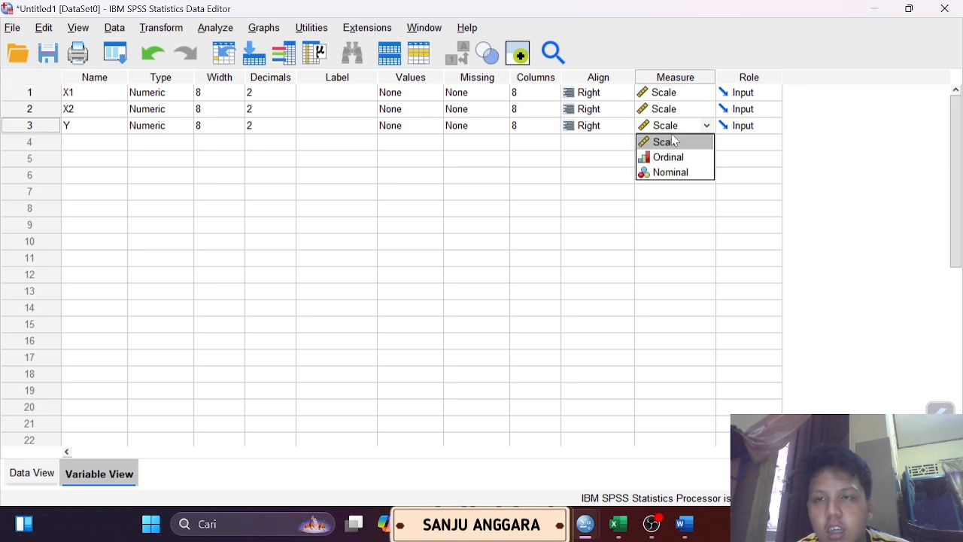
pyautogui.click(673, 141)
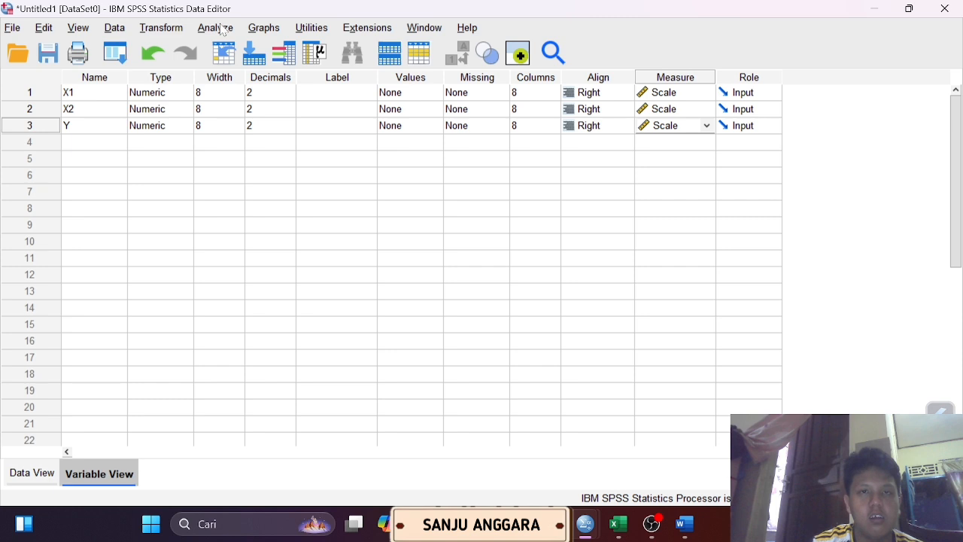
# Set up a linear regression with Y as the dependent variable and X1 and X2 as the independents, using the Enter method.
pyautogui.click(223, 31)
pyautogui.moveTo(344, 232)
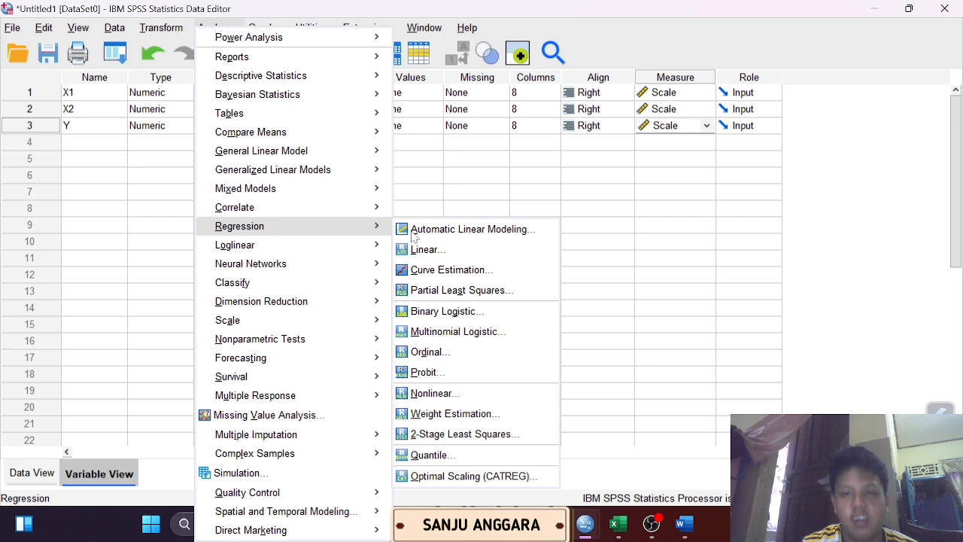
pyautogui.click(426, 249)
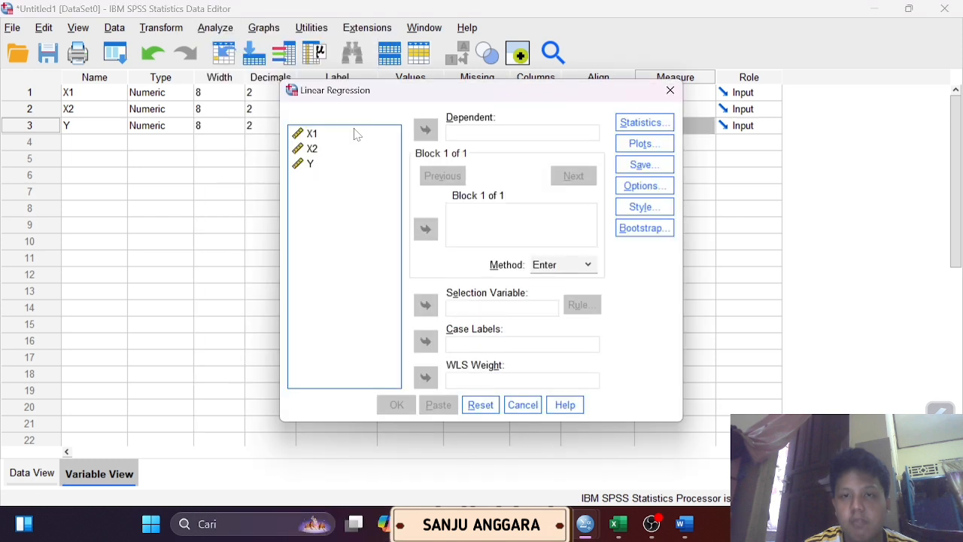
pyautogui.click(350, 136)
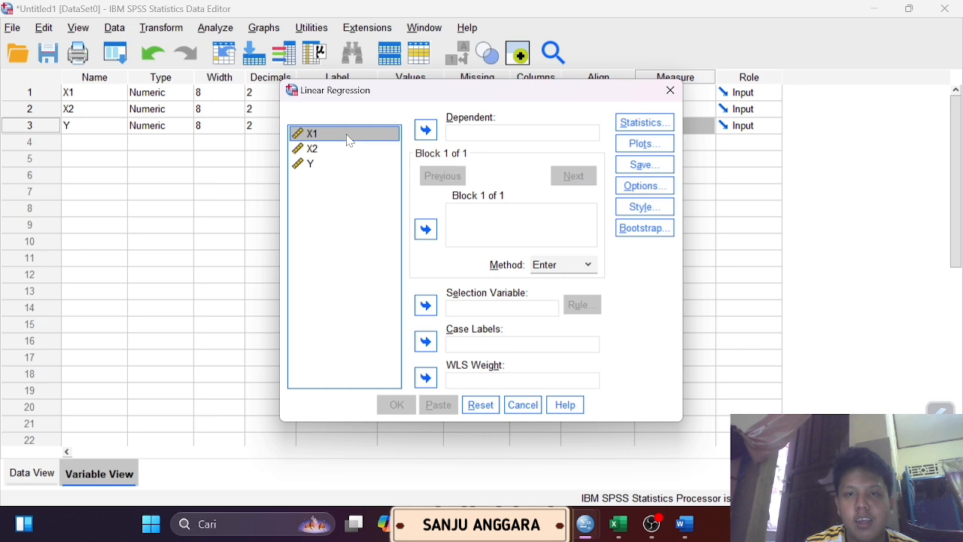
pyautogui.click(425, 230)
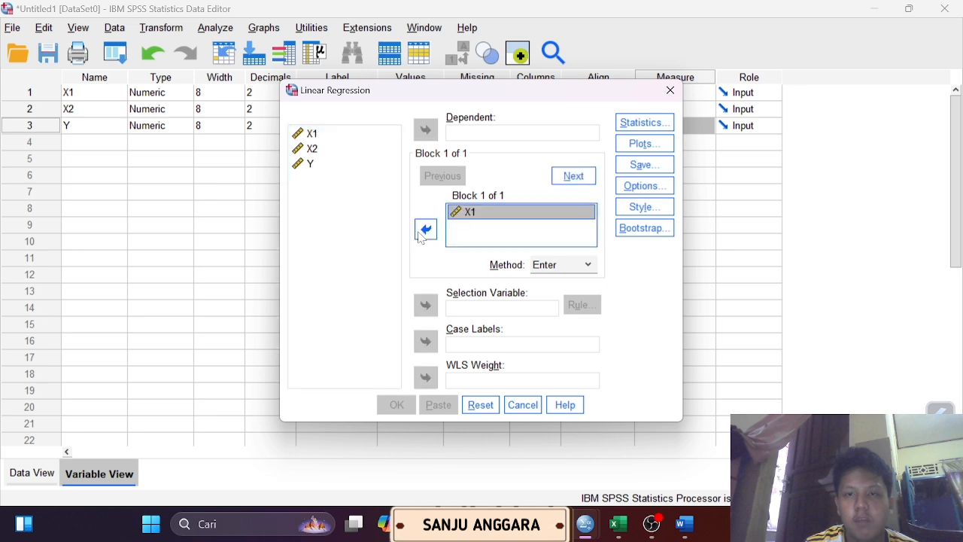
pyautogui.click(424, 230)
pyautogui.click(342, 165)
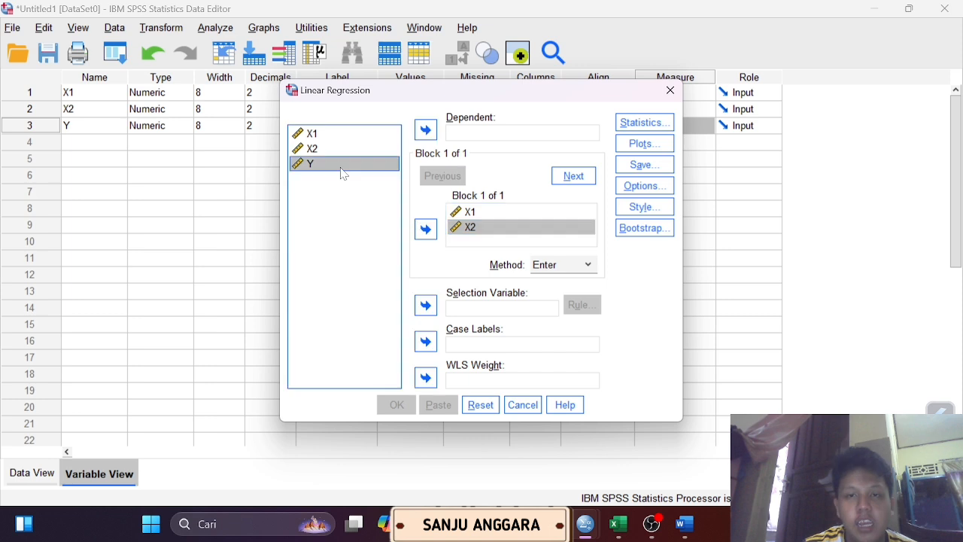
pyautogui.click(428, 132)
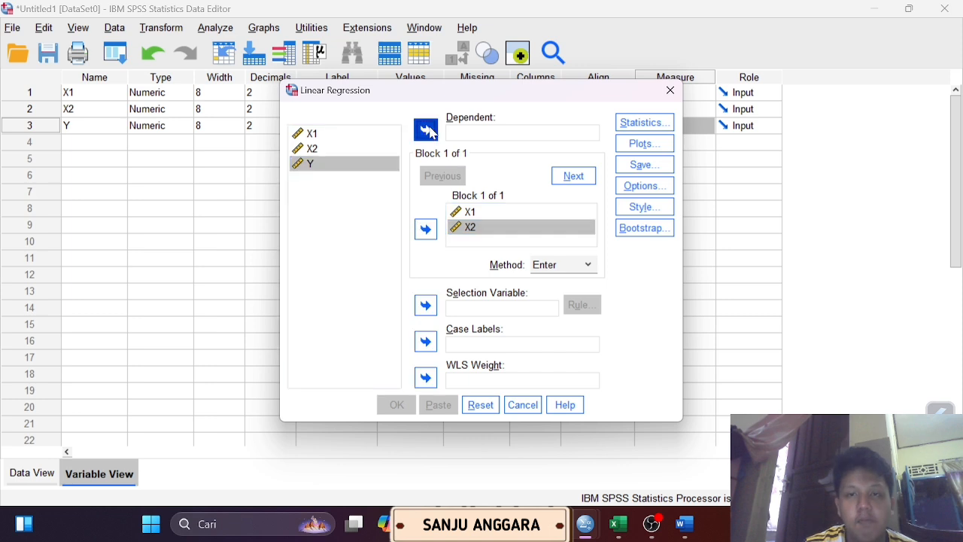
pyautogui.click(427, 132)
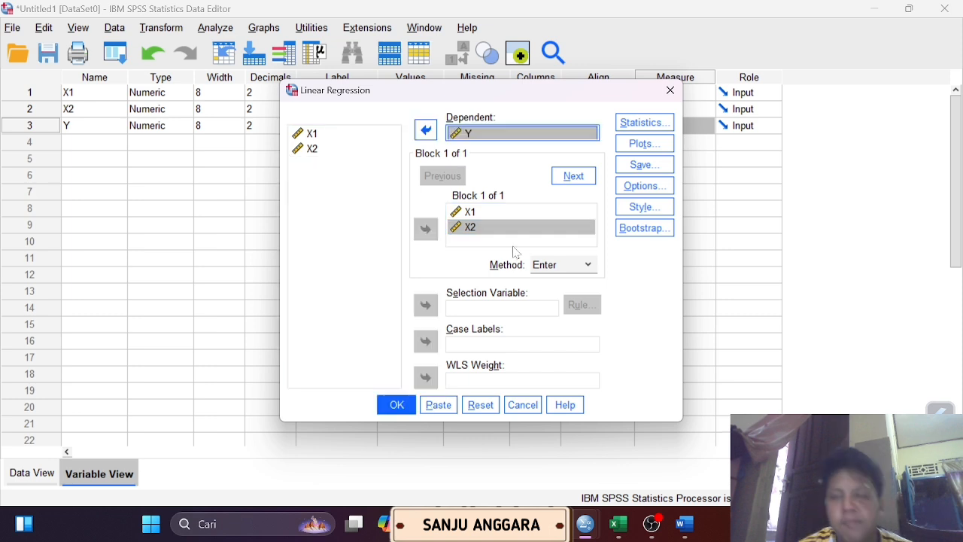
pyautogui.click(649, 146)
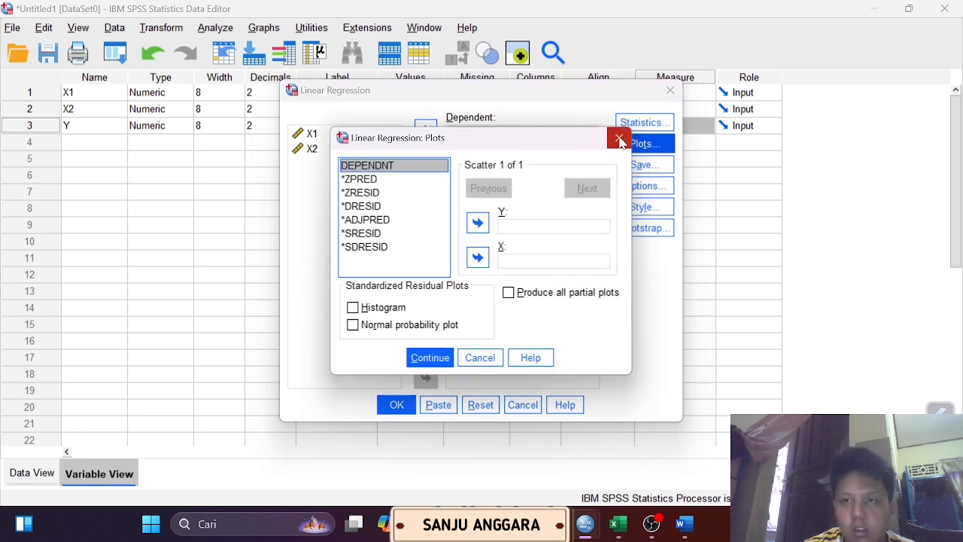
pyautogui.click(620, 140)
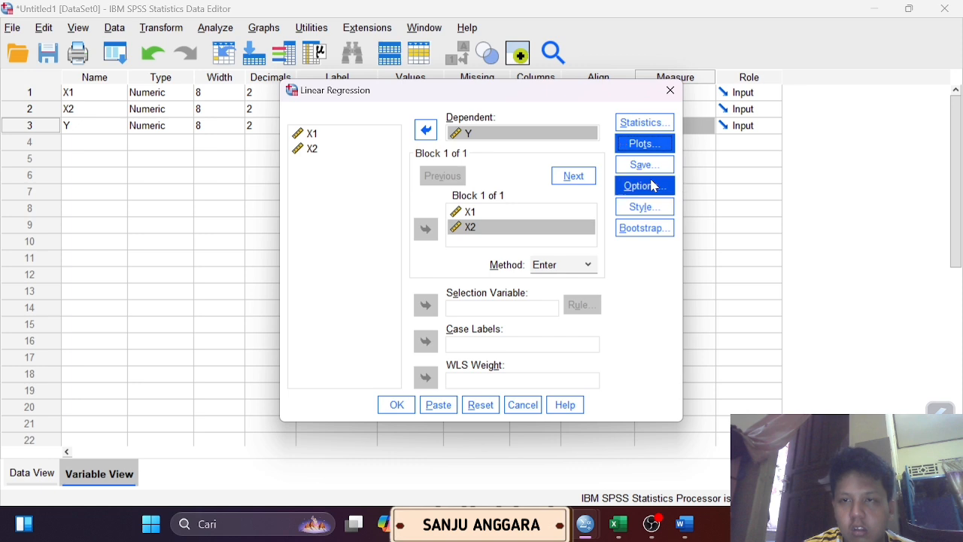
pyautogui.click(641, 124)
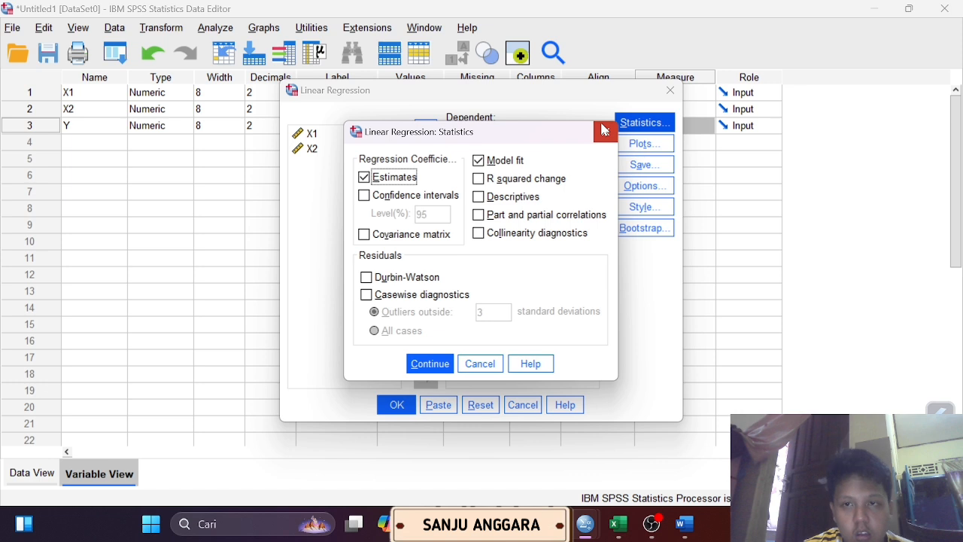
pyautogui.click(604, 131)
pyautogui.click(657, 206)
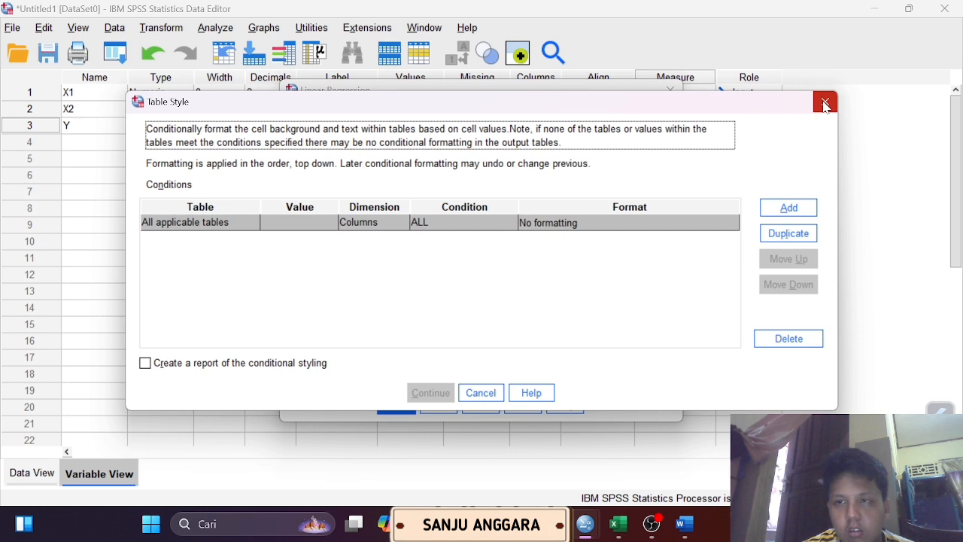
pyautogui.click(825, 103)
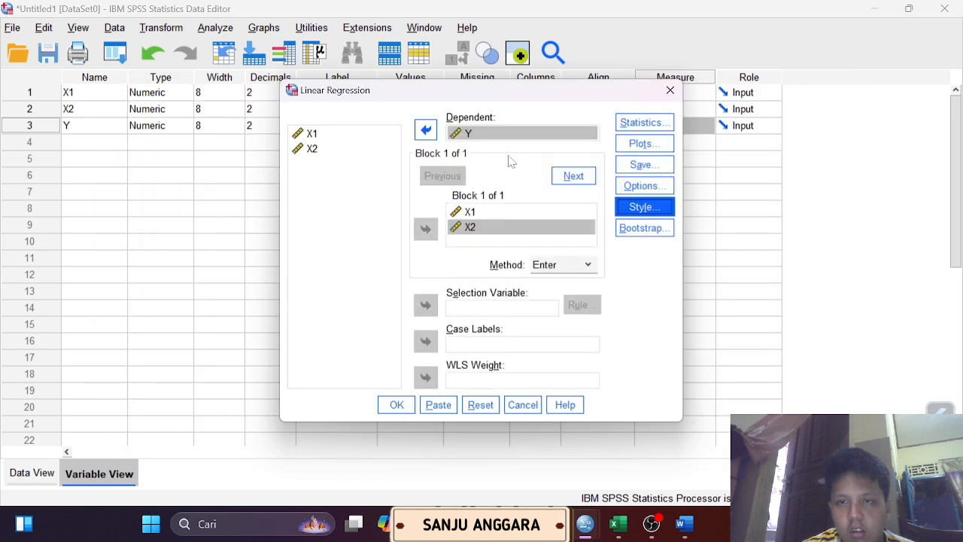
# Run the linear regression and go to the start of its output.
pyautogui.click(396, 405)
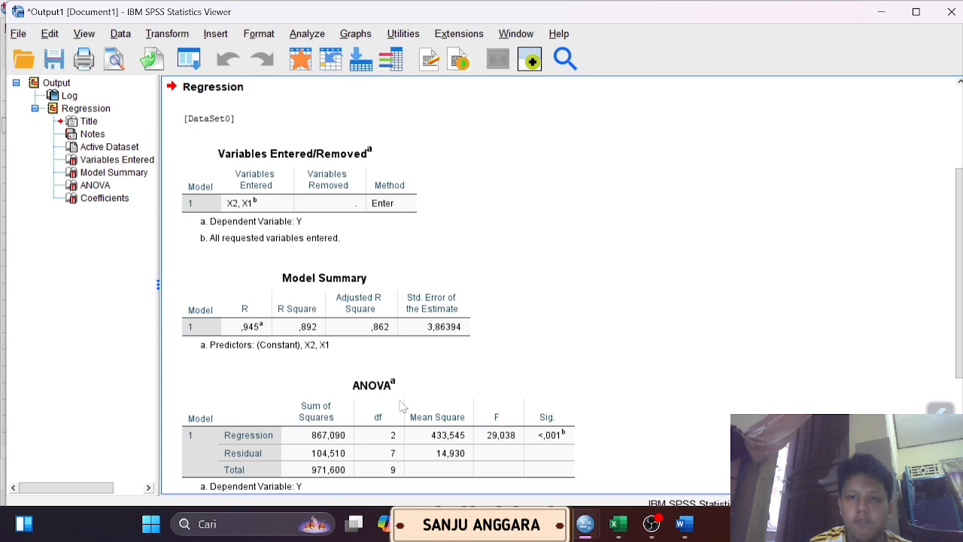
pyautogui.scroll(3, 403, 407)
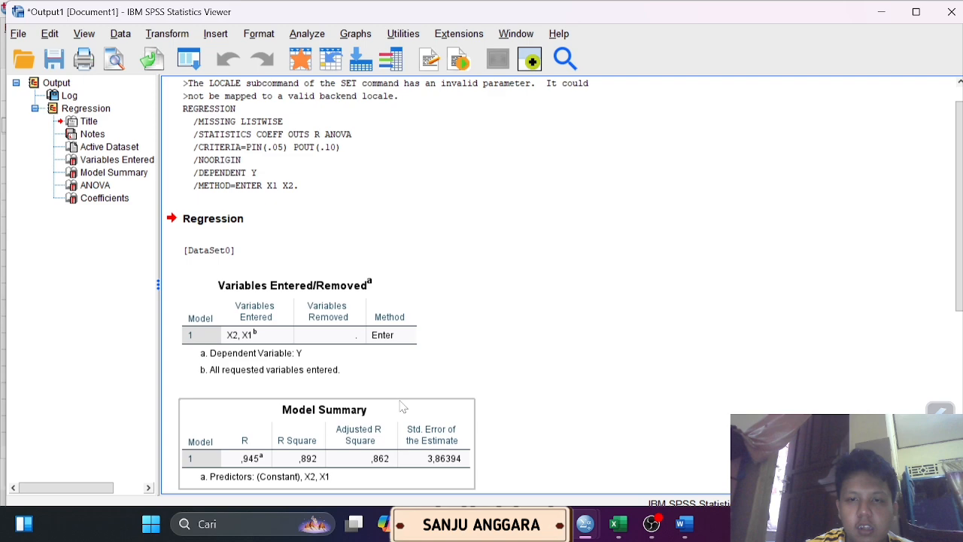
pyautogui.scroll(1, 542, 459)
# Switch to the Word document and read the question and the Model Summary interpretation, including the adjusted R square notes.
pyautogui.moveTo(684, 530)
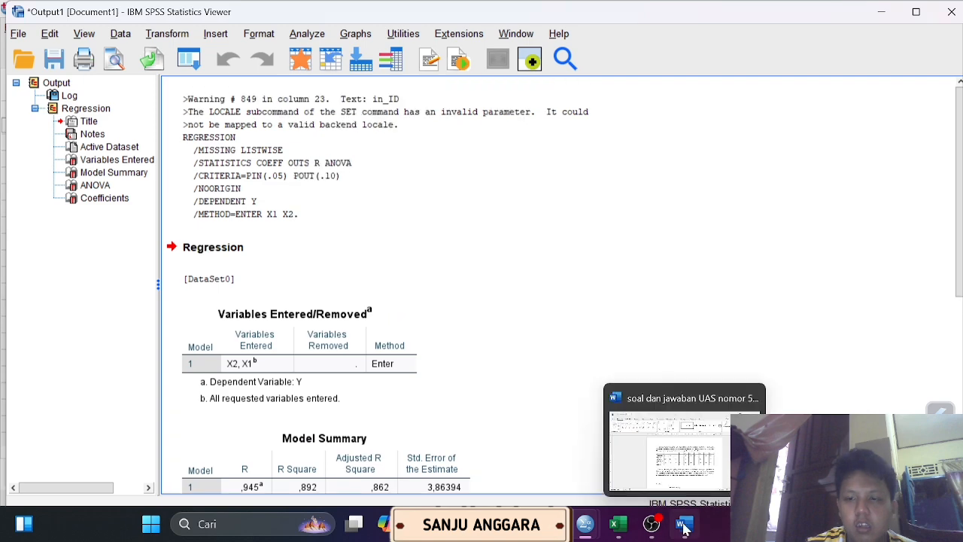
pyautogui.click(684, 526)
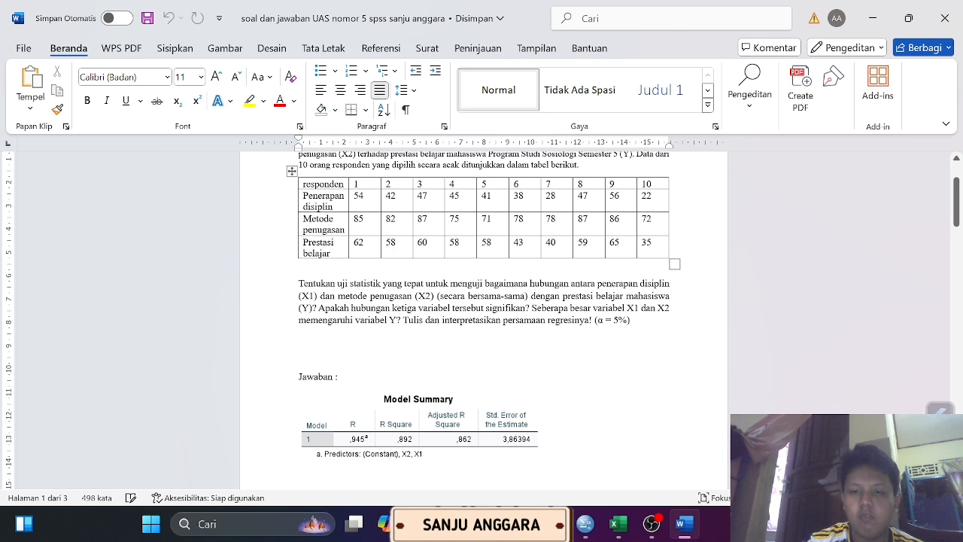
pyautogui.scroll(-3, 482, 316)
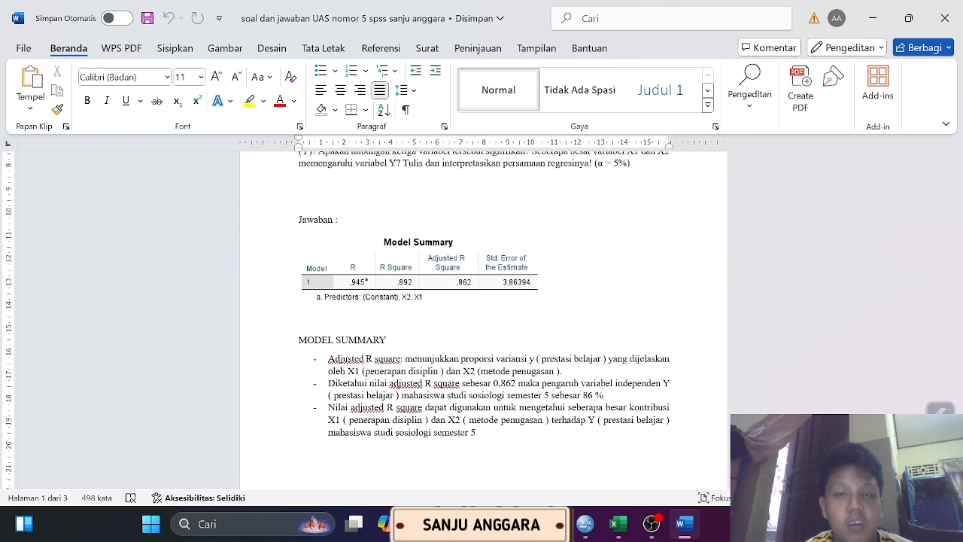
pyautogui.scroll(-2, 482, 316)
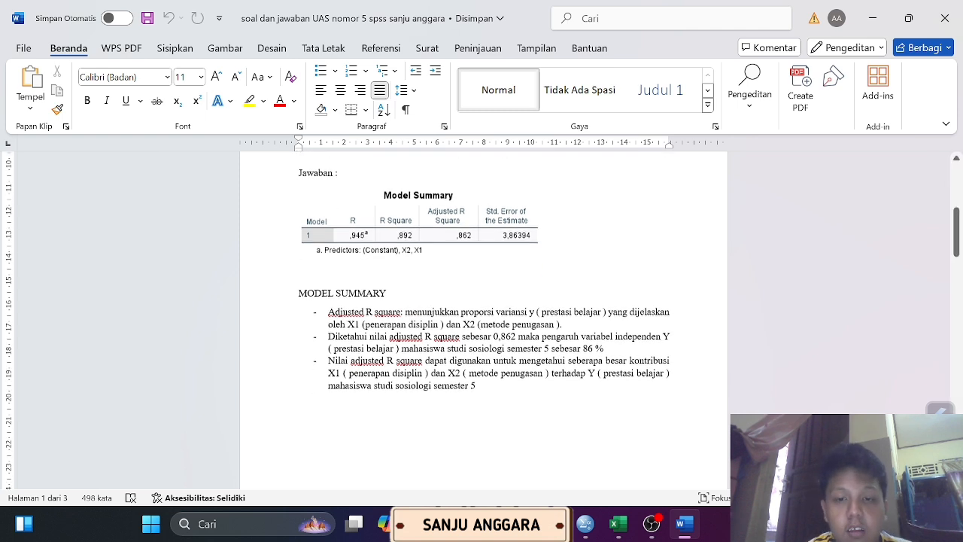
# Read the ANOVA table and the written F-test interpretation of its Sig. column below it.
pyautogui.scroll(-5, 482, 317)
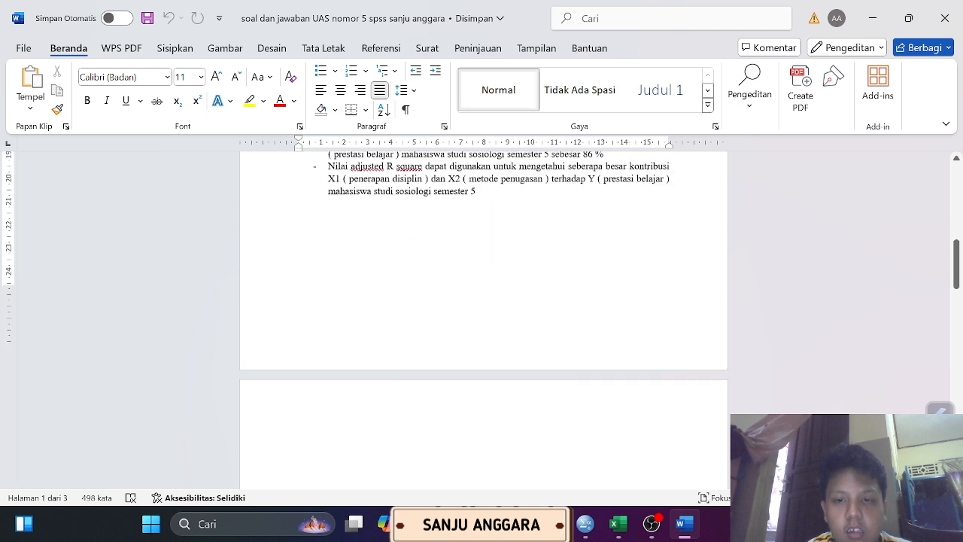
pyautogui.scroll(-4, 550, 378)
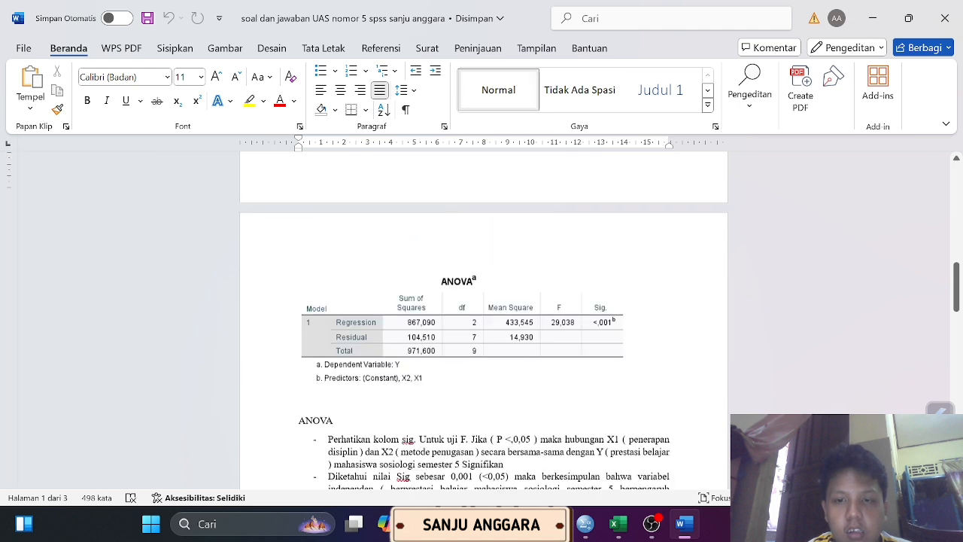
pyautogui.scroll(-1, 481, 316)
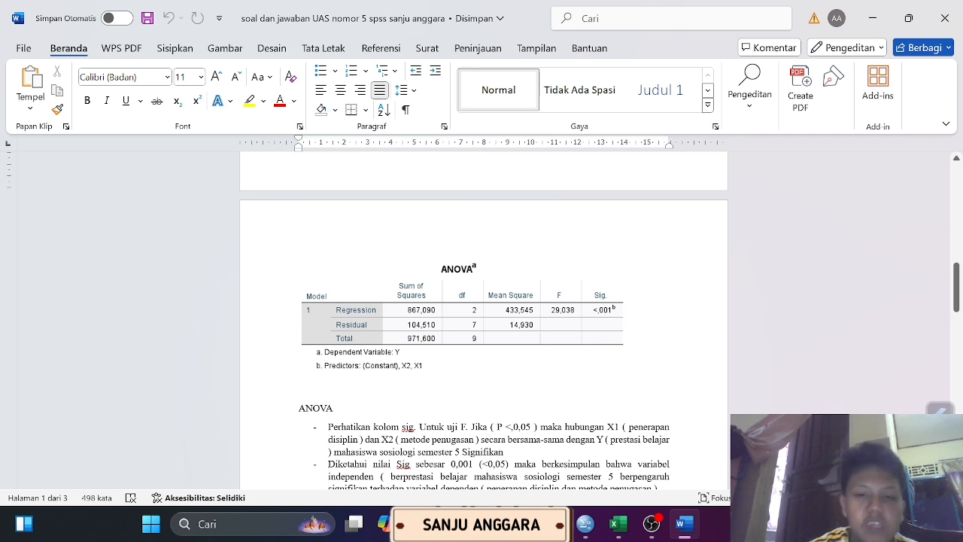
pyautogui.scroll(-1, 484, 316)
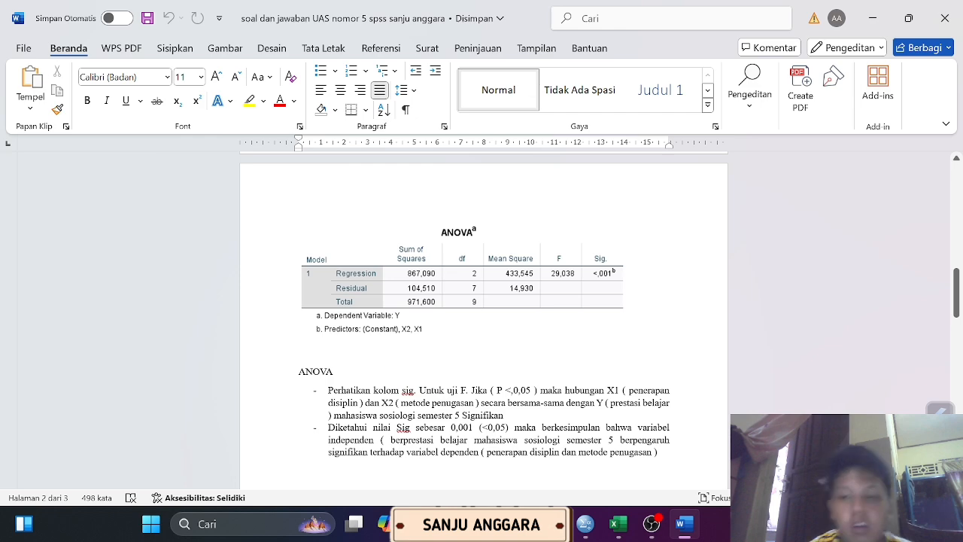
# Read the Coefficients table with its interpretation of X1 and X2, and the multiple regression equation analysis on the last page.
pyautogui.scroll(-3, 484, 316)
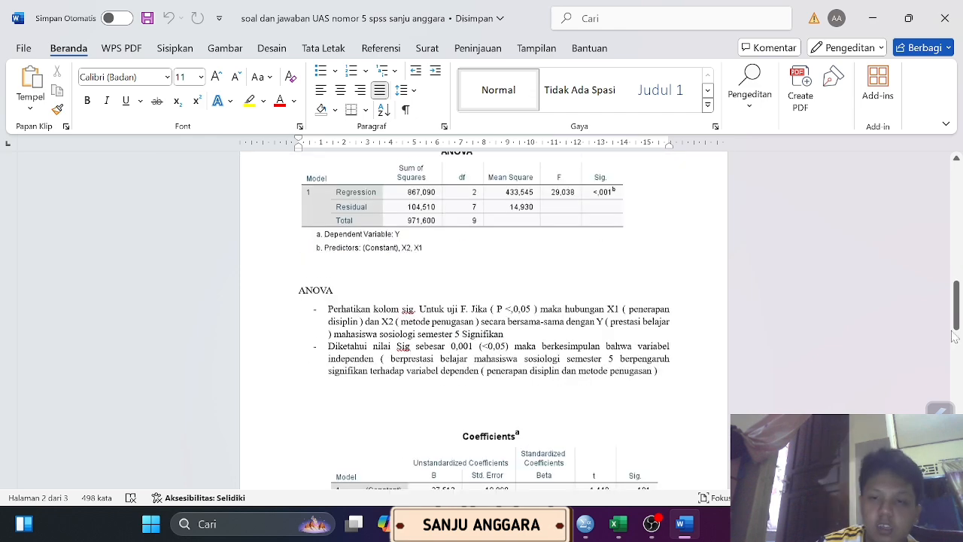
pyautogui.moveTo(958, 325); pyautogui.dragTo(958, 361)
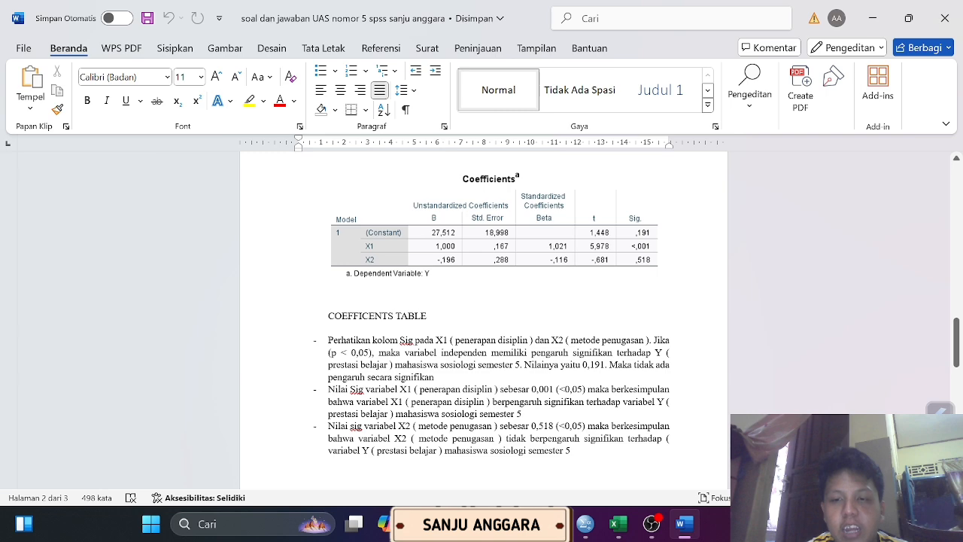
pyautogui.scroll(-1, 484, 316)
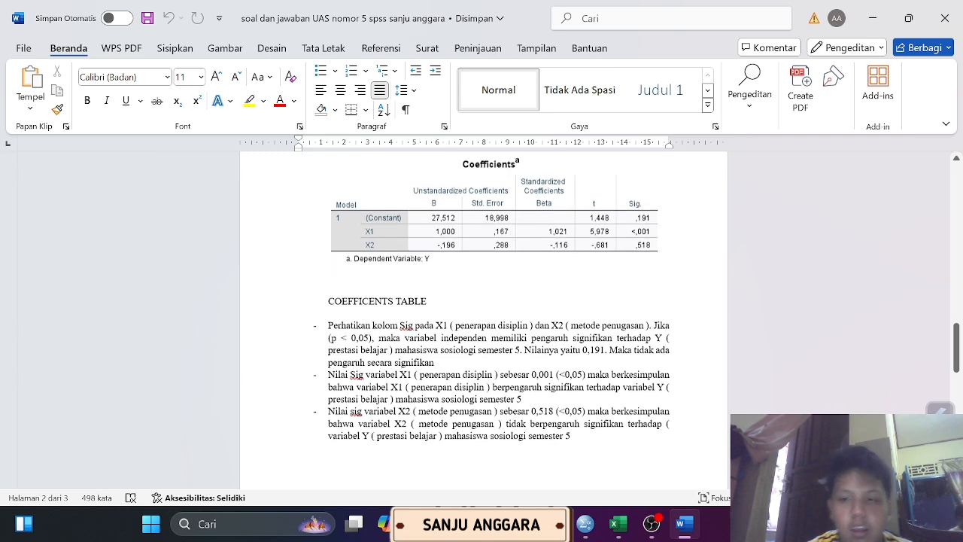
pyautogui.scroll(-3, 959, 366)
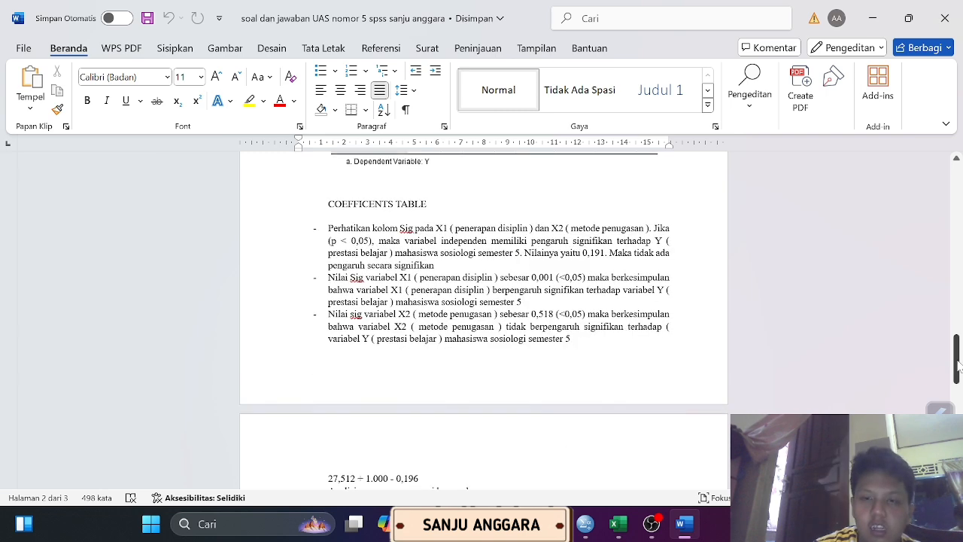
pyautogui.moveTo(959, 365); pyautogui.dragTo(959, 404)
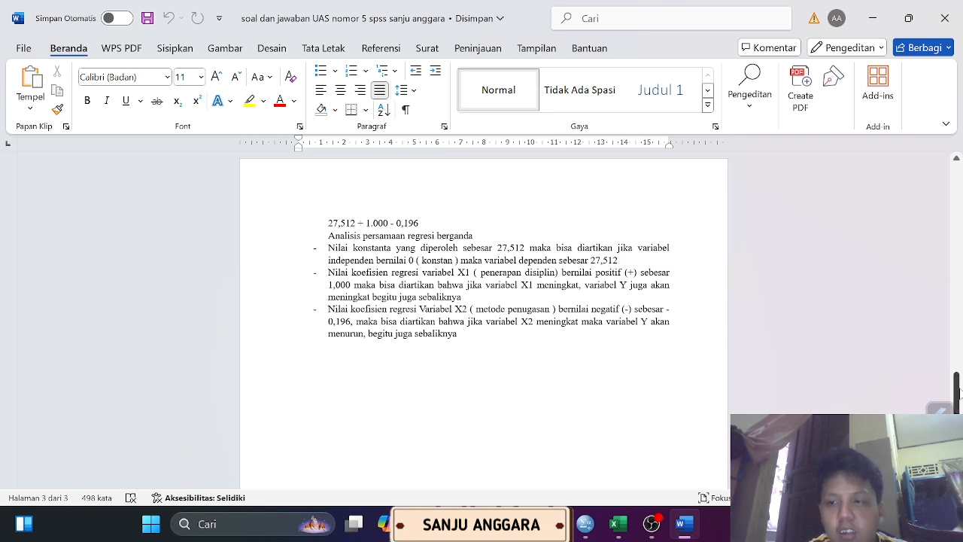
# Compare the written multiple regression equation analysis on the last page with the Coefficients table and its interpretation.
pyautogui.moveTo(959, 392)
pyautogui.mouseDown()
pyautogui.moveTo(960, 347)
pyautogui.moveTo(956, 404)
pyautogui.mouseUp()
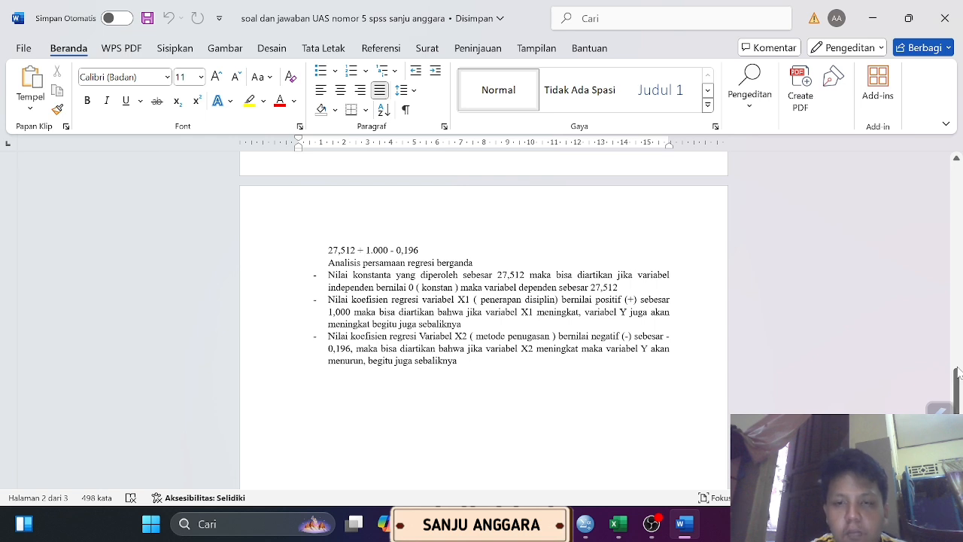
pyautogui.moveTo(958, 380); pyautogui.dragTo(959, 313)
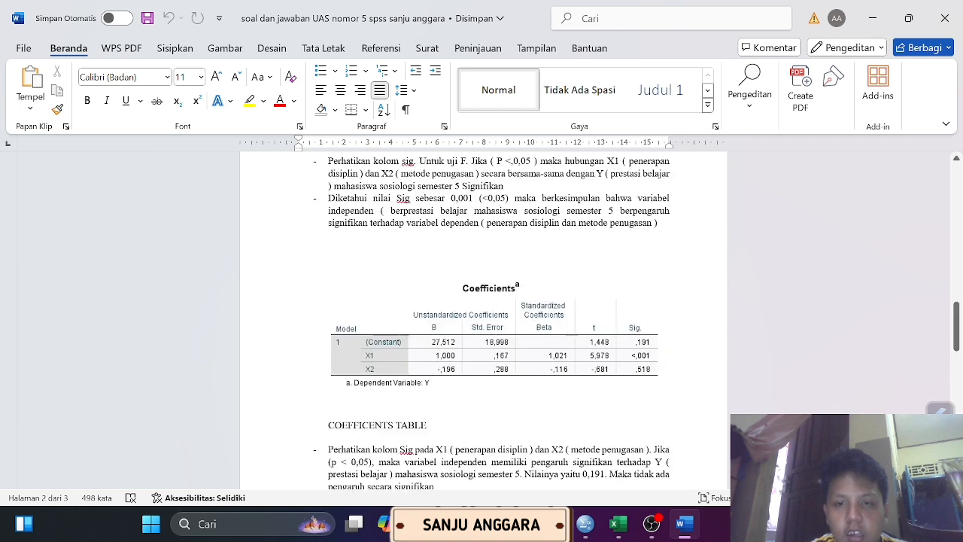
pyautogui.moveTo(958, 339); pyautogui.dragTo(958, 385)
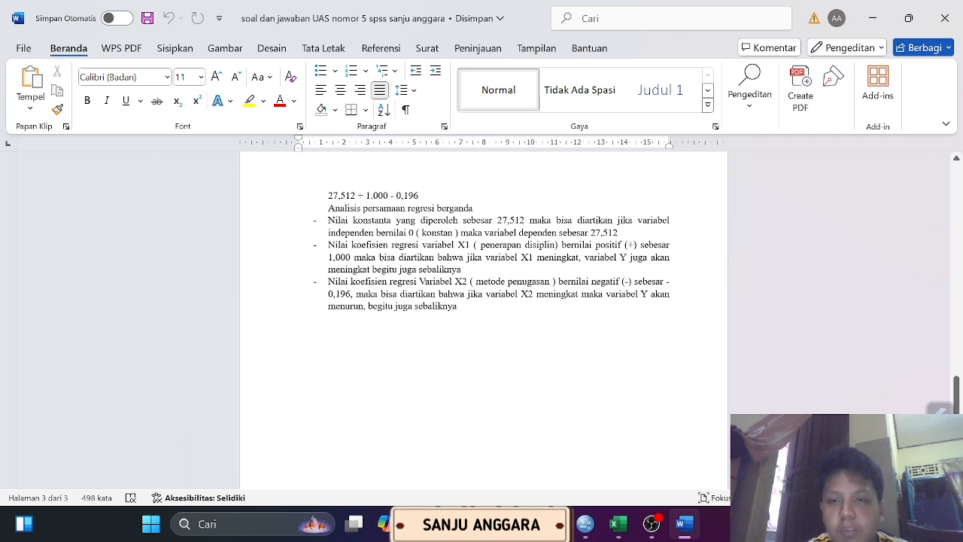
pyautogui.moveTo(959, 385); pyautogui.dragTo(960, 380)
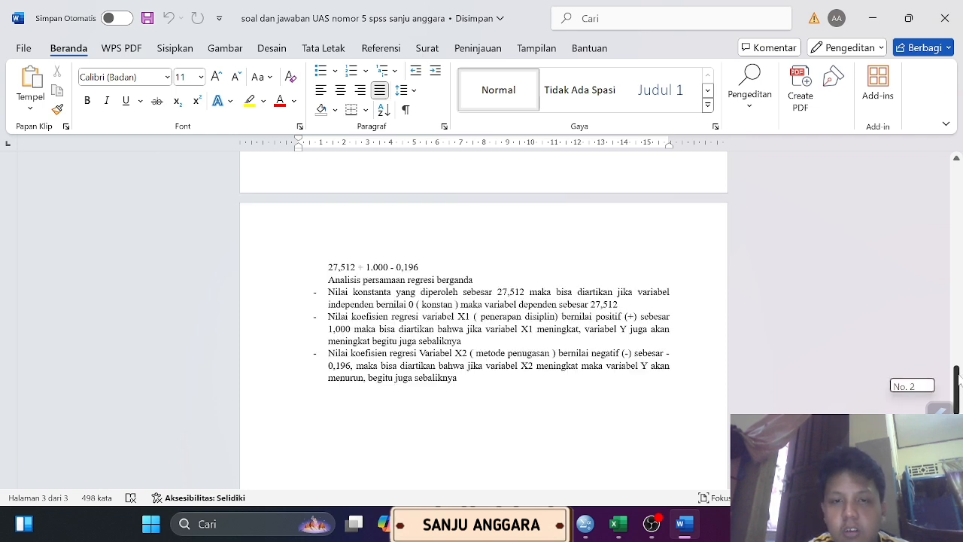
pyautogui.click(960, 316)
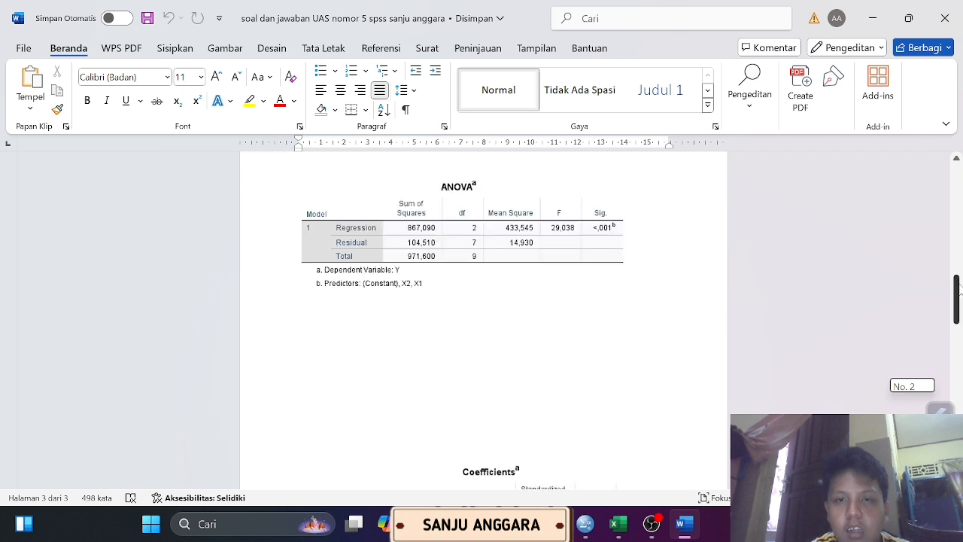
pyautogui.moveTo(959, 289); pyautogui.dragTo(960, 337)
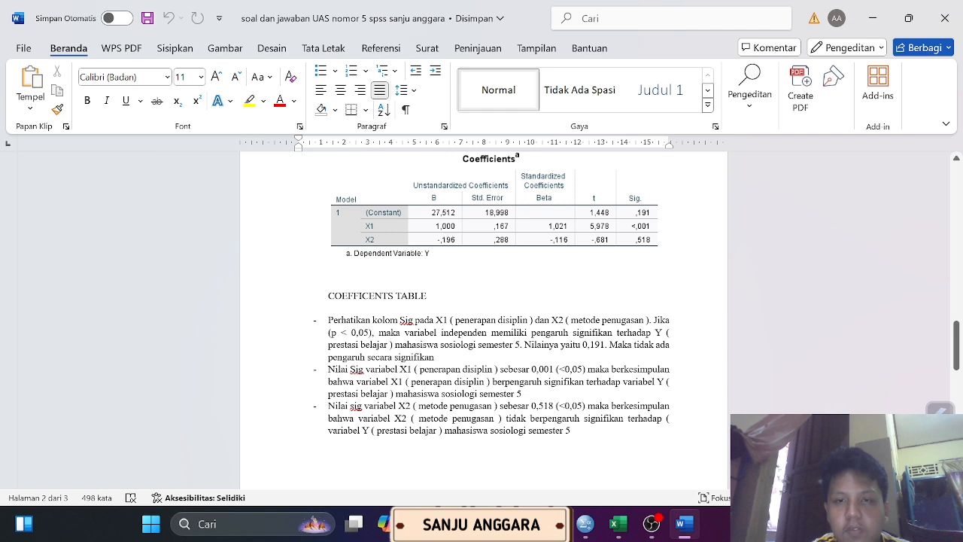
pyautogui.moveTo(960, 369); pyautogui.dragTo(959, 399)
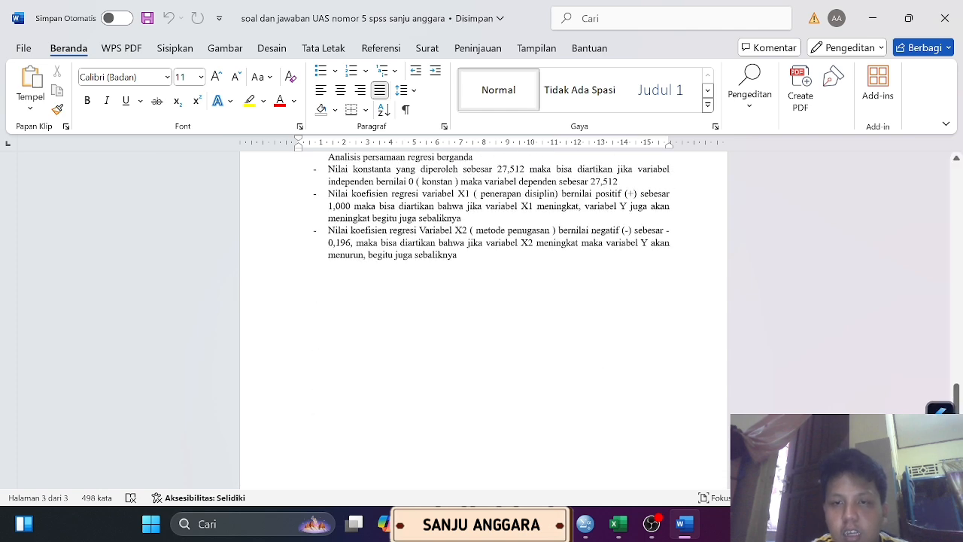
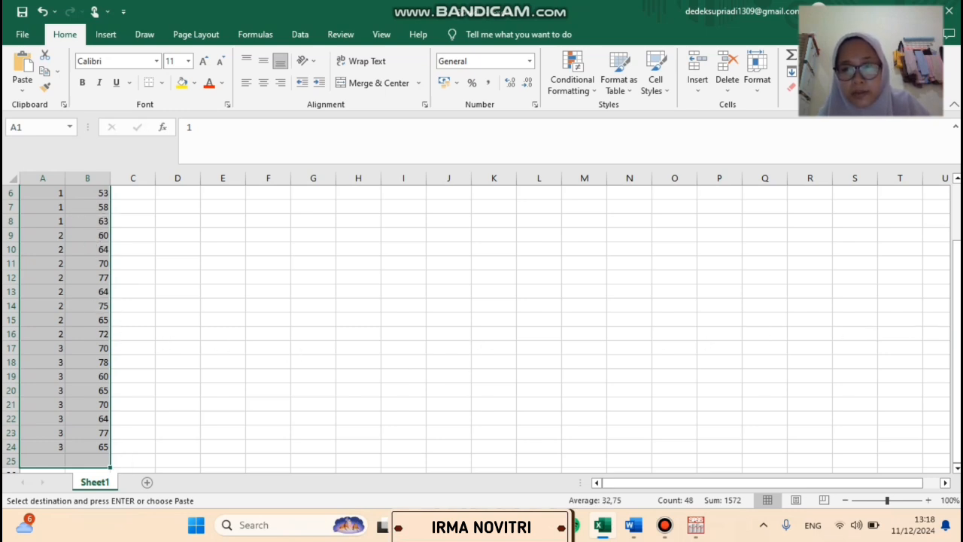
# Copy the method codes and scores in cells A1:B24 of Sheet1.
pyautogui.moveTo(956, 314); pyautogui.dragTo(956, 299)
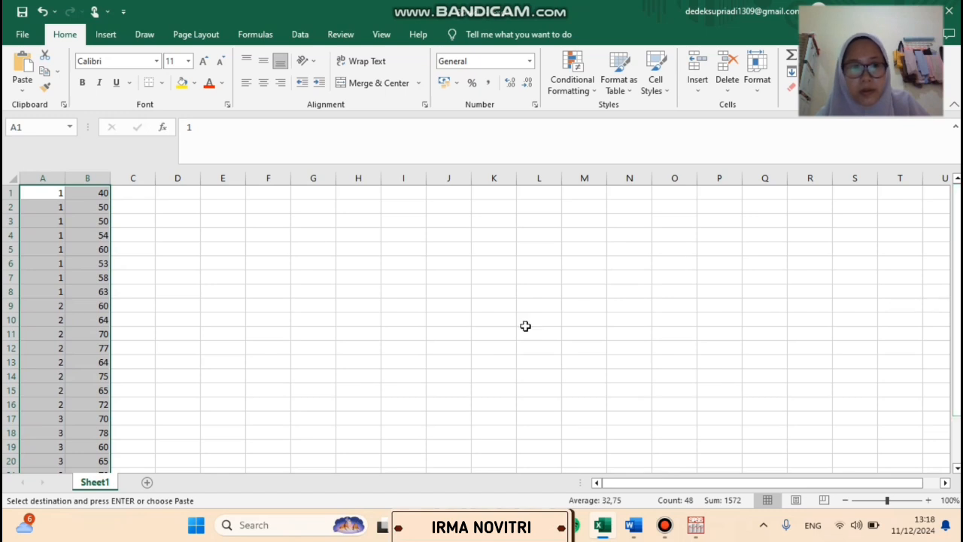
pyautogui.click(42, 191)
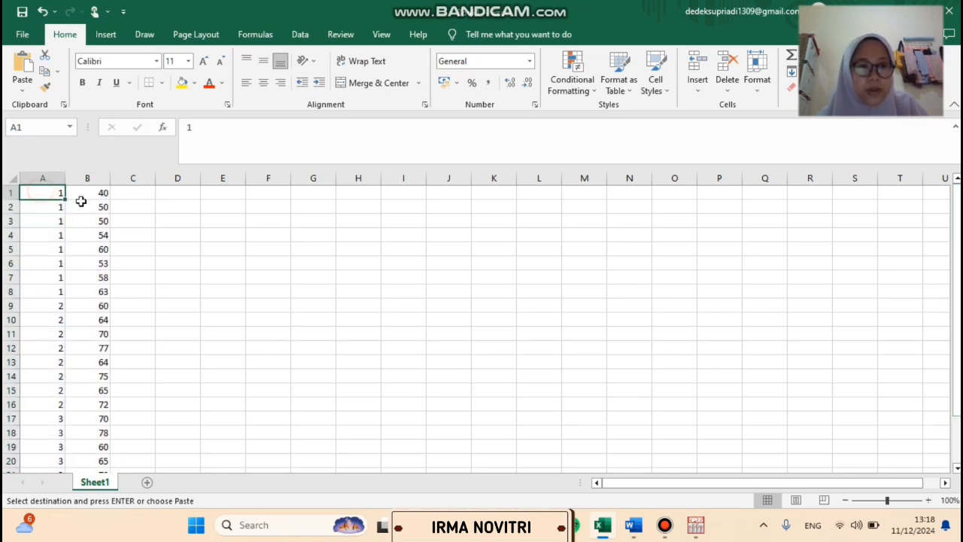
pyautogui.moveTo(80, 201); pyautogui.dragTo(80, 446)
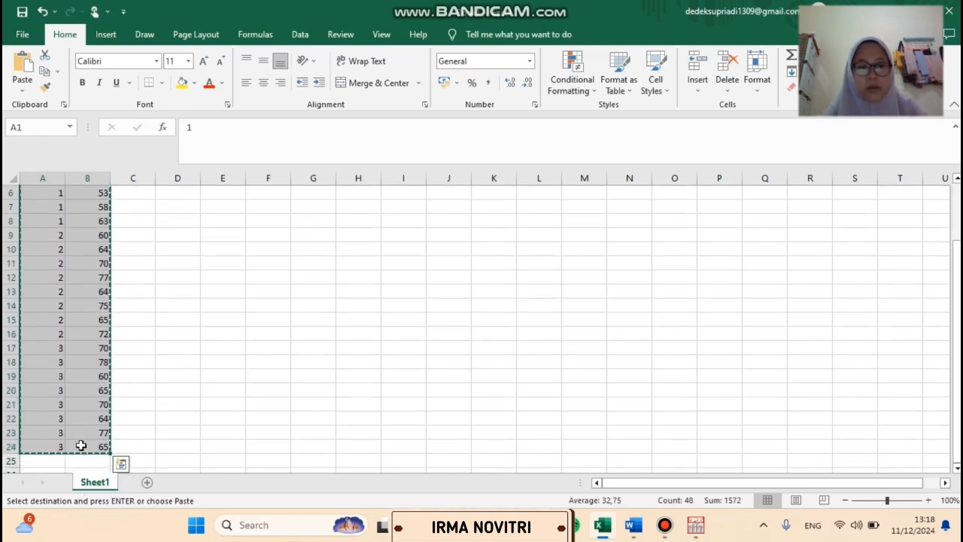
# Switch to the SPSS Data Editor and define two numeric variables named metode and nilai.
pyautogui.click(695, 531)
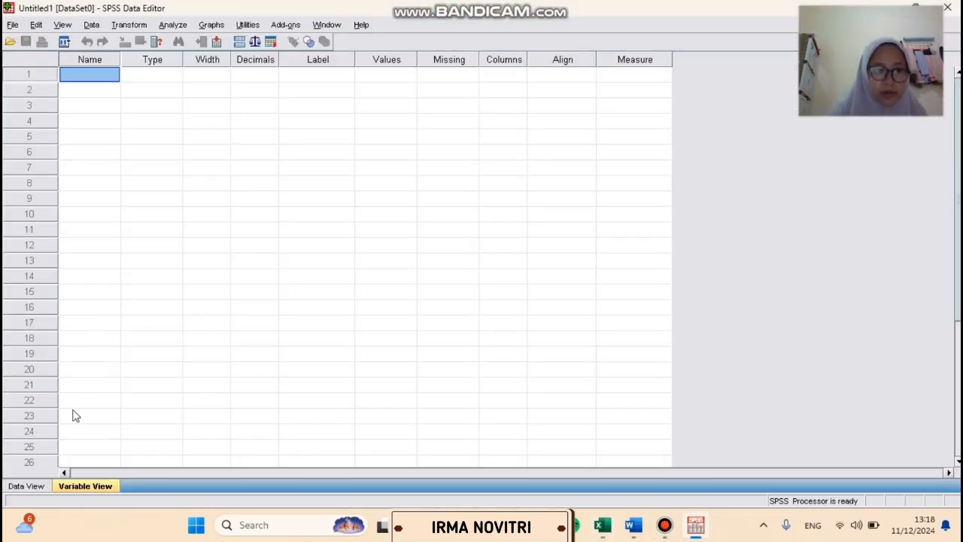
pyautogui.click(27, 487)
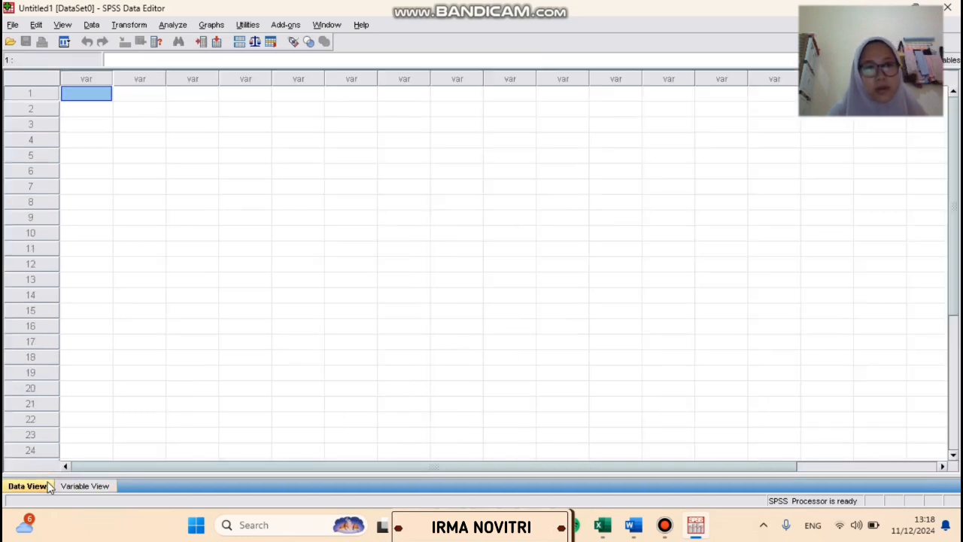
pyautogui.click(77, 487)
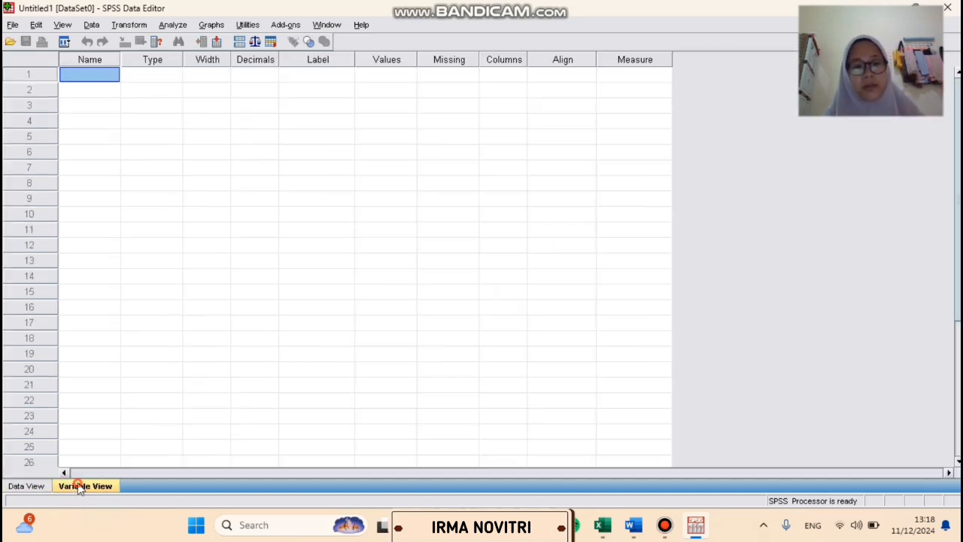
pyautogui.click(80, 73)
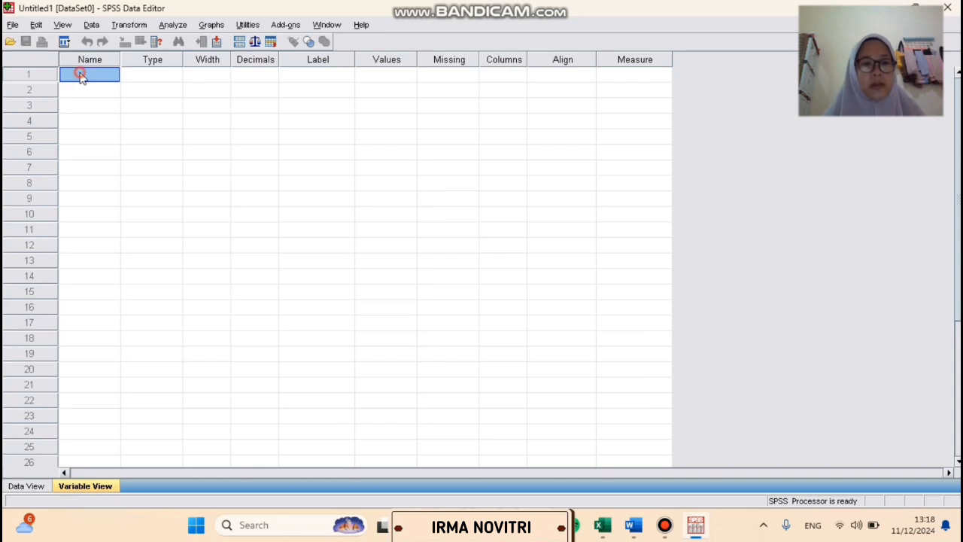
pyautogui.write('met')
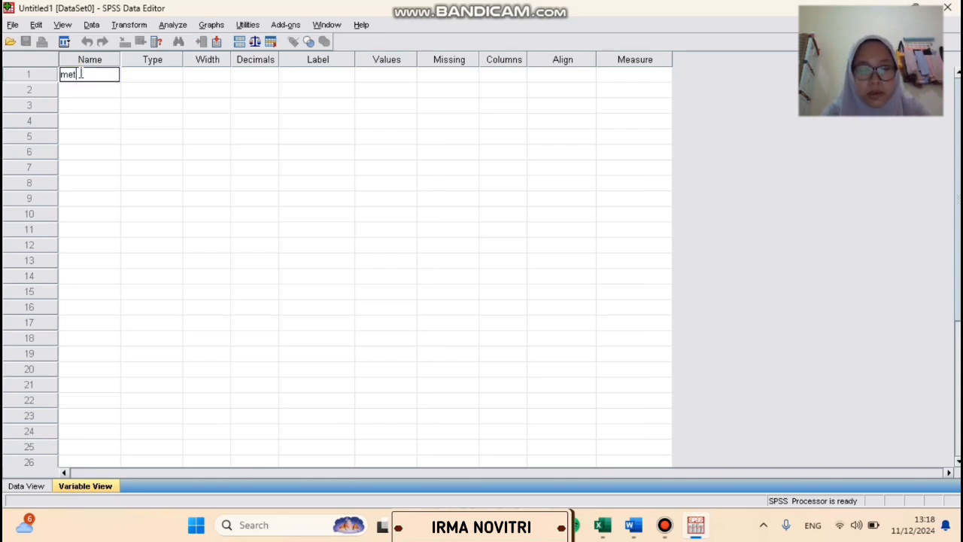
pyautogui.write('ode')
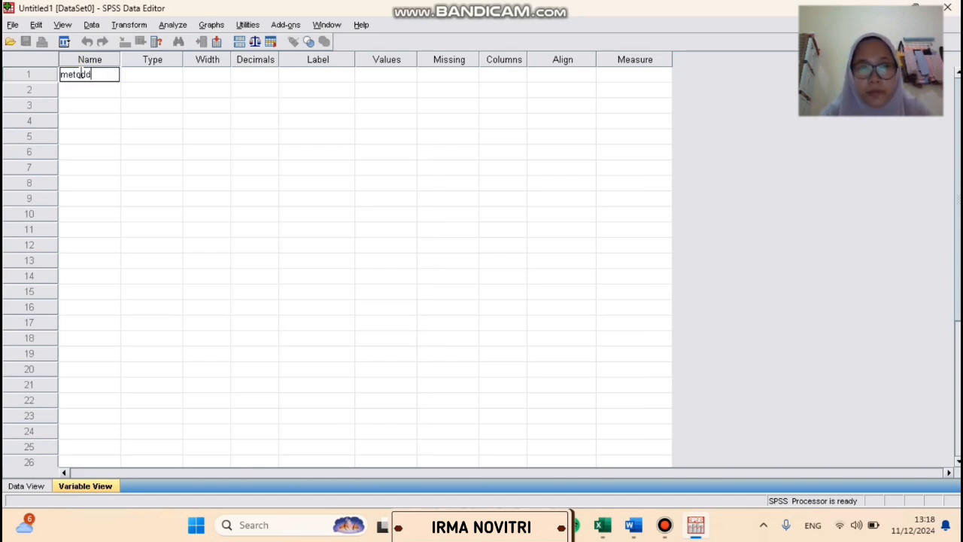
pyautogui.click(82, 91)
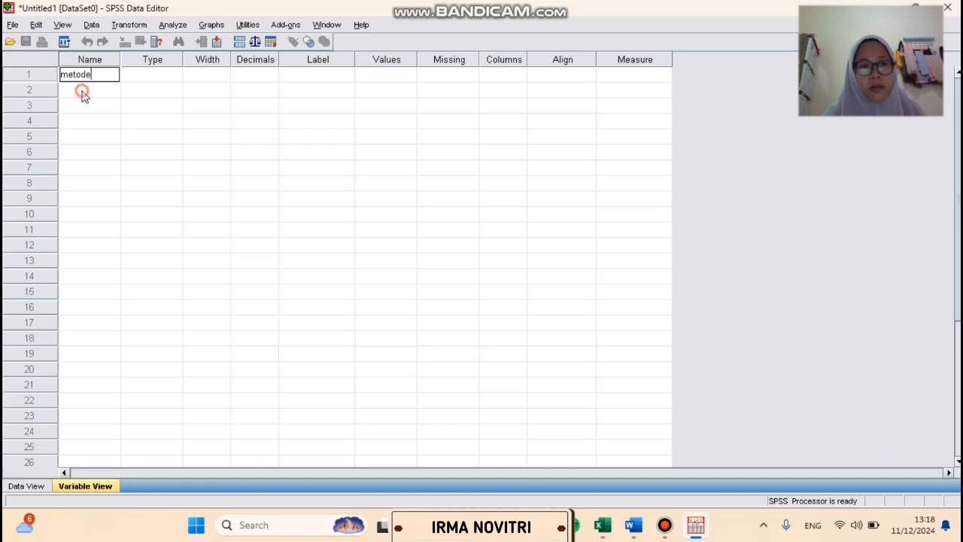
pyautogui.write('n')
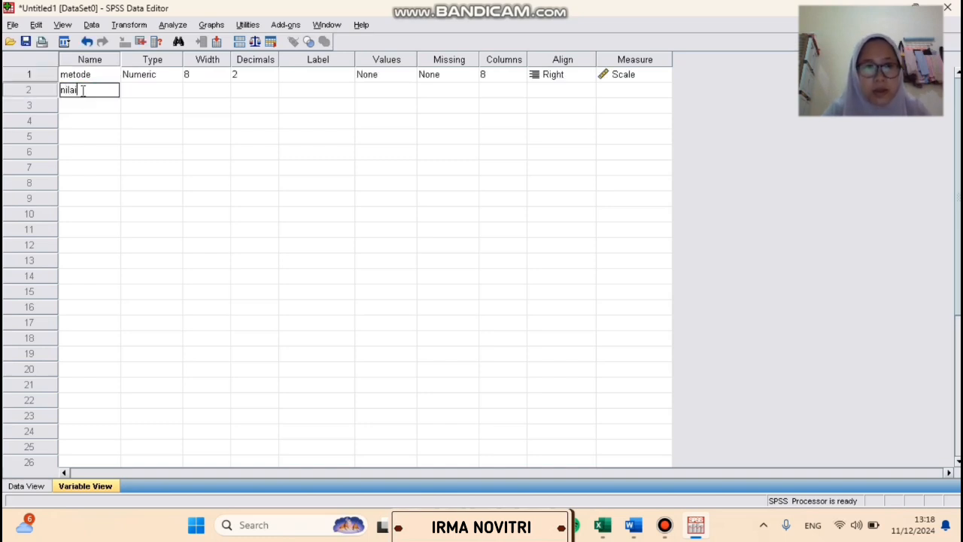
pyautogui.write('ilai')
pyautogui.click(140, 95)
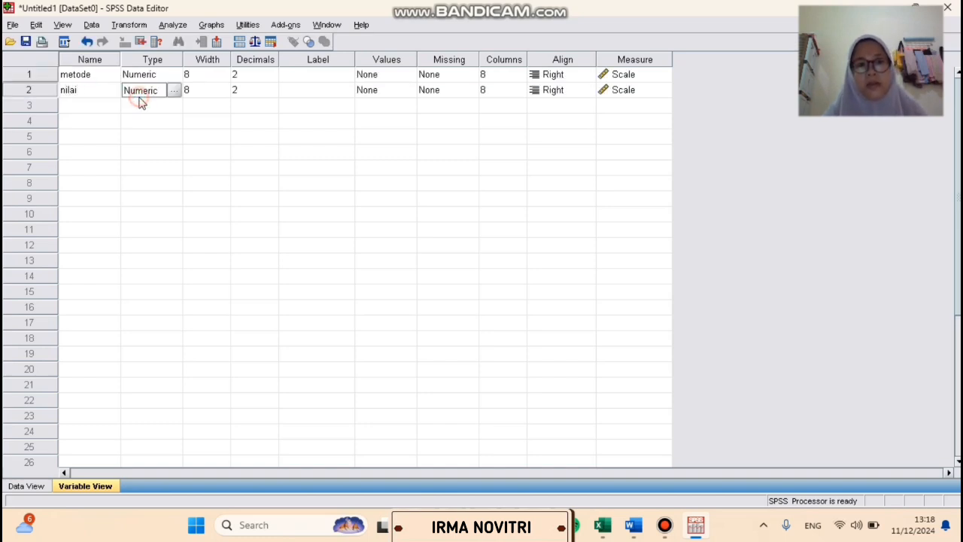
# Open the value labels of the metode variable and add the label ceramah for value 1.
pyautogui.click(392, 77)
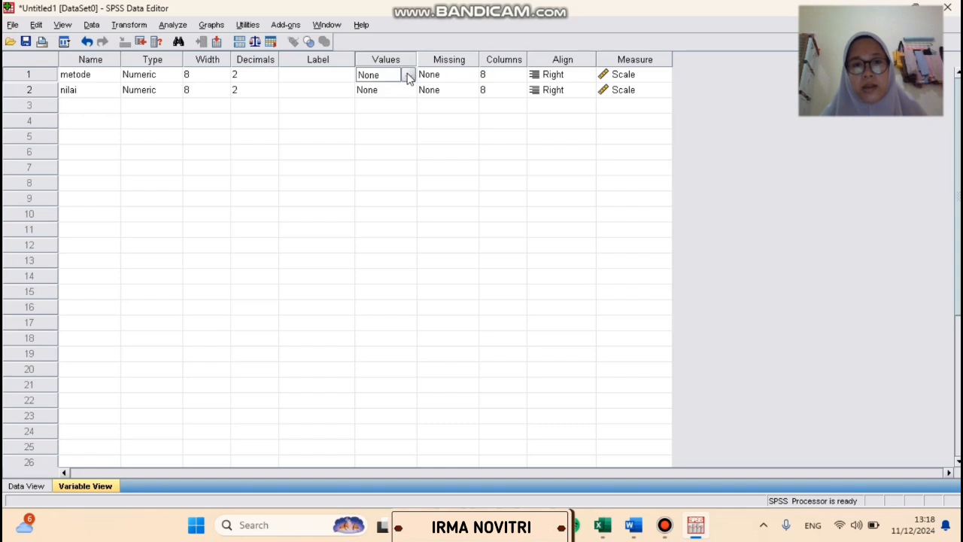
pyautogui.click(407, 77)
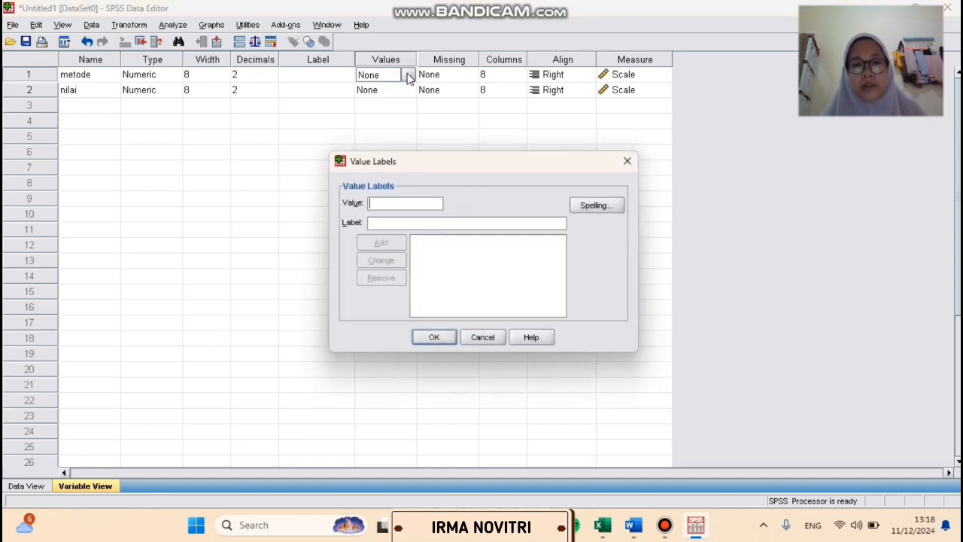
pyautogui.click(409, 223)
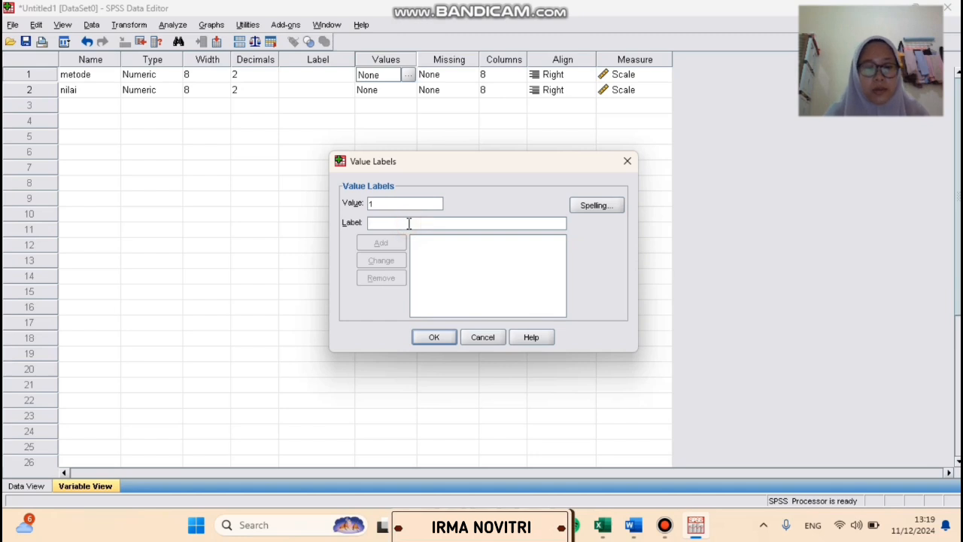
pyautogui.write('ceramah')
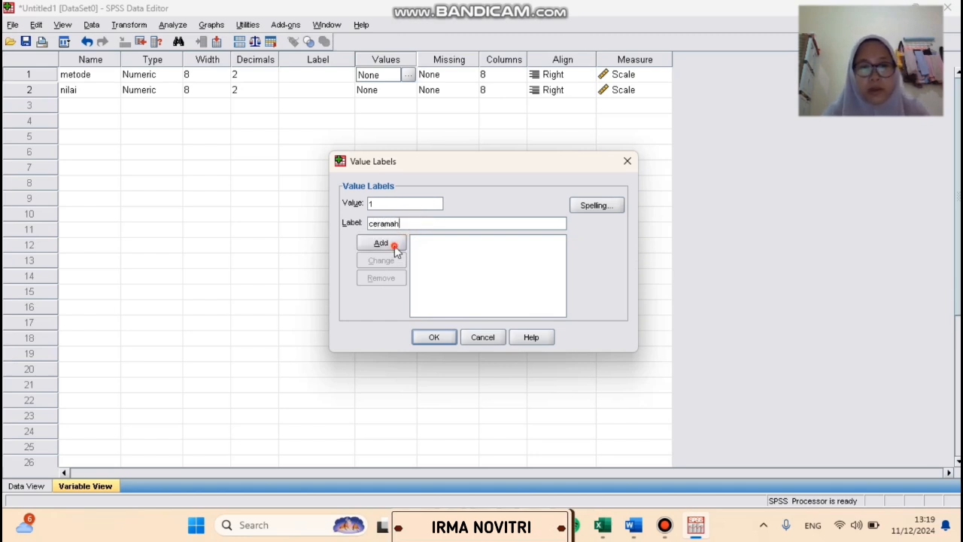
pyautogui.click(394, 246)
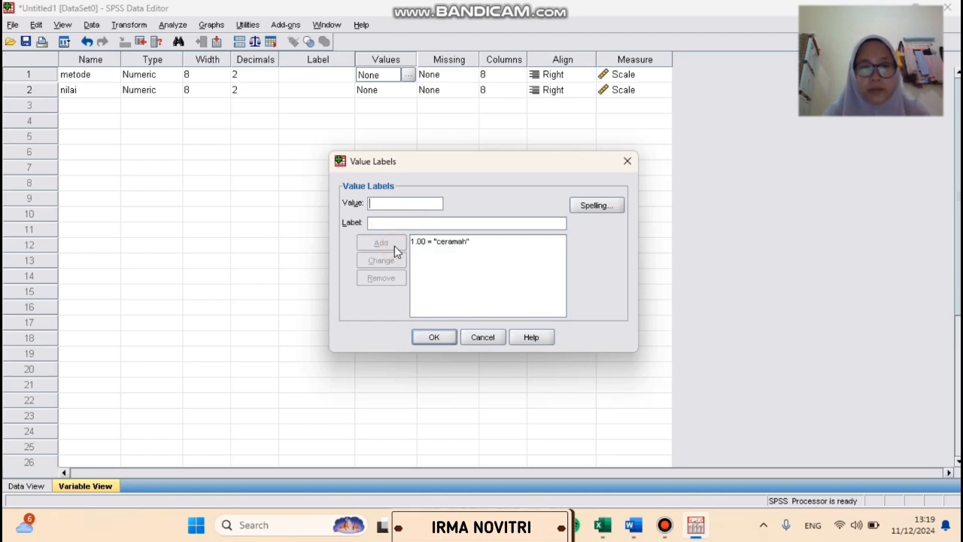
# Add the value labels 2 = debat and 3 = games for metode and apply them.
pyautogui.click(387, 209)
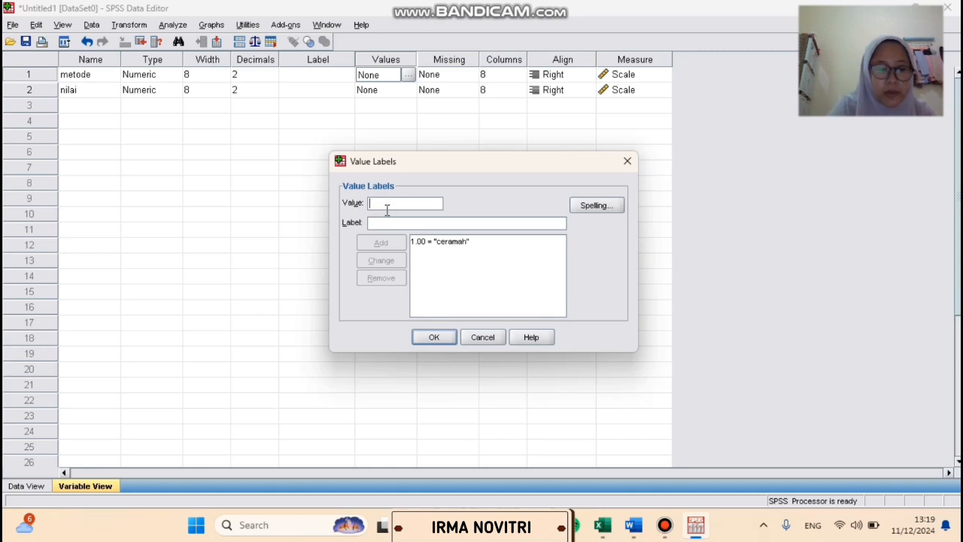
pyautogui.click(386, 223)
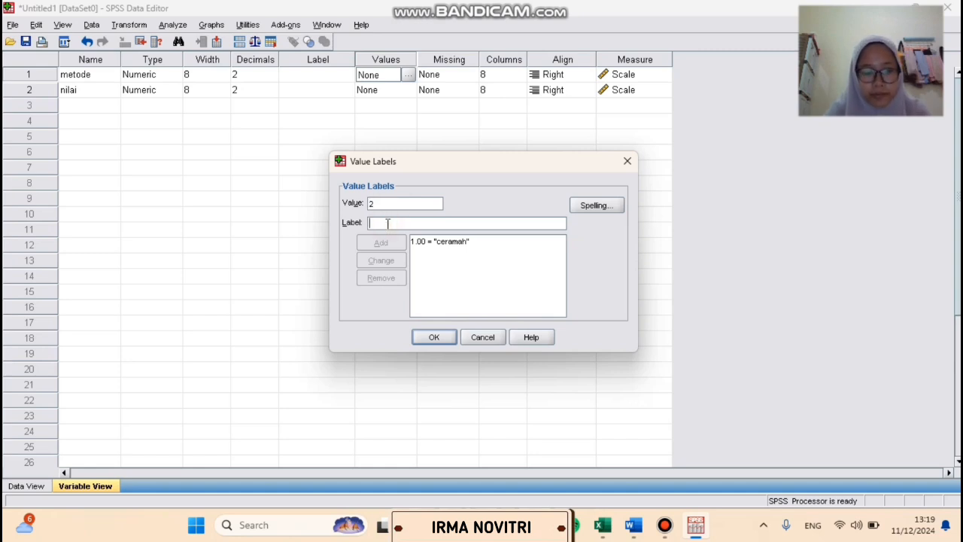
pyautogui.write('debat')
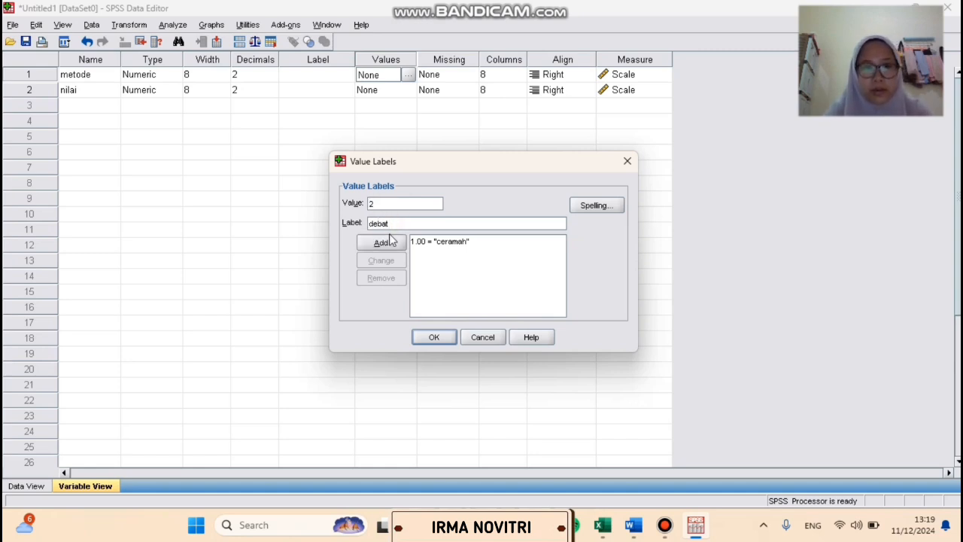
pyautogui.click(389, 242)
pyautogui.click(380, 202)
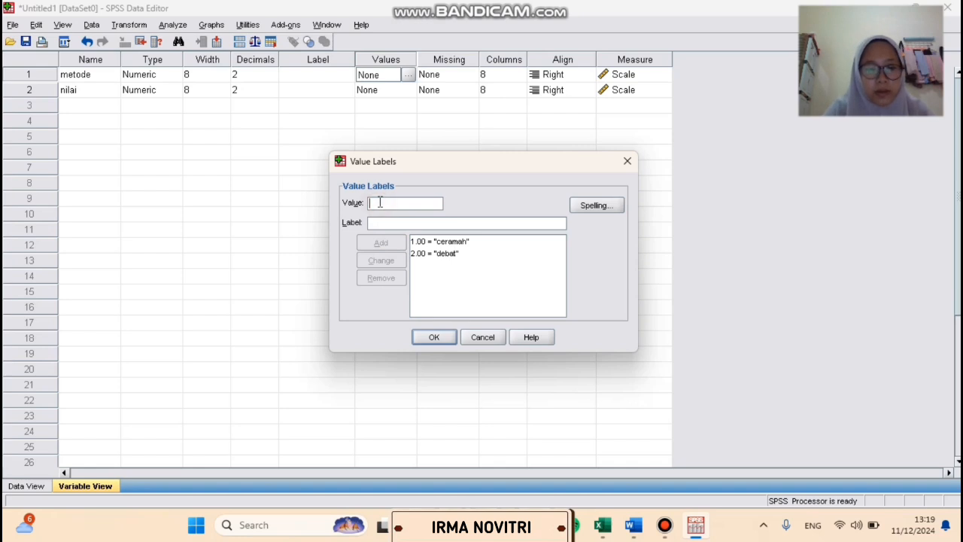
pyautogui.click(382, 224)
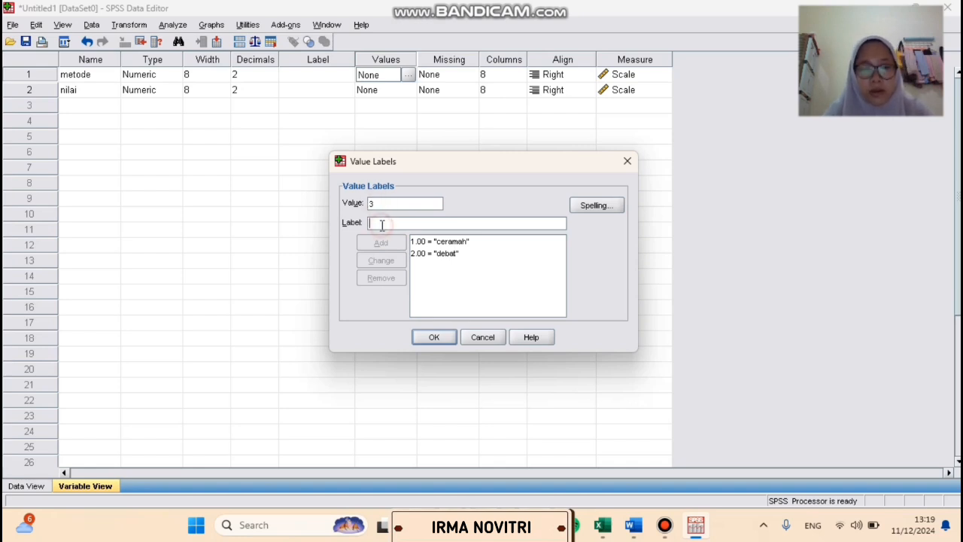
pyautogui.write('games')
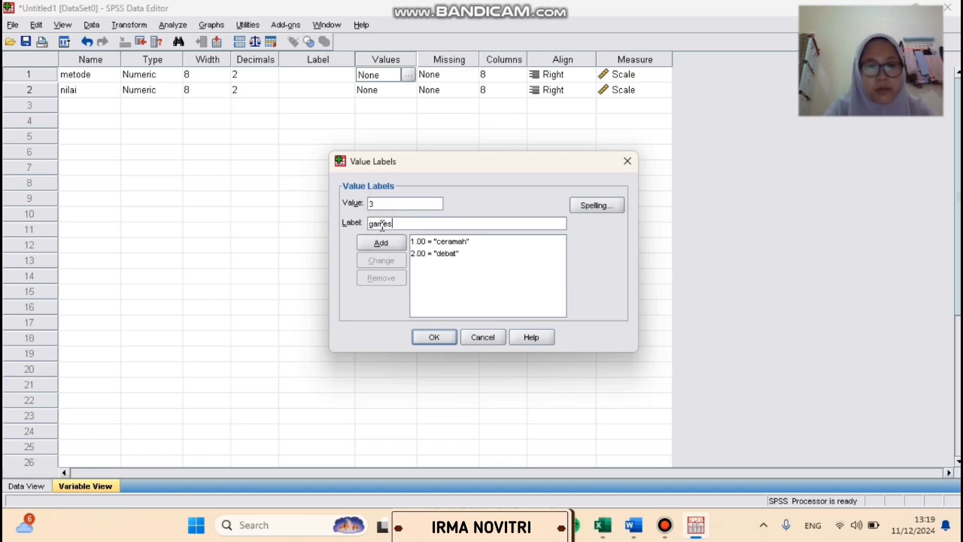
pyautogui.click(383, 242)
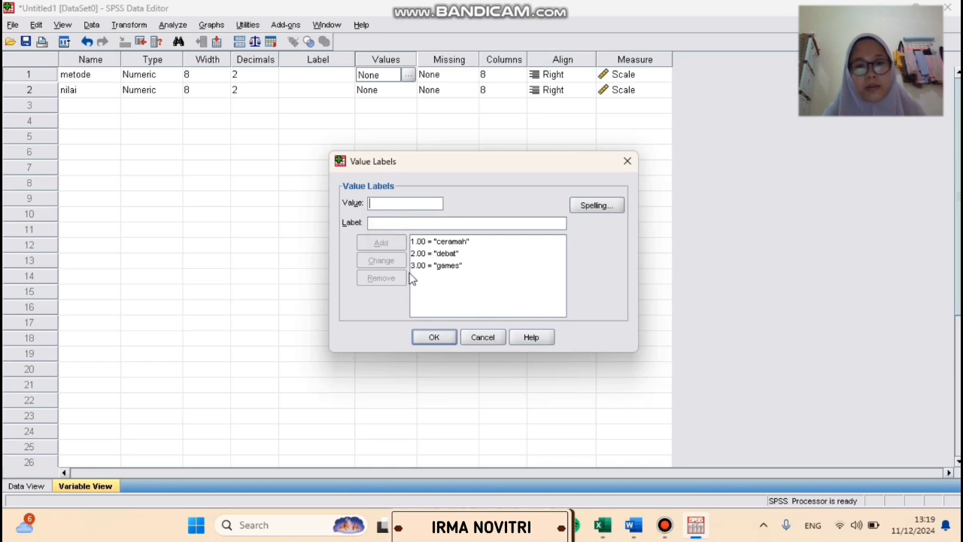
pyautogui.click(435, 337)
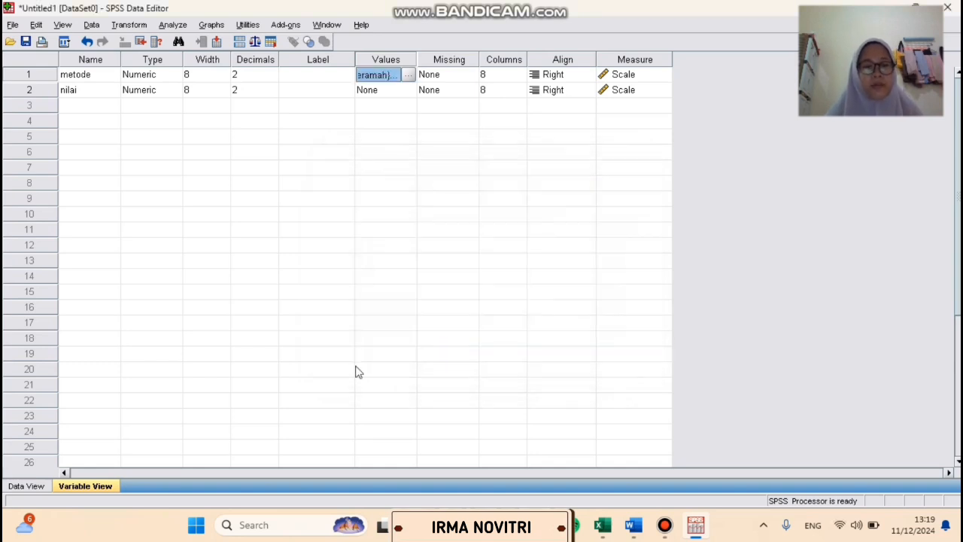
# Paste the copied method codes and scores into the metode and nilai columns, starting at case 1.
pyautogui.click(27, 486)
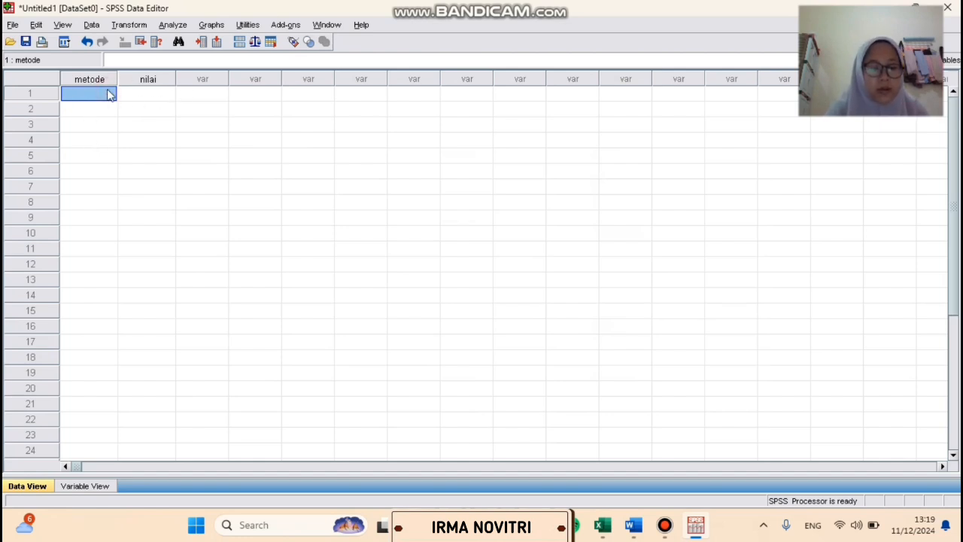
pyautogui.hotkey('ctrl', 'v')
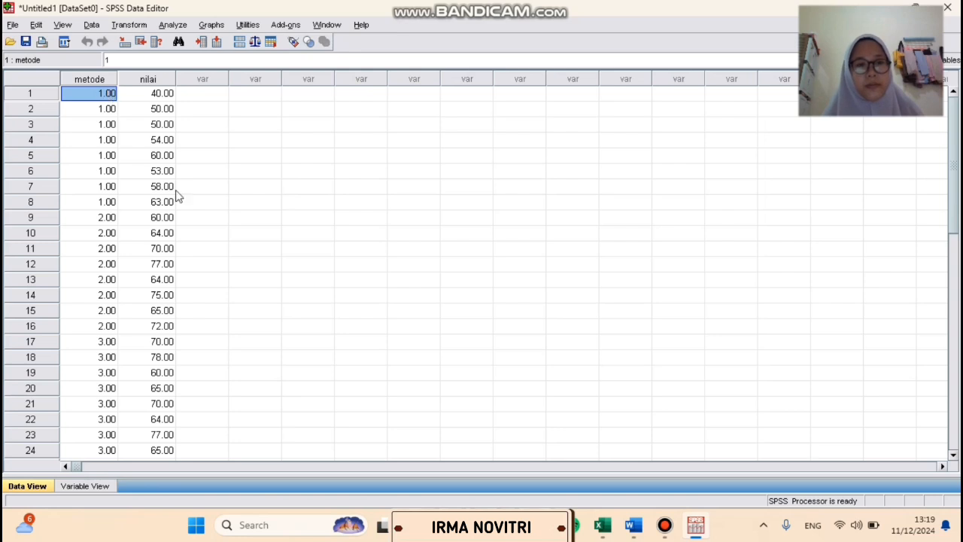
# Set up an Explore analysis with nilai as the dependent variable and metode as the factor.
pyautogui.click(100, 486)
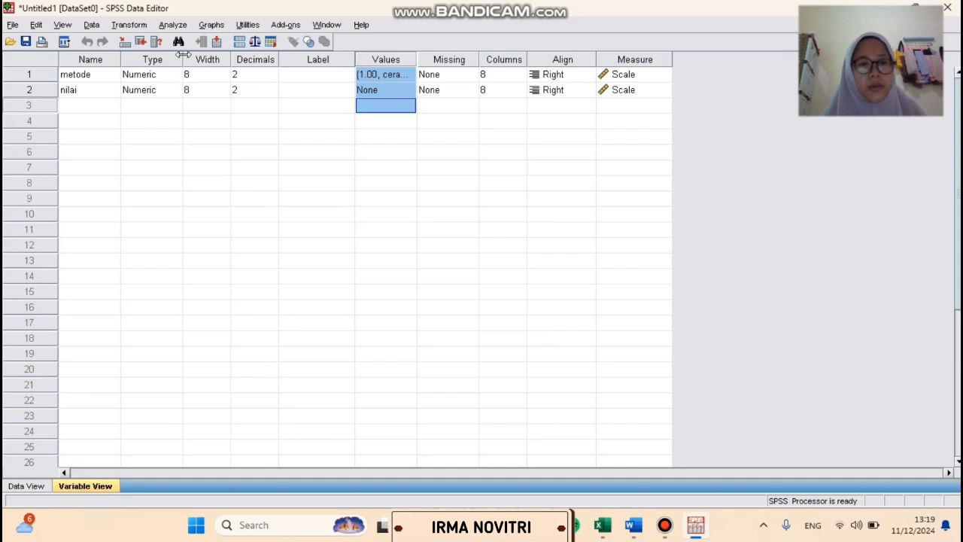
pyautogui.click(174, 24)
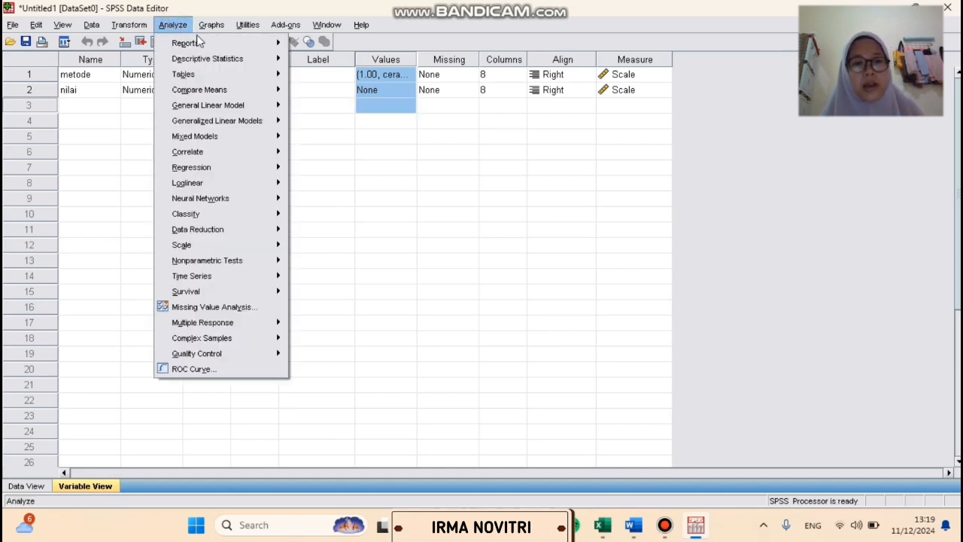
pyautogui.moveTo(228, 62)
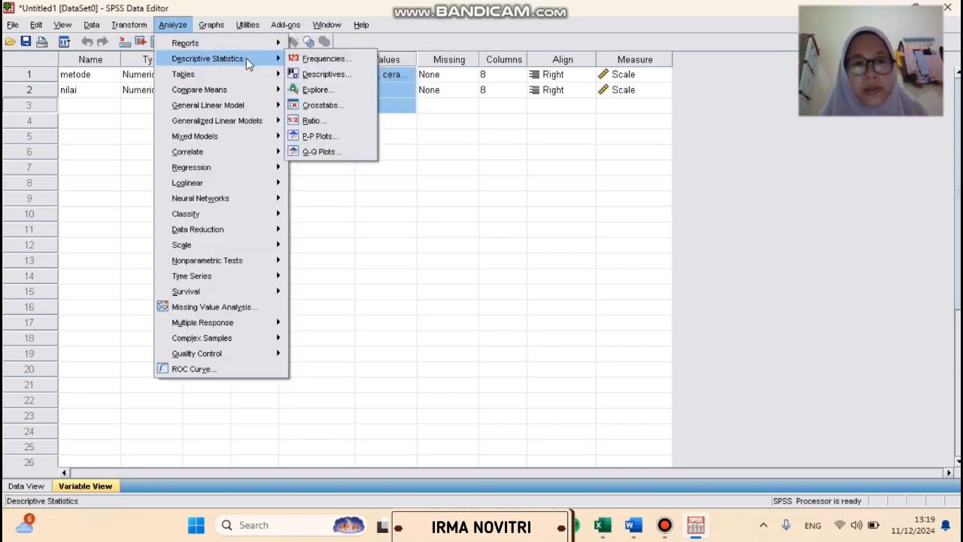
pyautogui.click(317, 90)
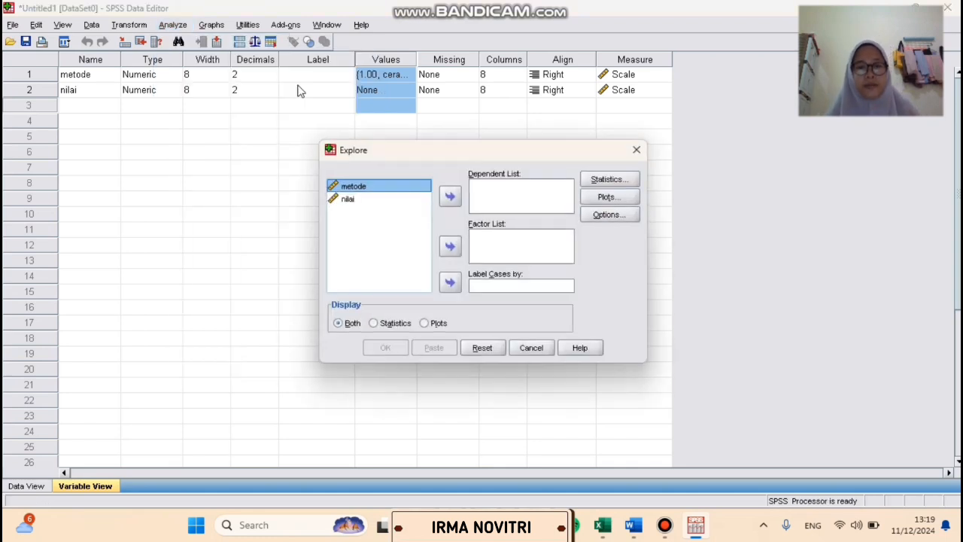
pyautogui.click(361, 199)
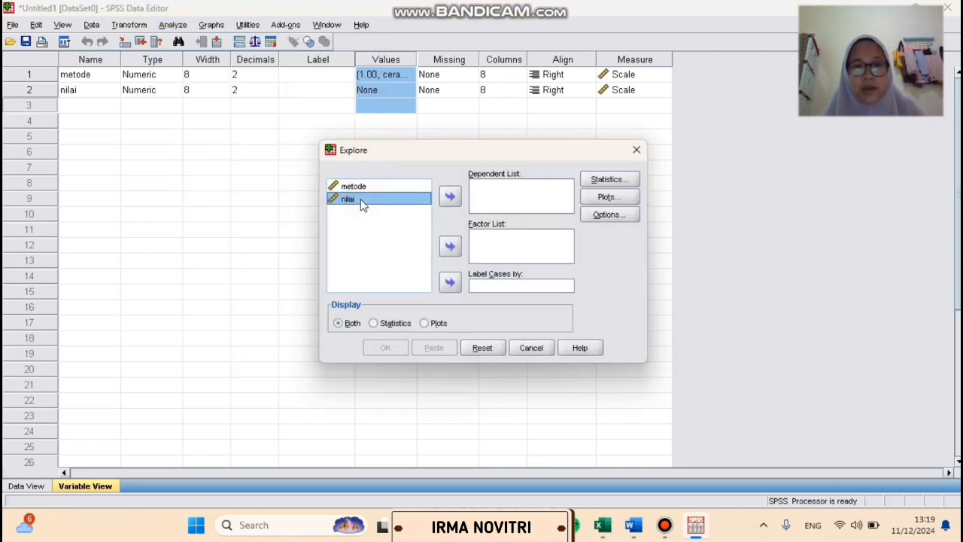
pyautogui.click(450, 197)
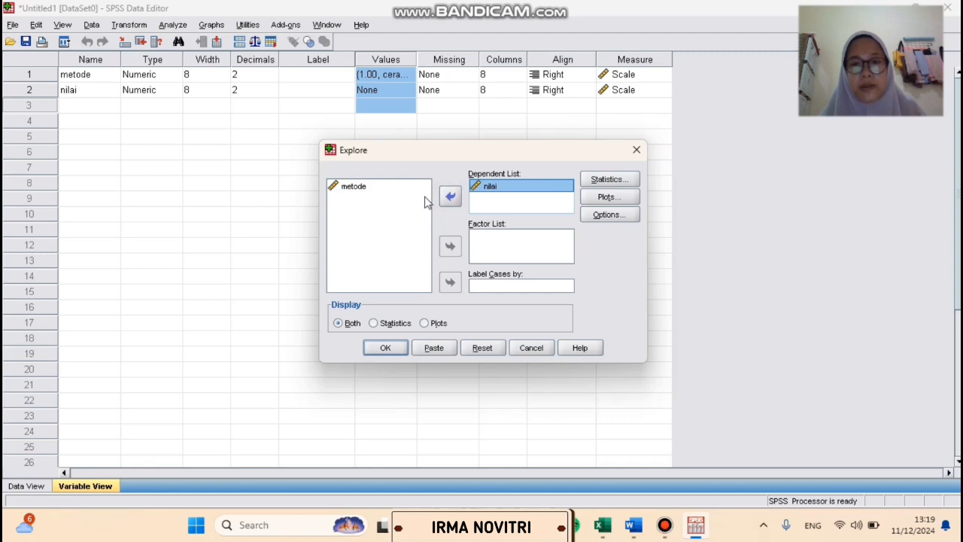
pyautogui.click(410, 188)
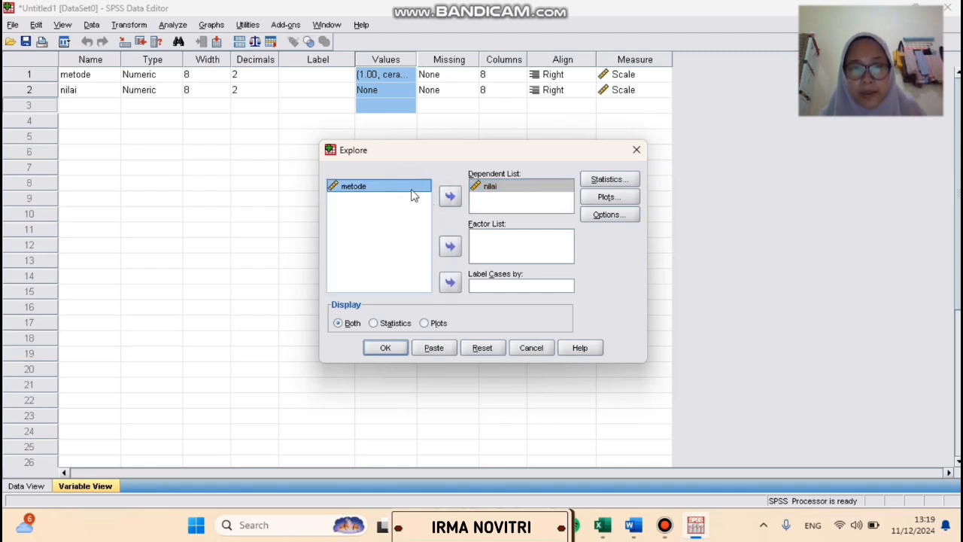
pyautogui.click(450, 248)
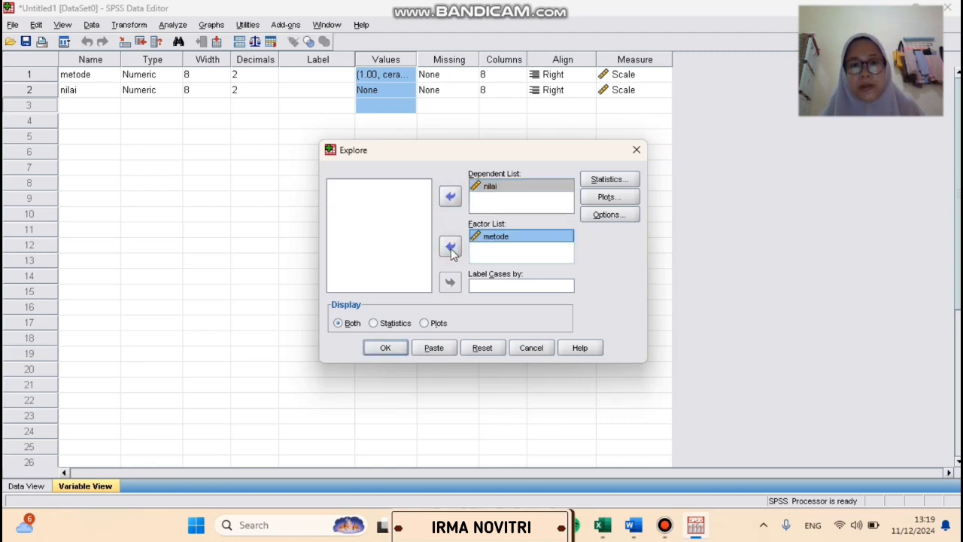
# Include normality plots with tests in the Explore analysis and run it.
pyautogui.click(606, 199)
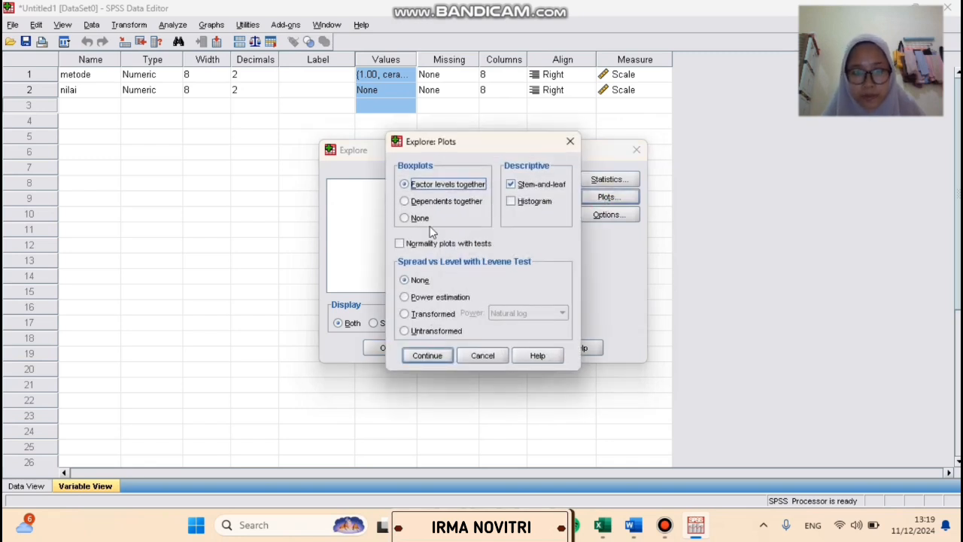
pyautogui.click(399, 244)
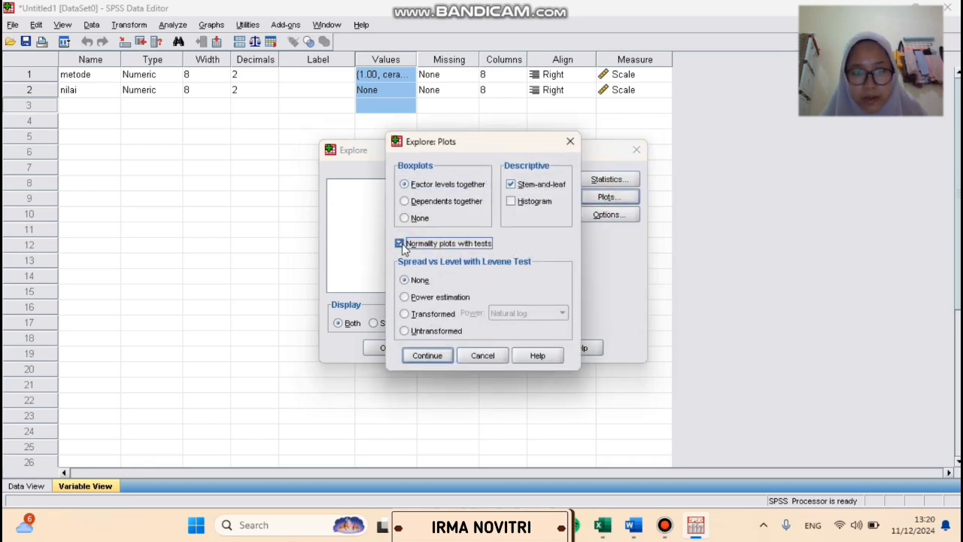
pyautogui.click(428, 355)
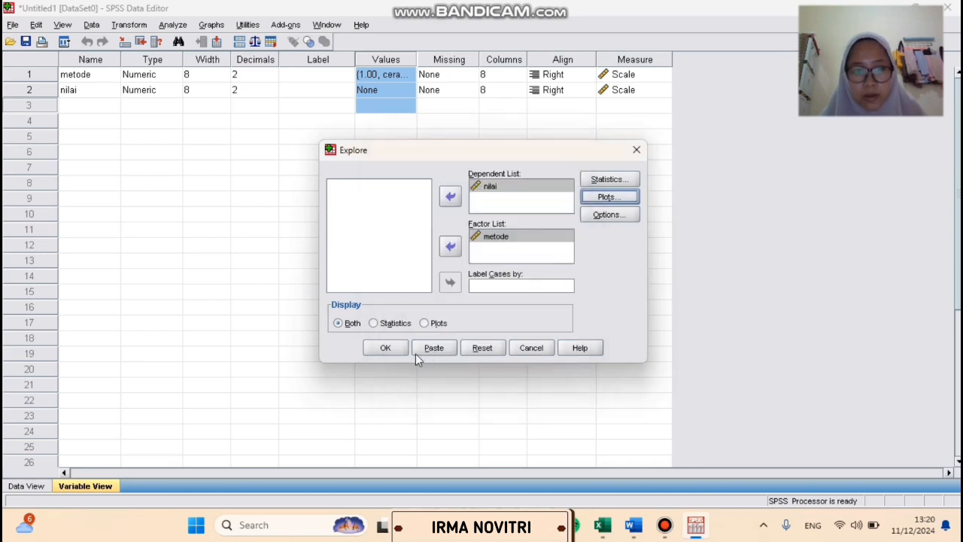
pyautogui.click(386, 347)
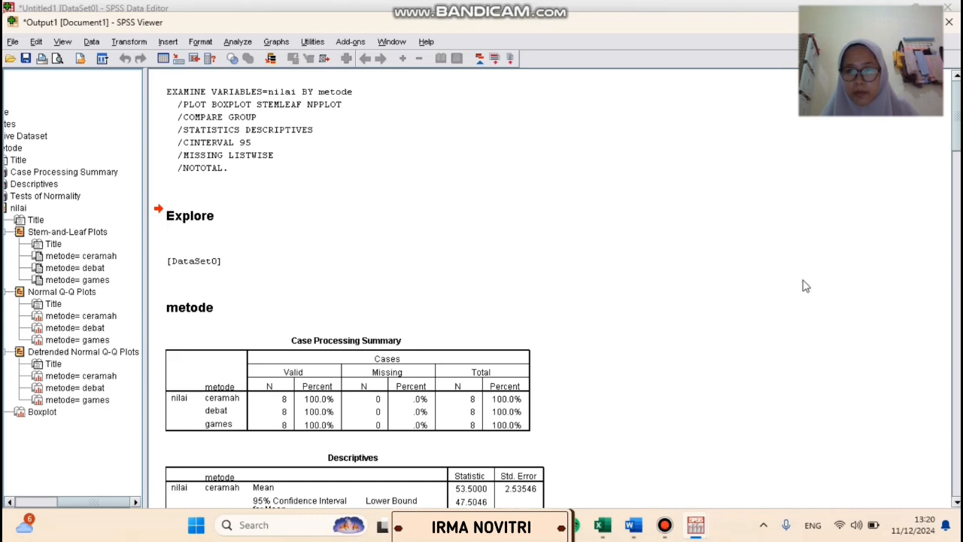
# Examine the Descriptives and Tests of Normality tables for nilai by metode in the Explore output.
pyautogui.moveTo(957, 139); pyautogui.dragTo(958, 212)
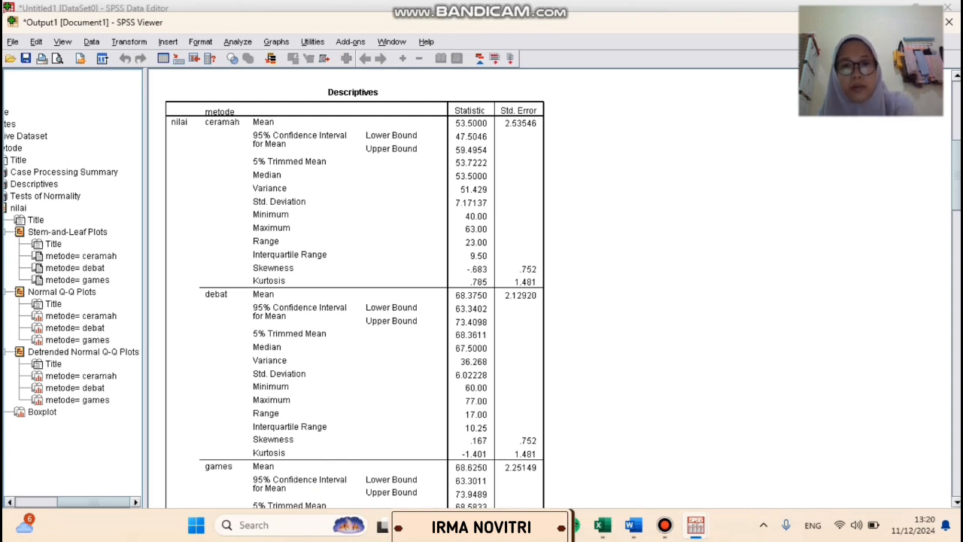
pyautogui.scroll(-4, 549, 289)
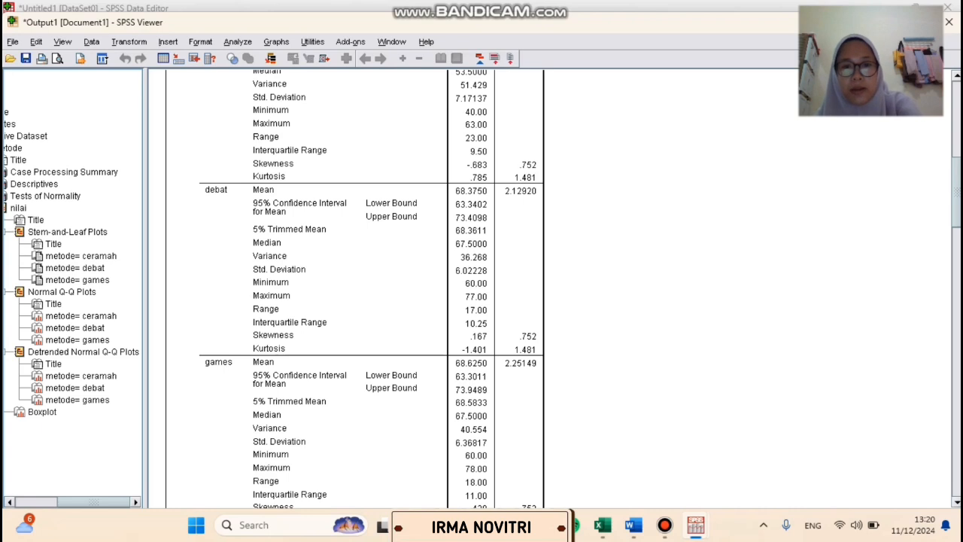
pyautogui.scroll(-5, 353, 286)
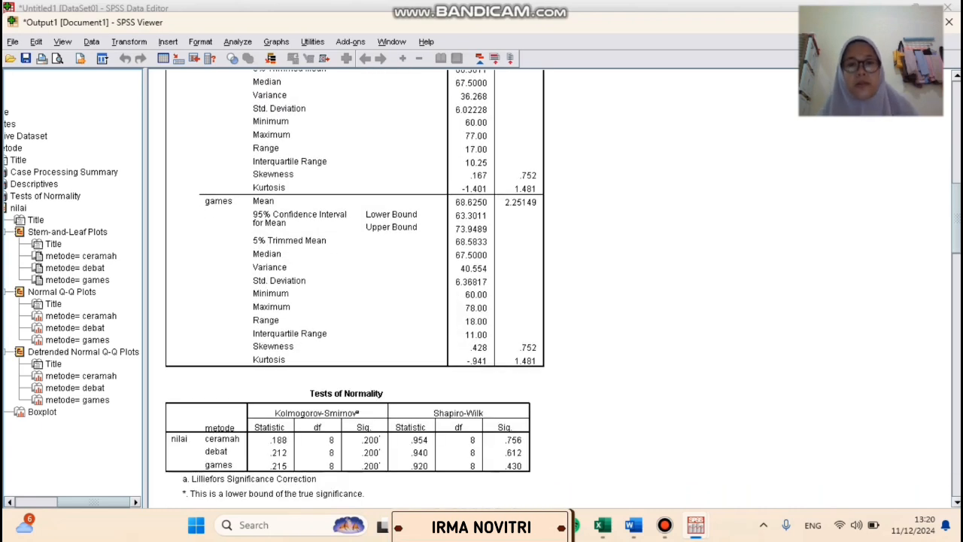
pyautogui.scroll(-6, 550, 286)
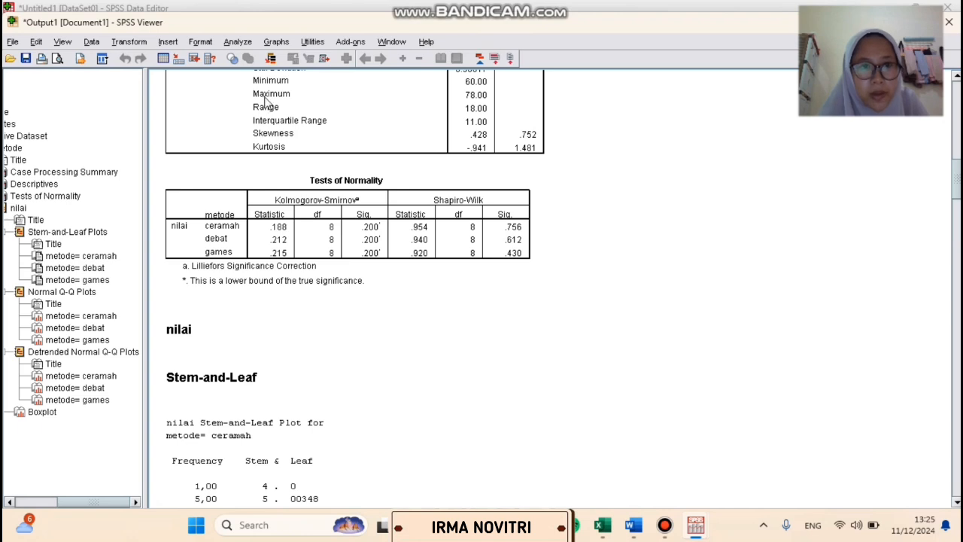
# Set up a One-Way ANOVA with nilai as the dependent variable and metode as the factor.
pyautogui.click(240, 44)
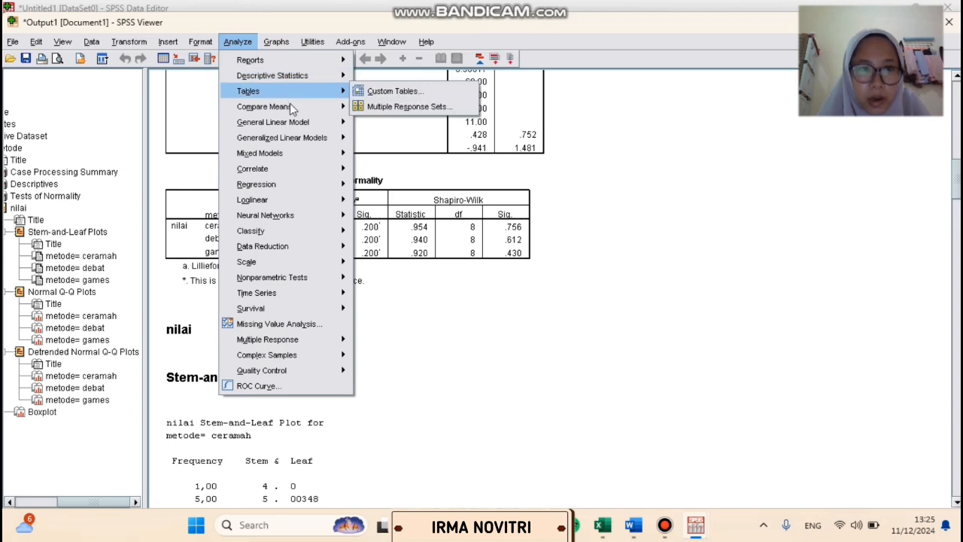
pyautogui.moveTo(304, 112)
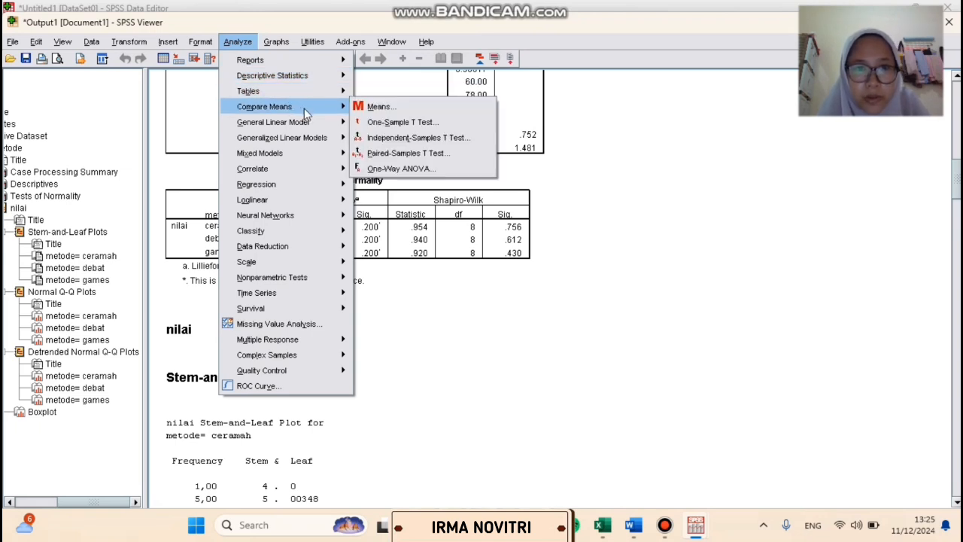
pyautogui.click(391, 169)
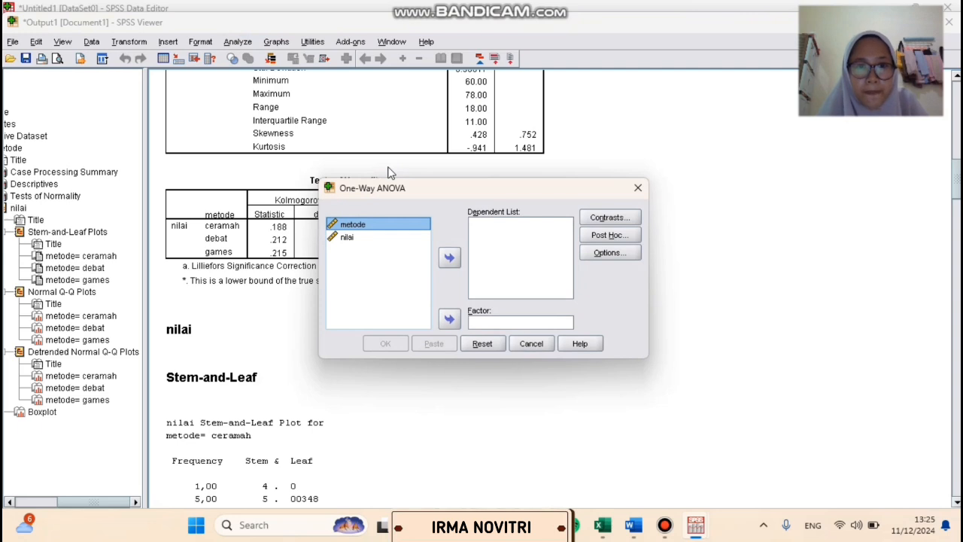
pyautogui.click(399, 238)
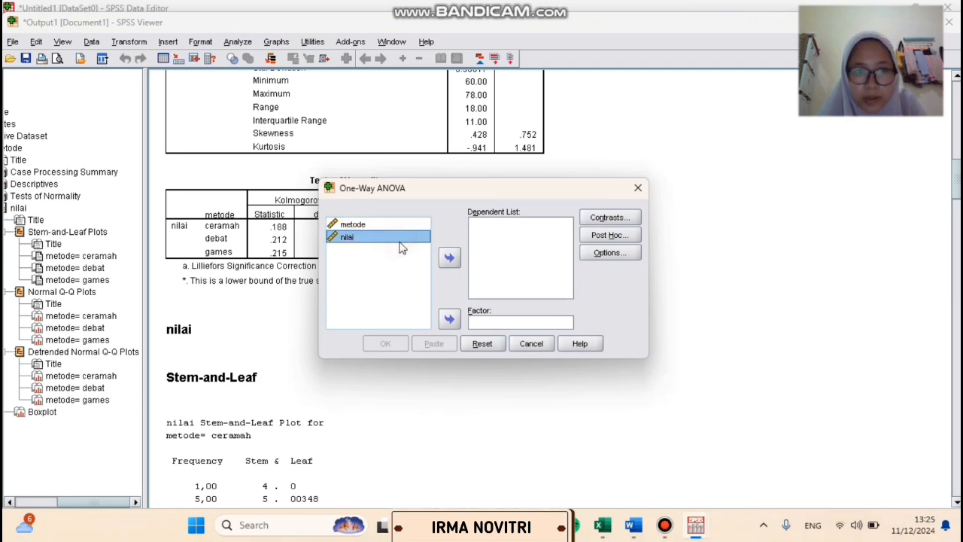
pyautogui.click(449, 259)
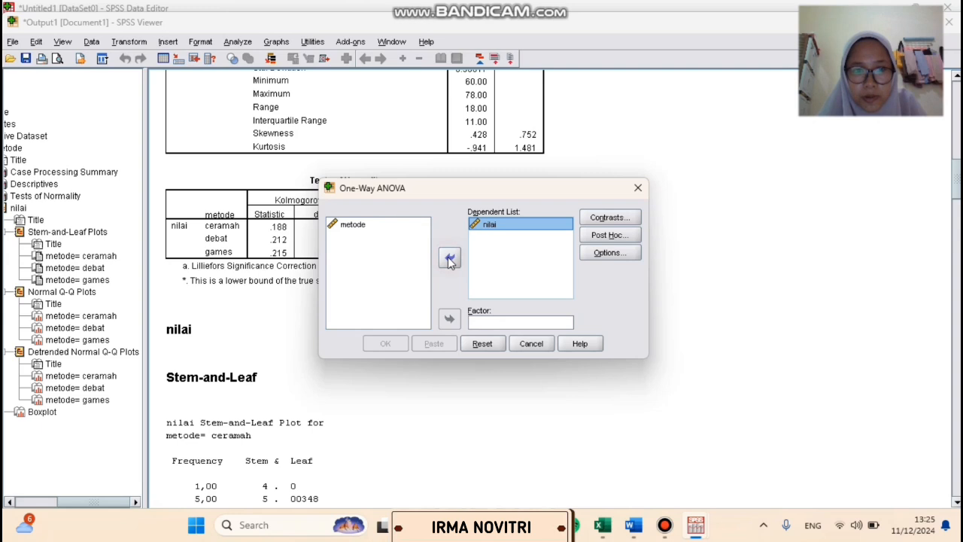
pyautogui.click(393, 225)
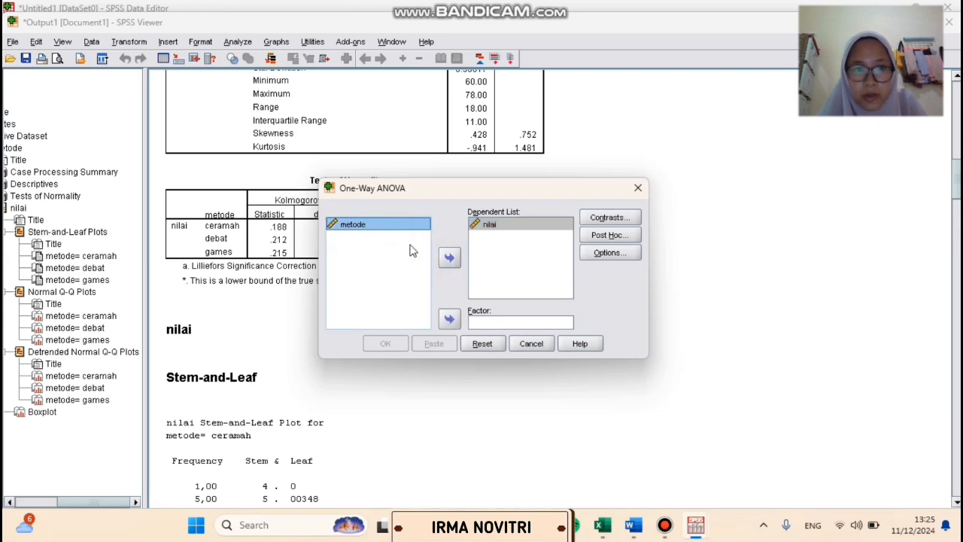
pyautogui.click(450, 320)
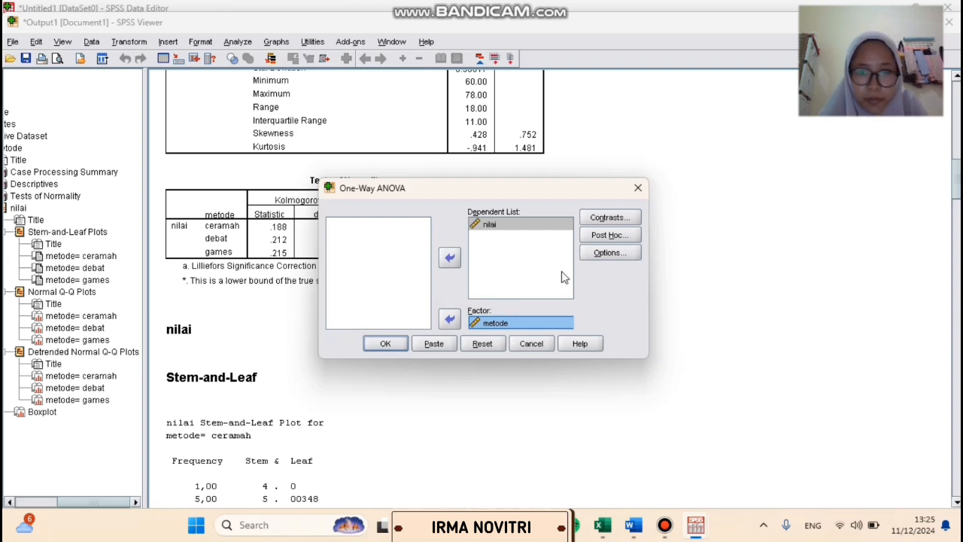
# Add the homogeneity of variance test to the One-Way ANOVA and run it.
pyautogui.click(618, 256)
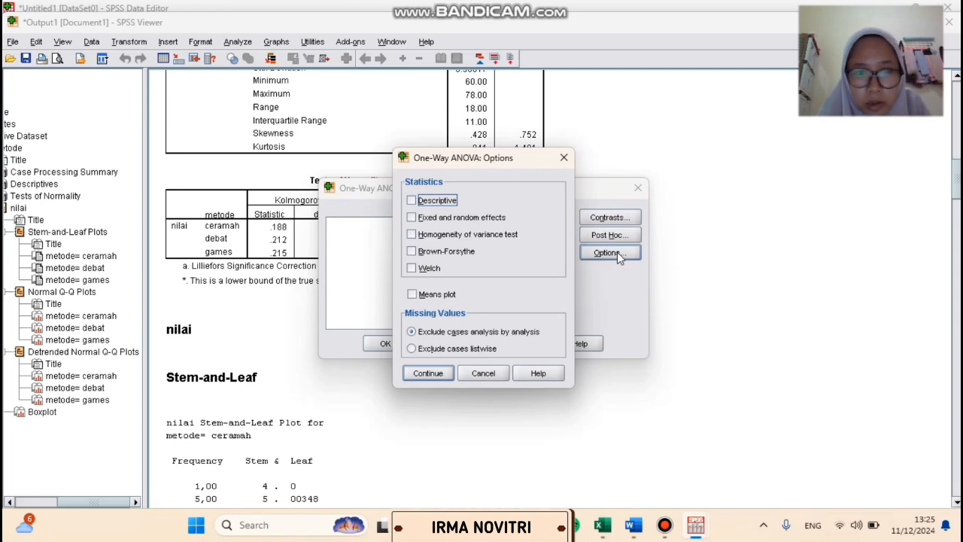
pyautogui.click(502, 237)
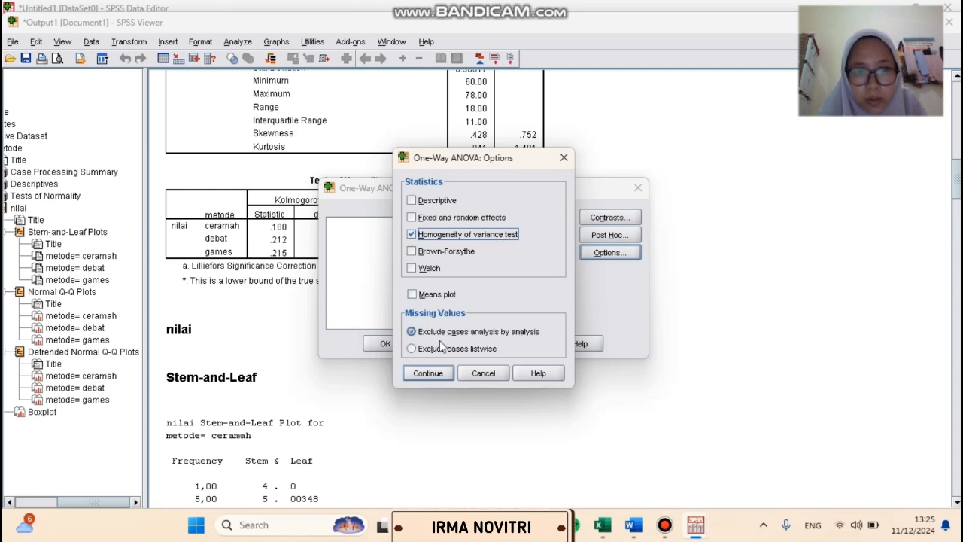
pyautogui.click(433, 376)
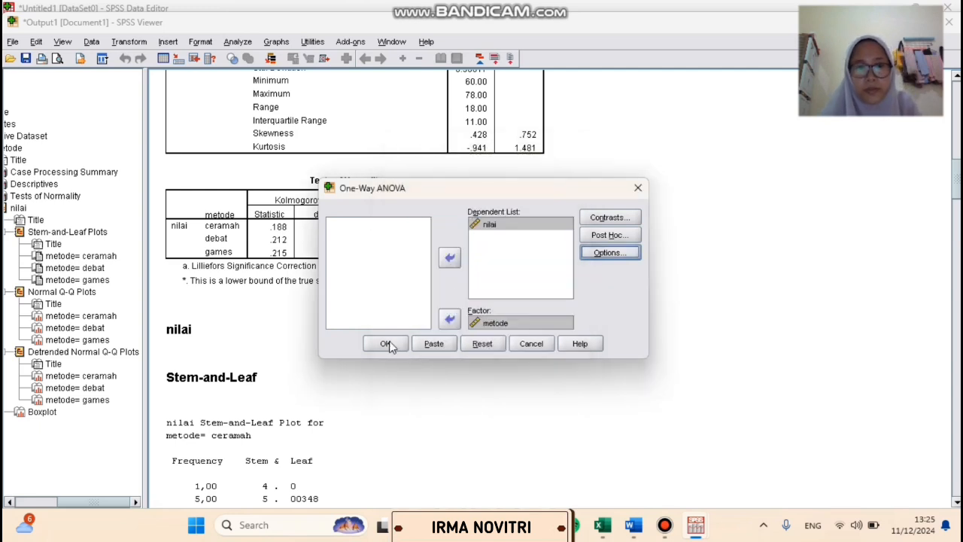
pyautogui.click(390, 345)
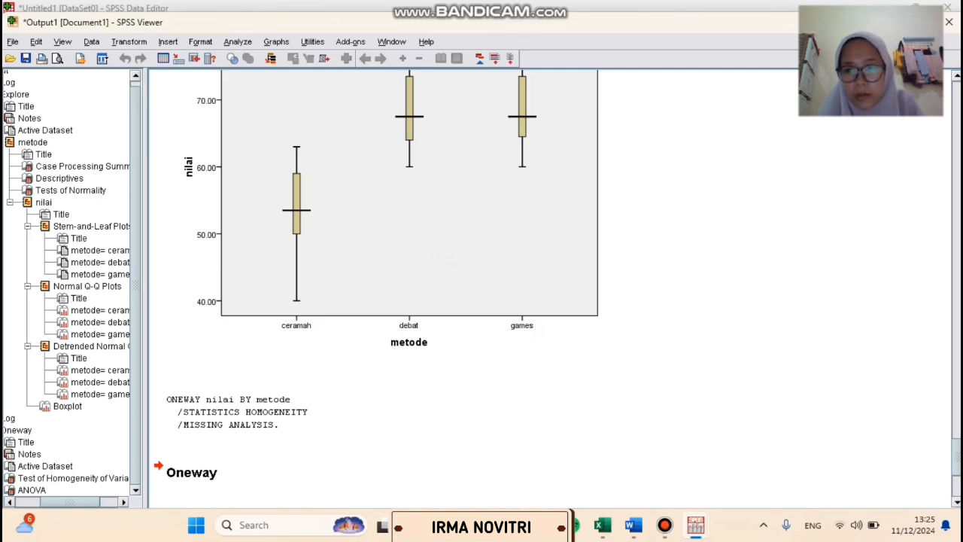
# Rerun the One-Way ANOVA of nilai by metode with the Tukey post hoc test.
pyautogui.moveTo(958, 450); pyautogui.dragTo(952, 88)
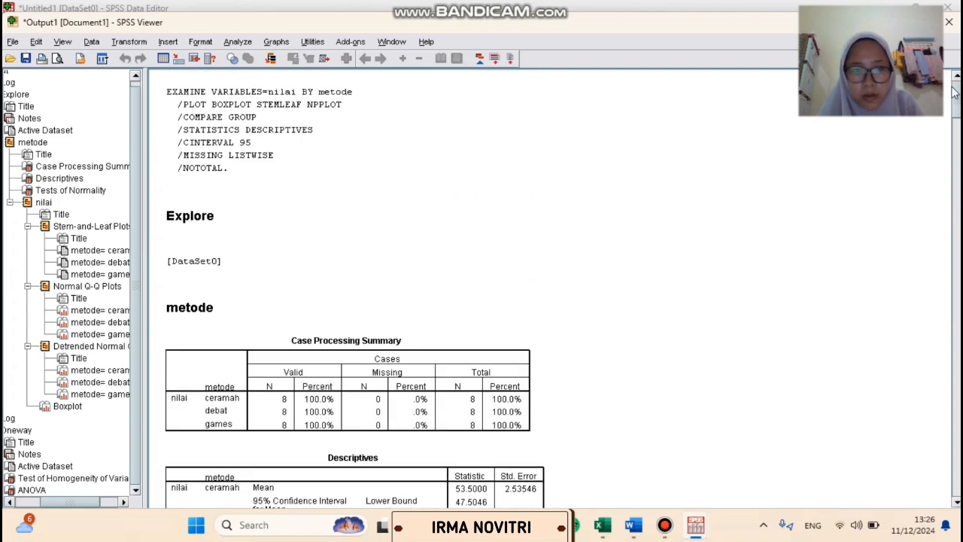
pyautogui.moveTo(959, 113); pyautogui.dragTo(960, 167)
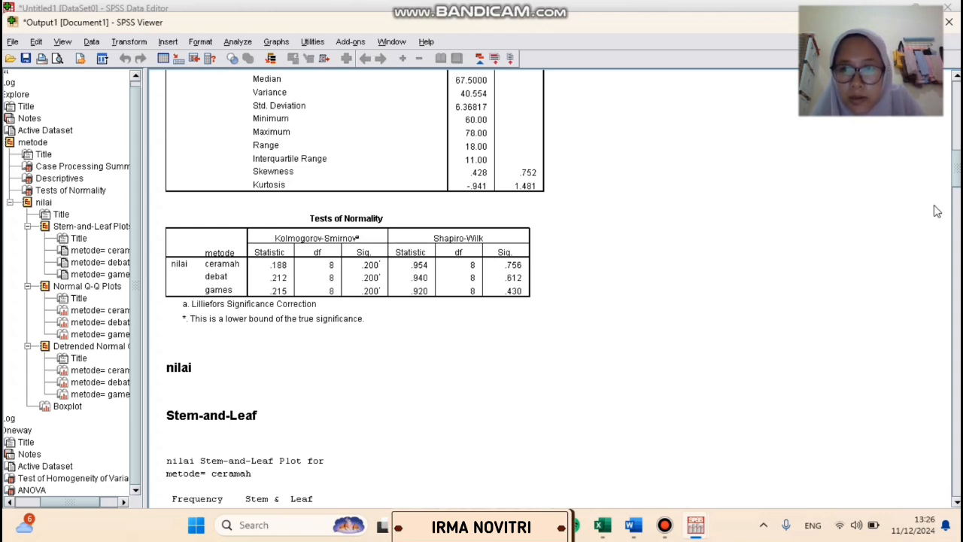
pyautogui.click(240, 42)
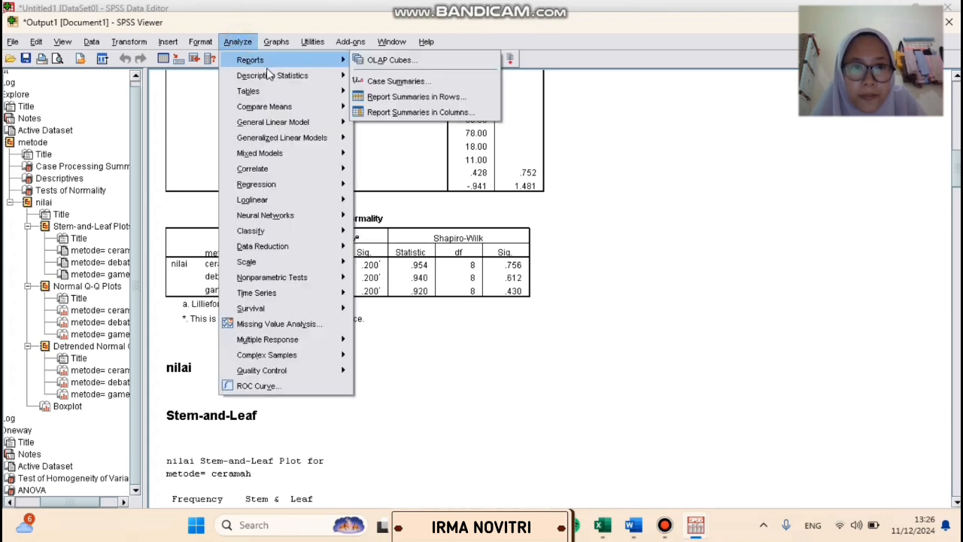
pyautogui.moveTo(292, 107)
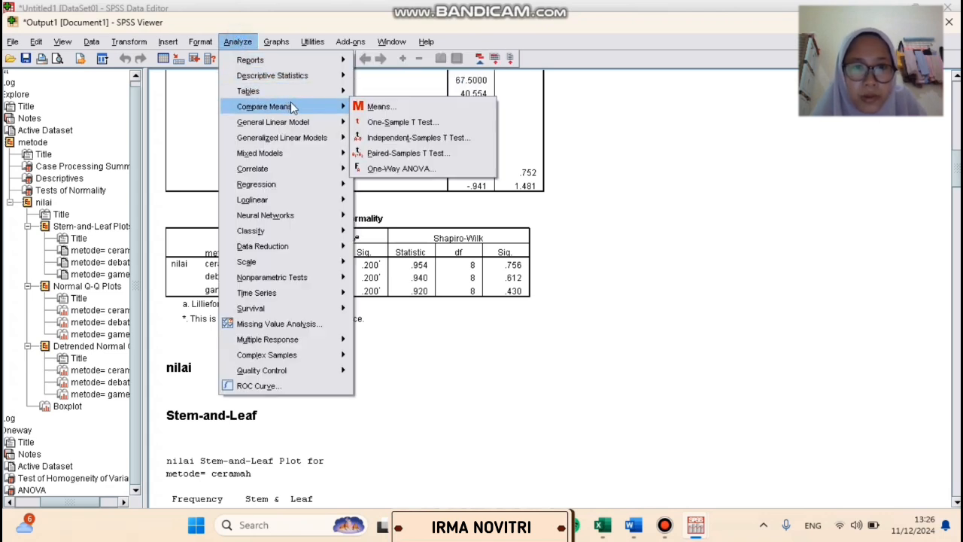
pyautogui.moveTo(330, 124)
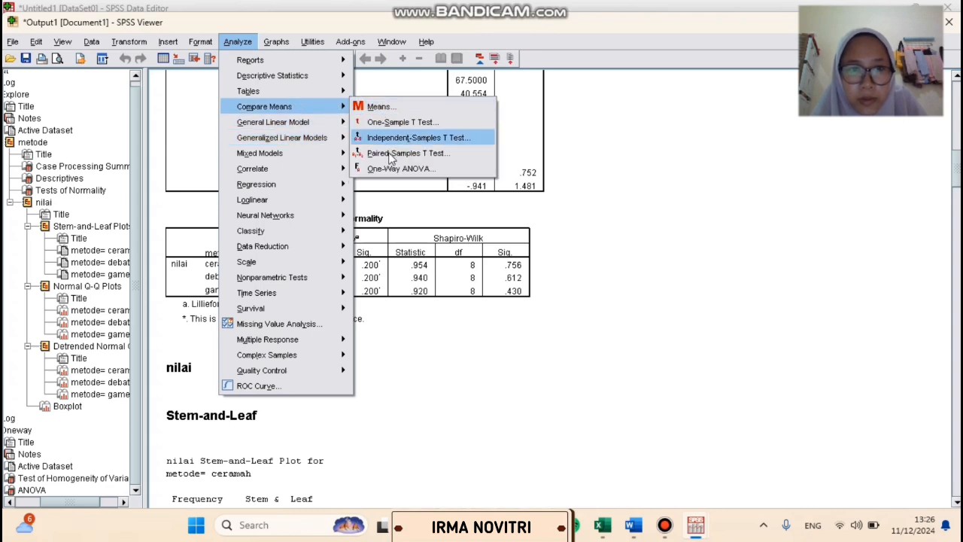
pyautogui.click(396, 170)
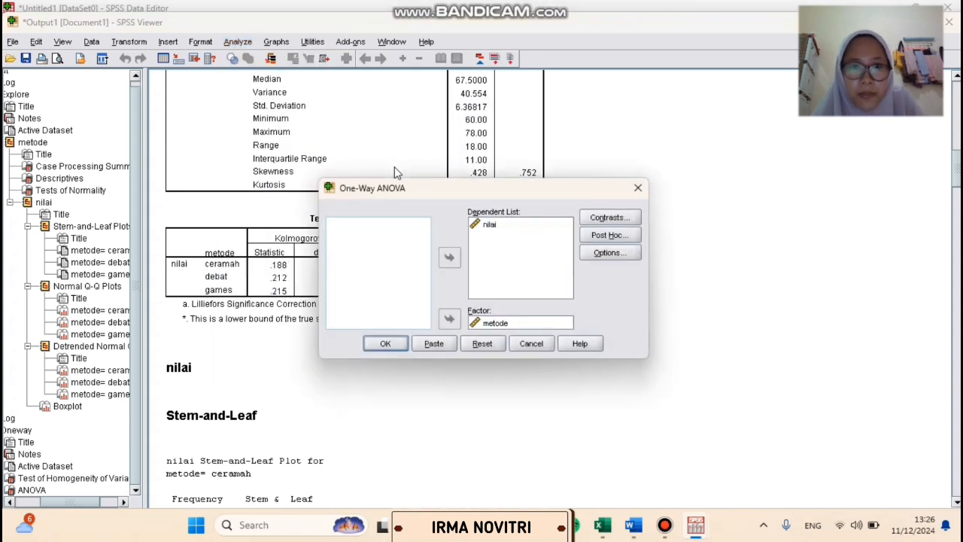
pyautogui.click(600, 236)
pyautogui.click(411, 218)
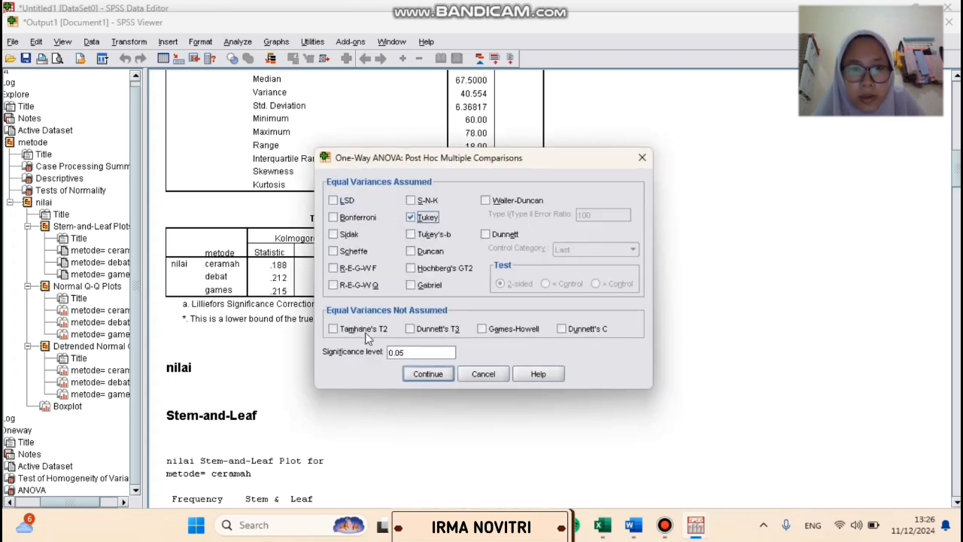
pyautogui.click(427, 377)
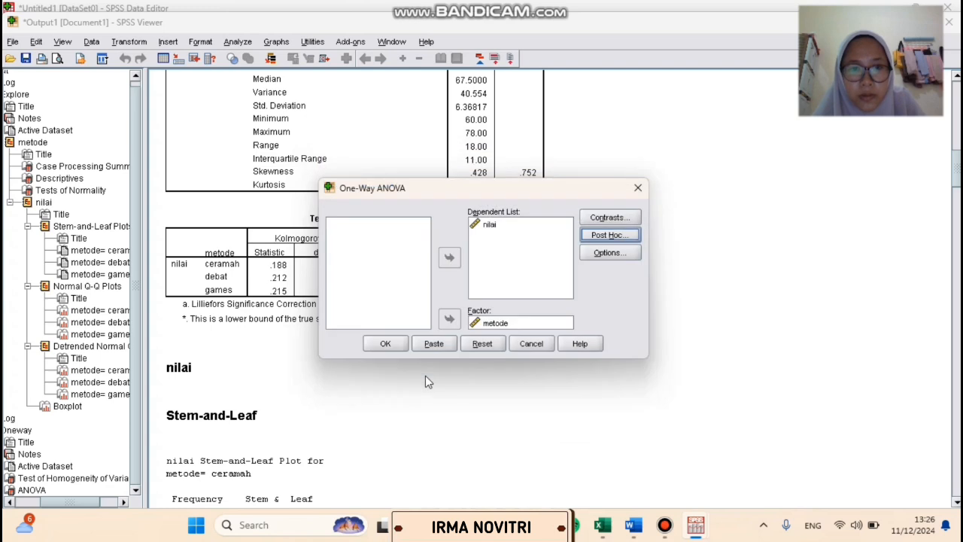
pyautogui.click(386, 344)
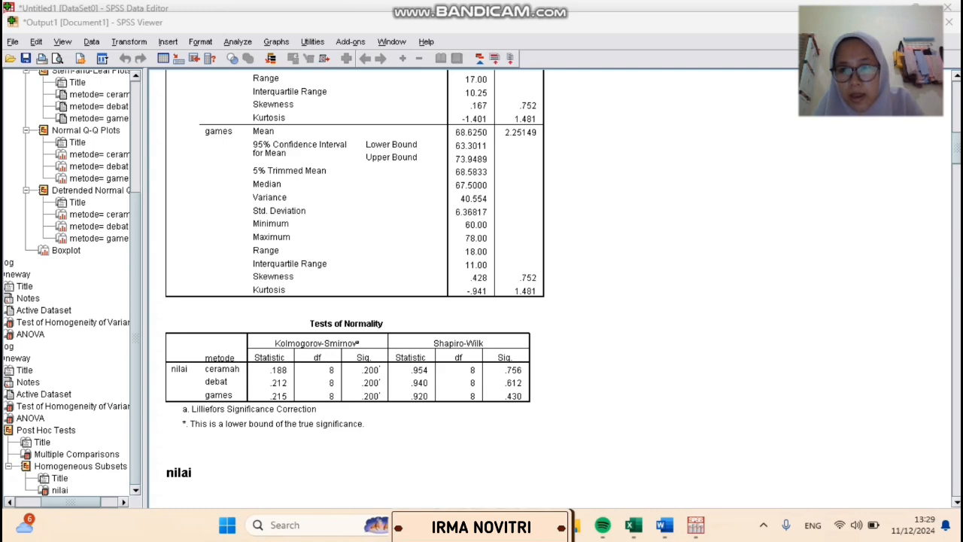
# Examine the homogeneity of variances, ANOVA, Tukey multiple comparisons and homogeneous subsets tables in the output.
pyautogui.scroll(-15, 957, 164)
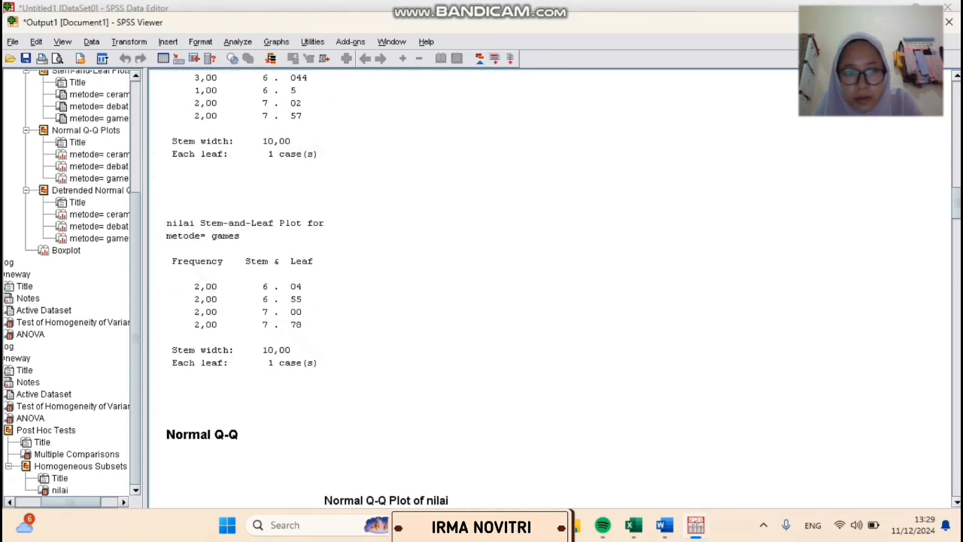
pyautogui.moveTo(957, 227); pyautogui.dragTo(940, 420)
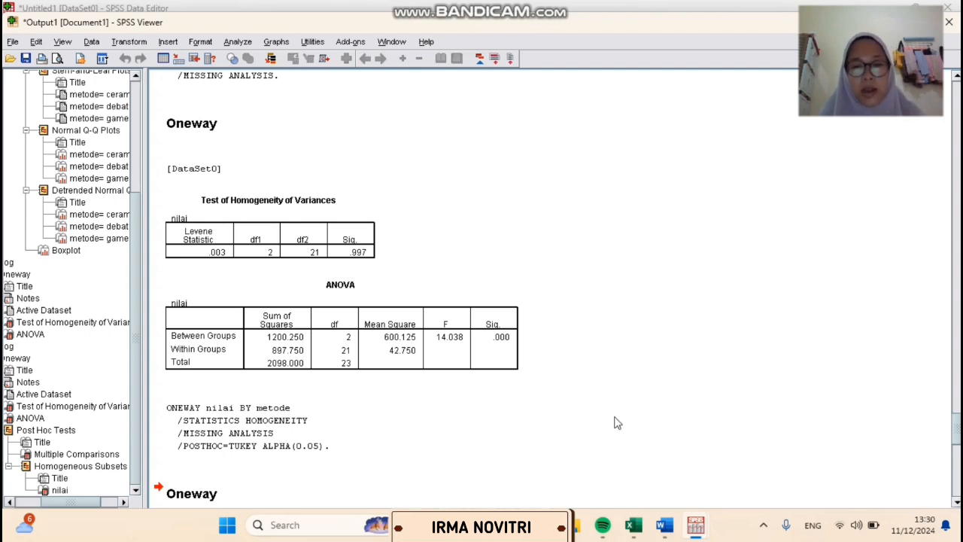
pyautogui.scroll(-10, 617, 422)
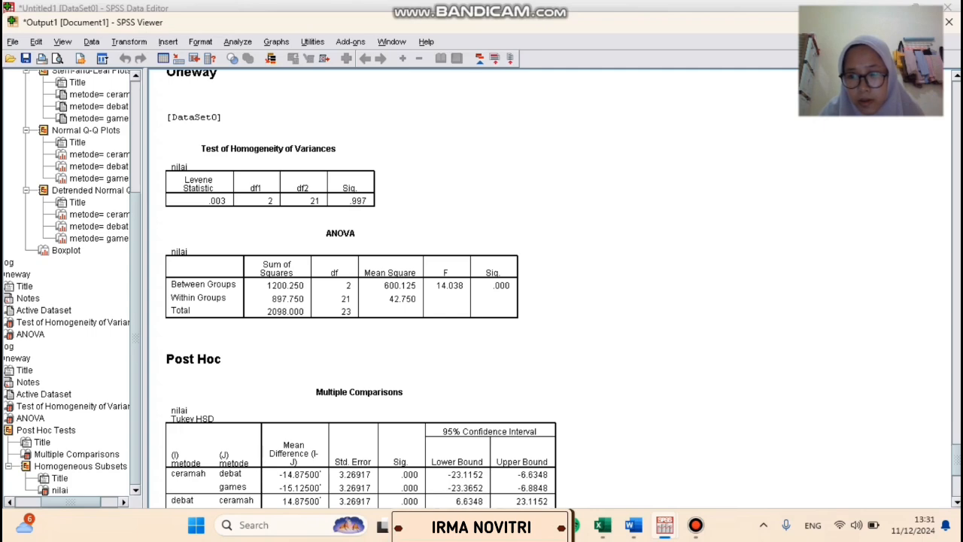
pyautogui.scroll(-5, 957, 474)
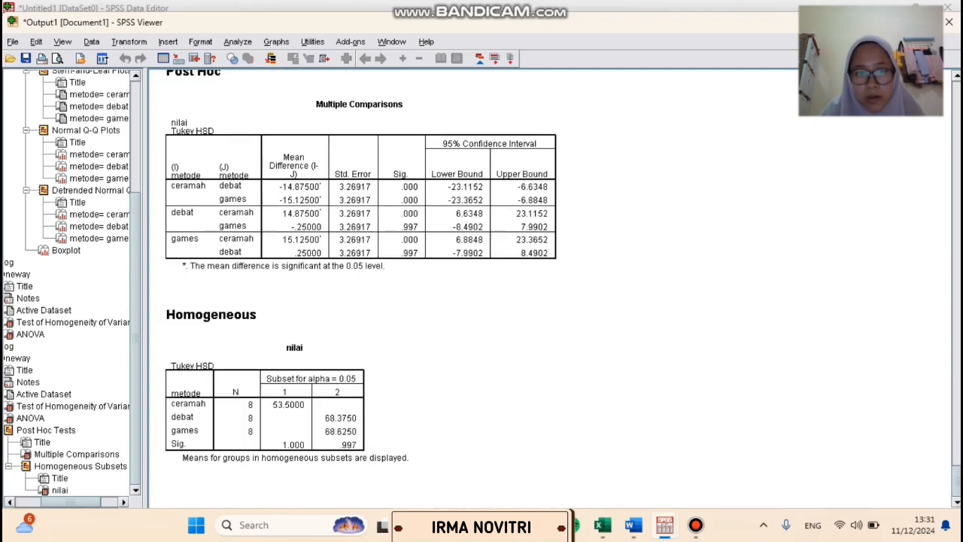